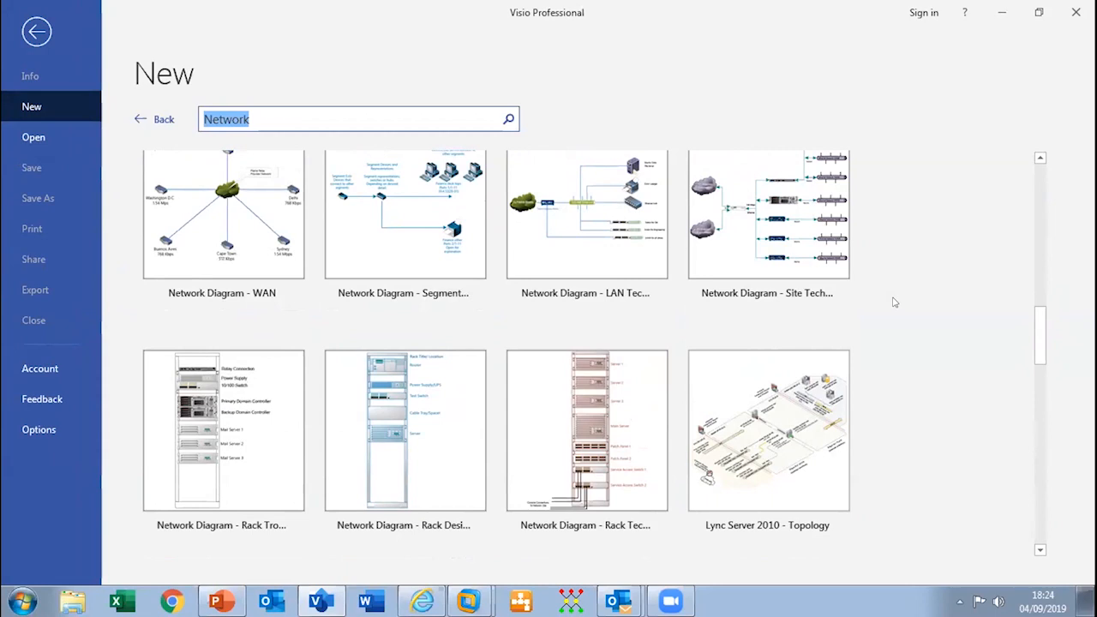
Step: Create a new drawing from the Basic Network Diagram - 3D template with metric units
drag(1035, 331, 1034, 256)
scroll(1034, 256, up, 3)
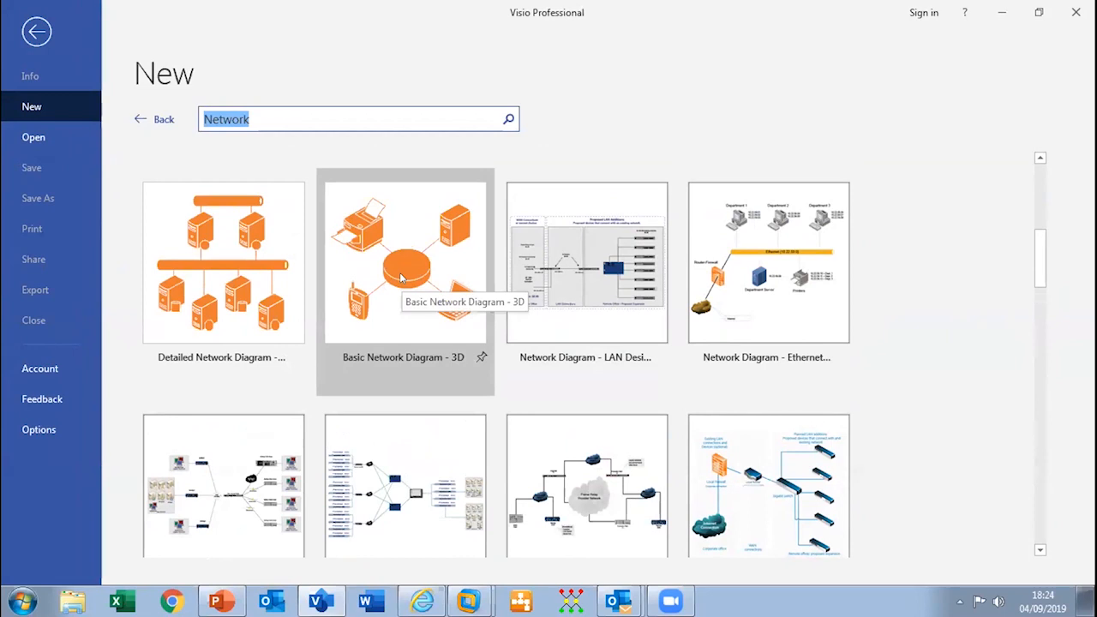
click(401, 277)
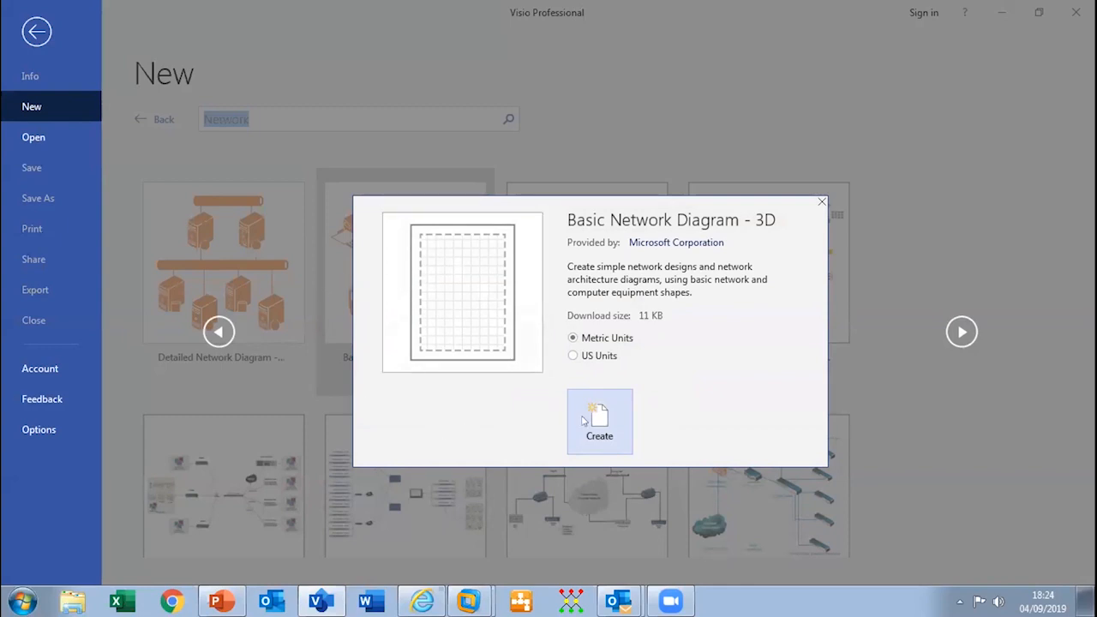
click(582, 420)
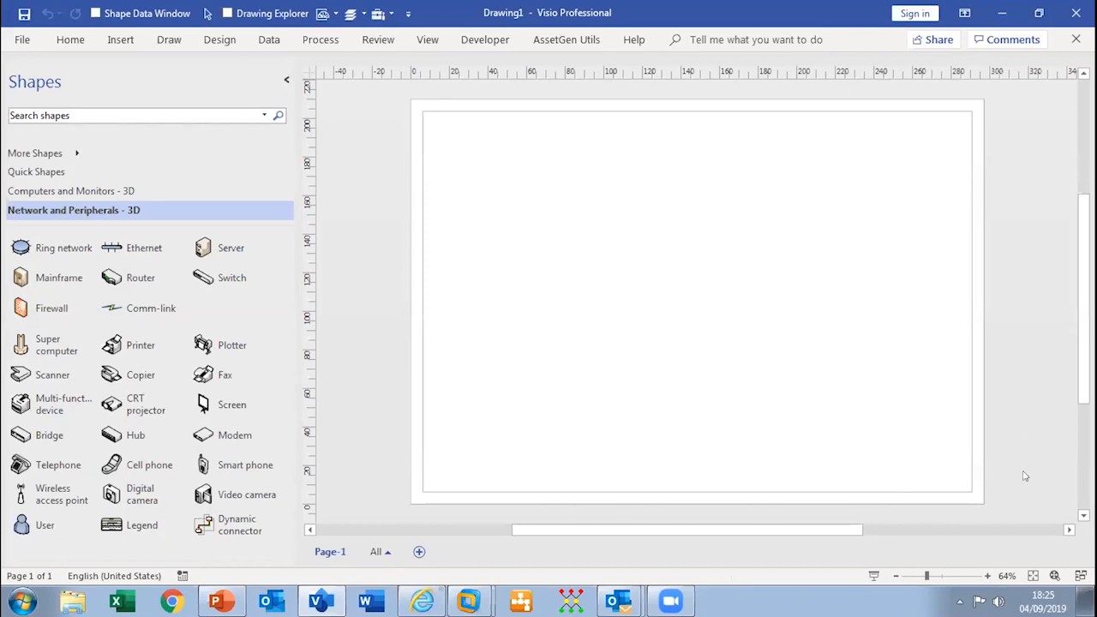
Step: Place a Server shape in the left half of the page and label it "test"
drag(220, 245, 537, 246)
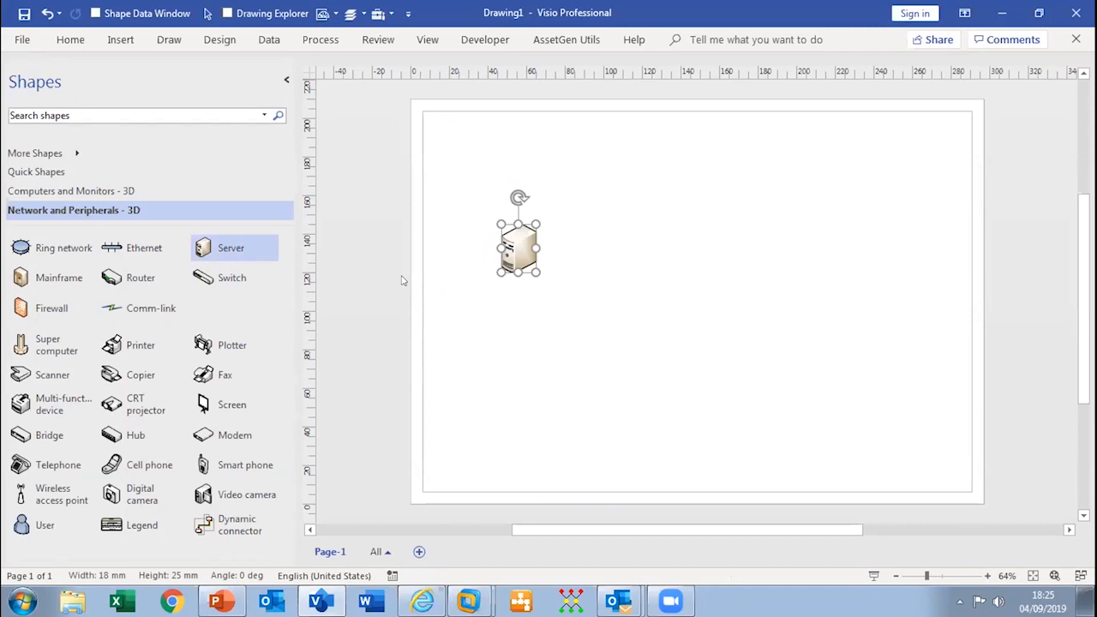
text(test)
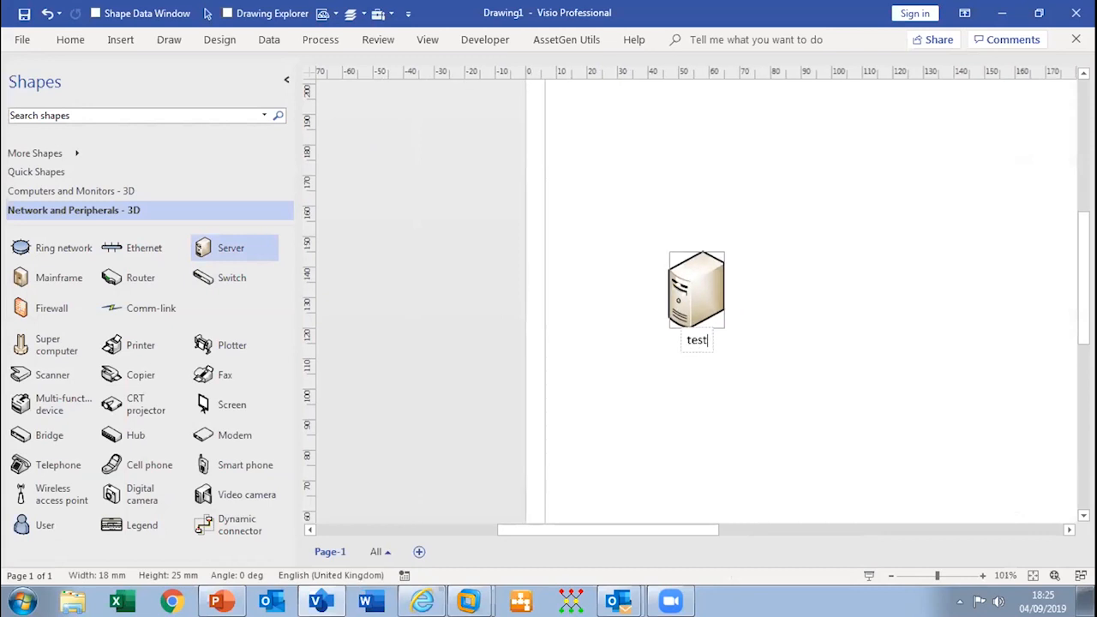
click(606, 241)
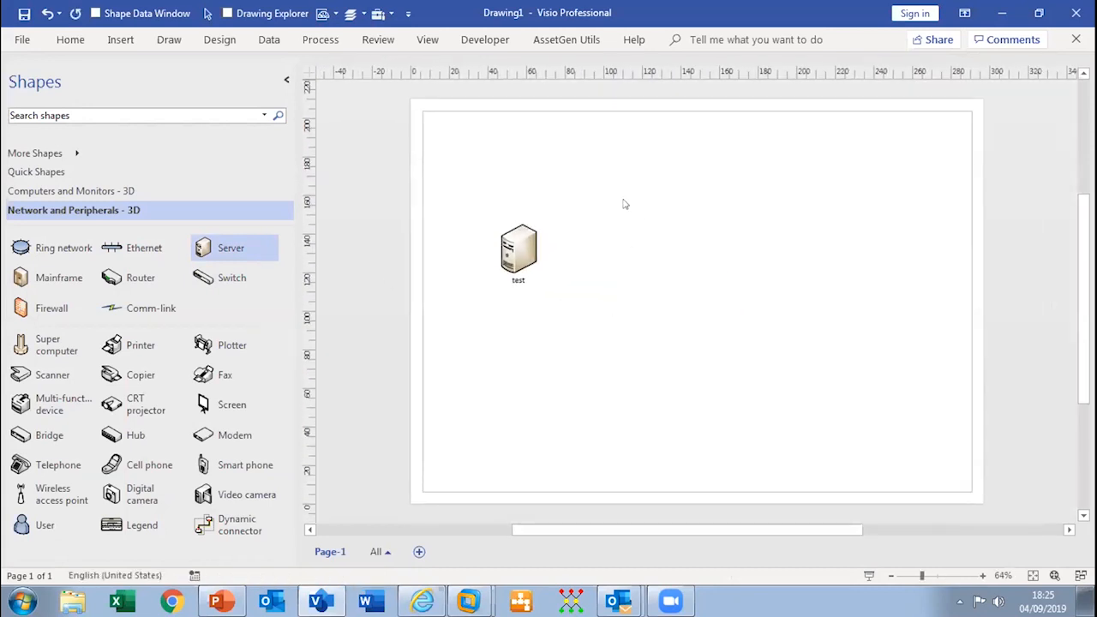
Step: Display the server's shape data, examine fields such as Manufacturer and Room, and close the shape data display
scroll(584, 238, up, 2)
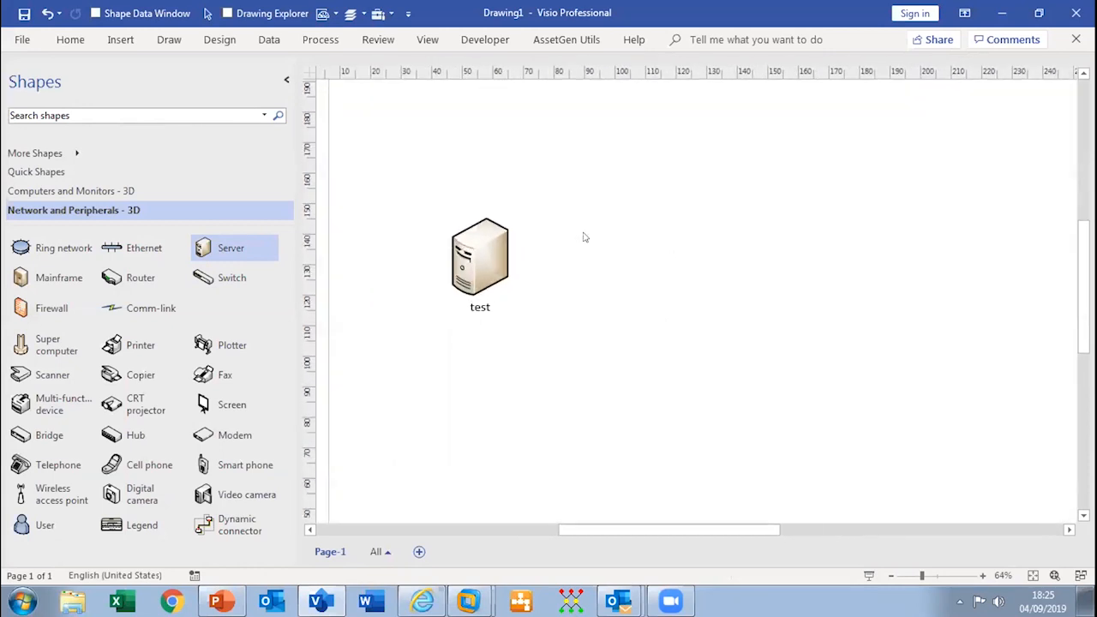
scroll(584, 238, up, 2)
right_click(478, 251)
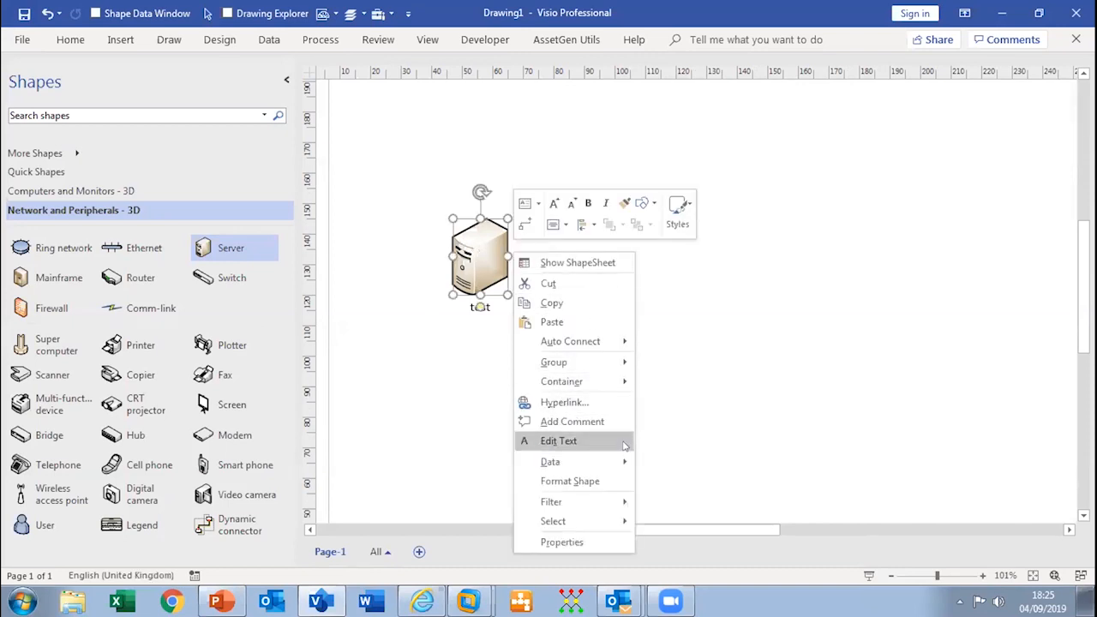
mouse_move(624, 462)
click(661, 463)
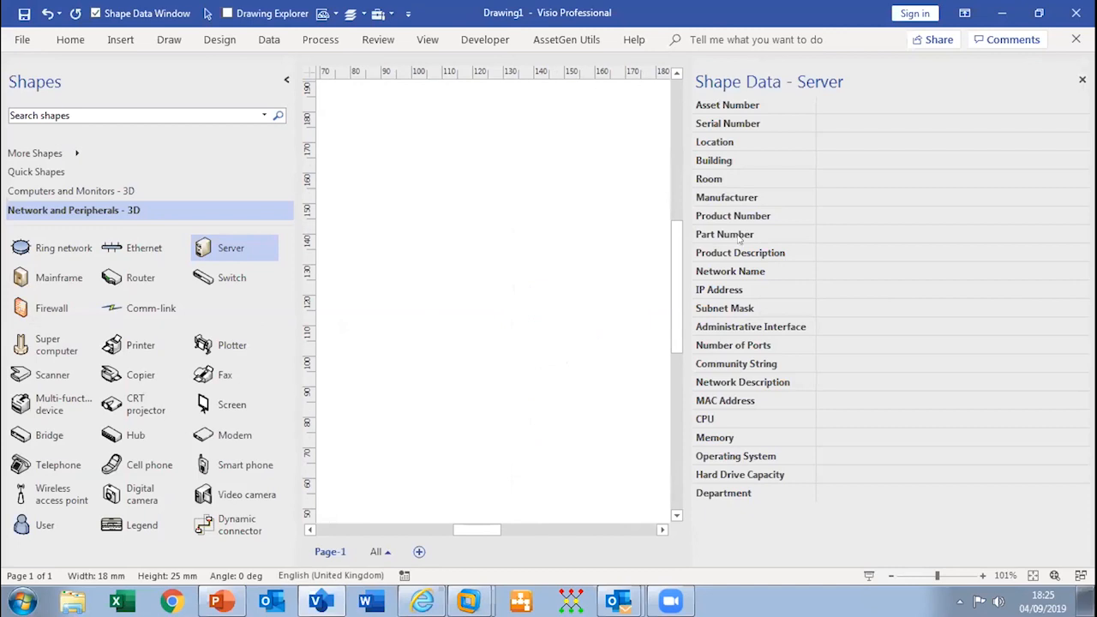
click(829, 197)
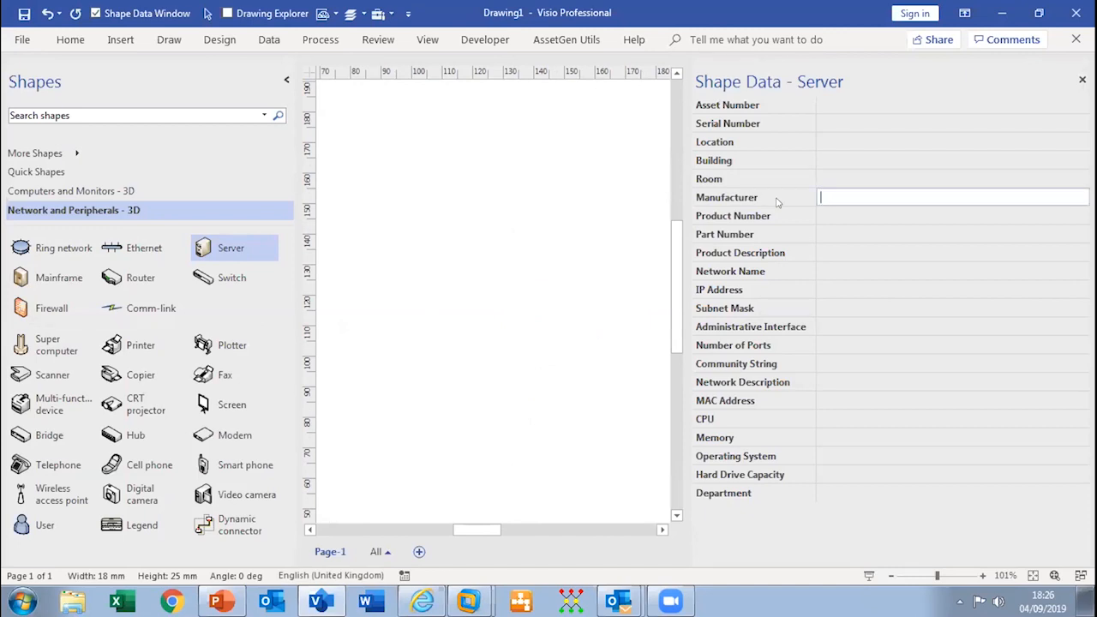
click(822, 179)
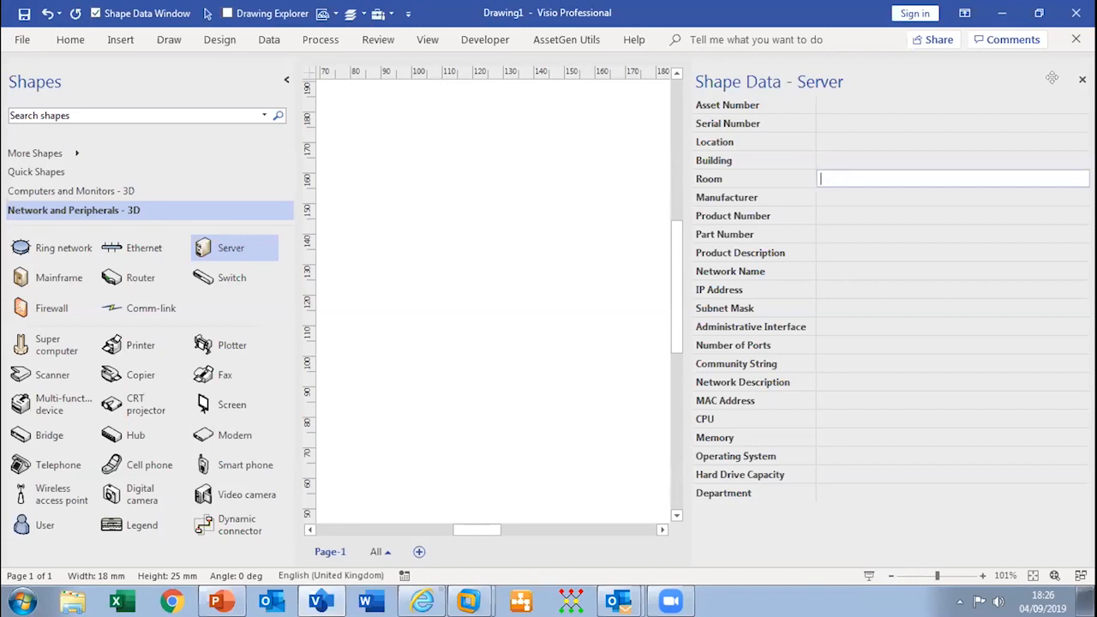
click(1082, 79)
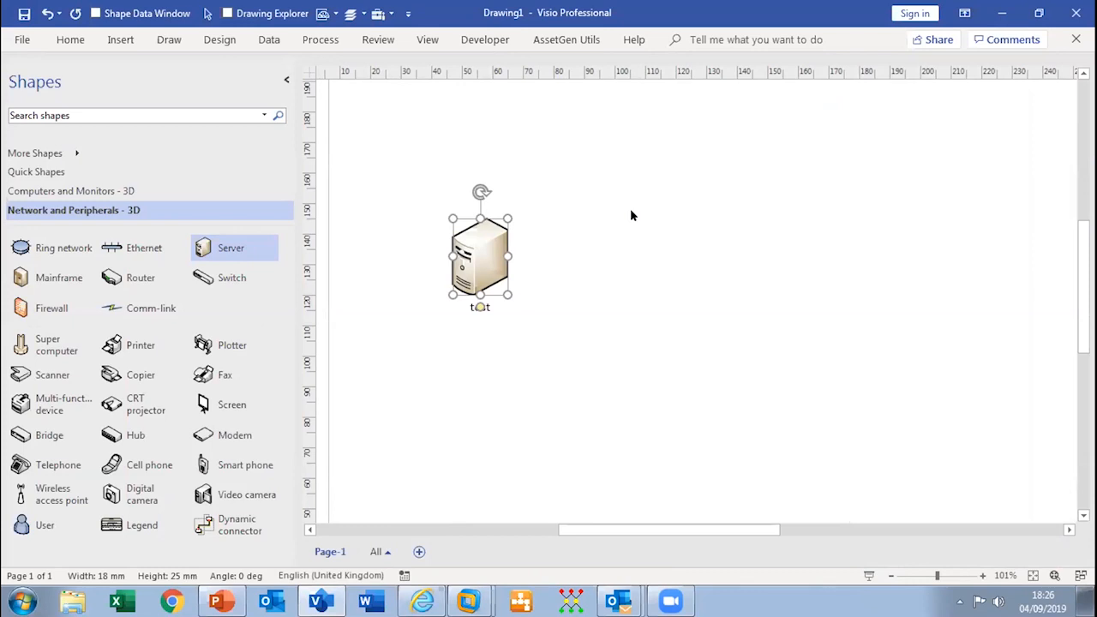
Step: Move the server closer to the page's upper-left corner and display its shape data beside the drawing
drag(482, 252, 429, 174)
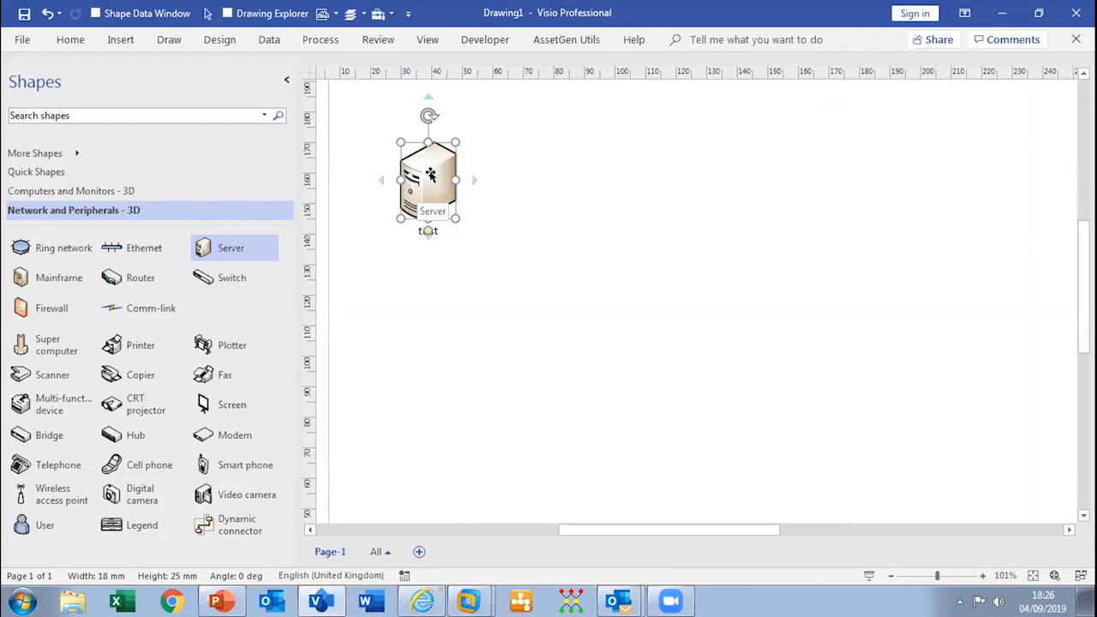
right_click(461, 174)
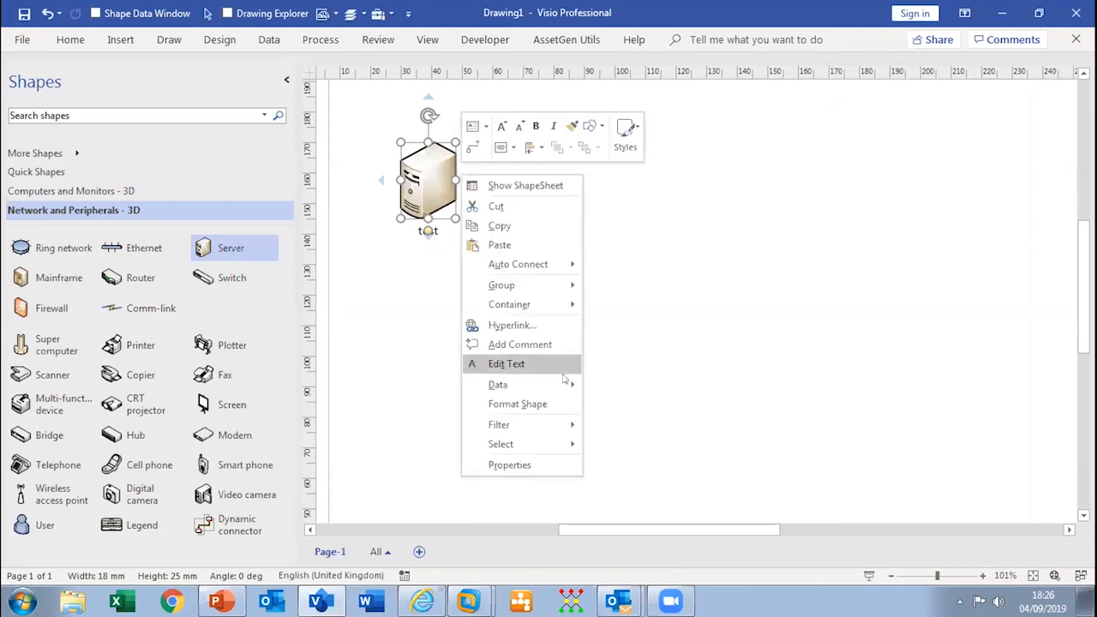
mouse_move(567, 385)
click(619, 388)
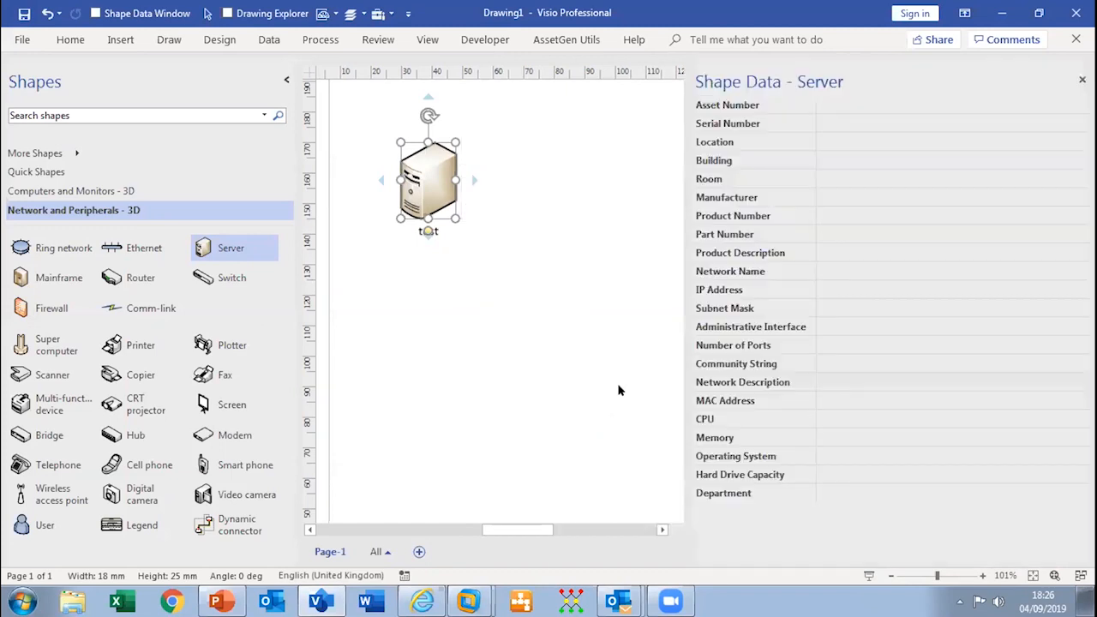
drag(463, 535, 445, 535)
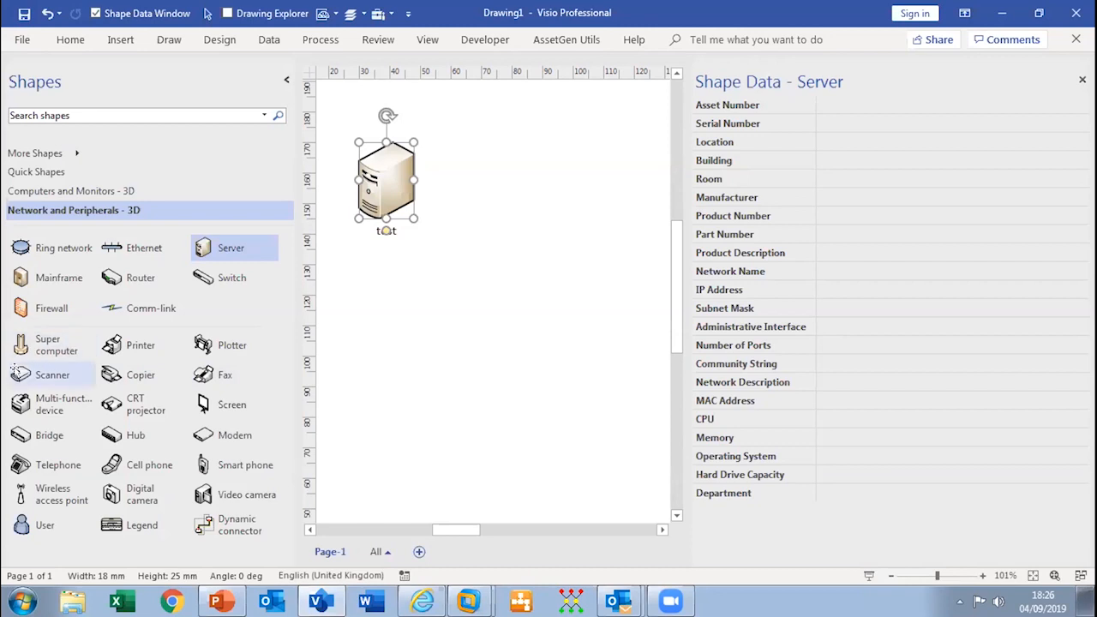
Step: Place Scanner, Video camera and Router shapes below the server and compare their shape data fields with the server's
drag(52, 375, 395, 317)
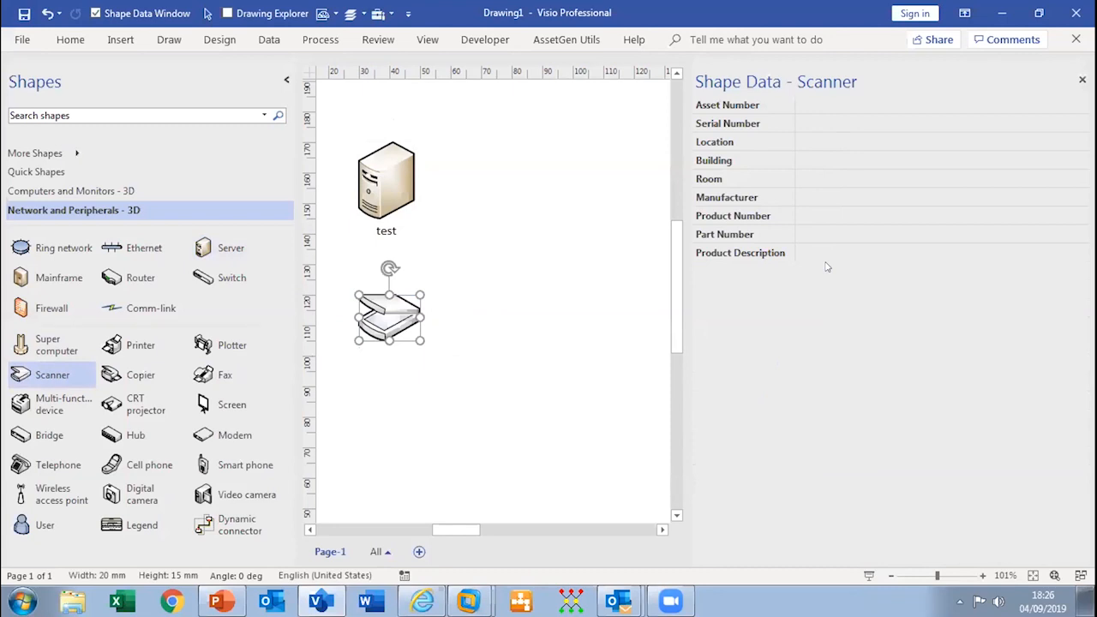
drag(225, 497, 397, 396)
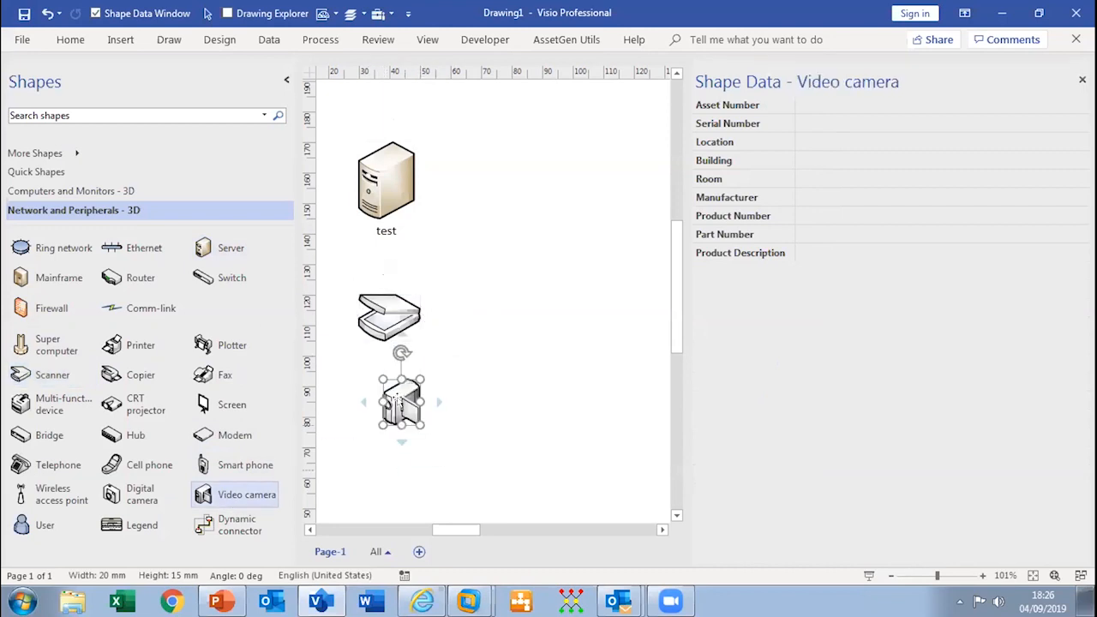
drag(124, 278, 478, 279)
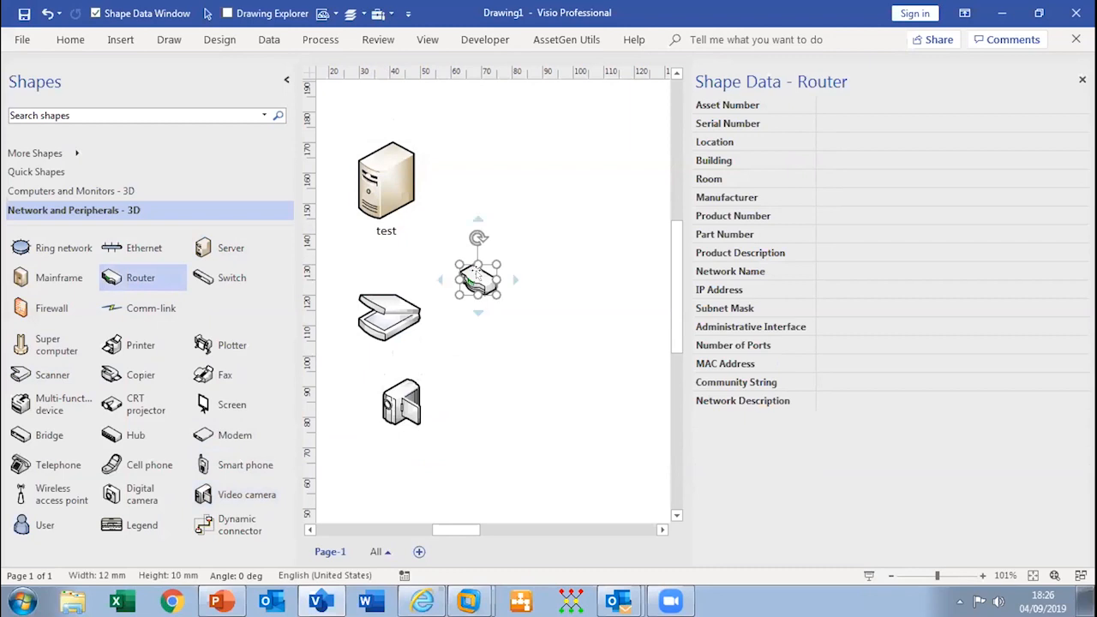
click(386, 178)
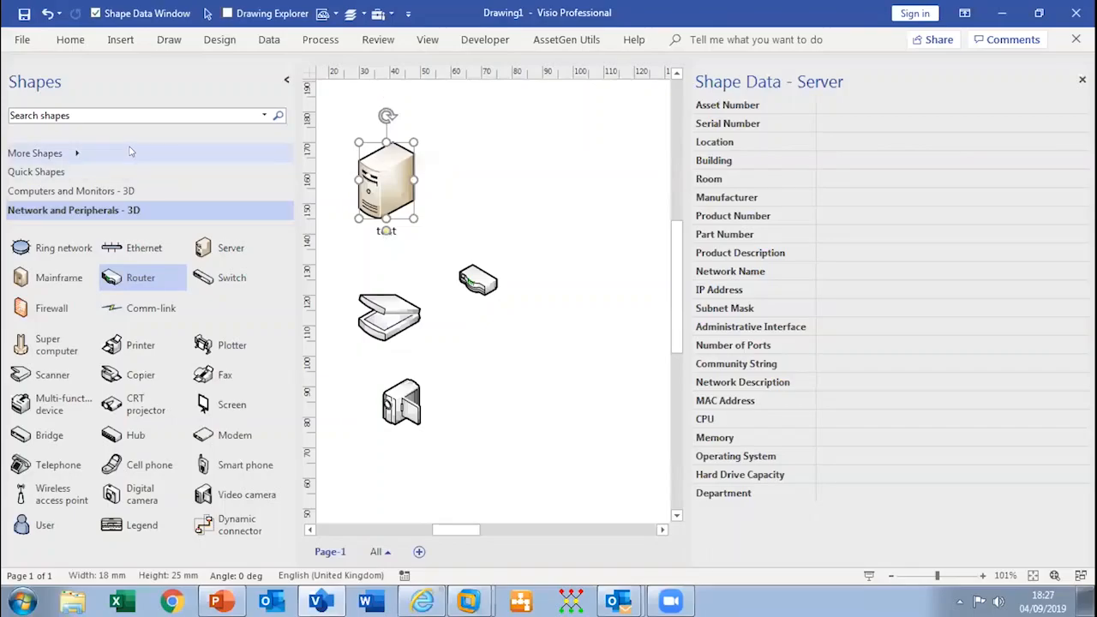
Step: Open the stencil "Switches - Catalyst 3750.vss" from the Visio SMS Utilities folder
click(131, 152)
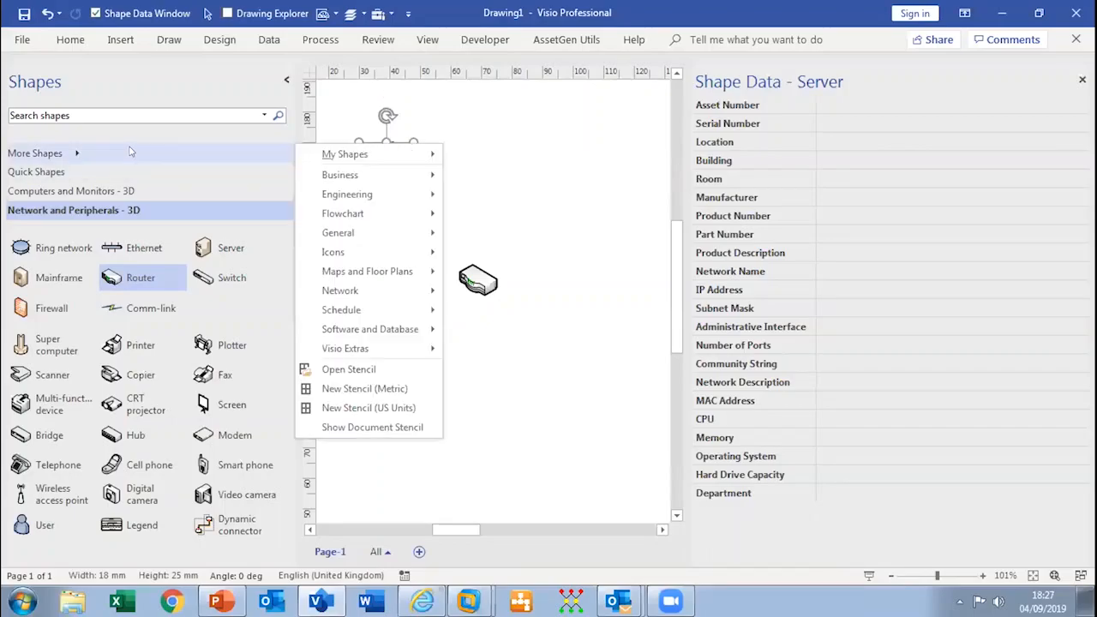
click(346, 371)
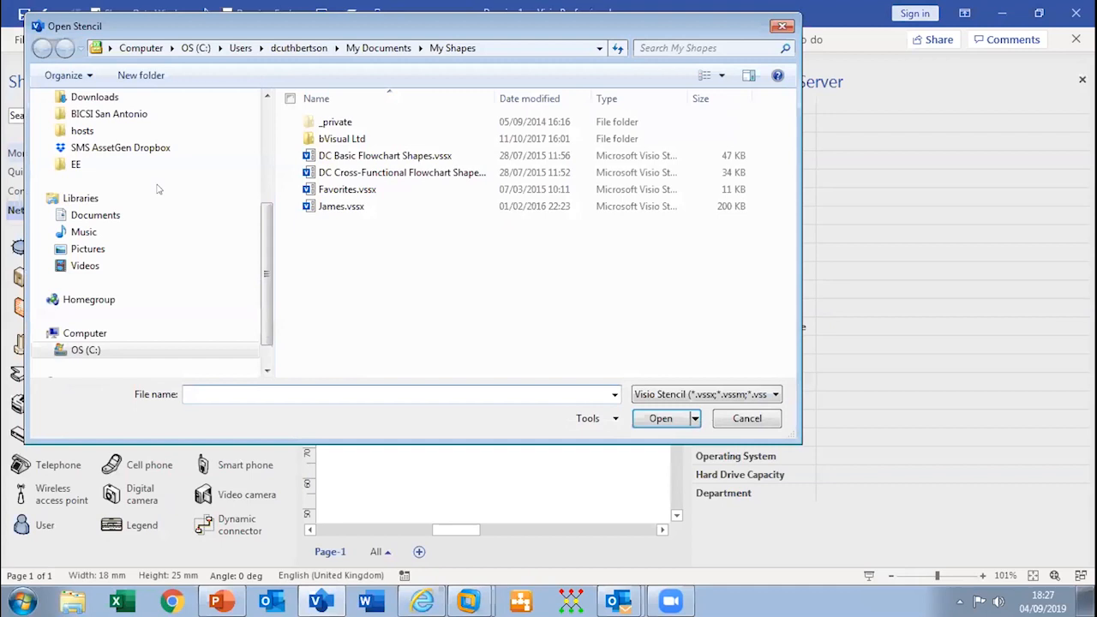
click(263, 146)
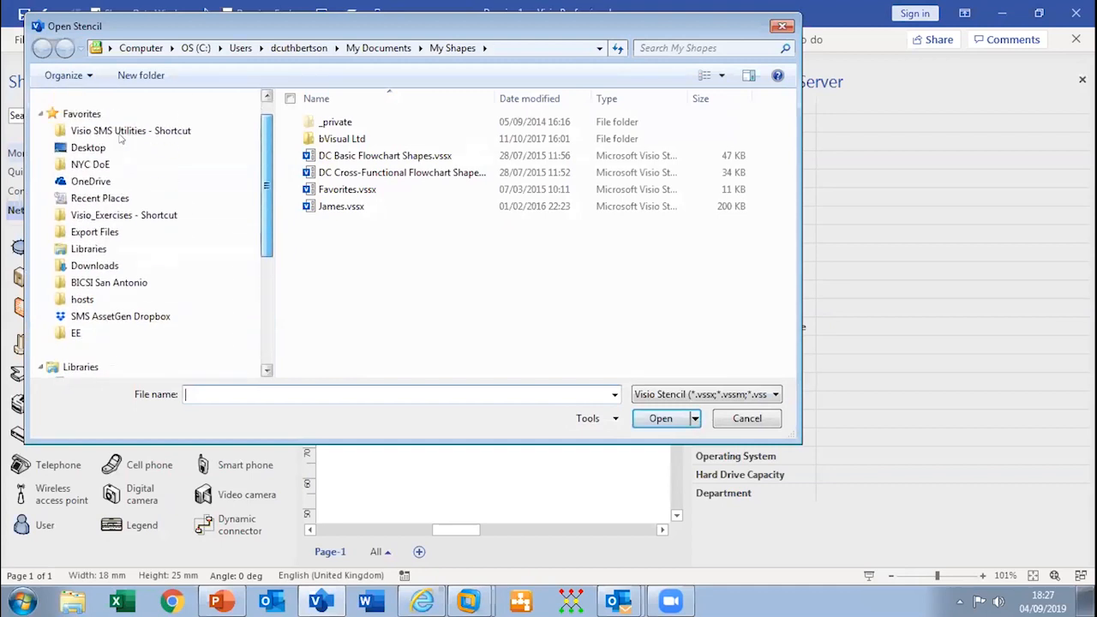
scroll(121, 139, up, 1)
click(120, 155)
click(377, 121)
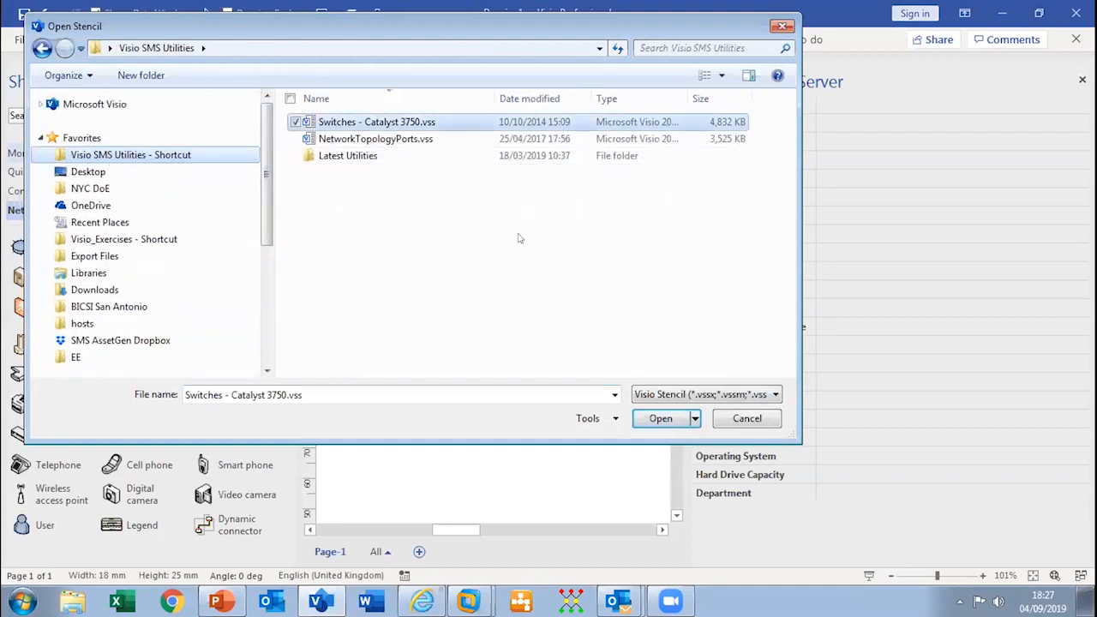
click(659, 418)
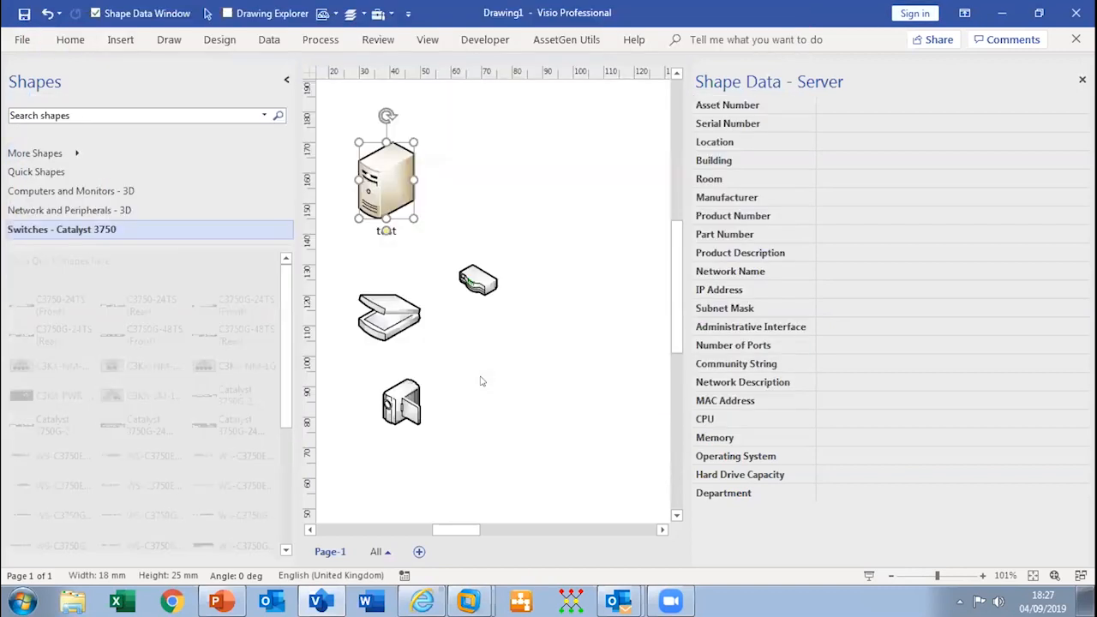
Step: Place the C3750-24TS (Front) and C3KX-NM-1G shapes to the right of the server and router, review their shape data and hide it
drag(491, 257, 558, 231)
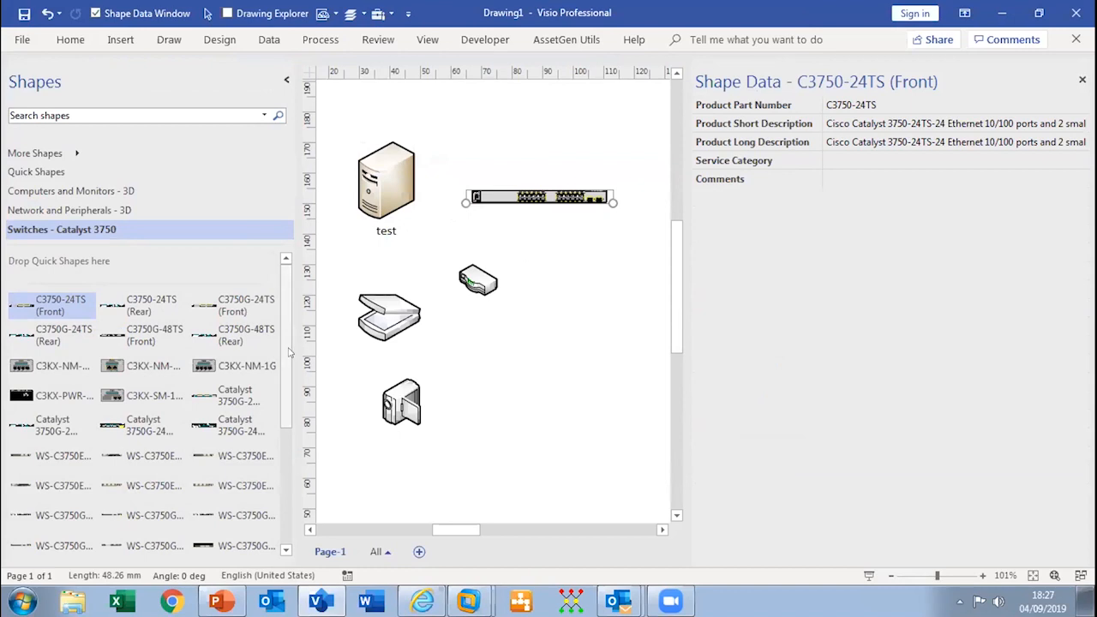
drag(246, 366, 545, 317)
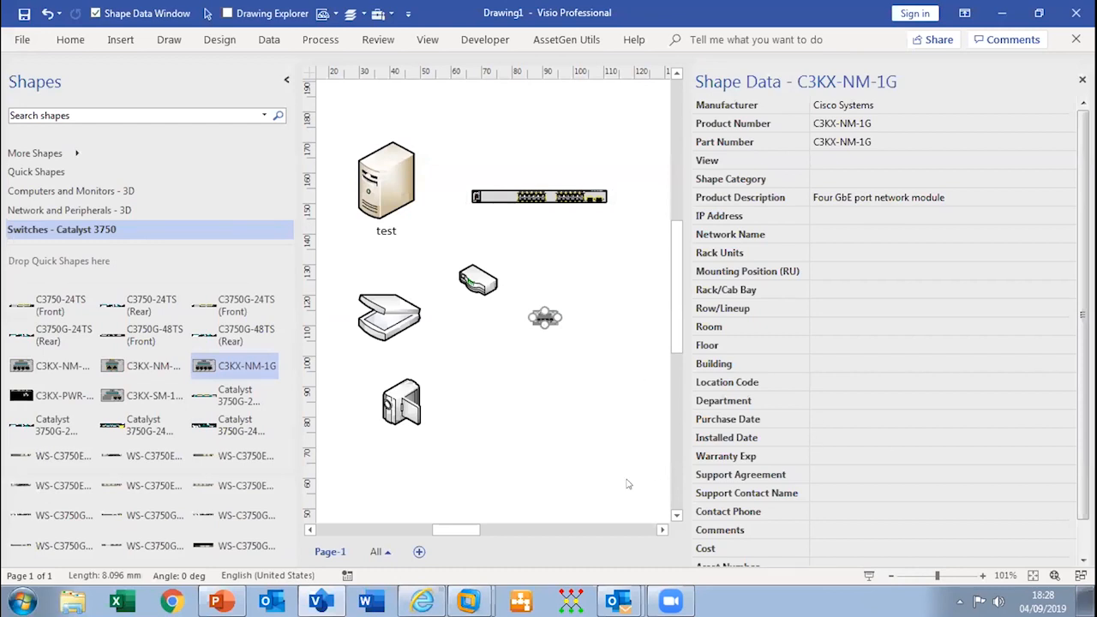
click(546, 196)
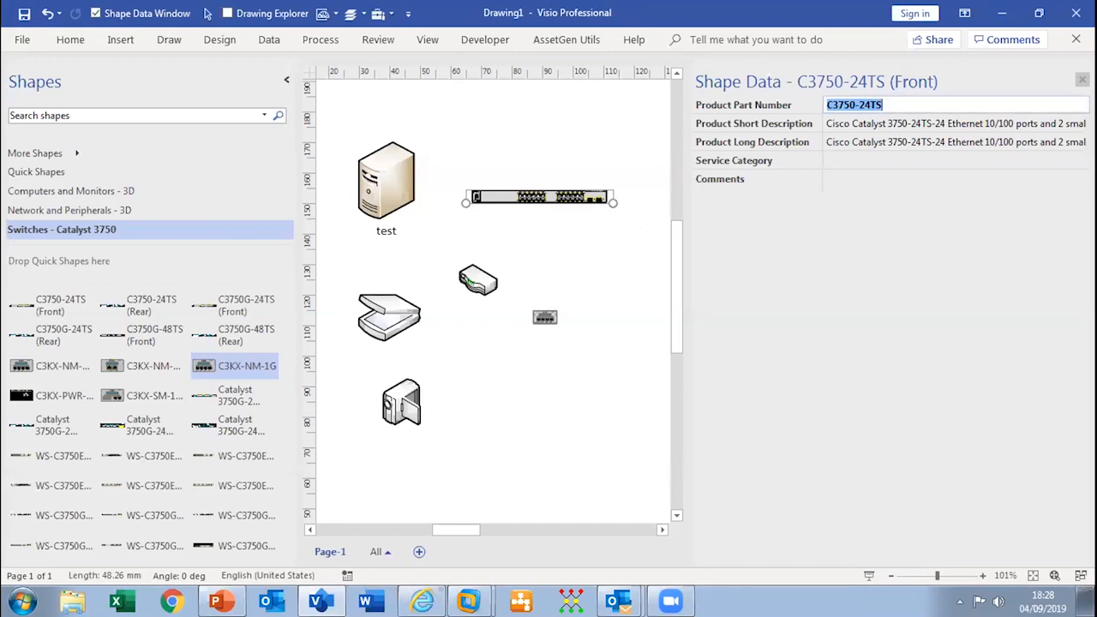
click(1081, 79)
click(802, 134)
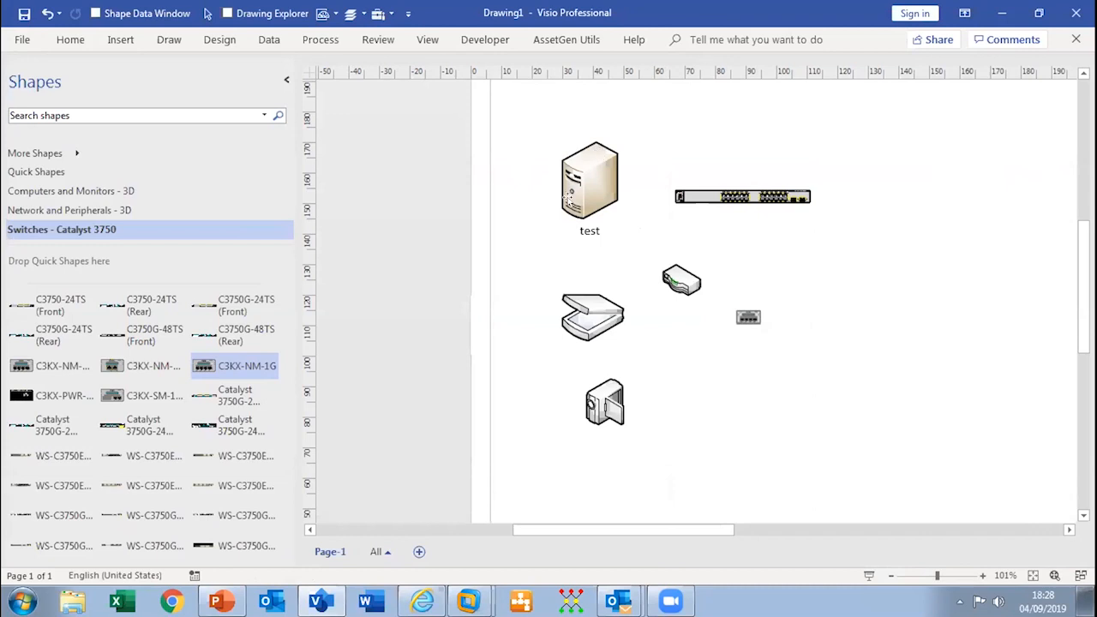
Step: Import the Equipment Inventory worksheet from the "Exercise 10 Equipment Inventory 1.xls" workbook with all columns and rows, using Name as the unique identifier
click(576, 181)
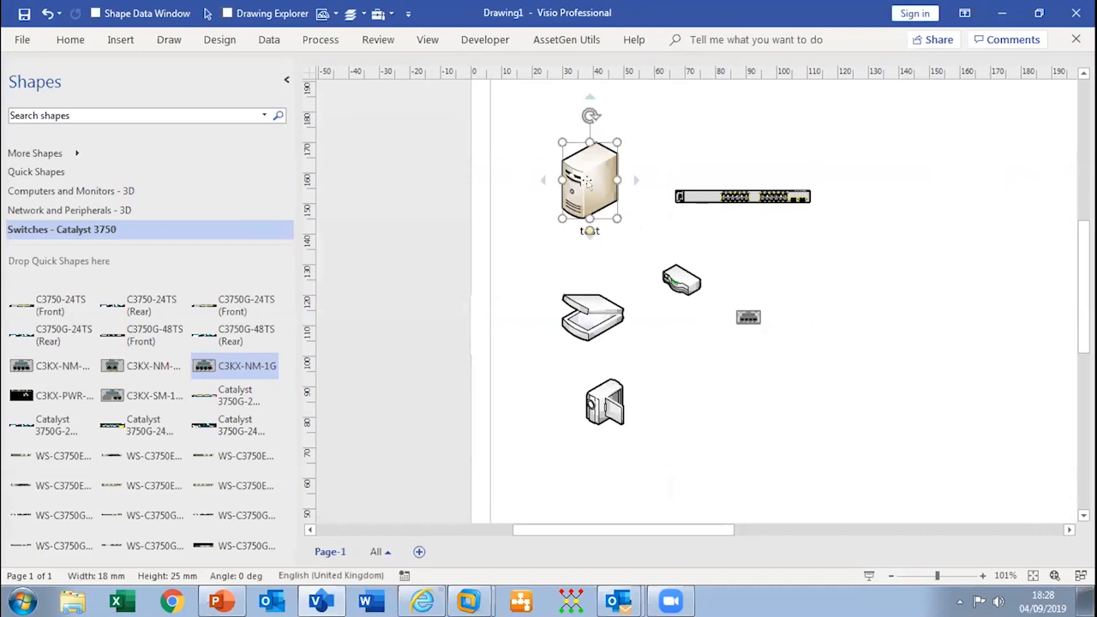
mouse_move(587, 276)
click(268, 40)
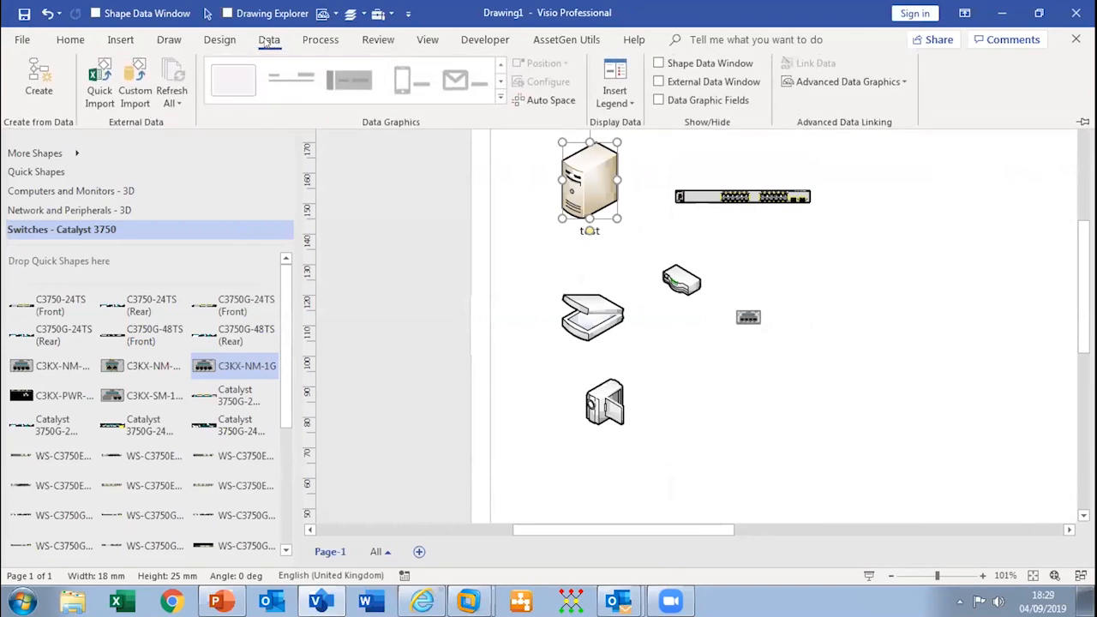
click(135, 89)
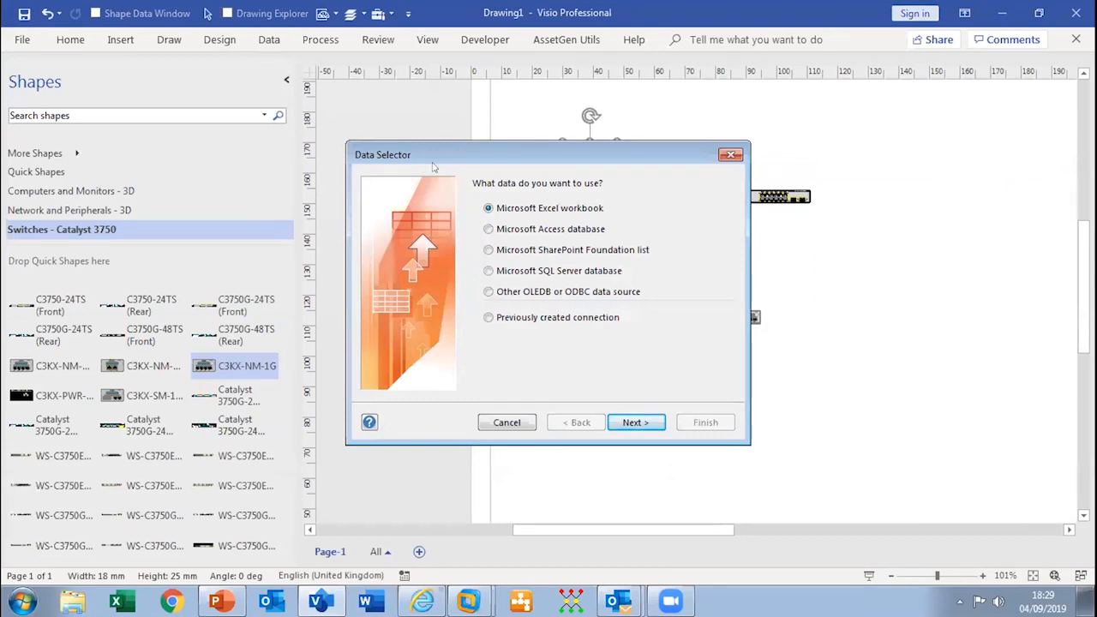
click(632, 422)
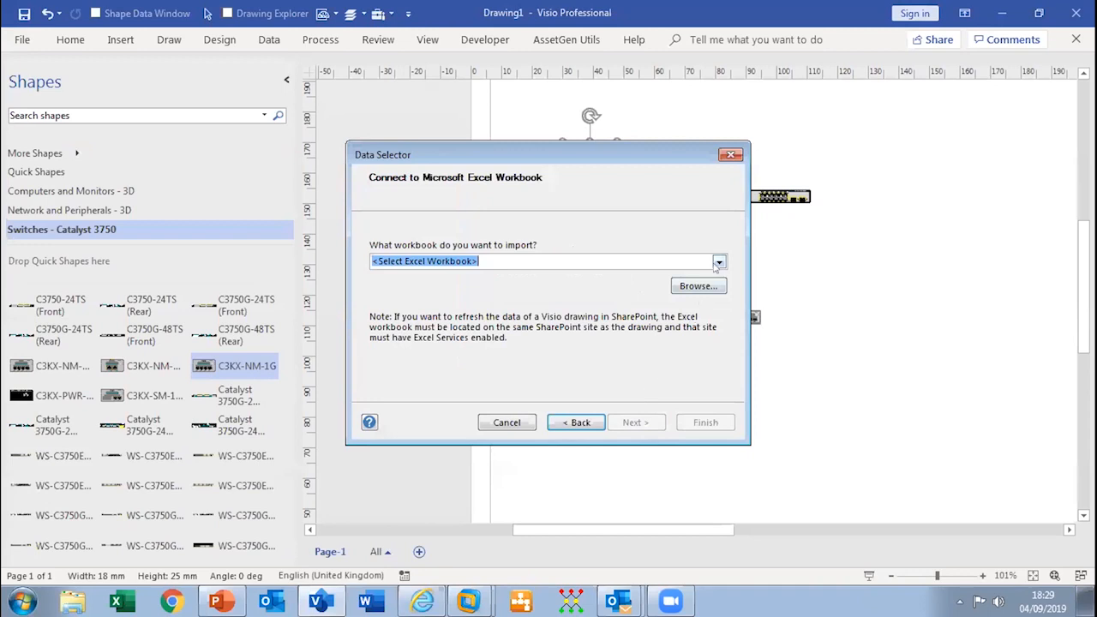
click(718, 262)
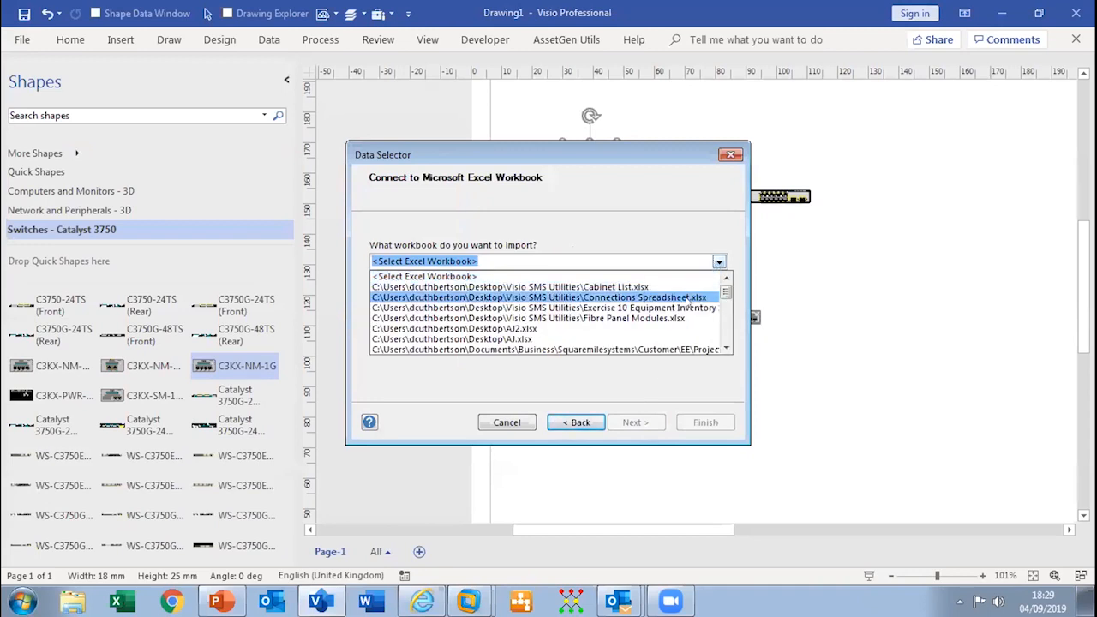
click(686, 307)
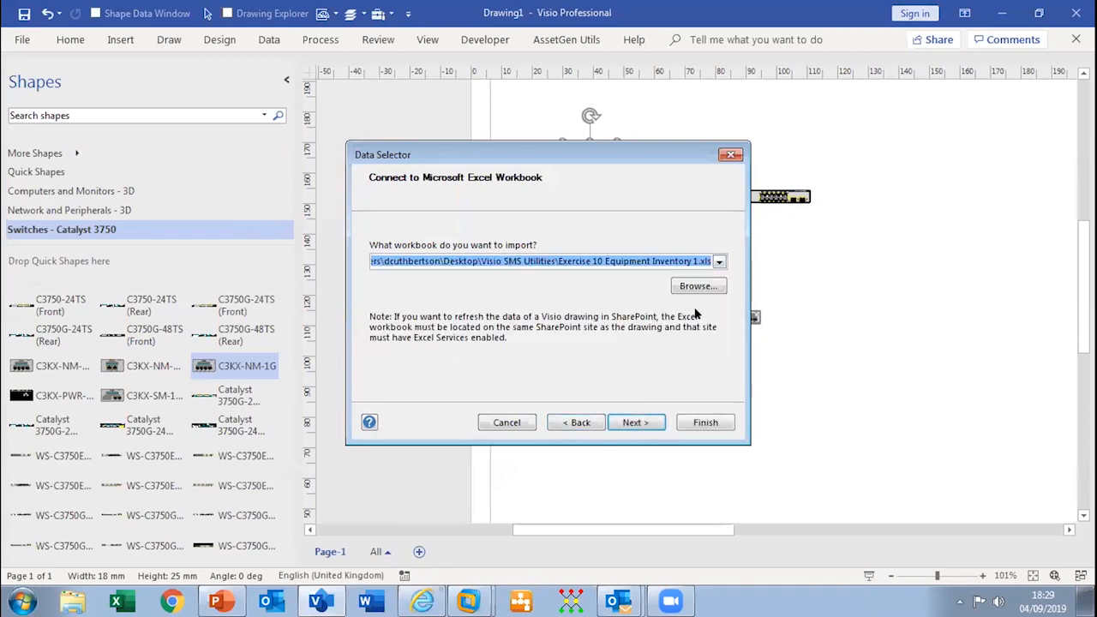
click(635, 423)
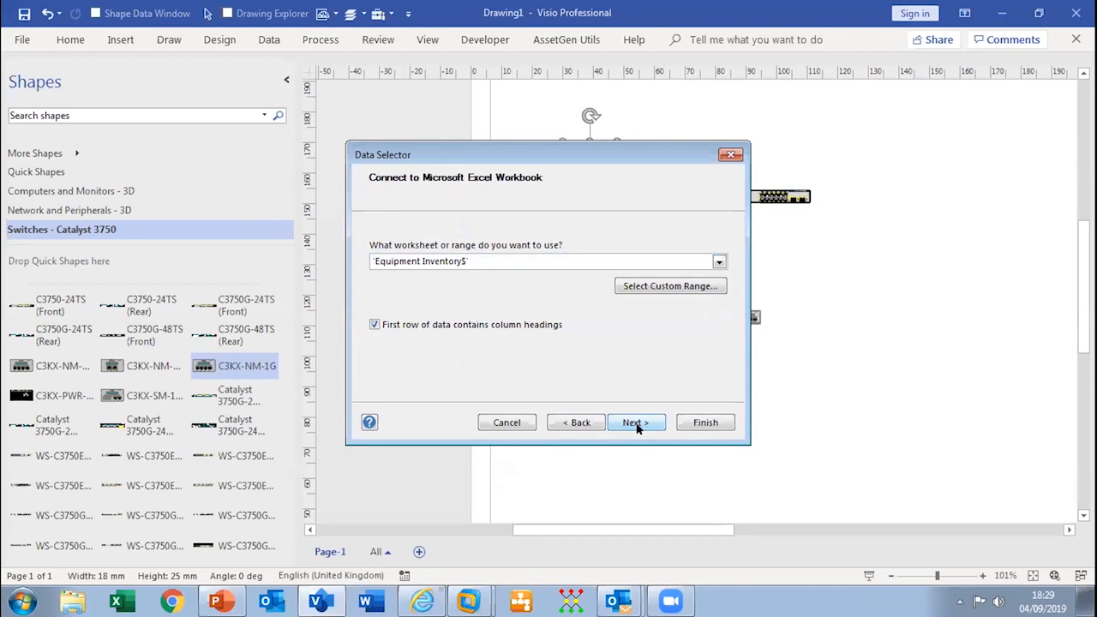
click(635, 423)
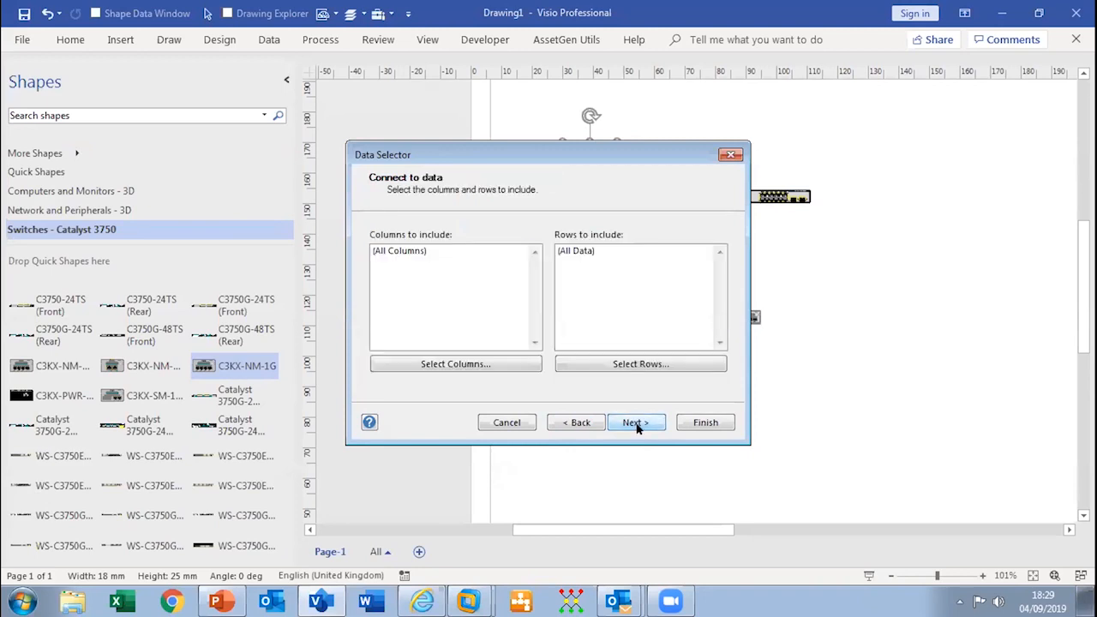
click(635, 423)
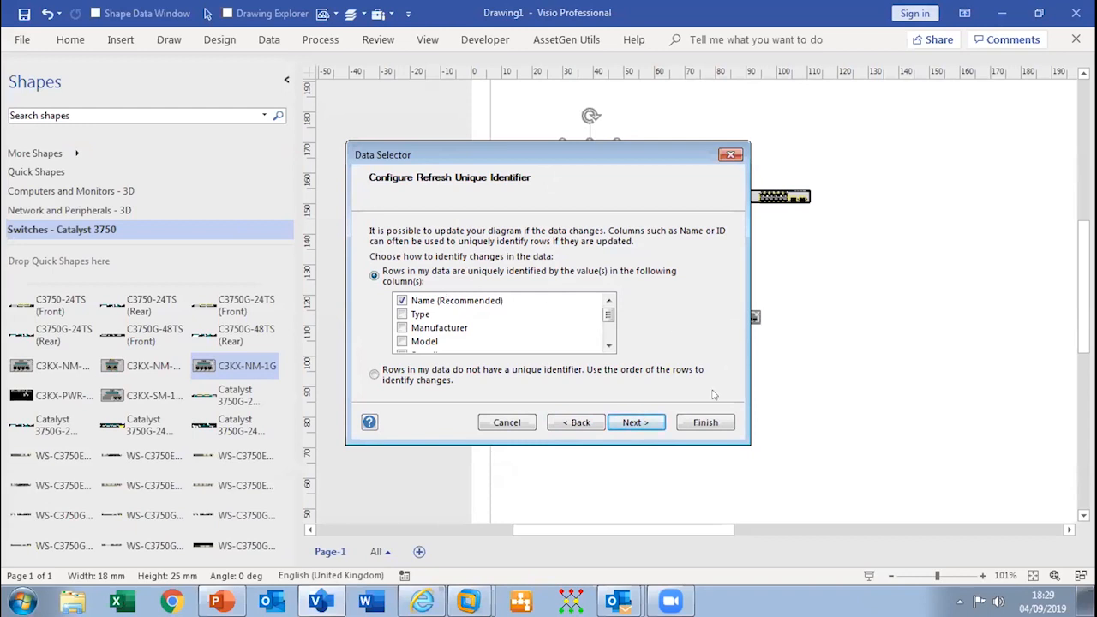
click(713, 422)
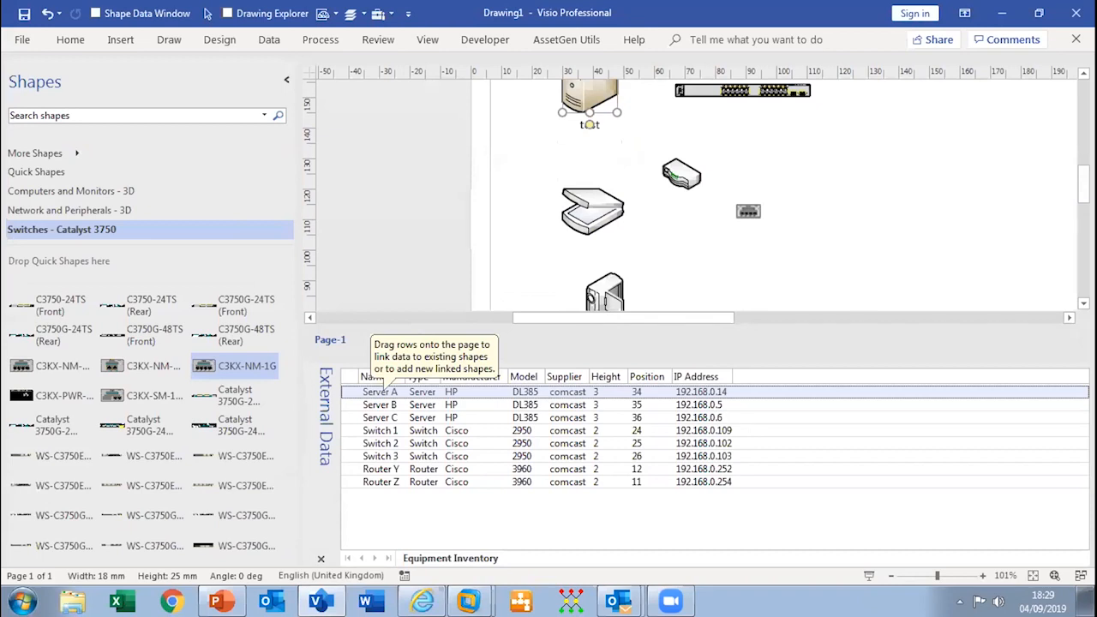
Step: Link the Server A row of the imported data to the server shape and hide the external data
scroll(1061, 197, up, 2)
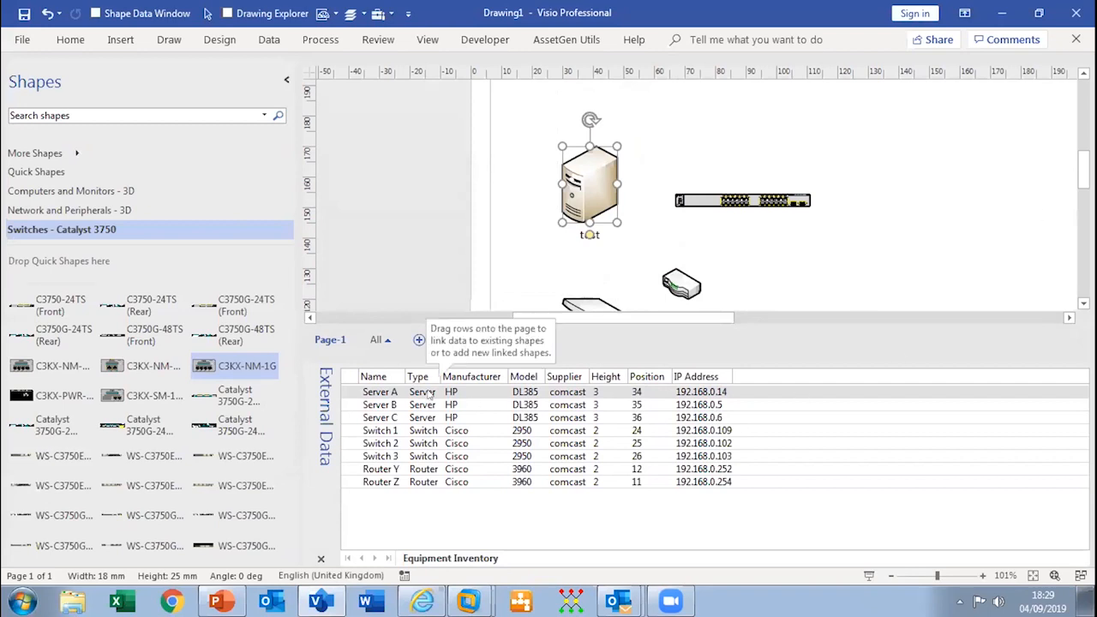
drag(430, 395, 590, 190)
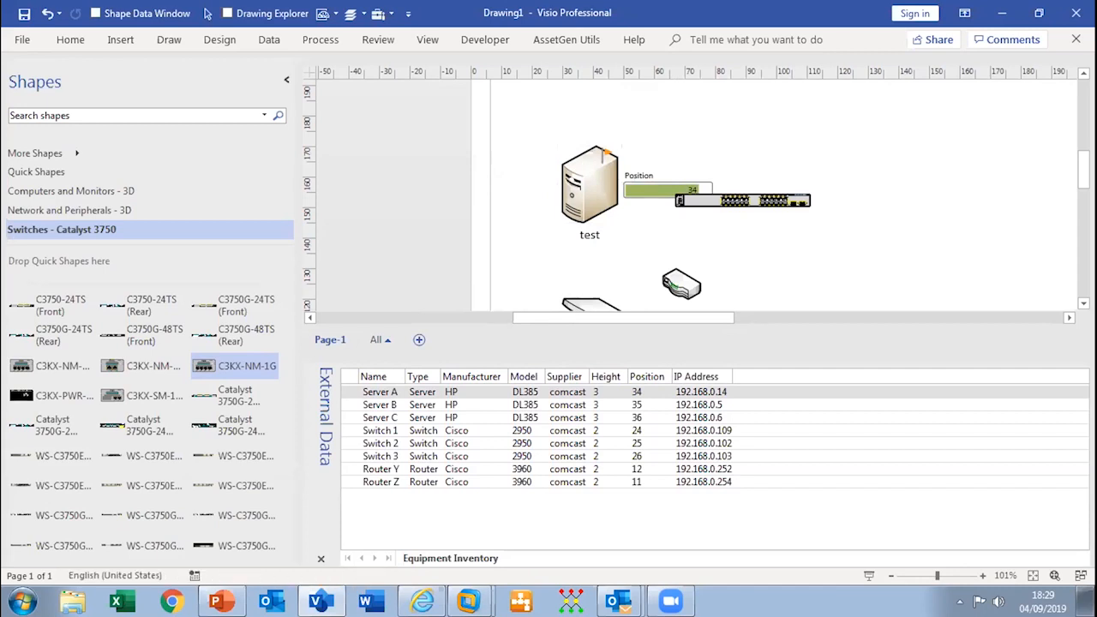
click(320, 558)
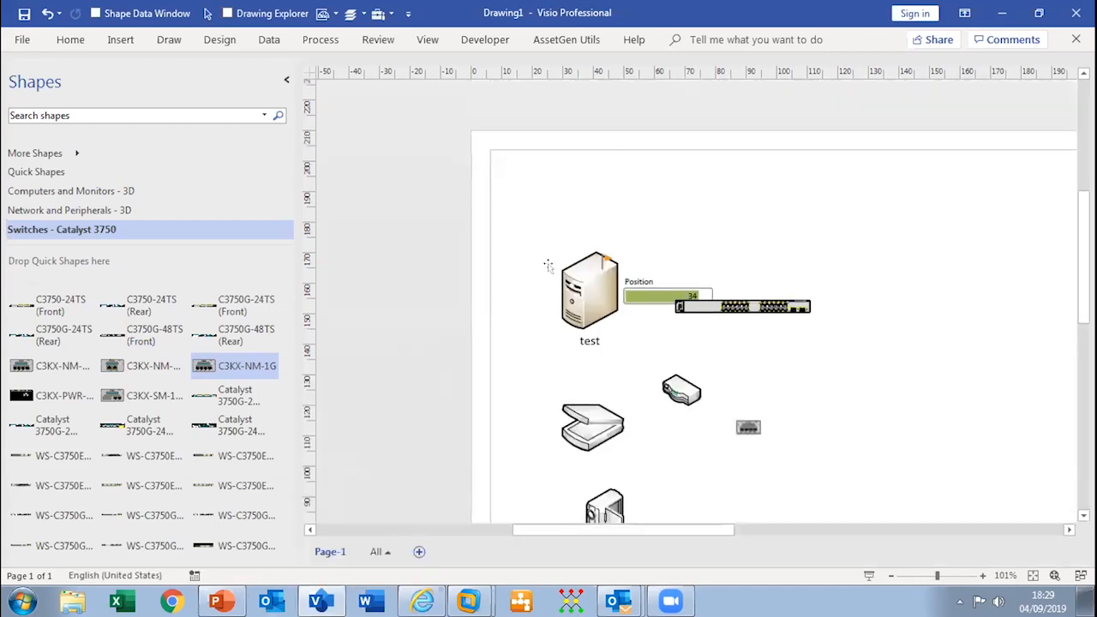
Step: Review the linked server's shape data down to the fields imported from the workbook, and close the shape data
right_click(598, 307)
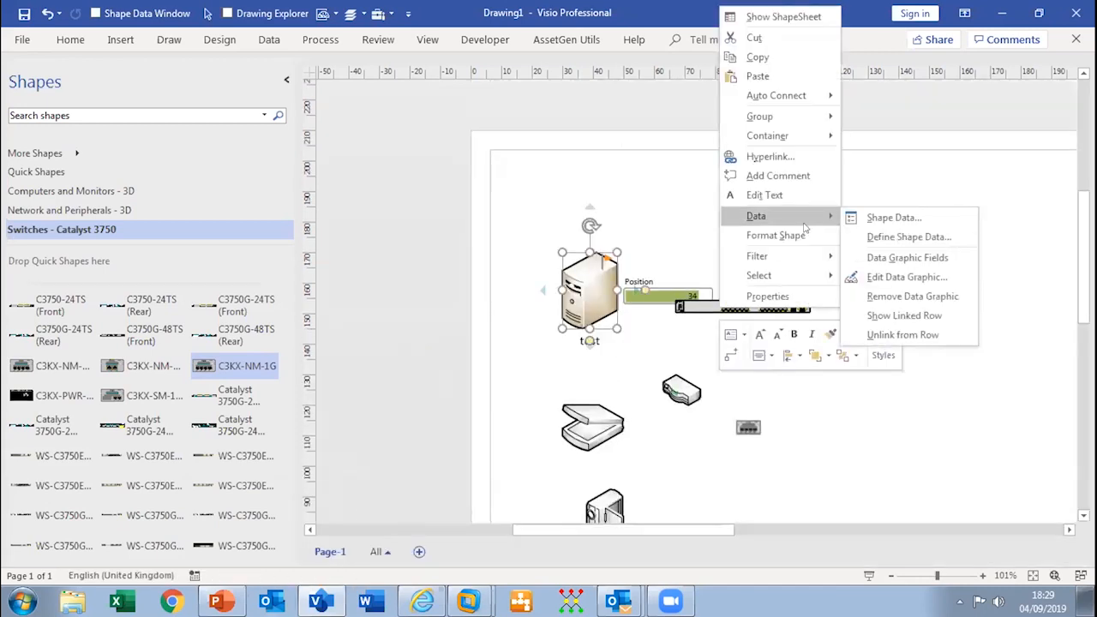
click(860, 219)
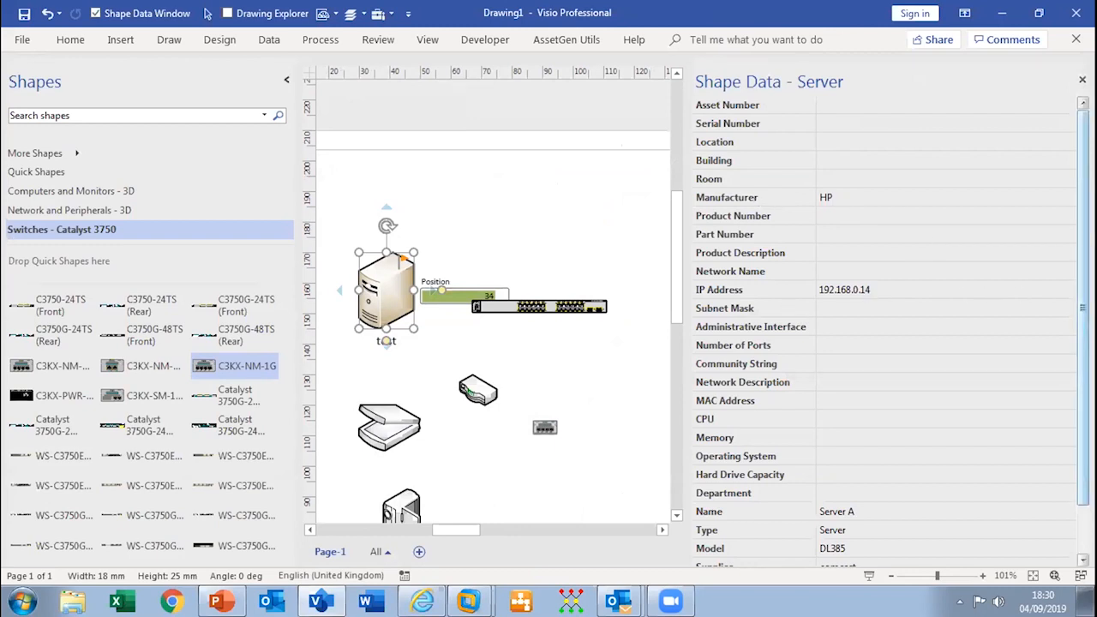
scroll(974, 454, down, 3)
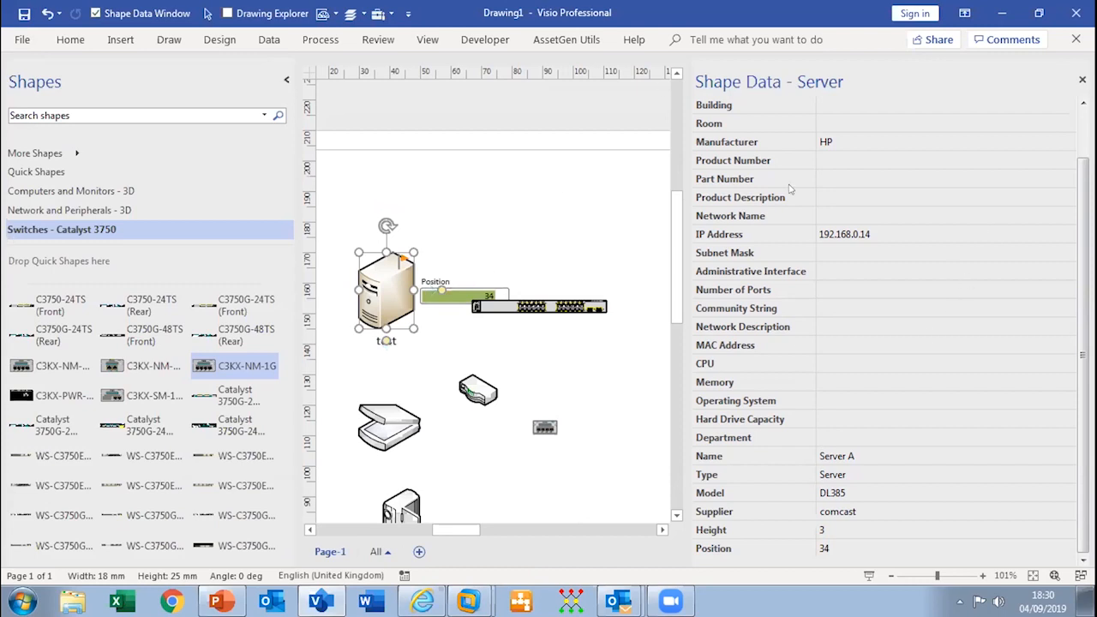
click(1082, 78)
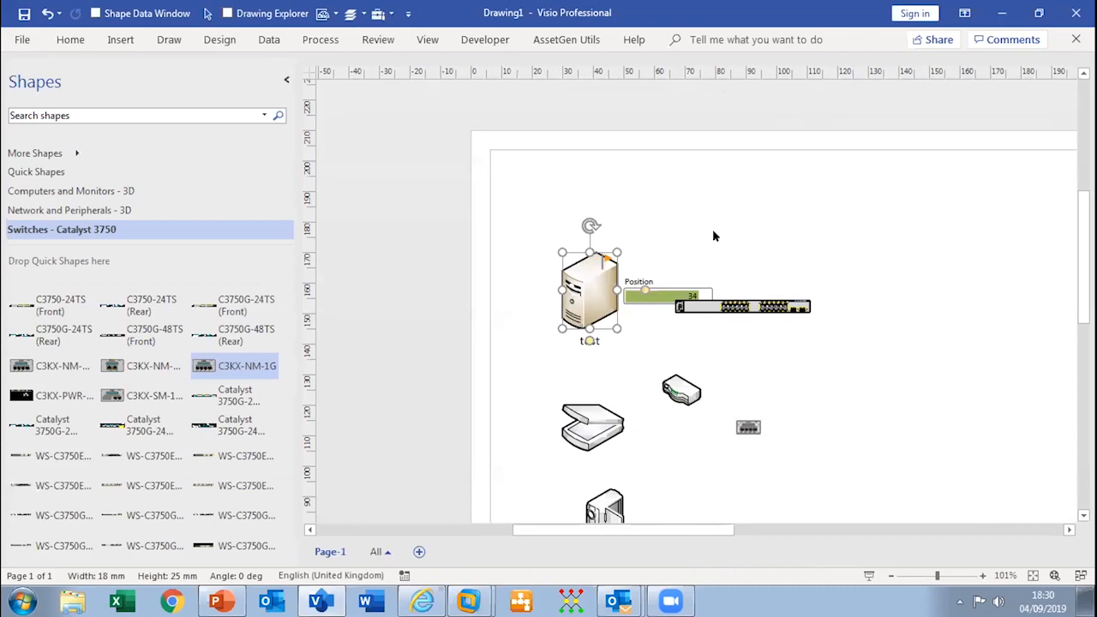
Step: Delete the linked server and place a new Server from Network and Peripherals - 3D near the page's upper-left corner
key(Delete)
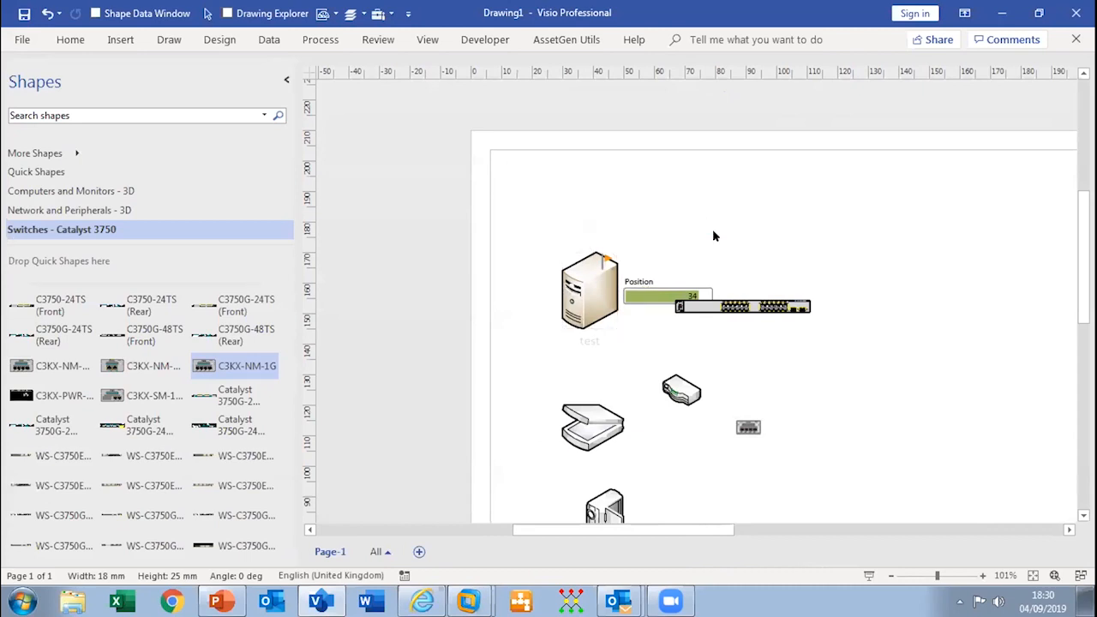
click(68, 210)
drag(219, 267, 563, 217)
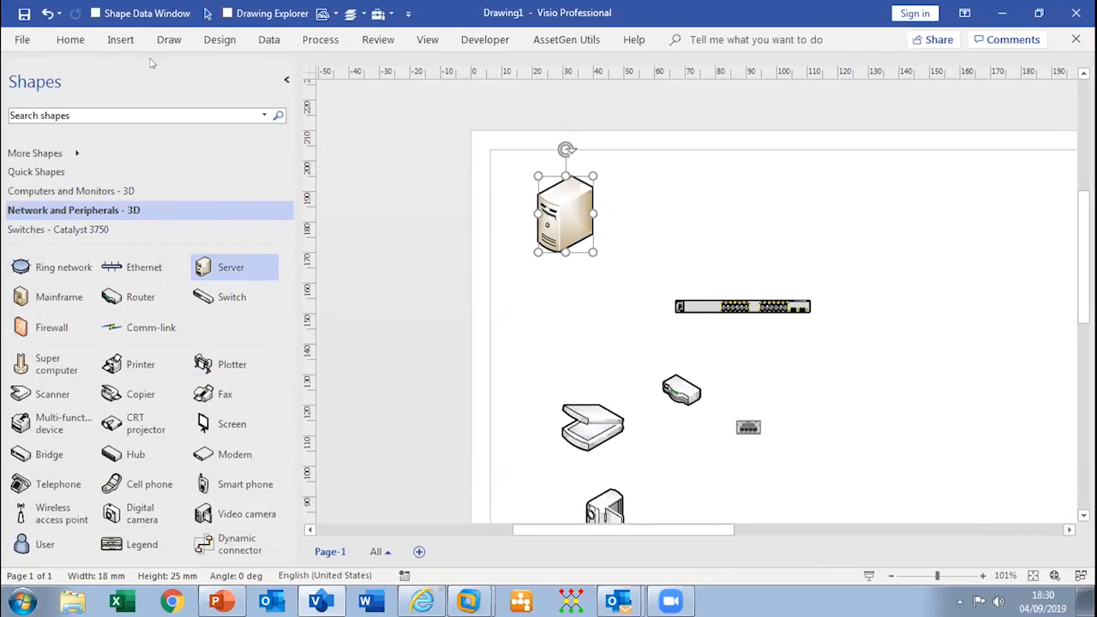
Step: Check the new server's protection settings and resize it proportionally to about 20 mm wide
click(495, 41)
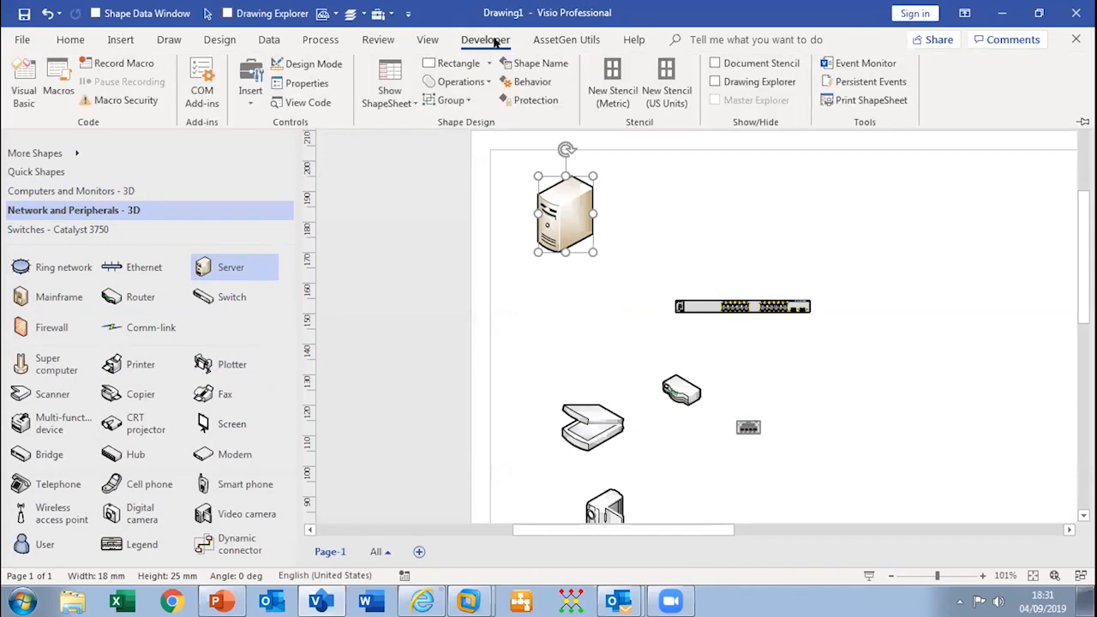
click(524, 102)
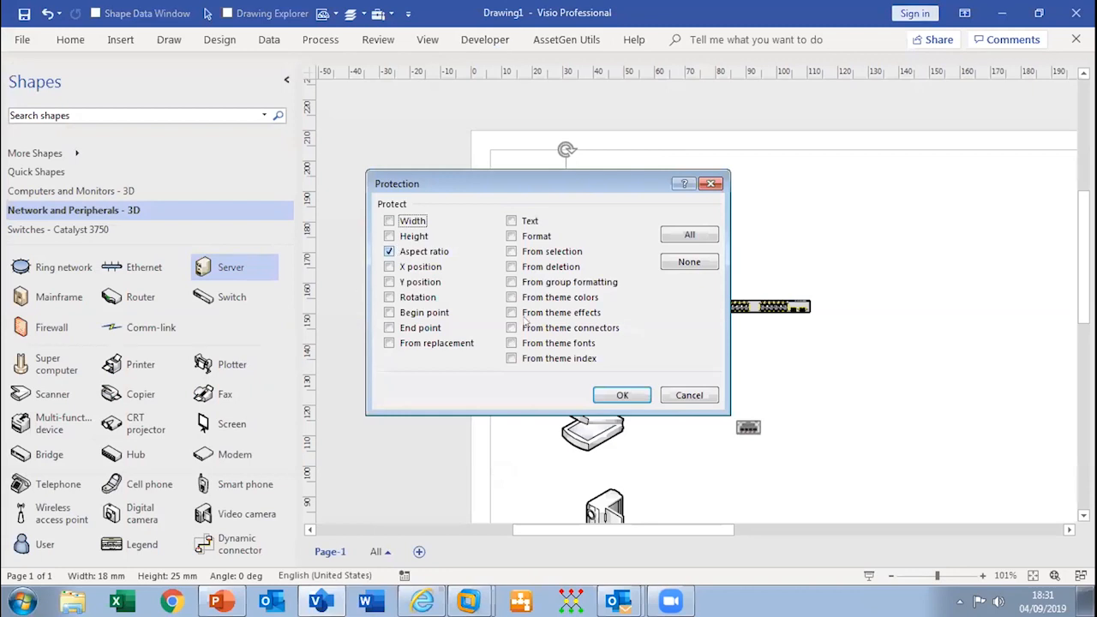
click(624, 395)
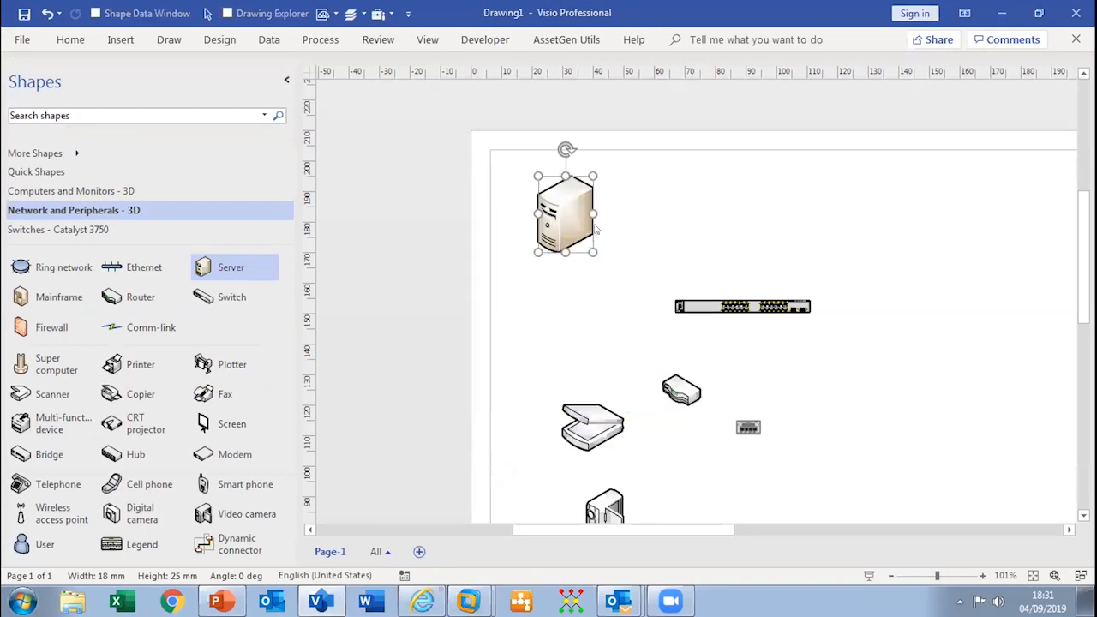
mouse_move(593, 213)
mouse_down()
mouse_move(642, 211)
mouse_move(599, 214)
mouse_up()
Step: Remove the server's aspect ratio protection and resize it independently to about 18 mm wide and 28.9 mm high
click(485, 41)
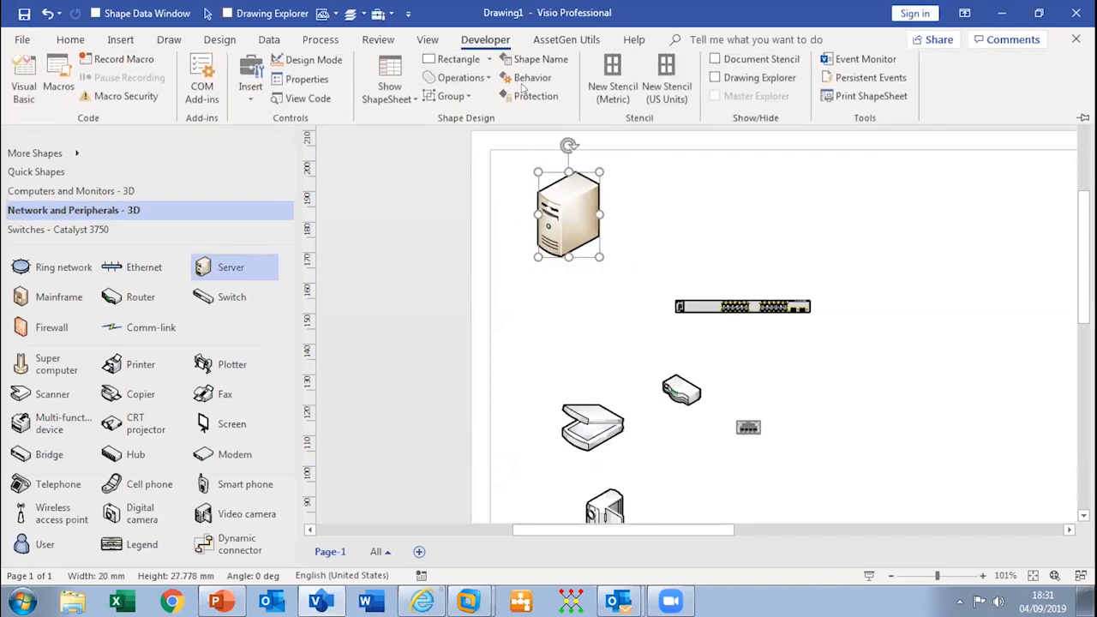
click(518, 95)
click(405, 251)
click(608, 396)
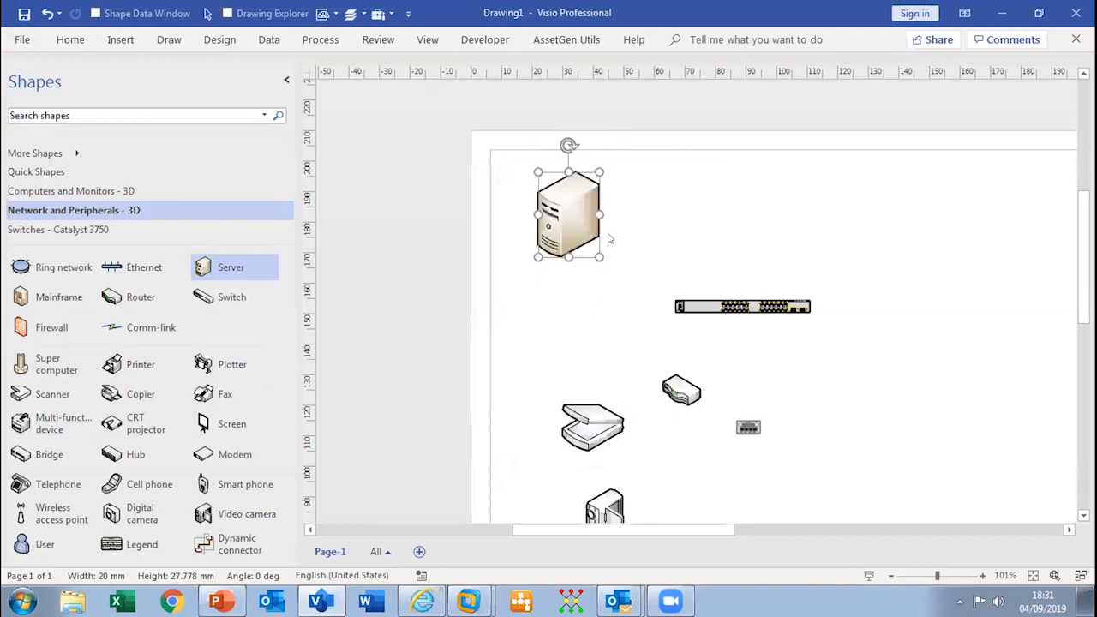
drag(599, 214, 592, 214)
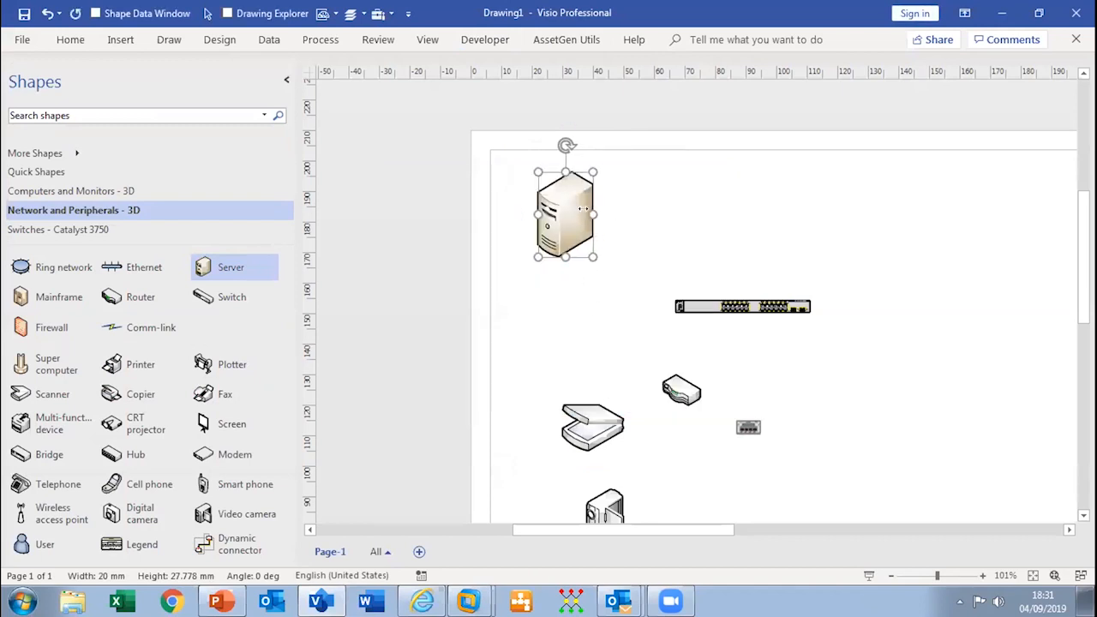
drag(566, 257, 565, 260)
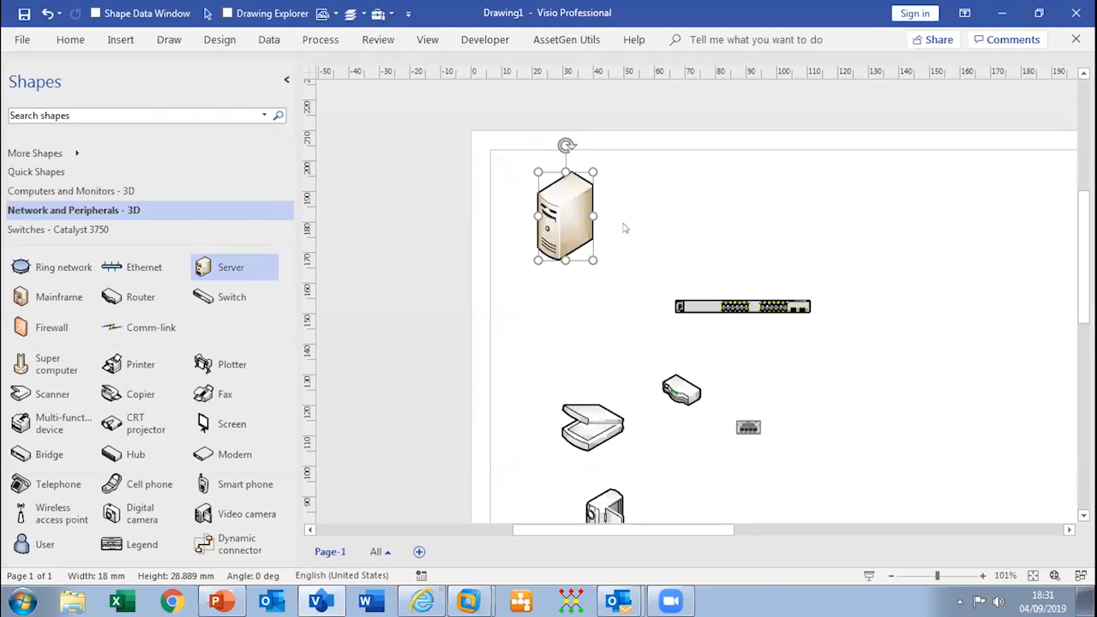
Step: Show the server's ShapeSheet and examine its Shape Data section
mouse_move(551, 198)
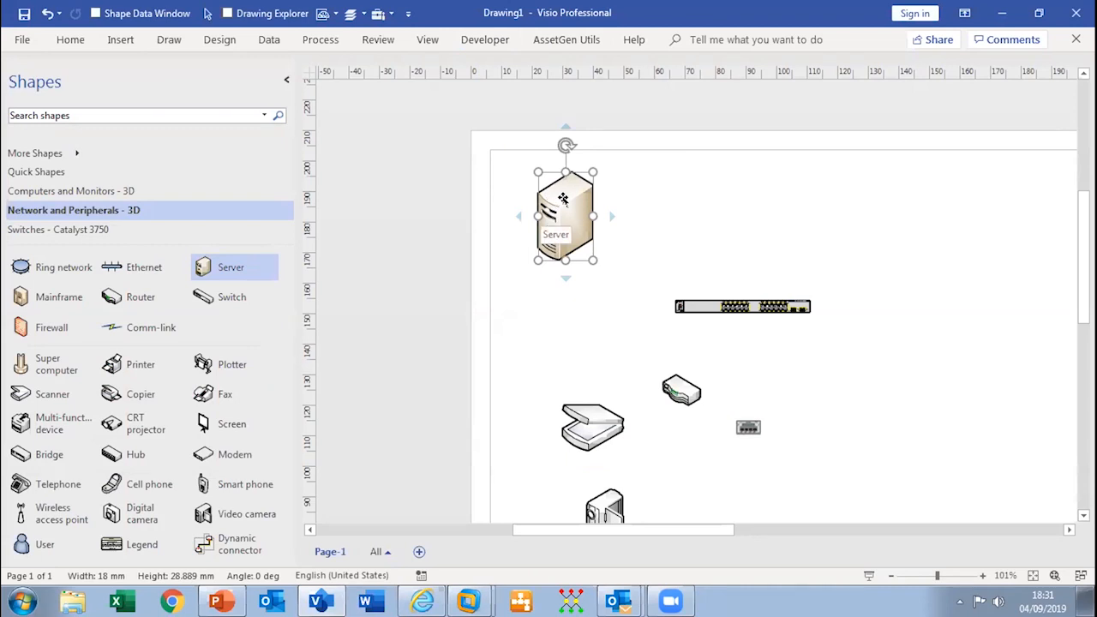
right_click(562, 214)
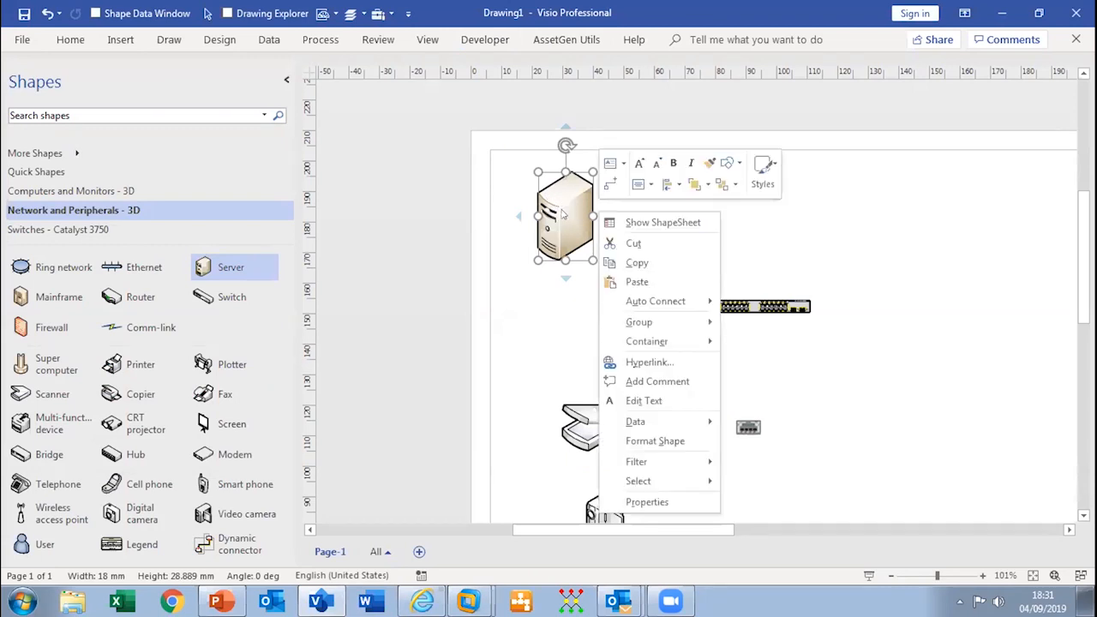
click(664, 223)
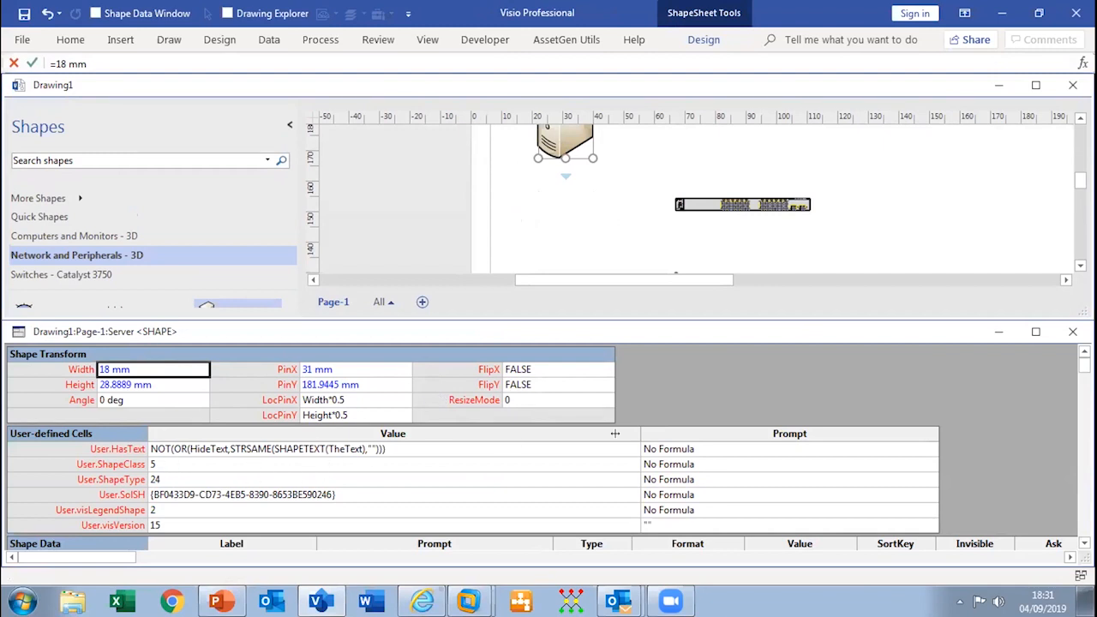
click(1084, 542)
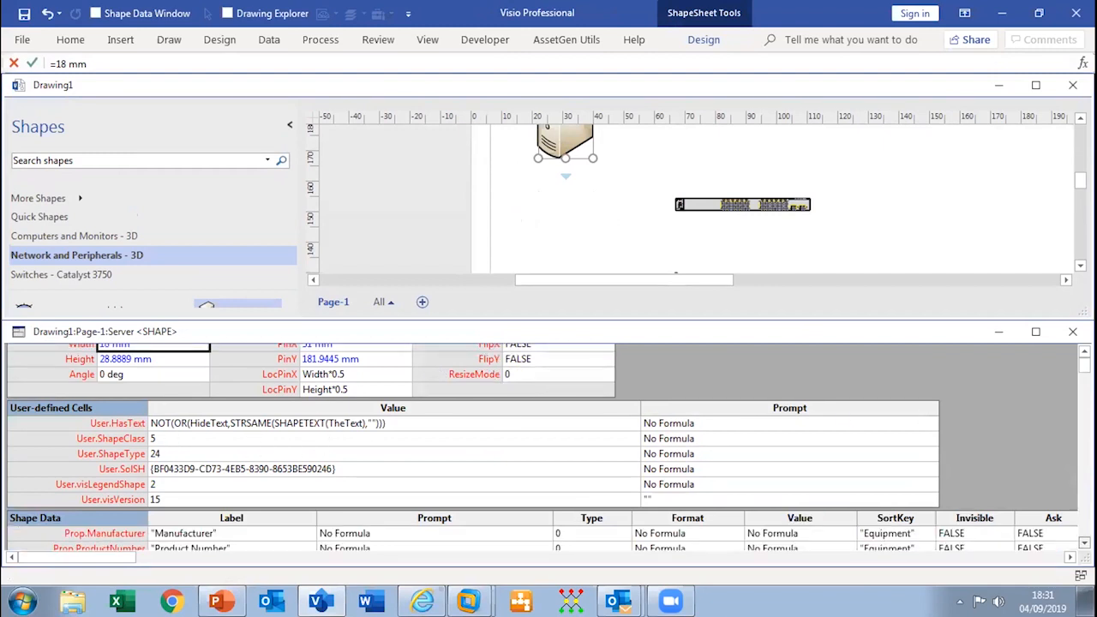
scroll(1084, 543, down, 4)
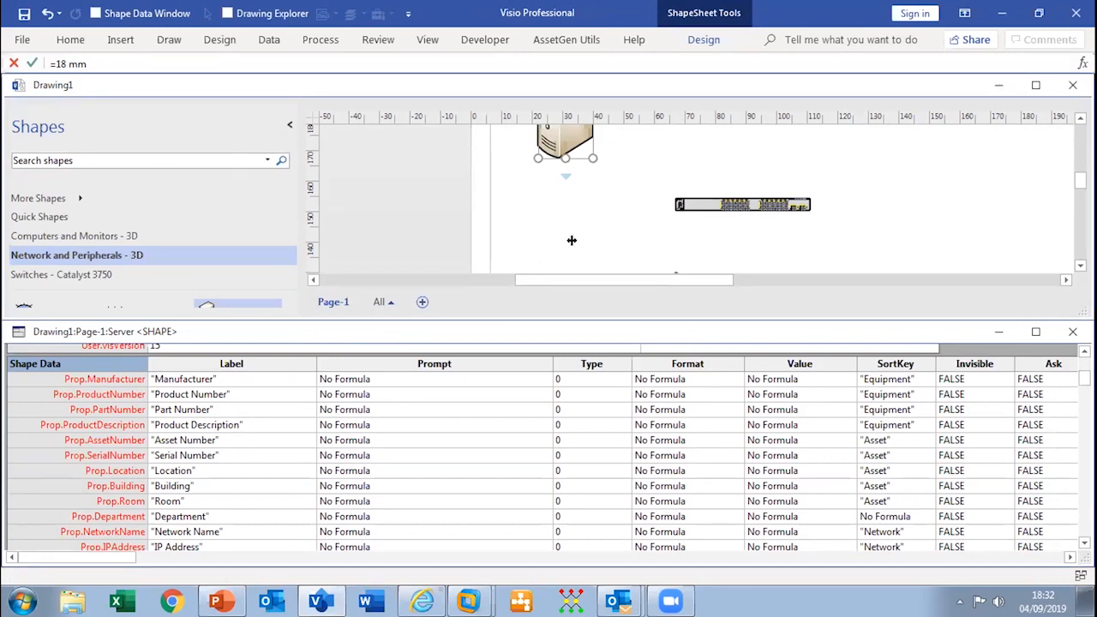
Step: Delete the whole Shape Data section from the server's ShapeSheet and close the sheet
click(104, 380)
right_click(104, 382)
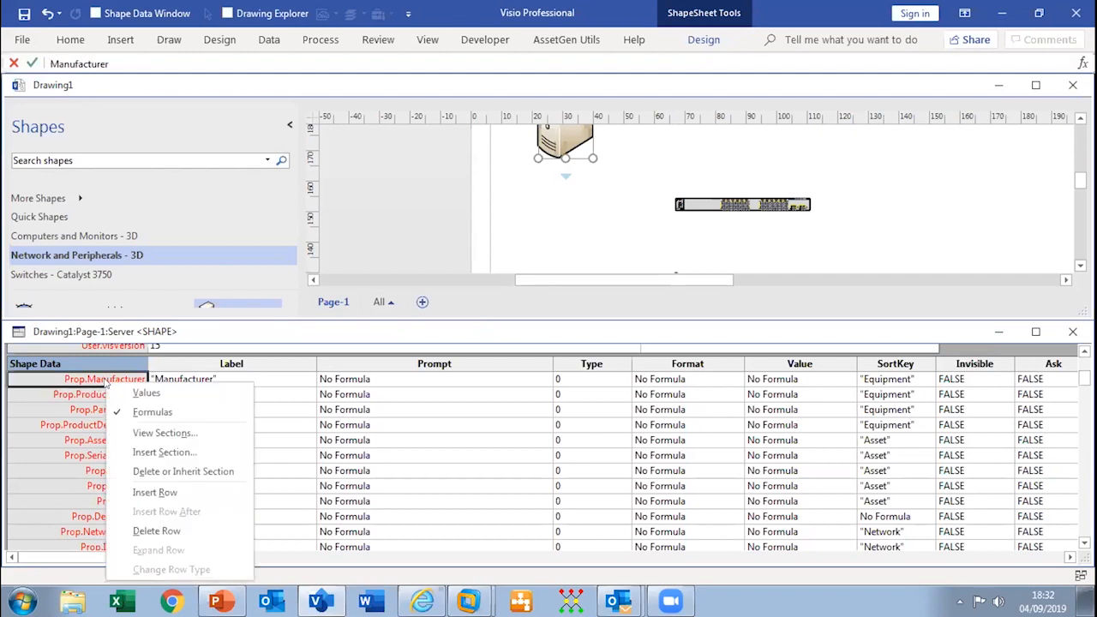
click(175, 471)
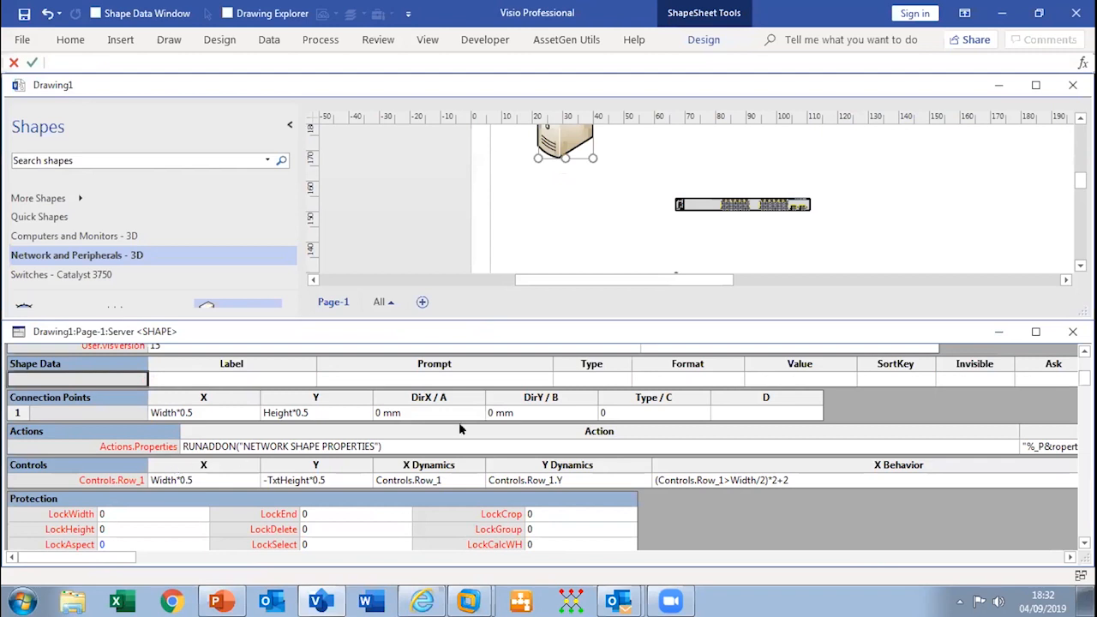
click(1072, 332)
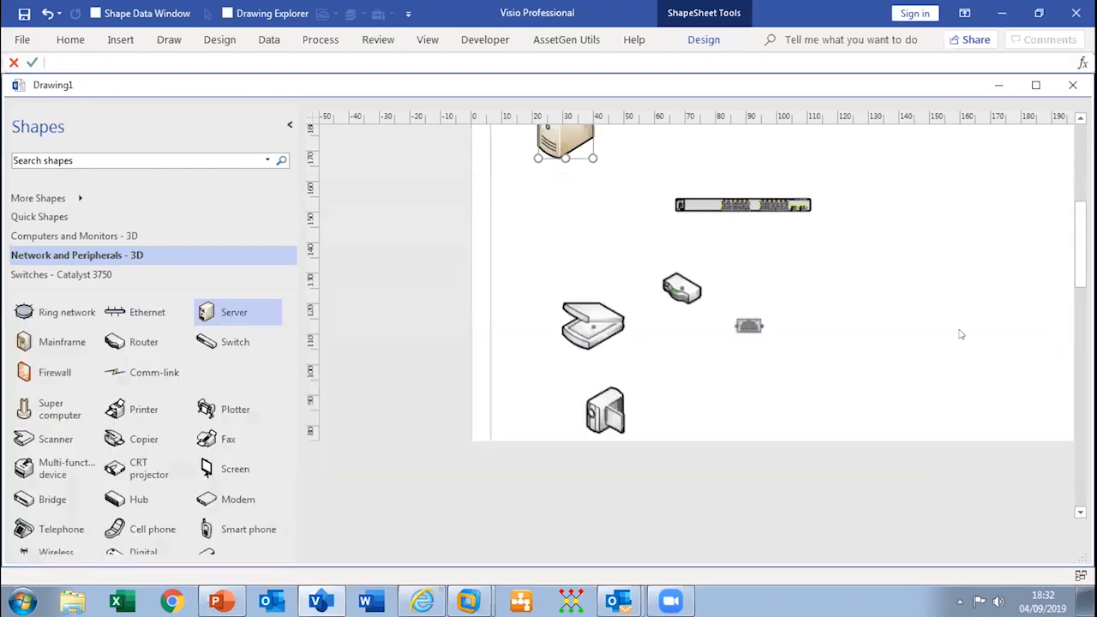
Step: Display the server's Shape Data, link the Server A row of the external data to the server, and hide the Shape Data again
right_click(594, 233)
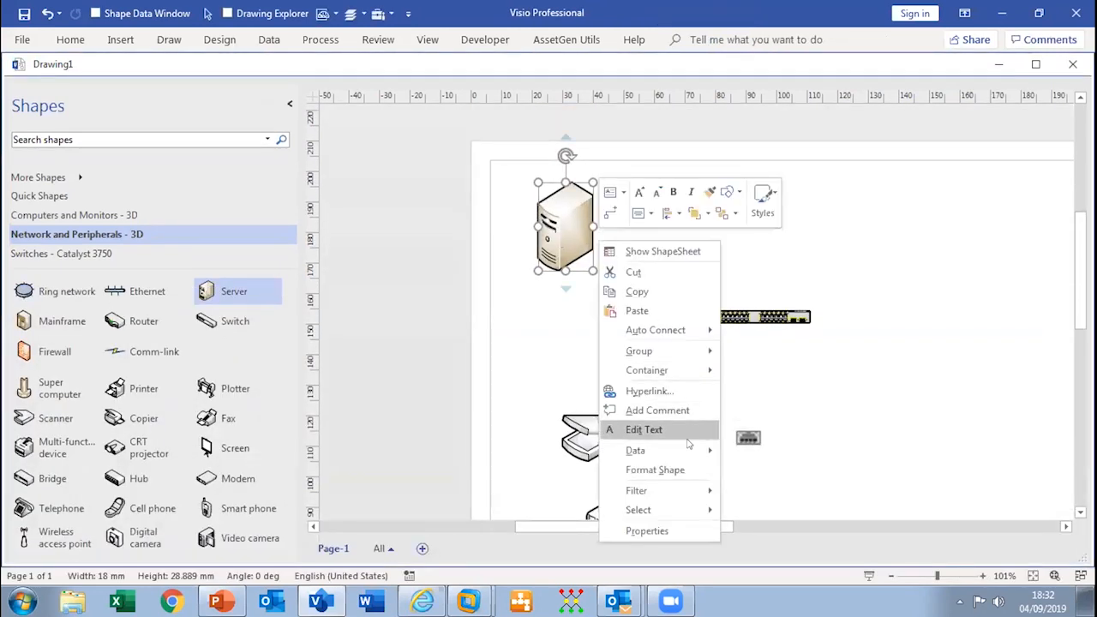
mouse_move(688, 447)
click(767, 449)
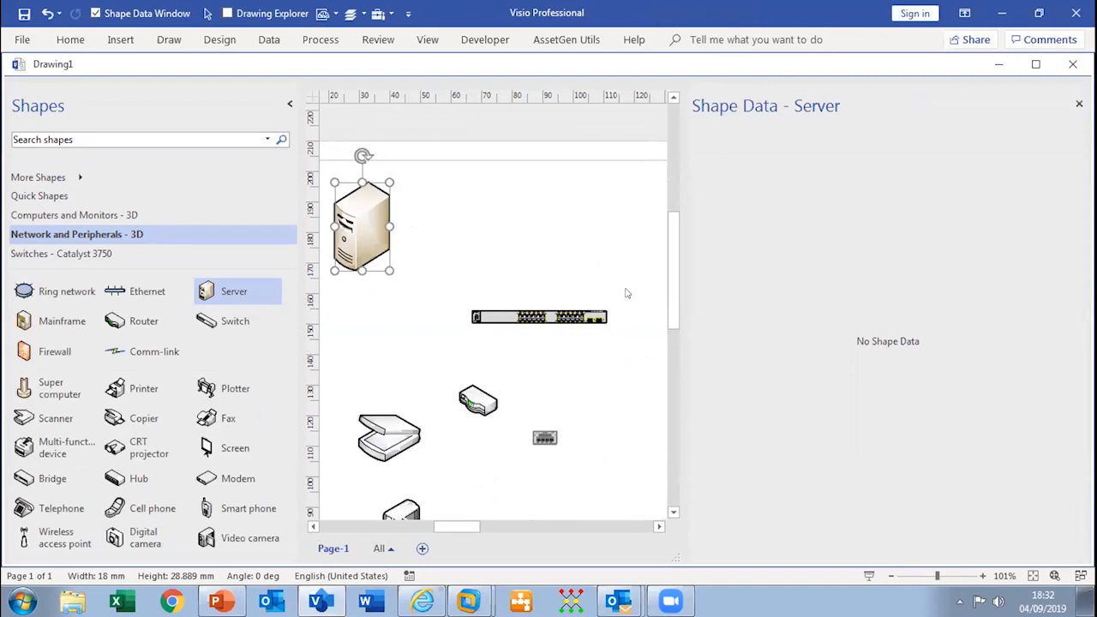
click(268, 39)
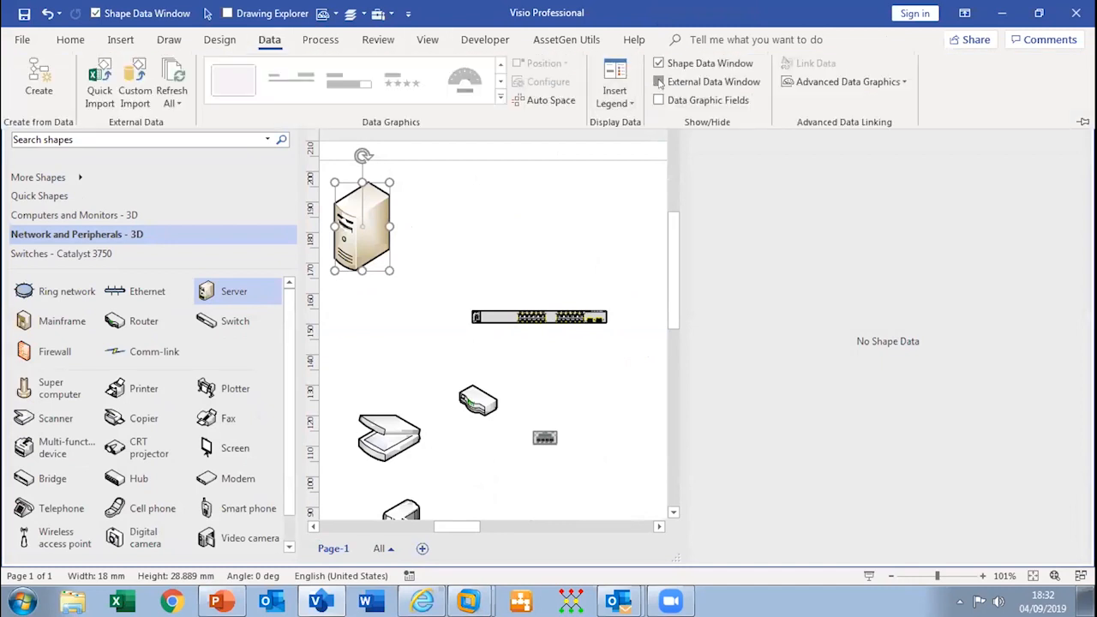
click(659, 81)
drag(429, 392, 372, 144)
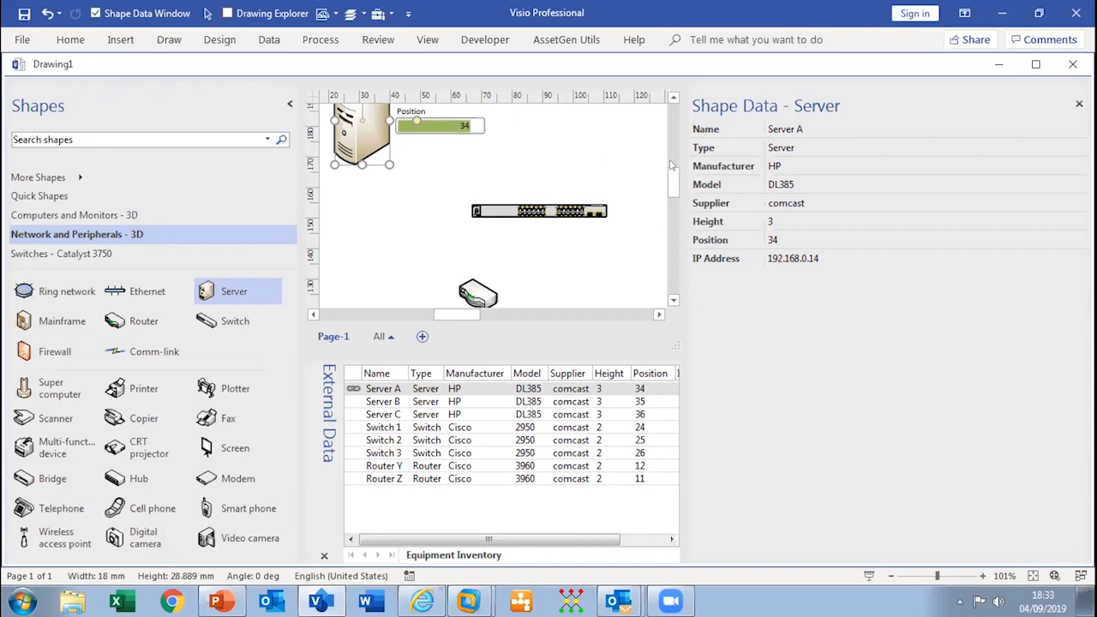
click(1078, 106)
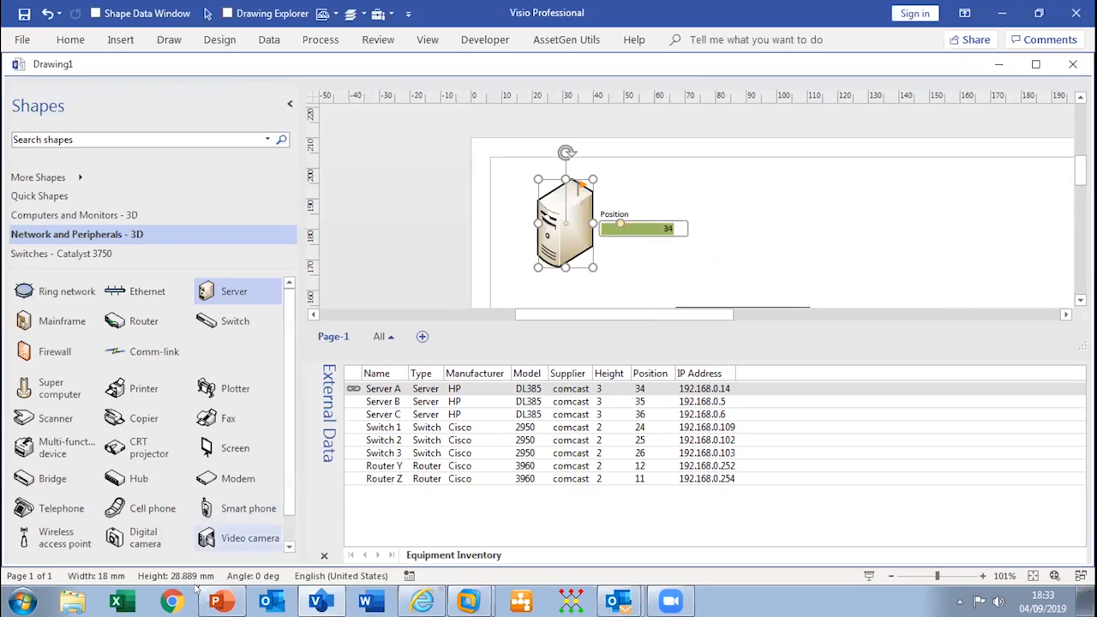
Step: Switch to Chrome, search Google for "cisco nexus 7000" and browse the image results for a suitable chassis picture
key(alt+Tab)
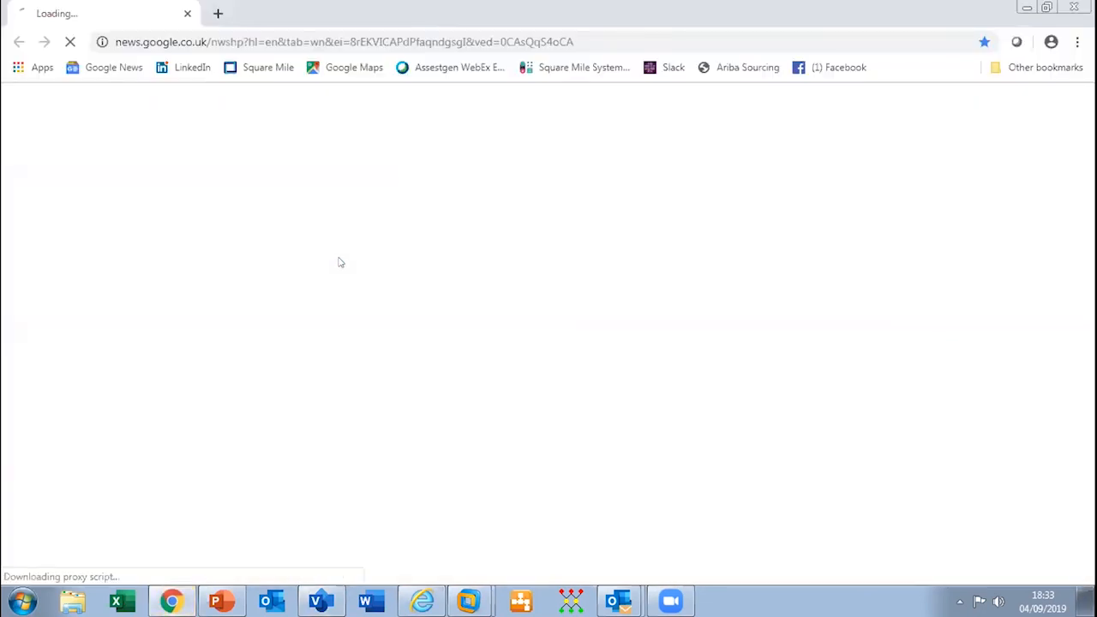
click(272, 42)
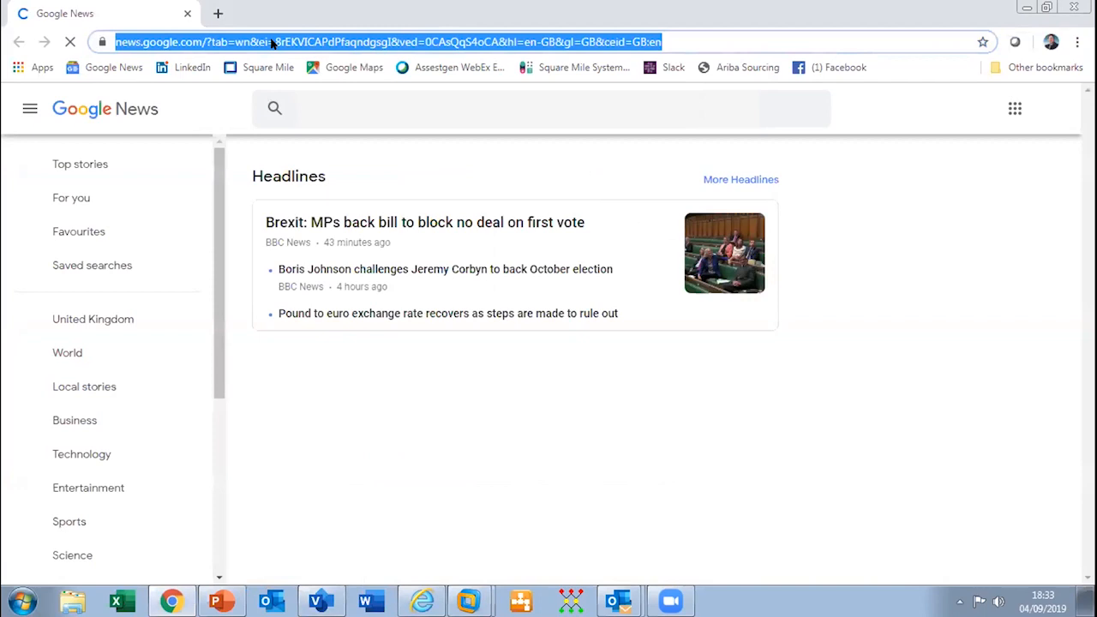
text(c)
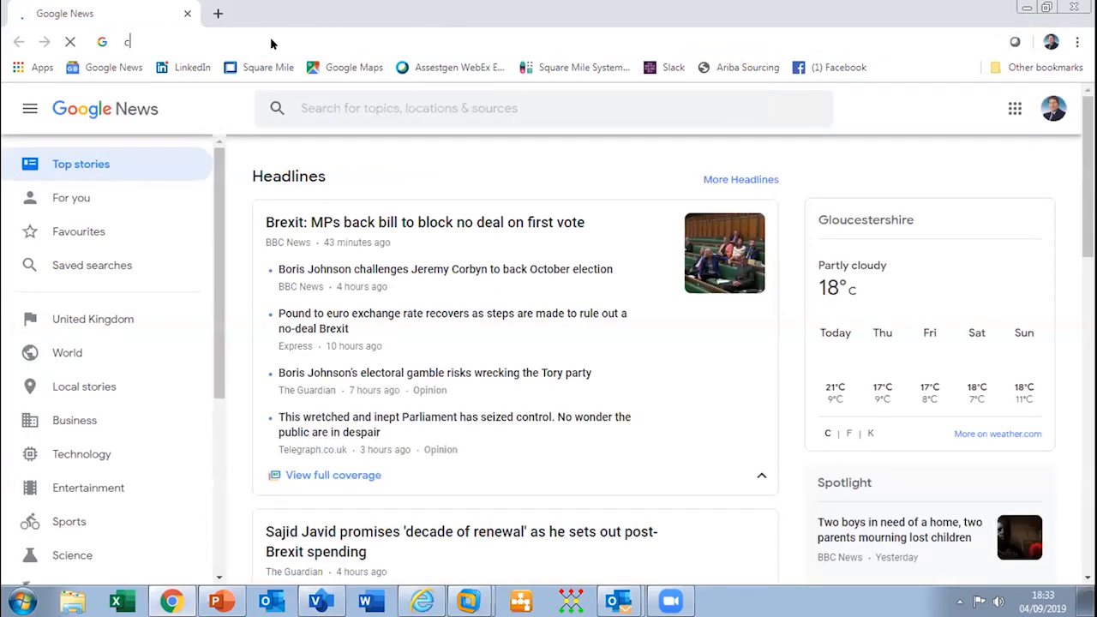
text(isco nexus 7000)
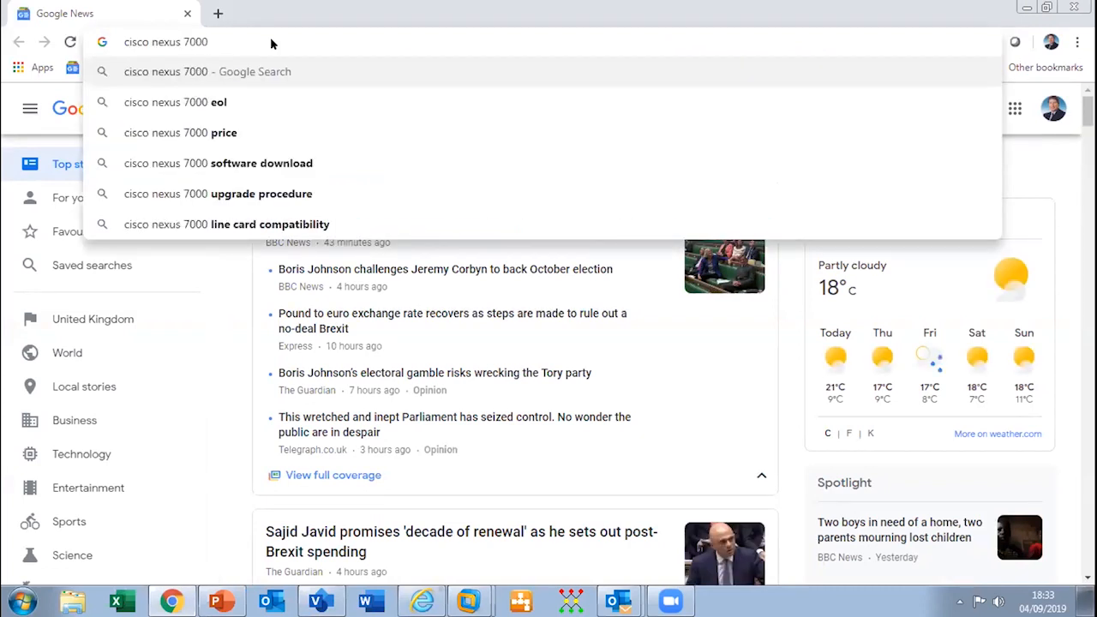
key(Return)
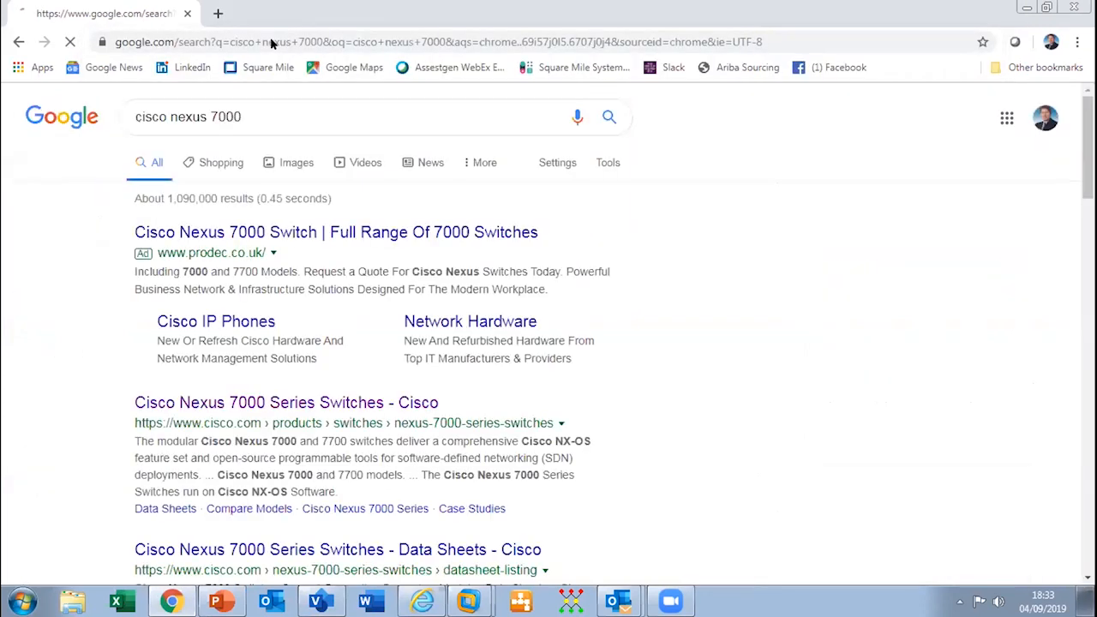
click(285, 164)
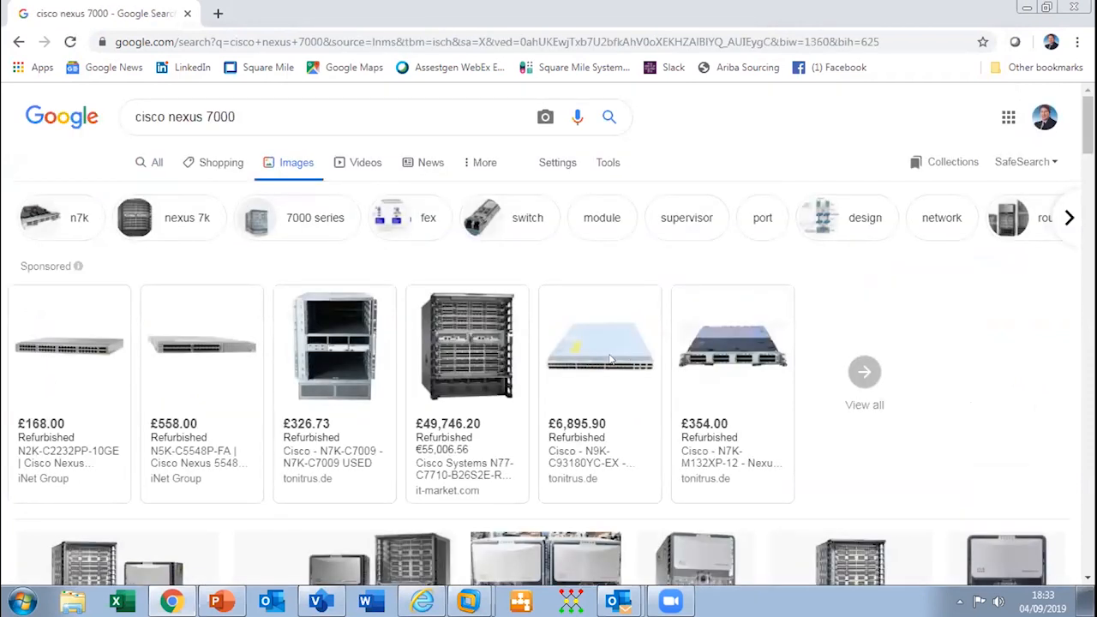
scroll(610, 360, down, 1)
scroll(610, 360, down, 2)
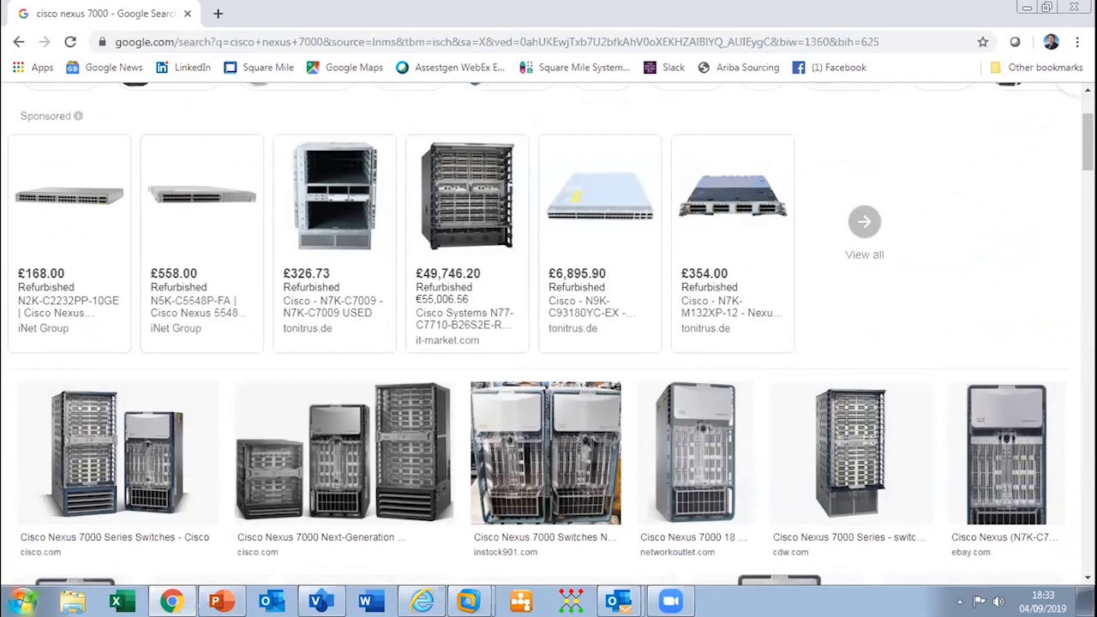
Step: Capture the cdw.com Nexus 7000 chassis image with the Snipping Tool, copy it, and paste it into the Visio drawing
click(23, 601)
click(69, 257)
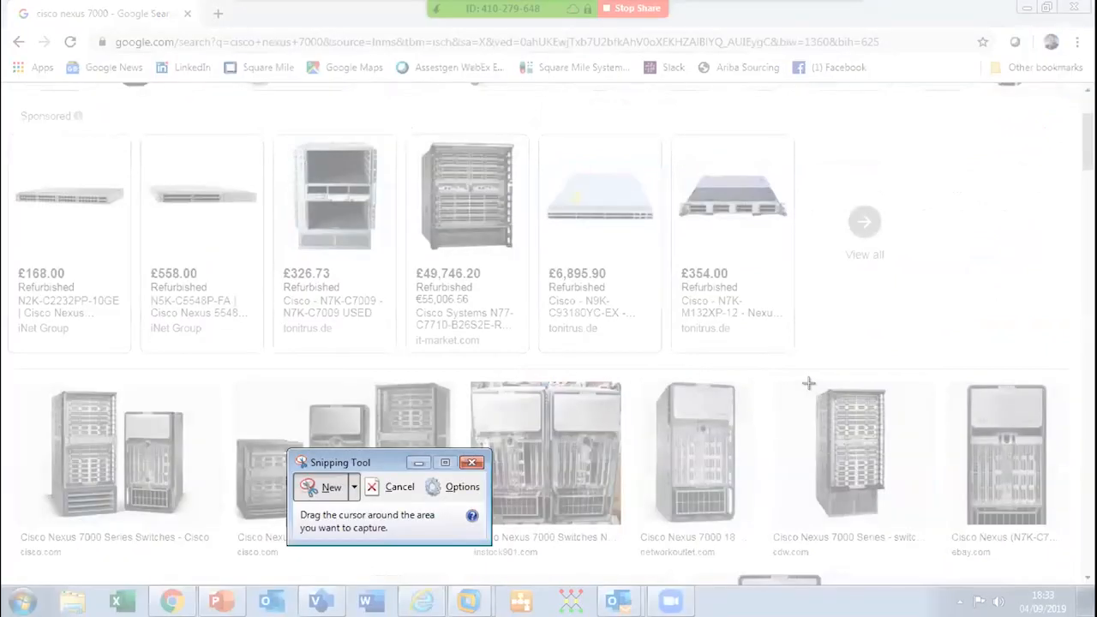
drag(815, 389, 886, 517)
click(778, 242)
click(725, 260)
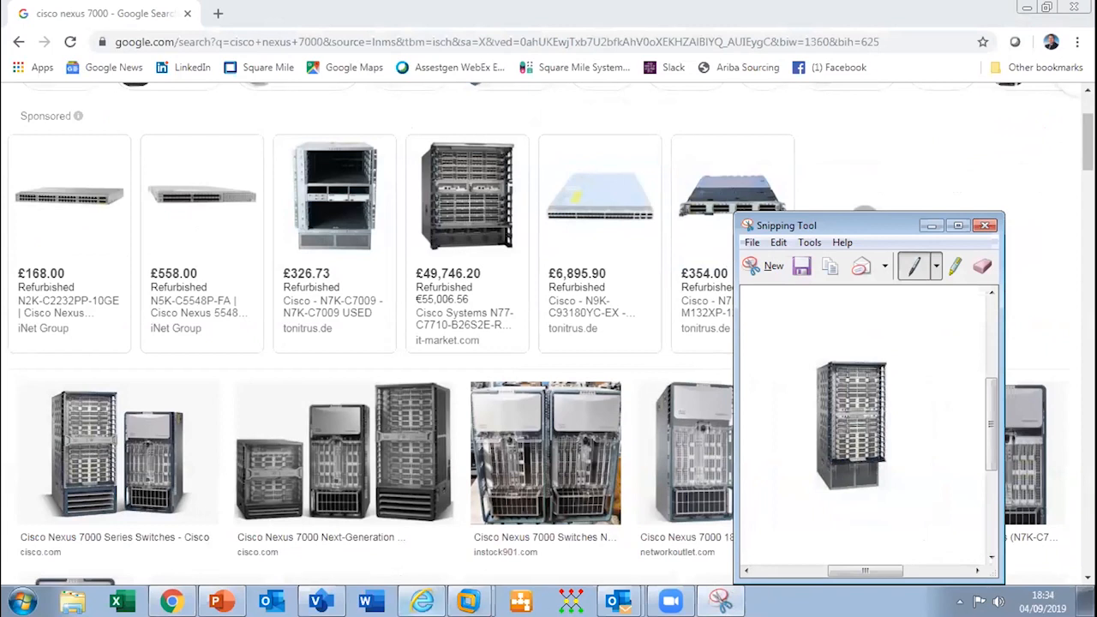
click(329, 591)
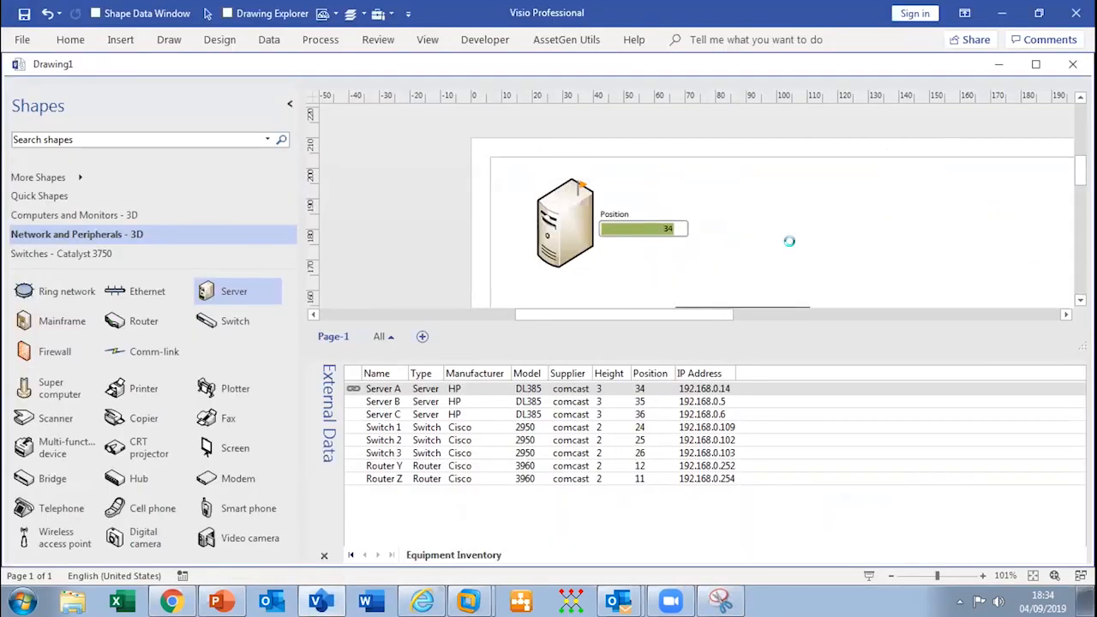
key(ctrl+v)
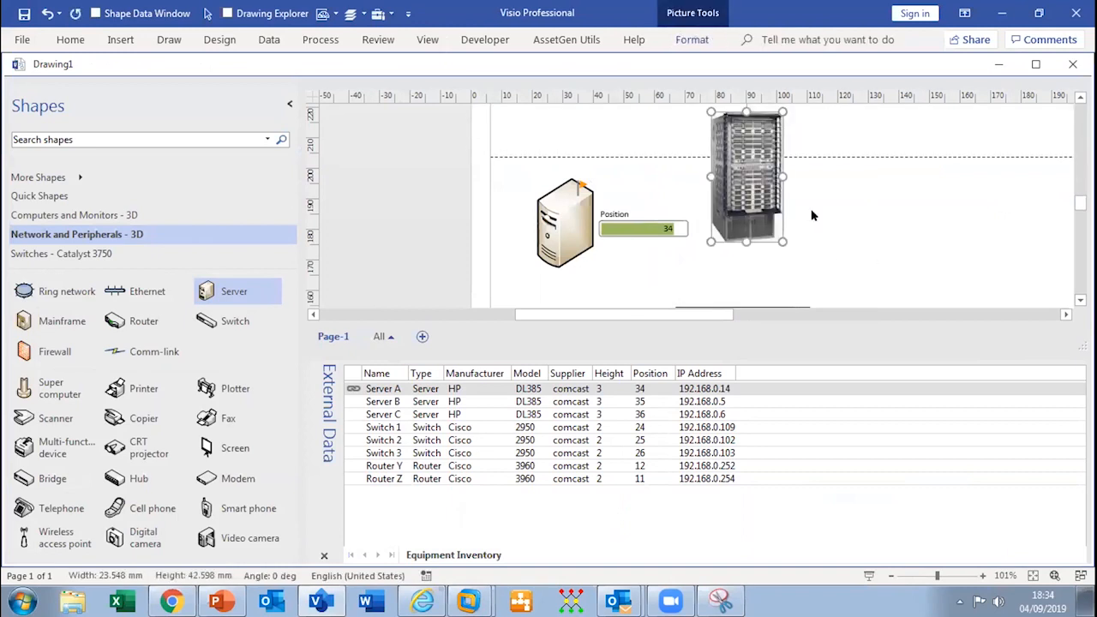
Step: Turn the pasted chassis picture into a group and link the Switch 1 row of the external data to it
right_click(764, 187)
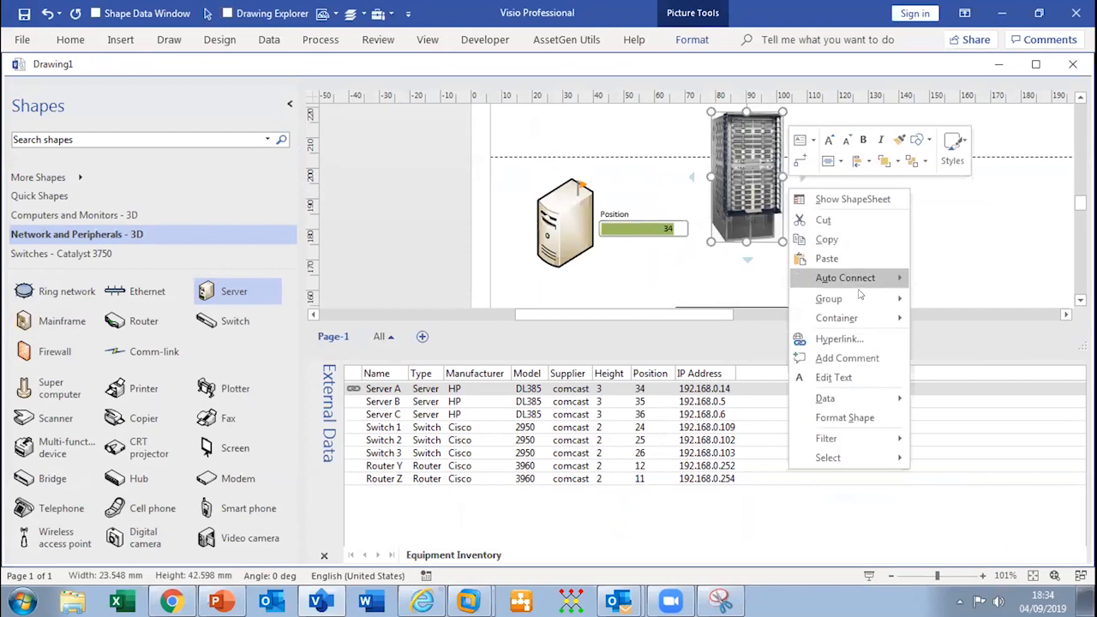
mouse_move(883, 298)
click(938, 298)
click(876, 244)
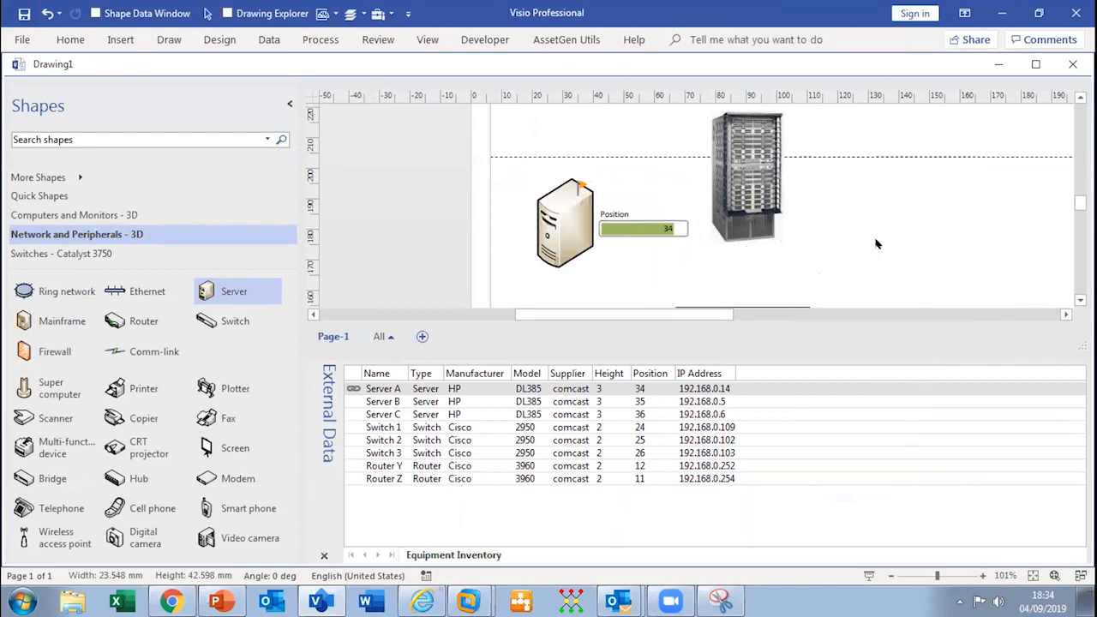
click(414, 431)
drag(415, 431, 747, 193)
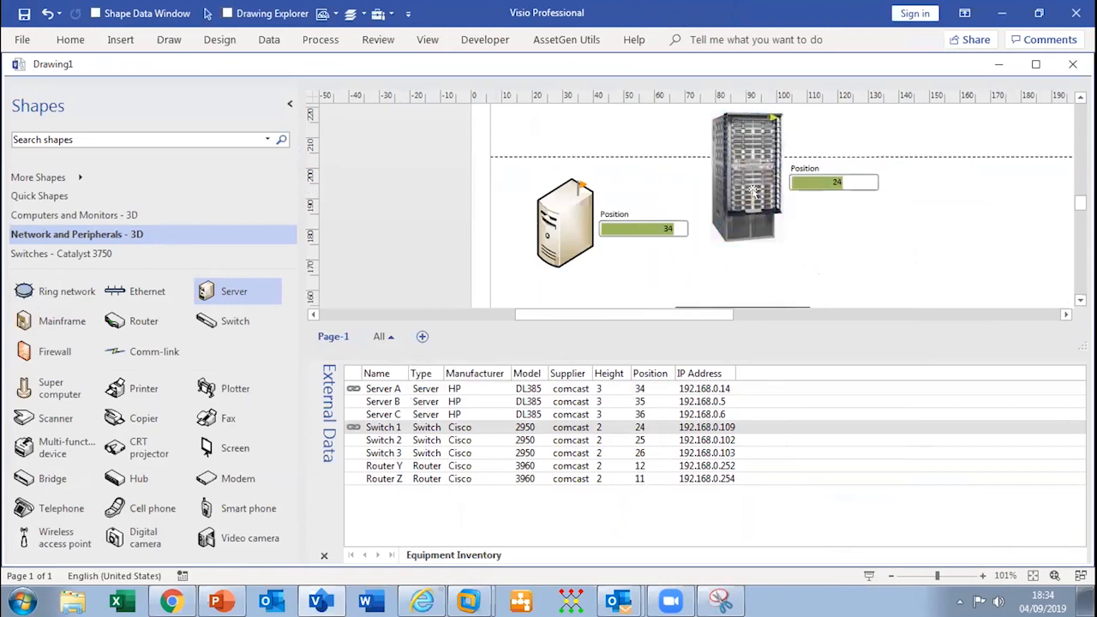
Step: Display the chassis picture's Shape Data, examine its fields, and close the data display
right_click(879, 187)
mouse_move(894, 404)
click(775, 404)
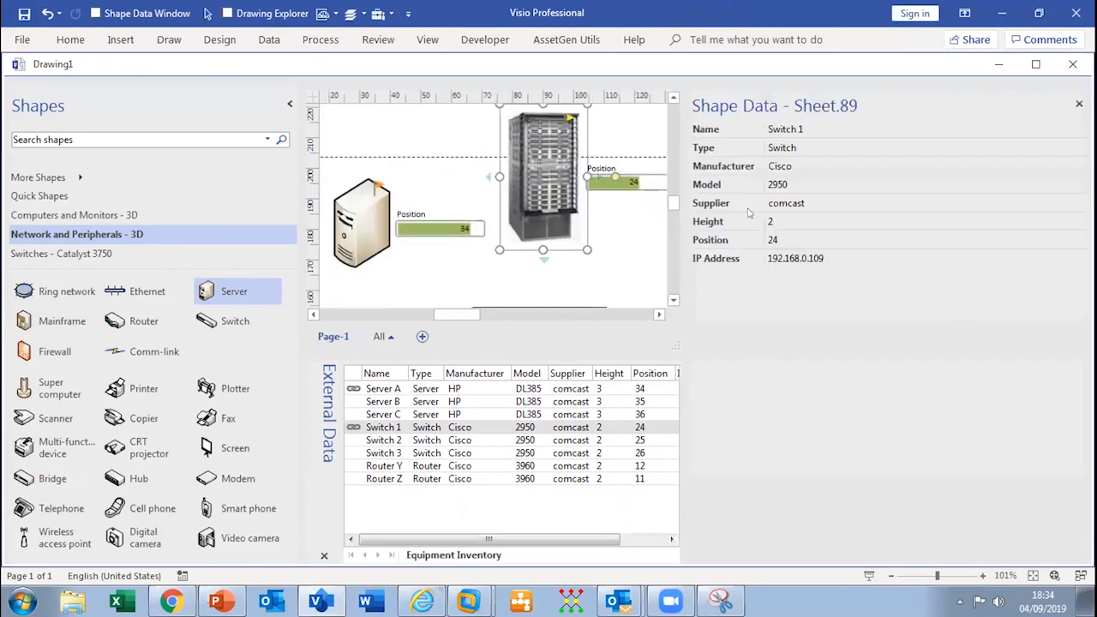
click(566, 194)
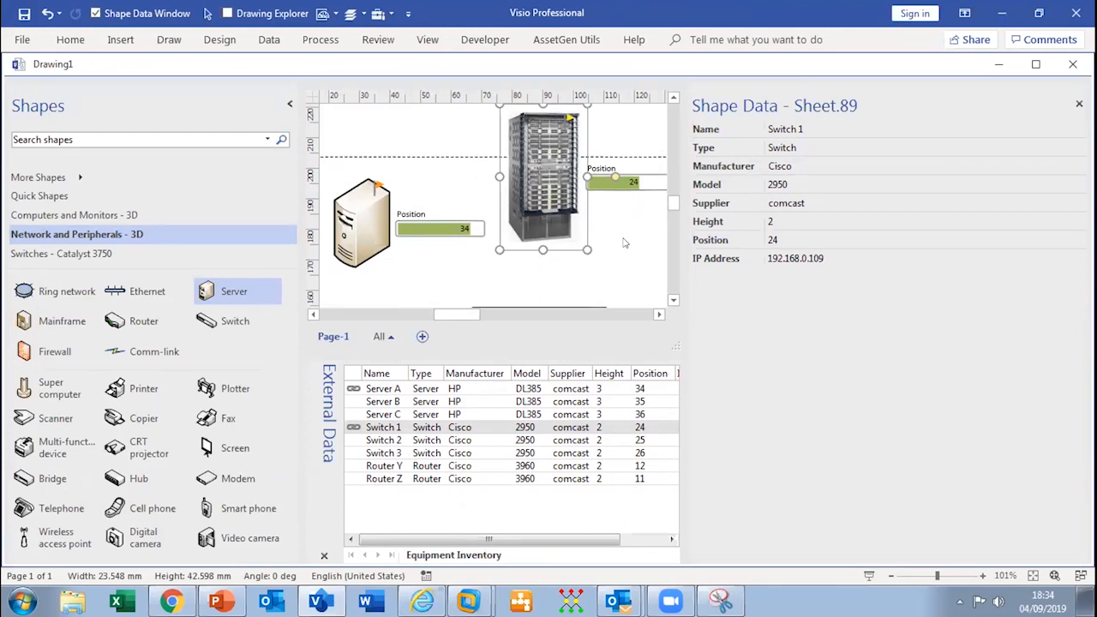
click(1078, 106)
scroll(942, 197, up, 1)
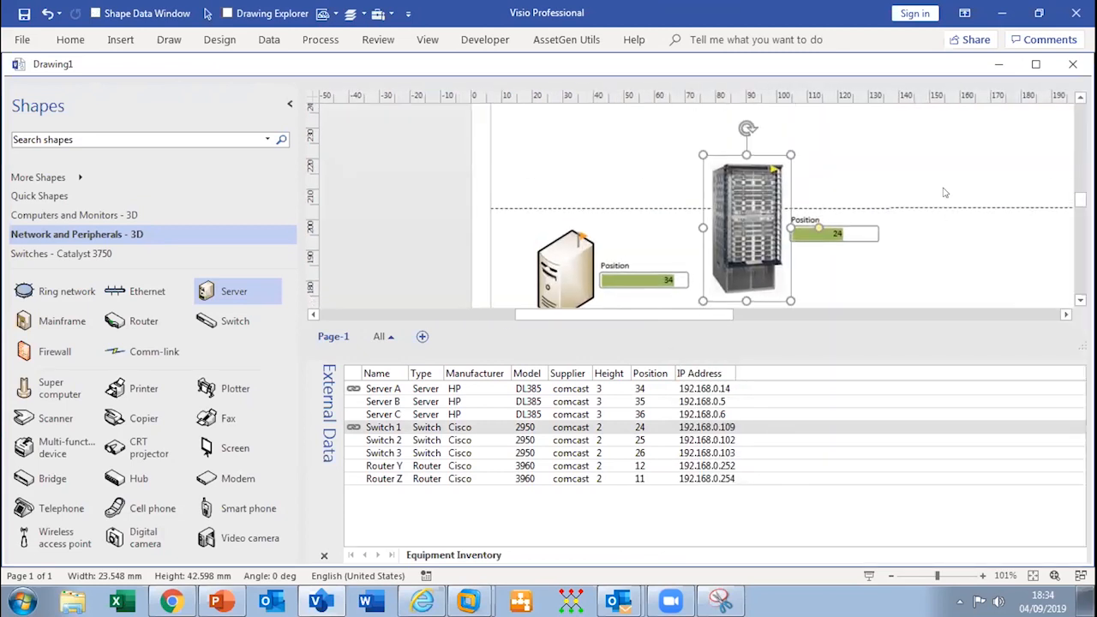
scroll(944, 199, down, 1)
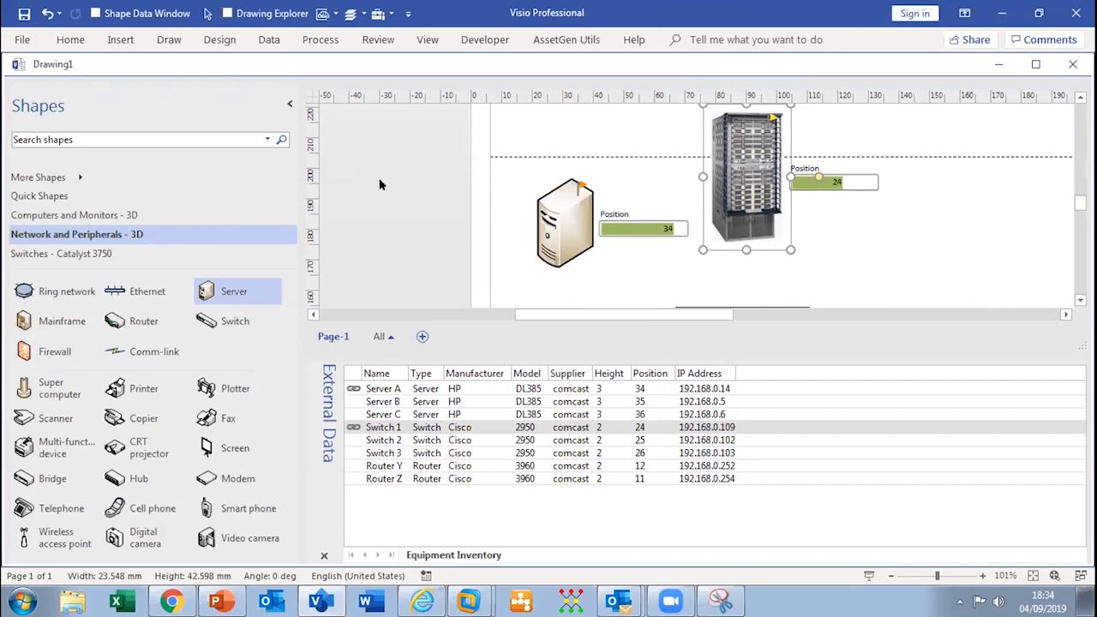
Step: Create a new metric stencil and move the linked server from the drawing into it as a master
click(433, 185)
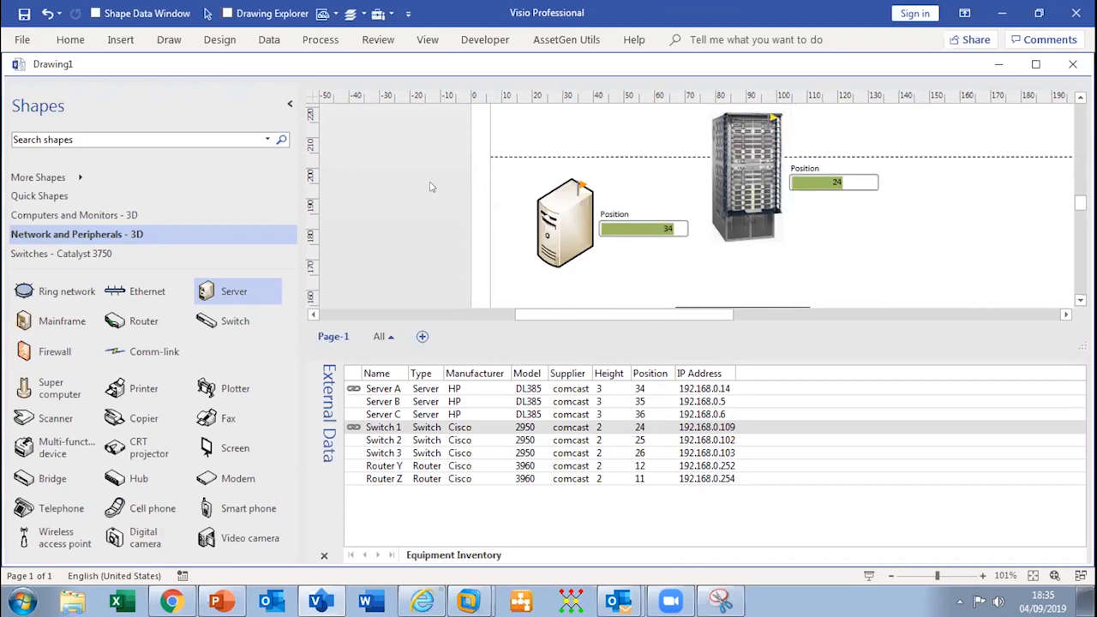
click(120, 176)
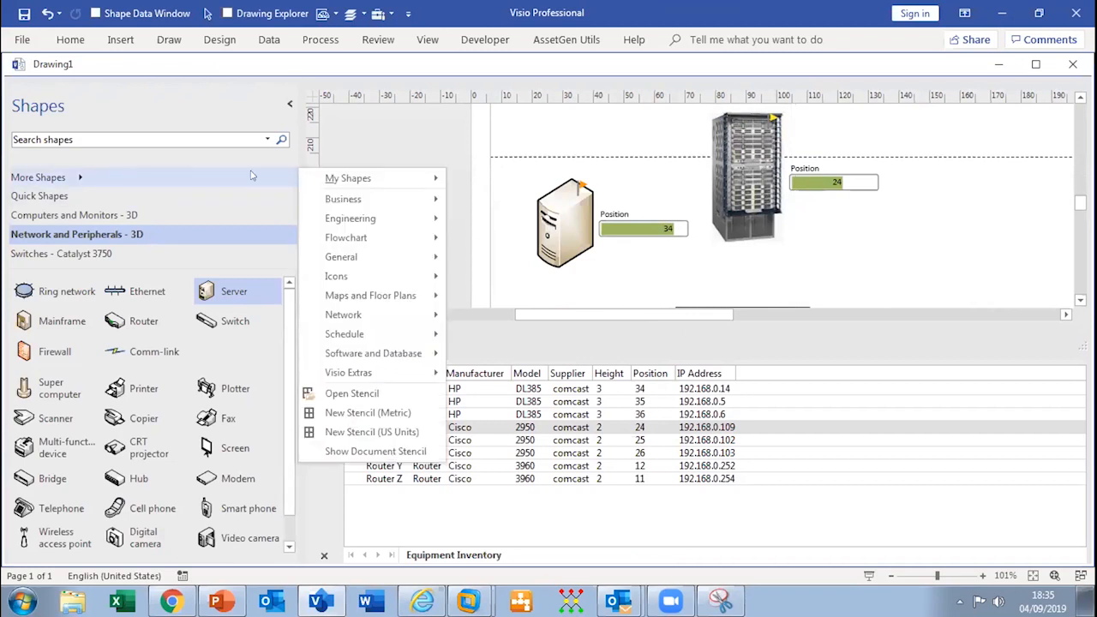
click(354, 416)
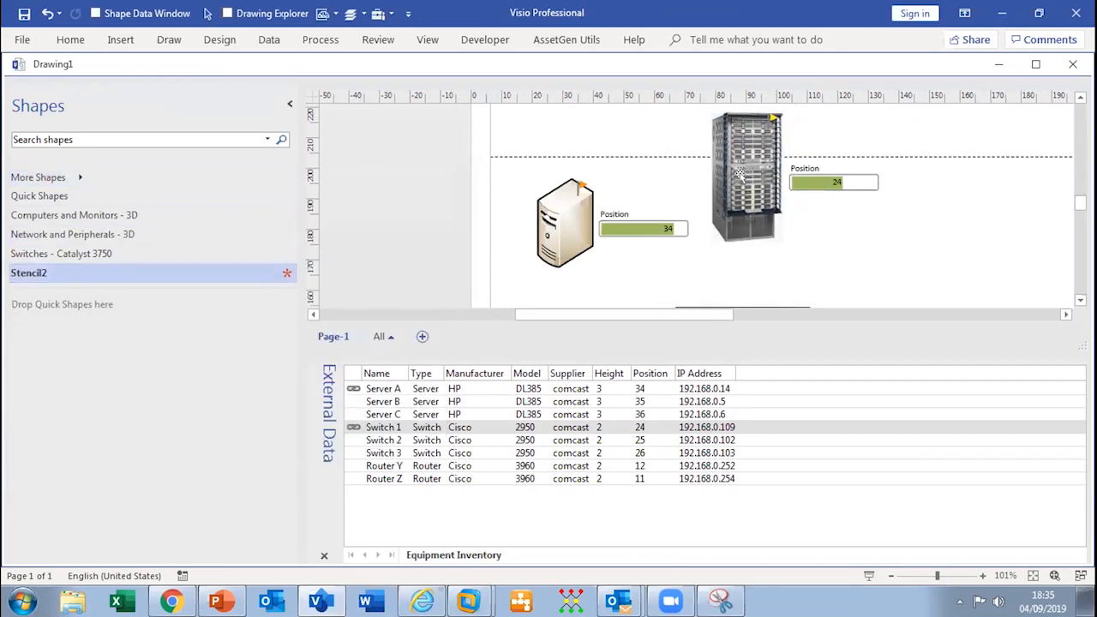
mouse_move(567, 214)
drag(568, 215, 48, 362)
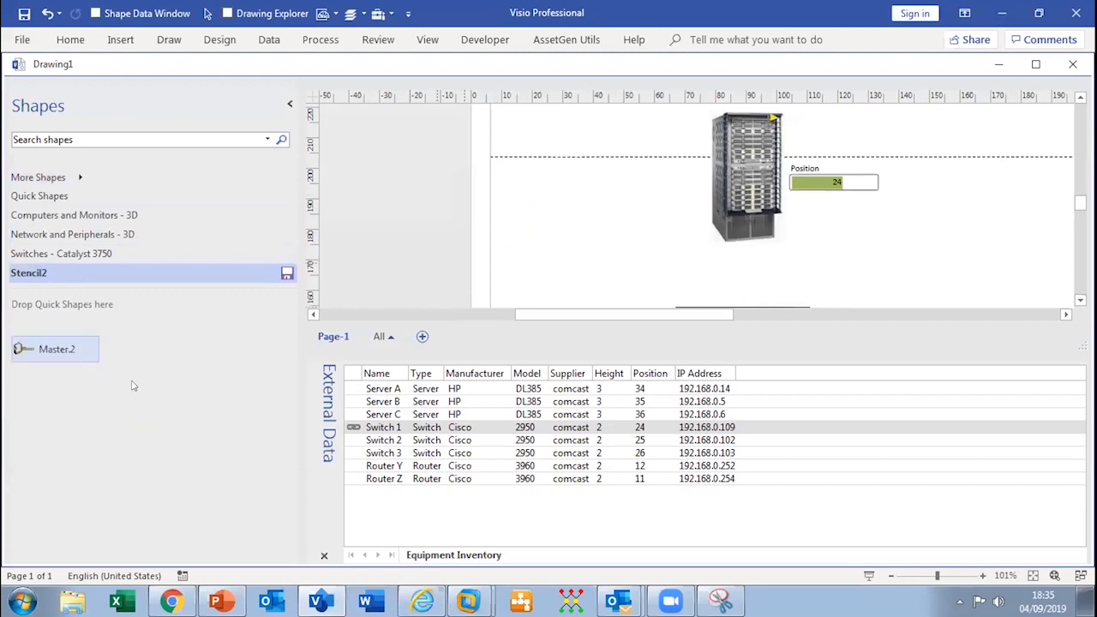
Step: Rename the new stencil's server master as Server
right_click(60, 348)
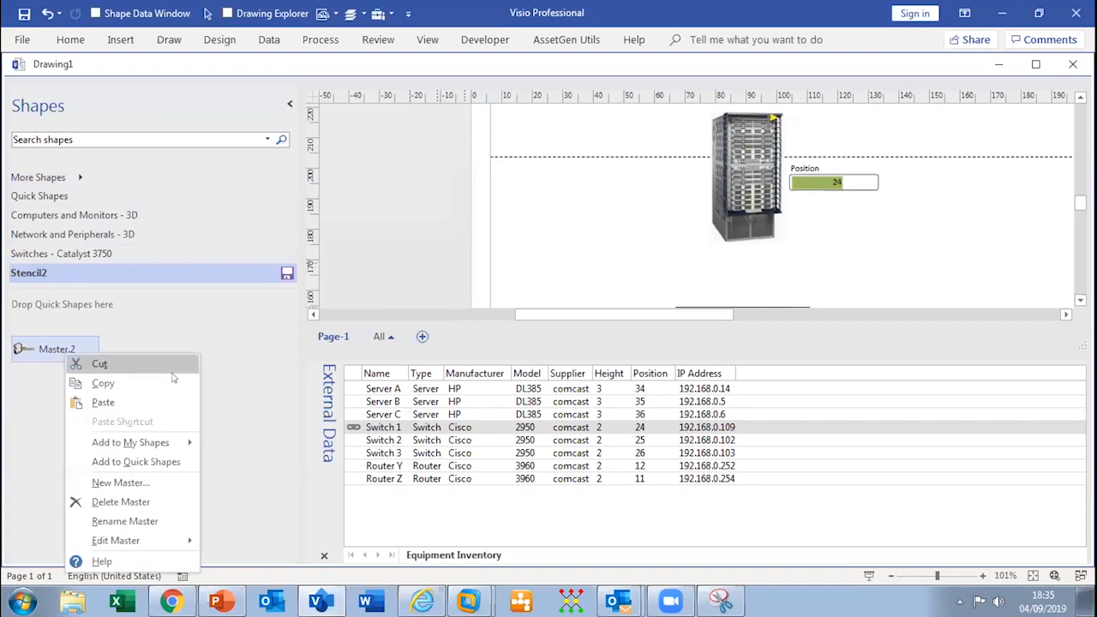
click(155, 517)
text(server)
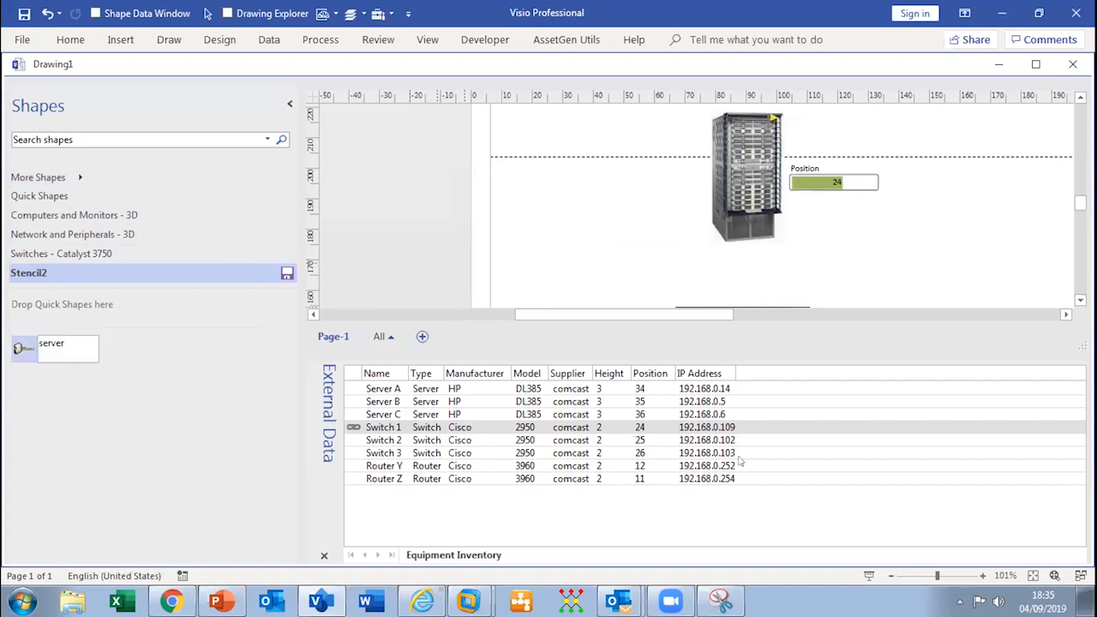
click(512, 248)
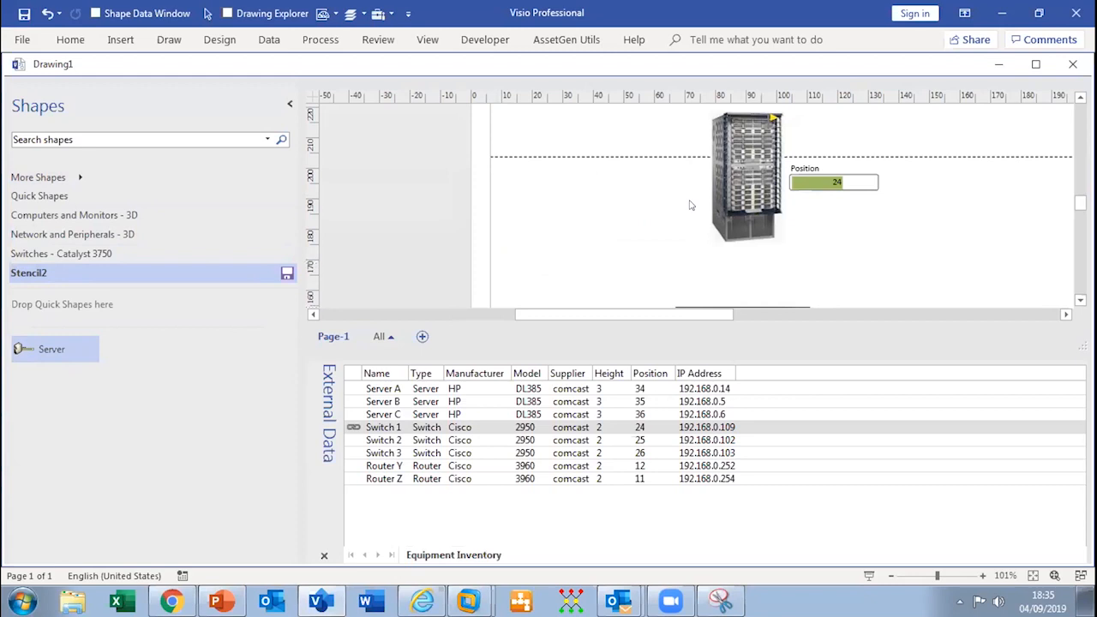
Step: Move the chassis picture to the page's upper-left area and remove its data graphic with the No Data Graphic option
drag(730, 174, 619, 208)
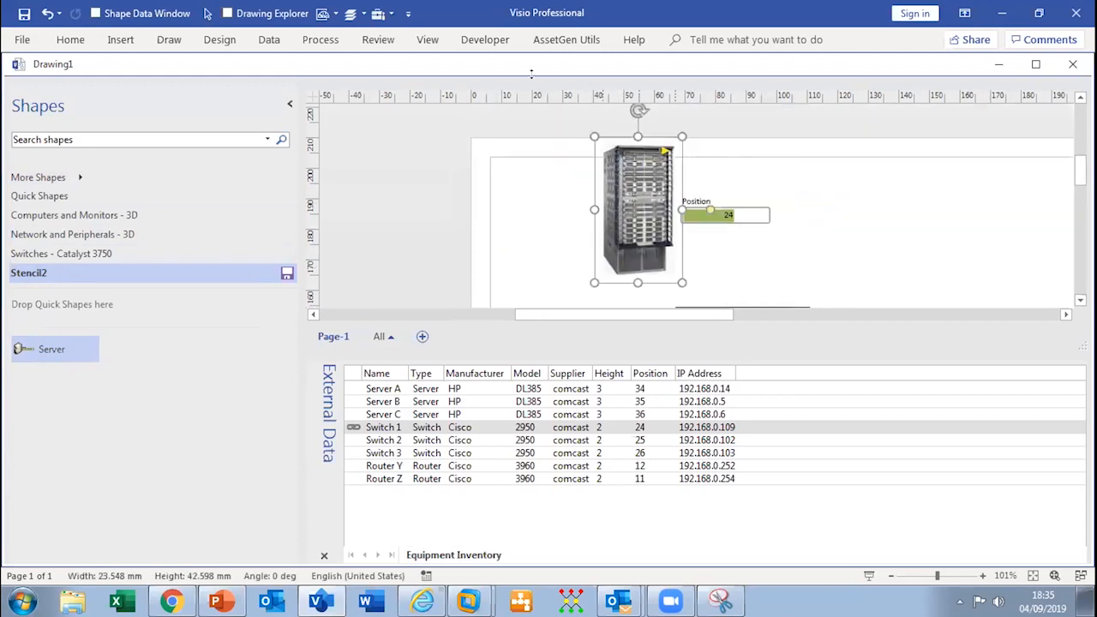
click(269, 39)
click(847, 82)
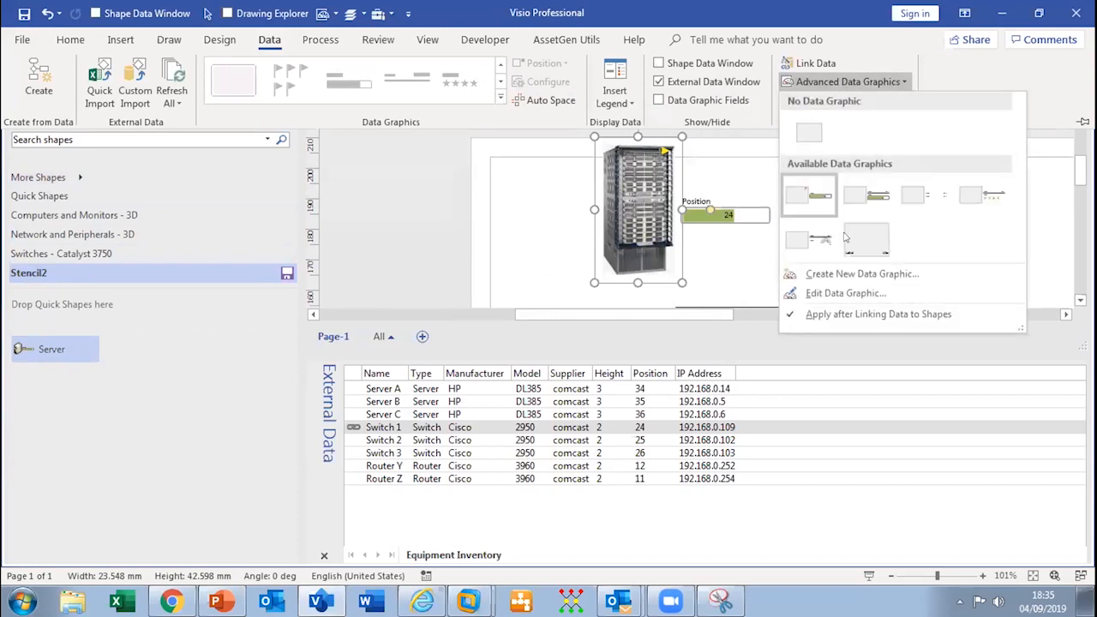
click(654, 235)
click(846, 82)
click(805, 132)
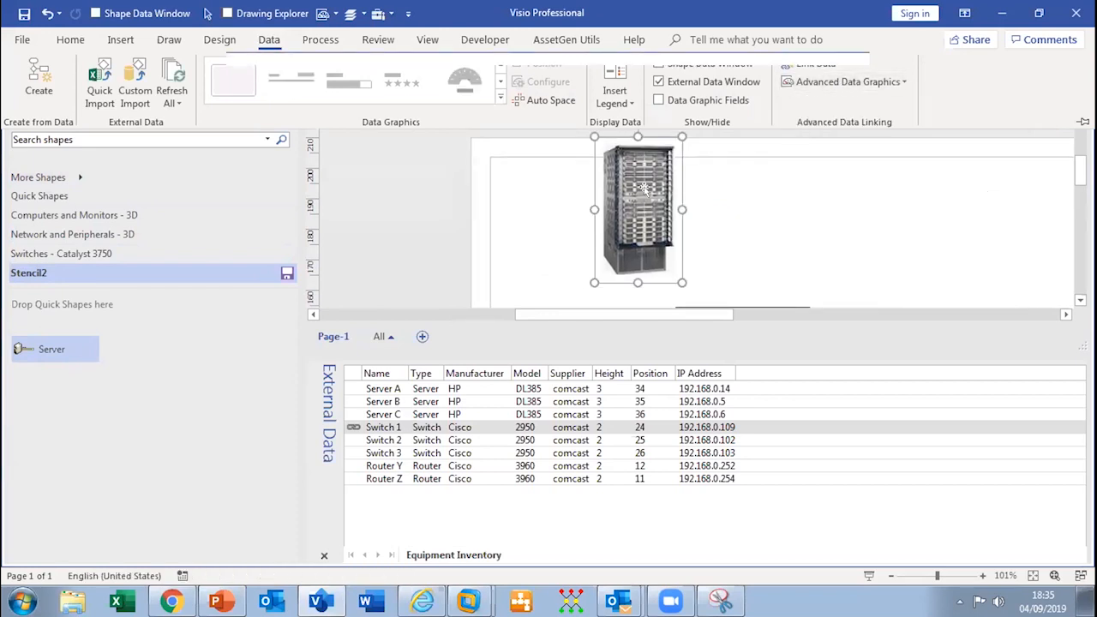
Step: Move the chassis picture from the drawing into the new stencil and name its master "nexus 7000"
click(644, 191)
drag(140, 341, 147, 341)
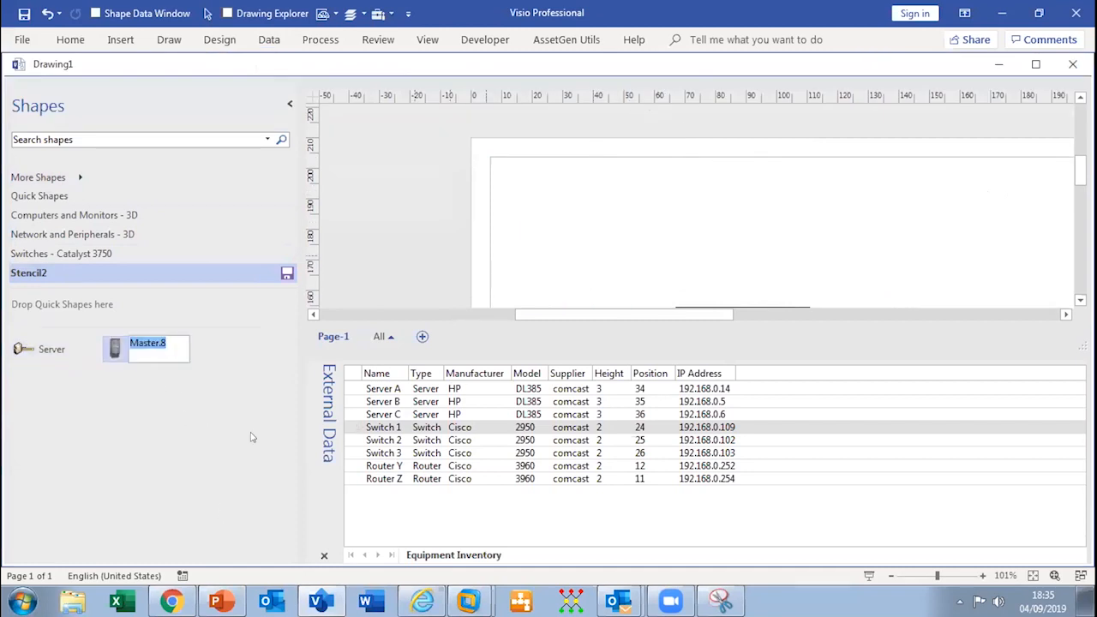
text(nexus 7000)
key(Return)
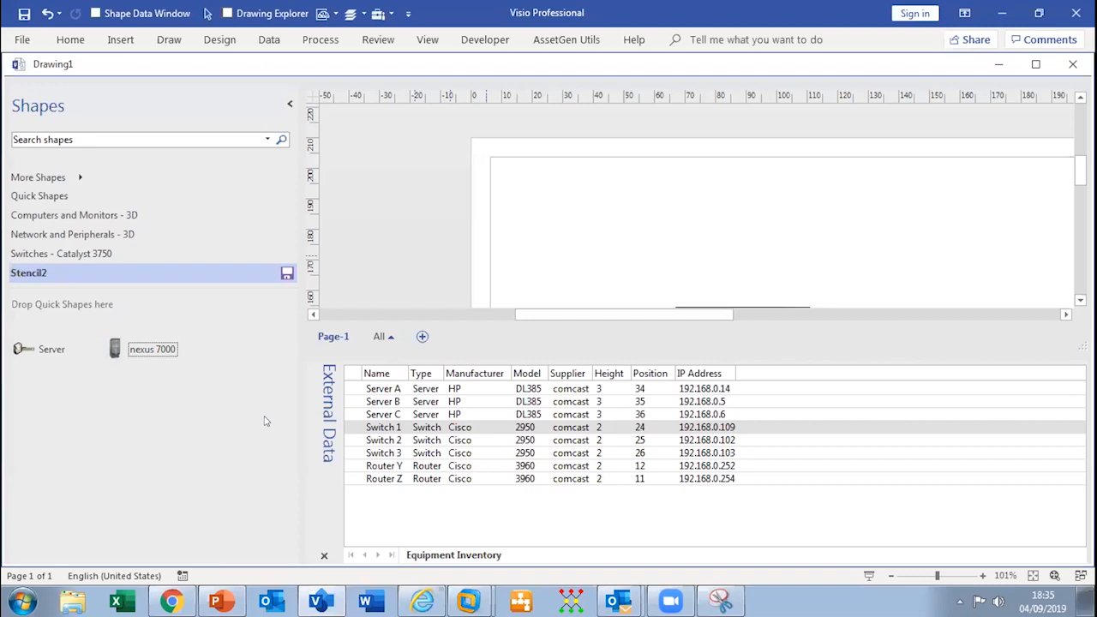
Step: Save the new stencil in the My Shapes folder as a Visio stencil named itdug1
right_click(159, 280)
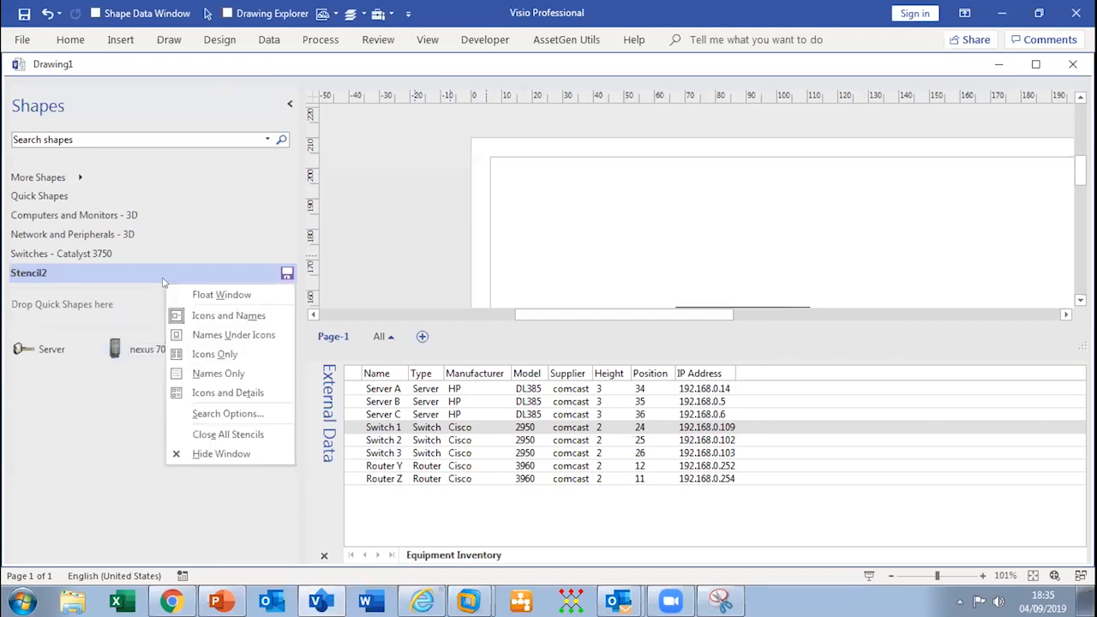
click(138, 278)
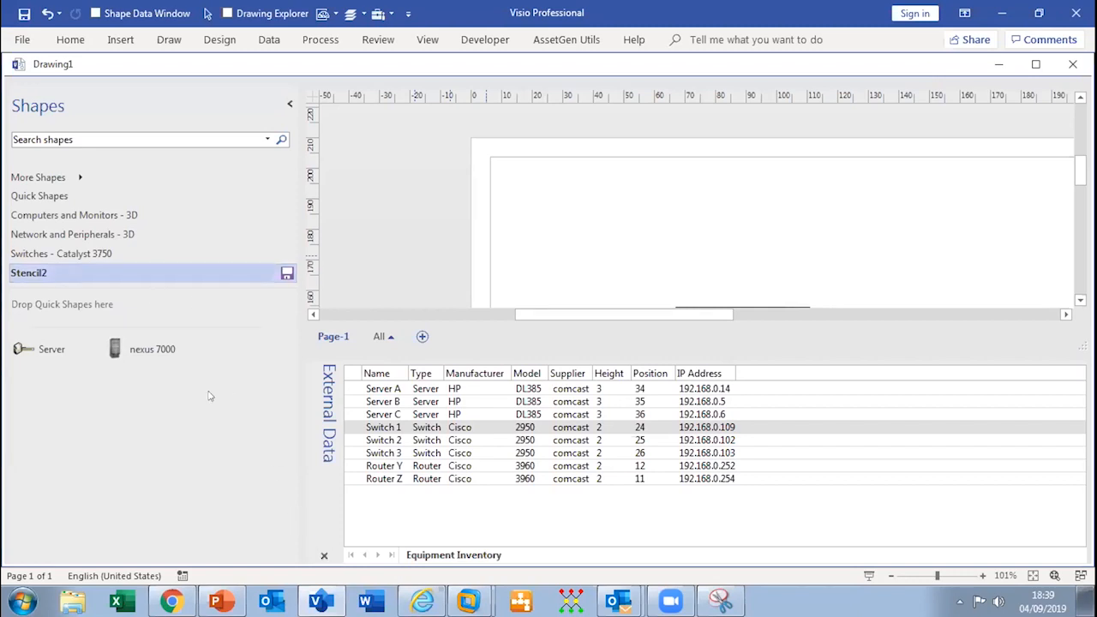
right_click(154, 276)
click(205, 323)
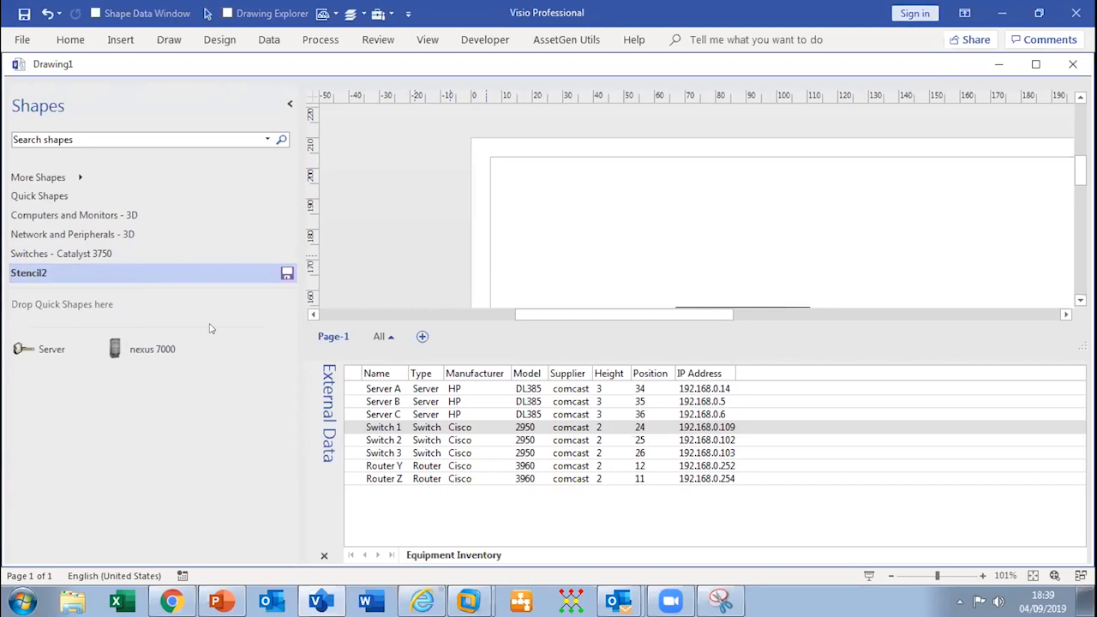
scroll(64, 271, down, 1)
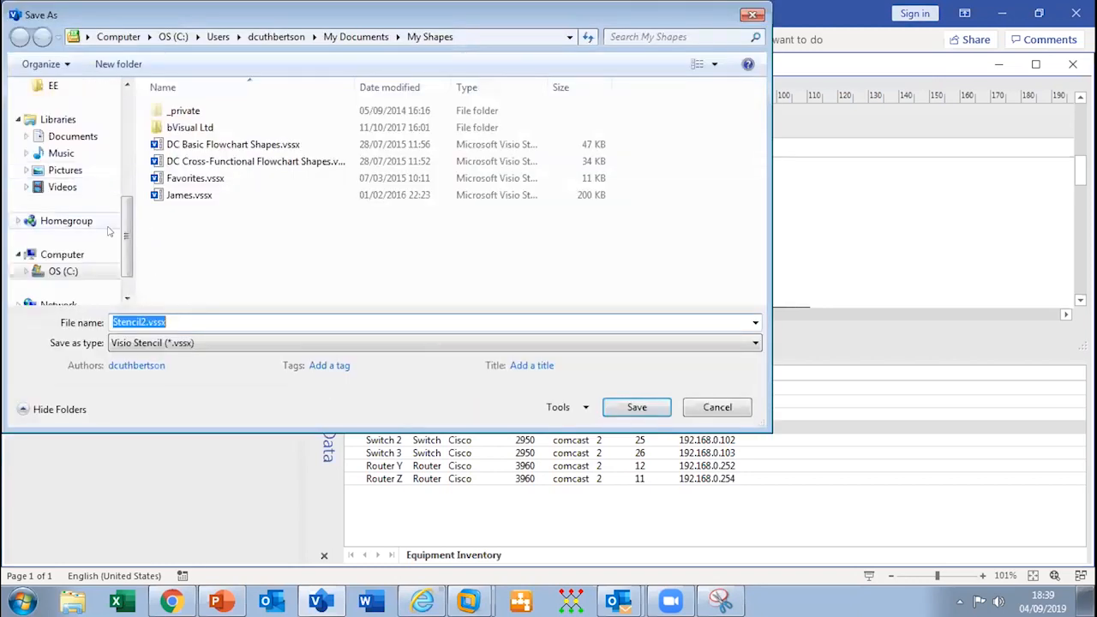
click(145, 322)
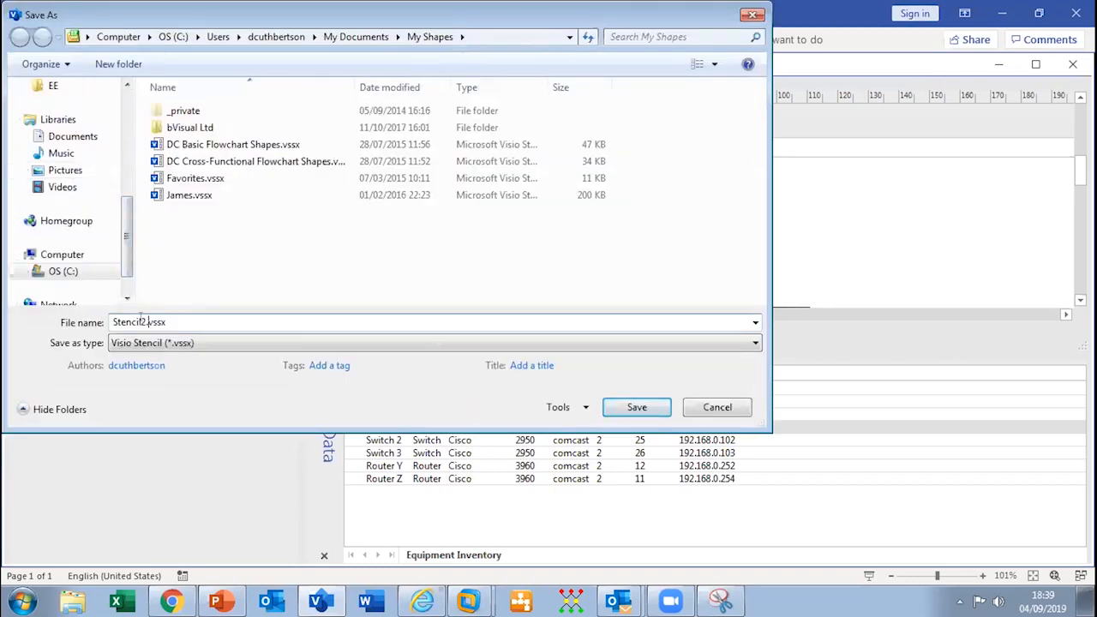
drag(145, 323, 17, 325)
text(itdug1)
click(637, 407)
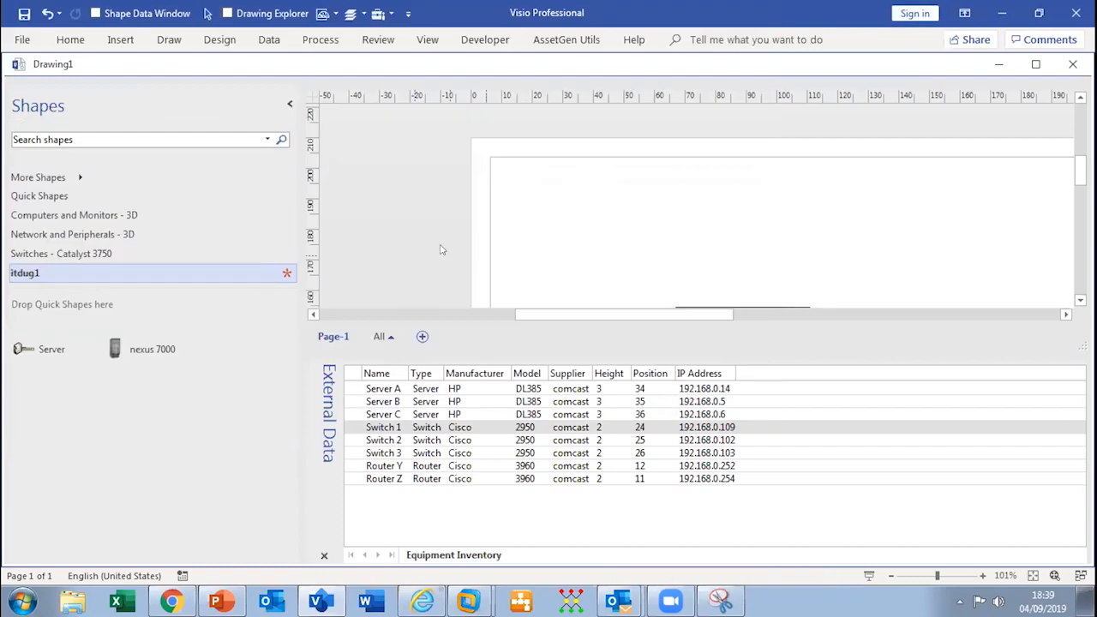
Step: Close the External Data window and draw a horizontal connector about 70 mm long in the empty area above the switch
click(323, 556)
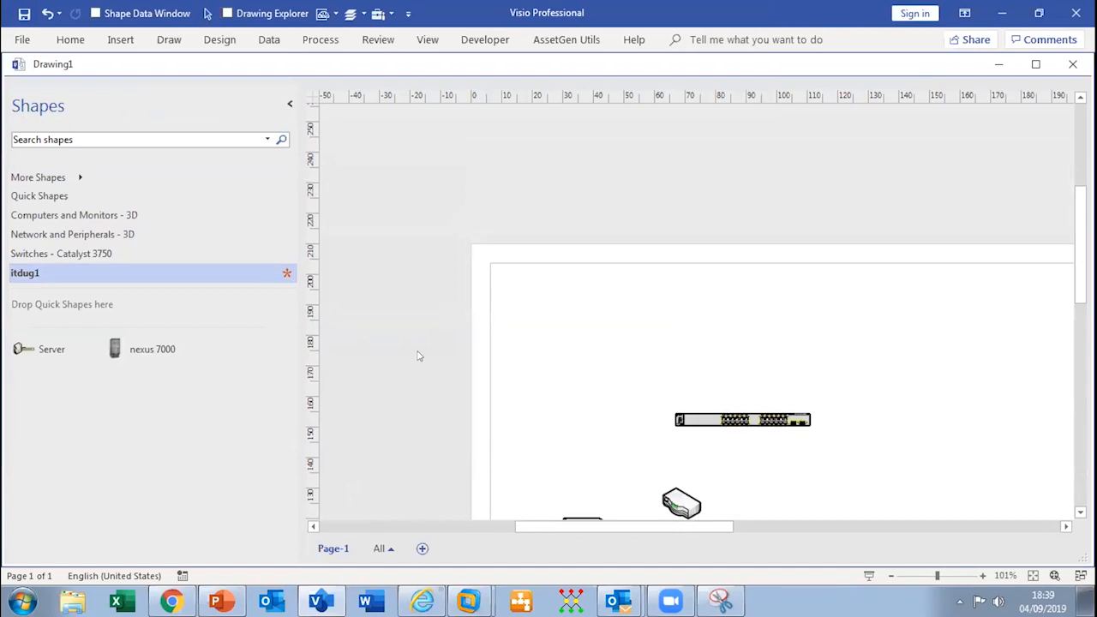
click(70, 39)
click(476, 83)
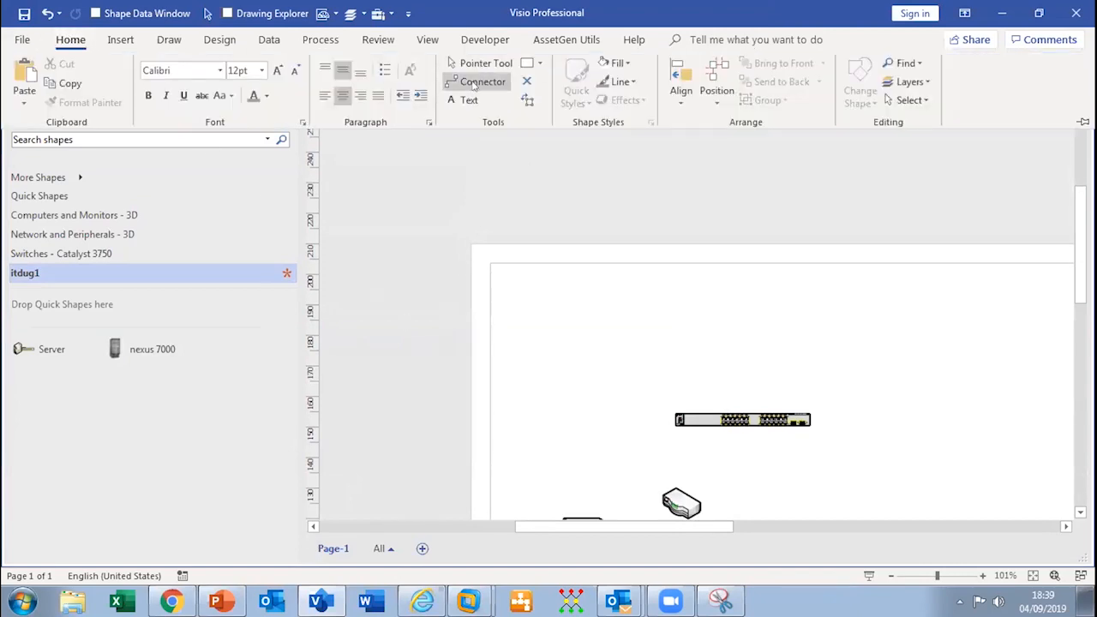
drag(519, 314, 730, 319)
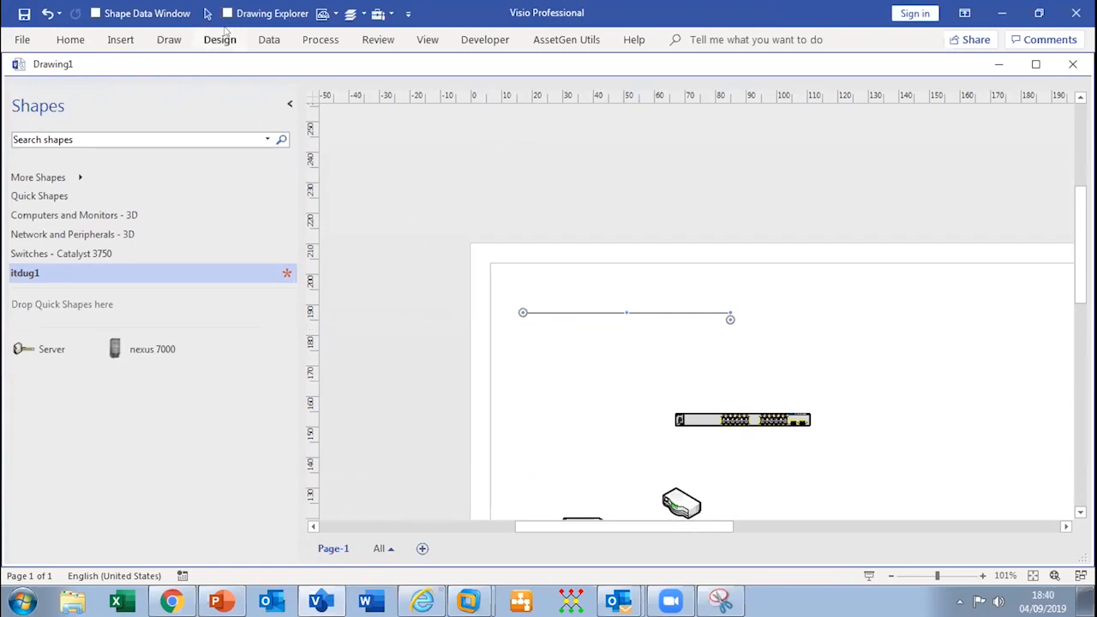
Step: Set the new connector's line weight to 2¼ pt
key(alt+h)
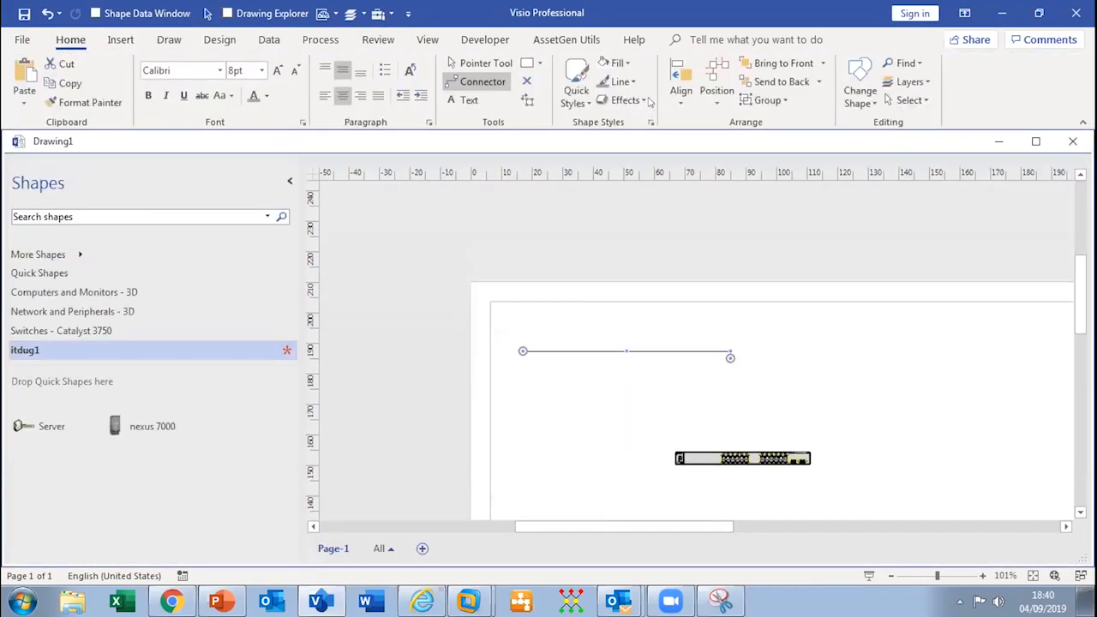
click(635, 82)
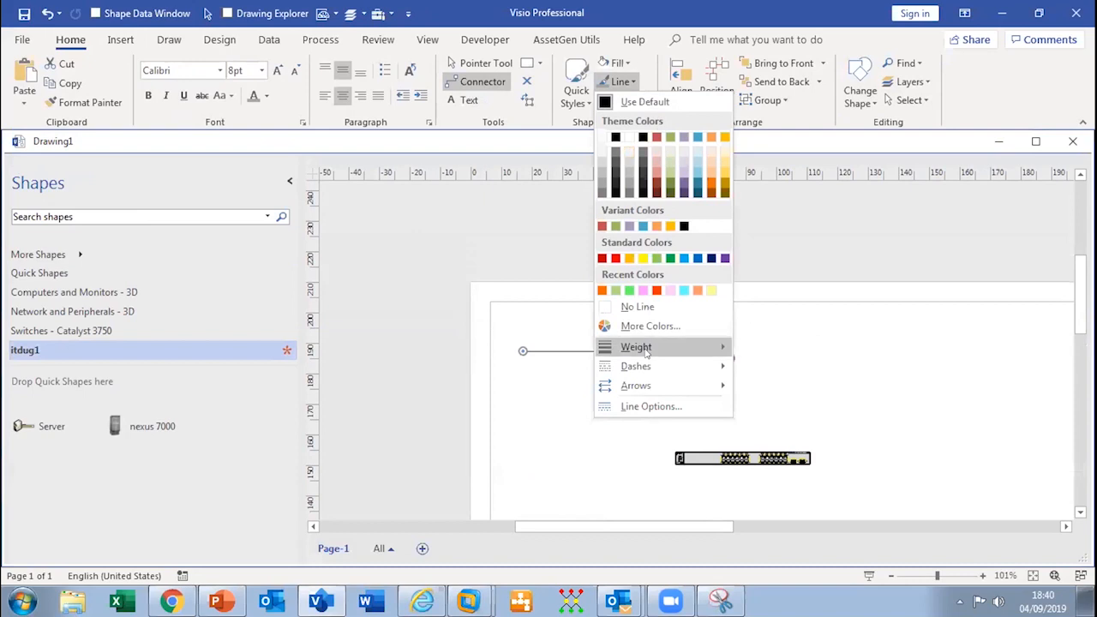
mouse_move(638, 347)
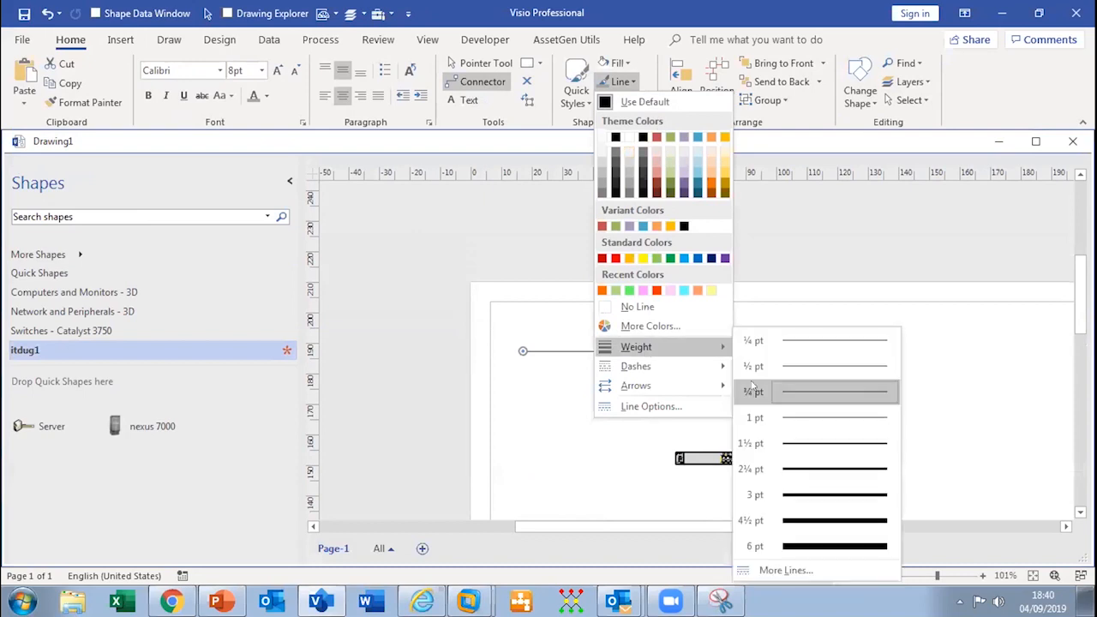
click(808, 469)
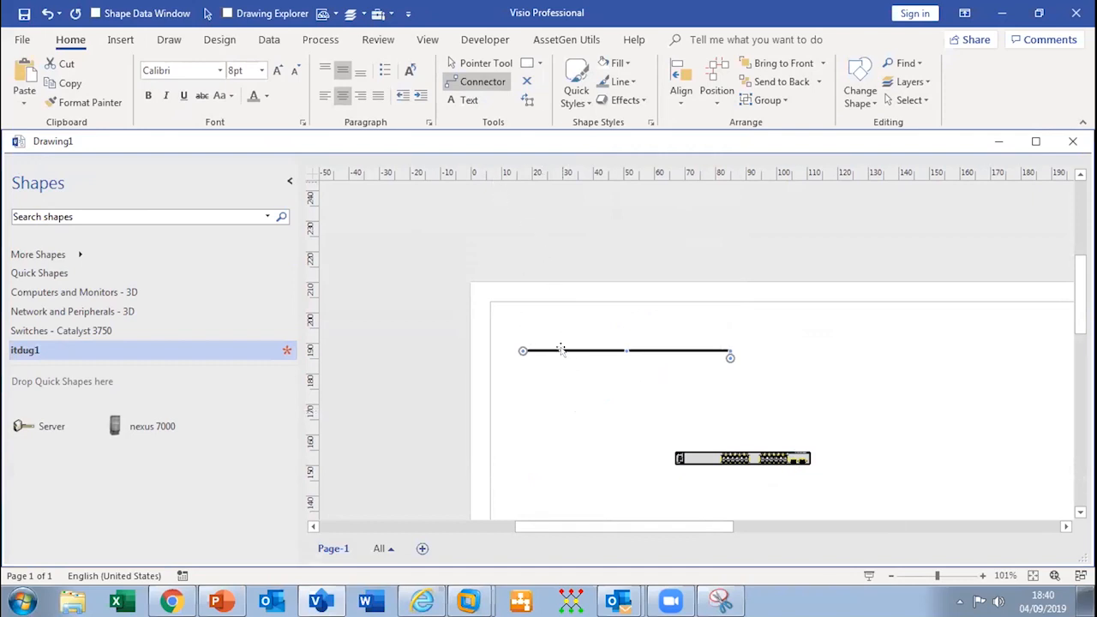
Step: Duplicate the thick connector and colour the duplicate's line red
key(ctrl+d)
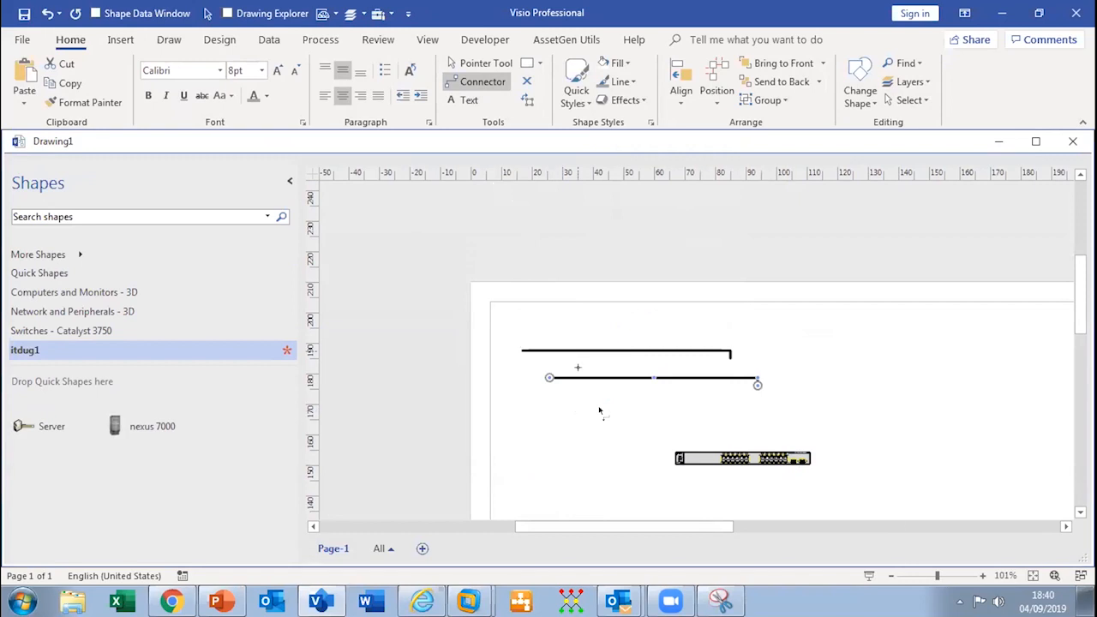
click(633, 78)
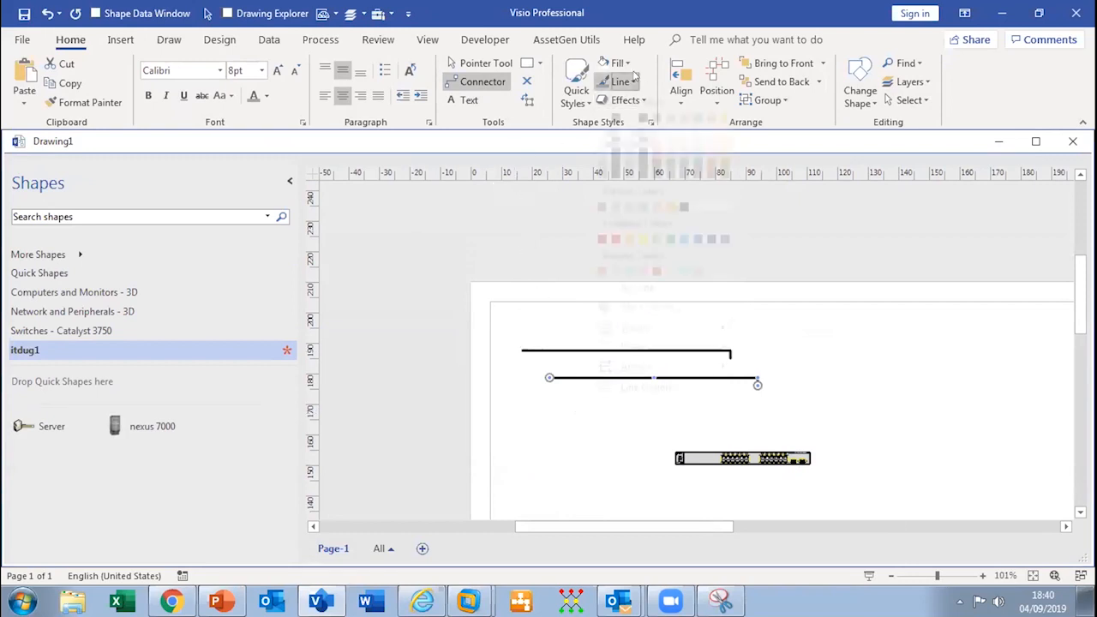
click(611, 252)
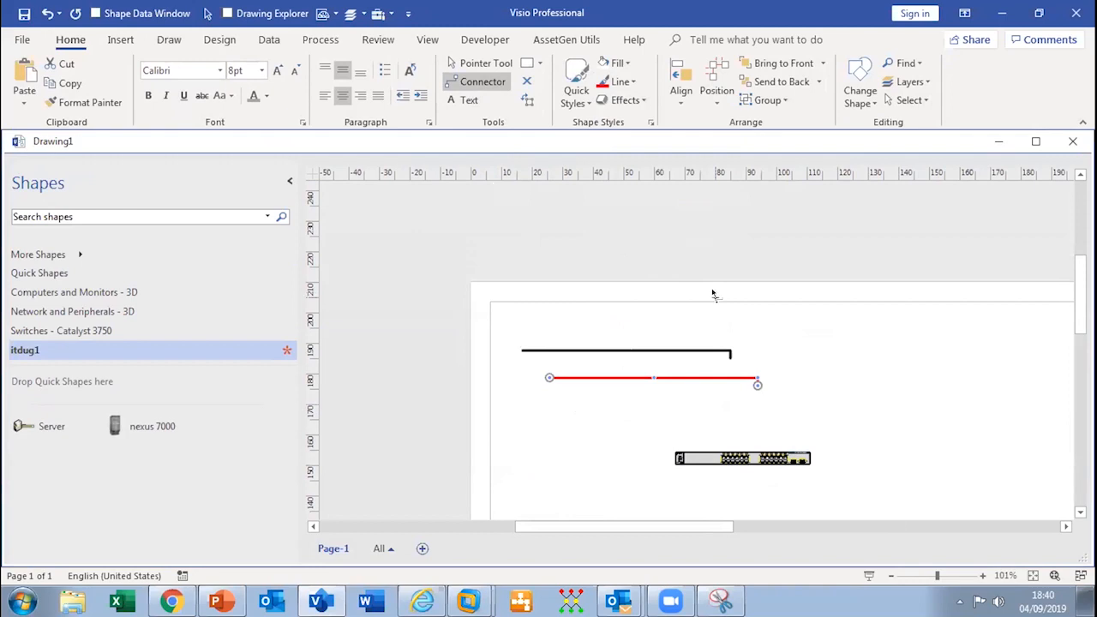
Step: Move the black connector from the page into the itdug1 stencil and name its master Copper
click(477, 65)
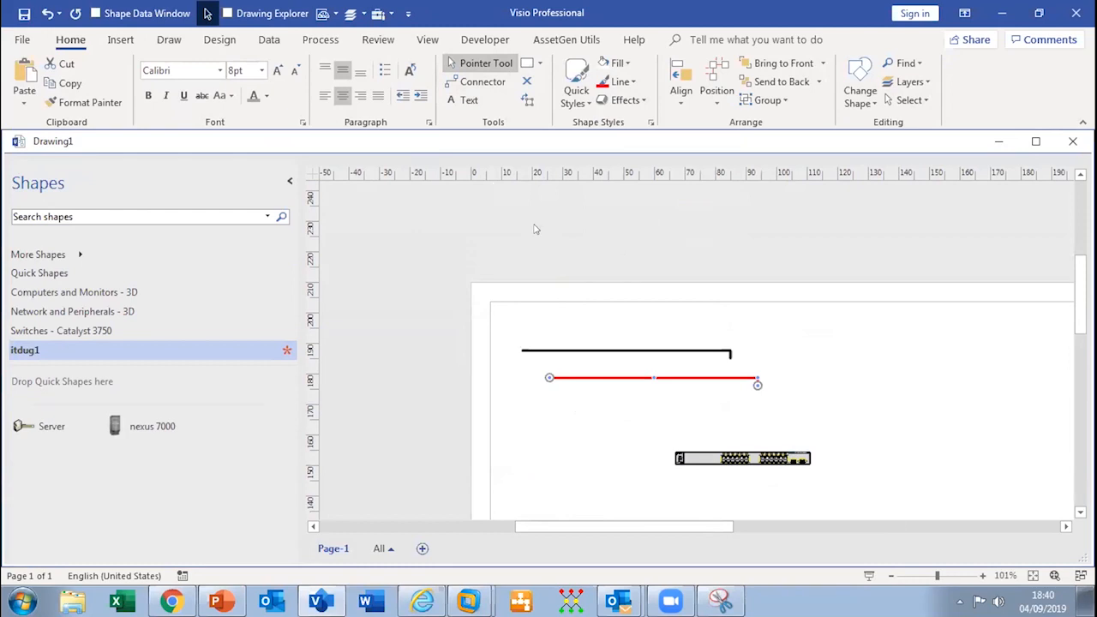
drag(617, 349, 199, 426)
drag(517, 361, 214, 426)
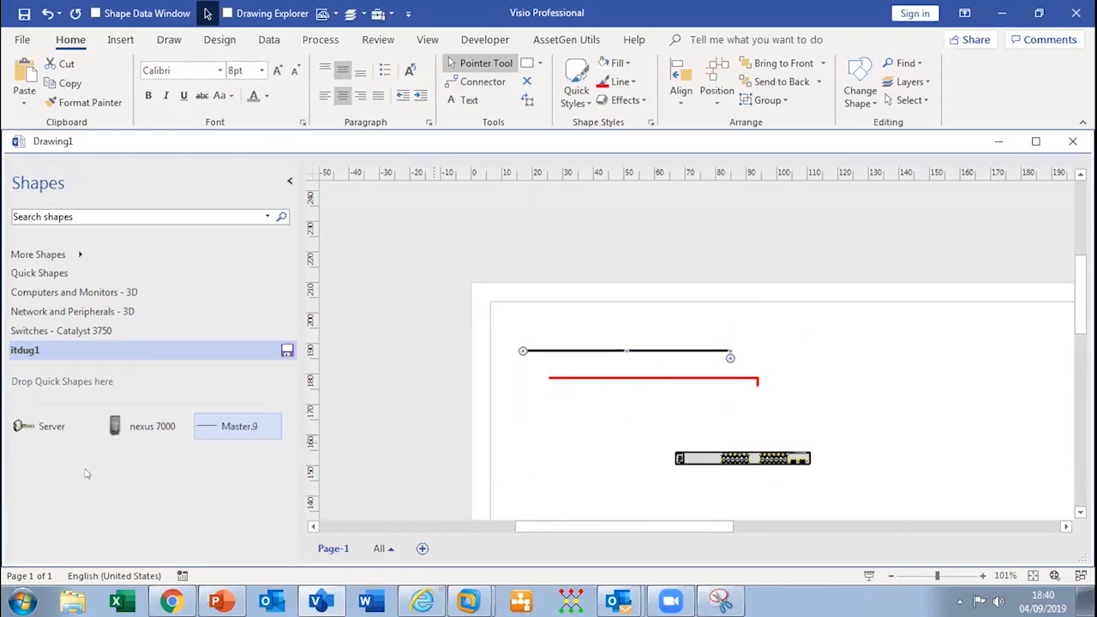
right_click(231, 424)
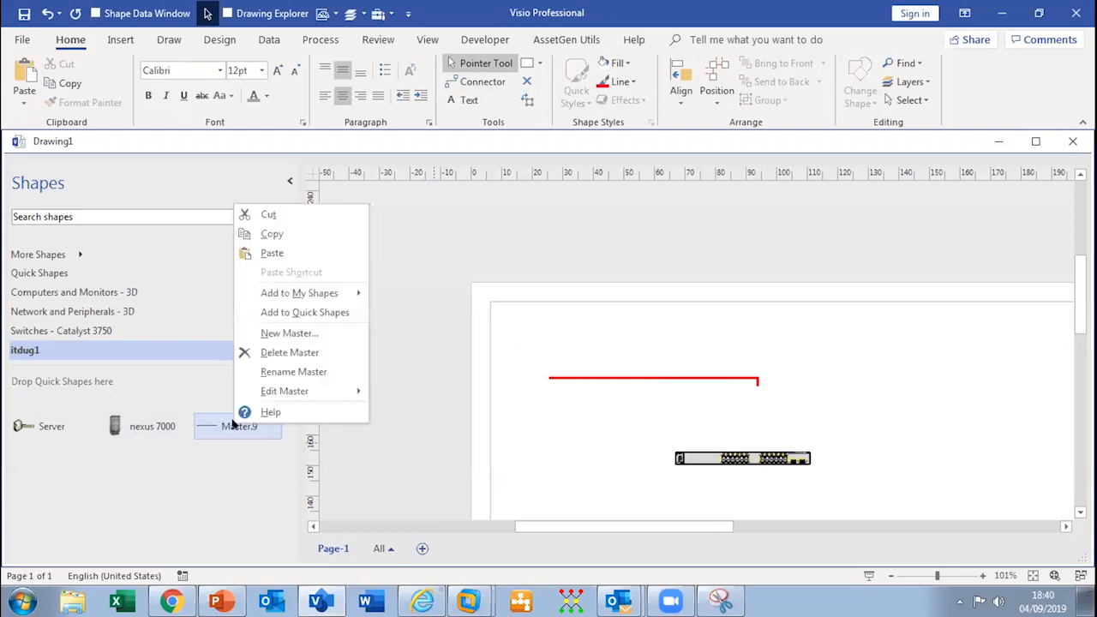
click(294, 372)
text(Copper)
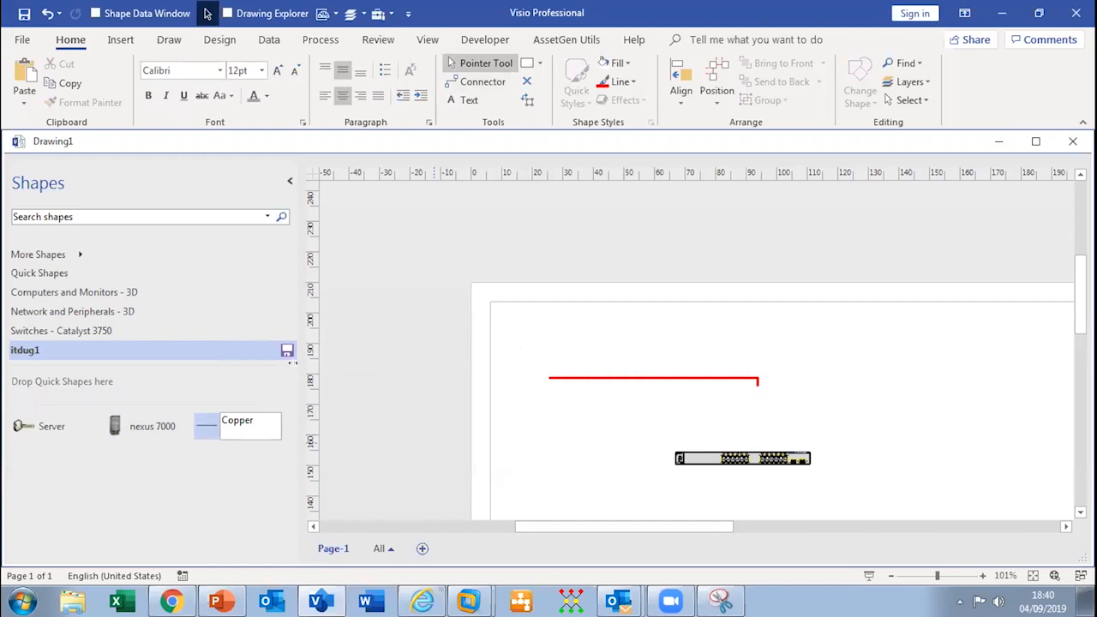
click(546, 369)
Step: Move the red connector from the page into the itdug1 stencil and name its master Fiber
mouse_move(579, 380)
mouse_down()
mouse_move(76, 511)
mouse_move(92, 471)
mouse_move(70, 461)
mouse_up()
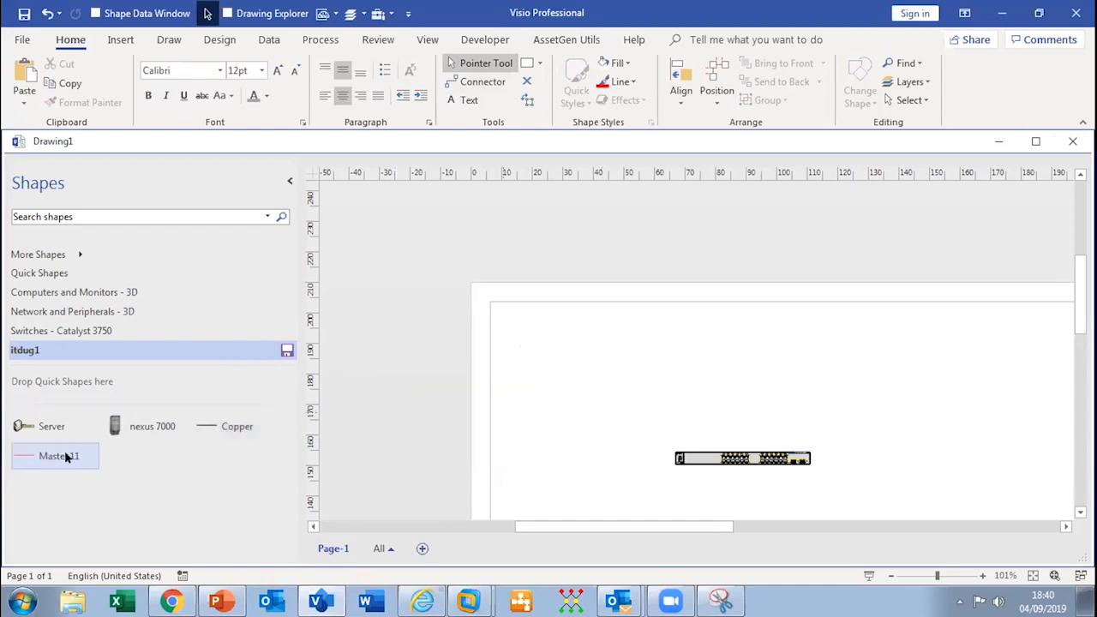
right_click(70, 460)
click(135, 403)
text(Fiber)
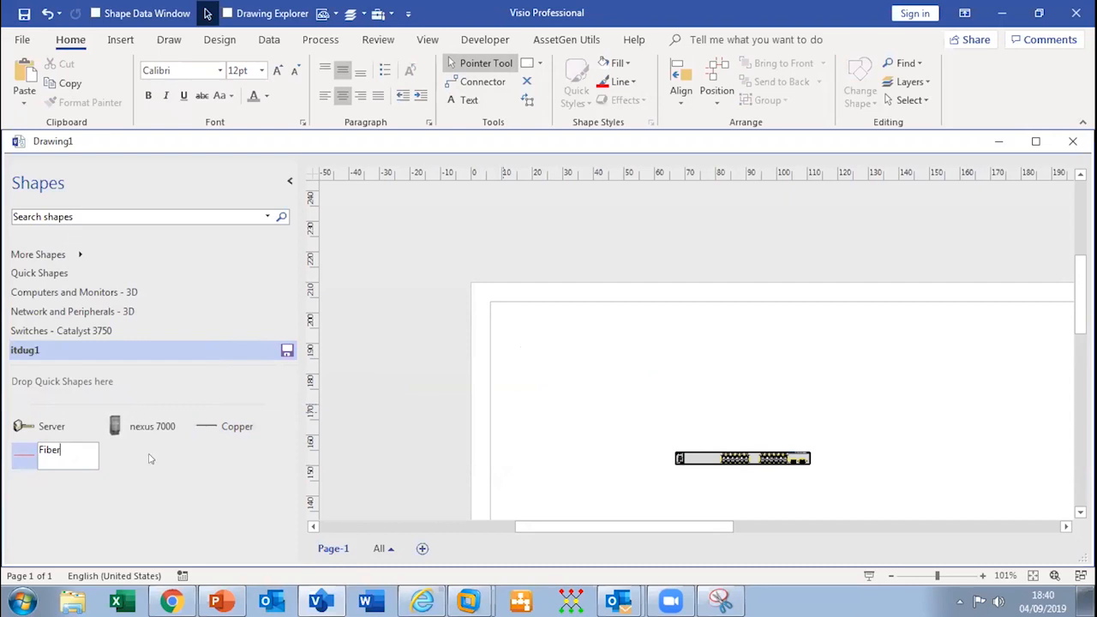
click(177, 473)
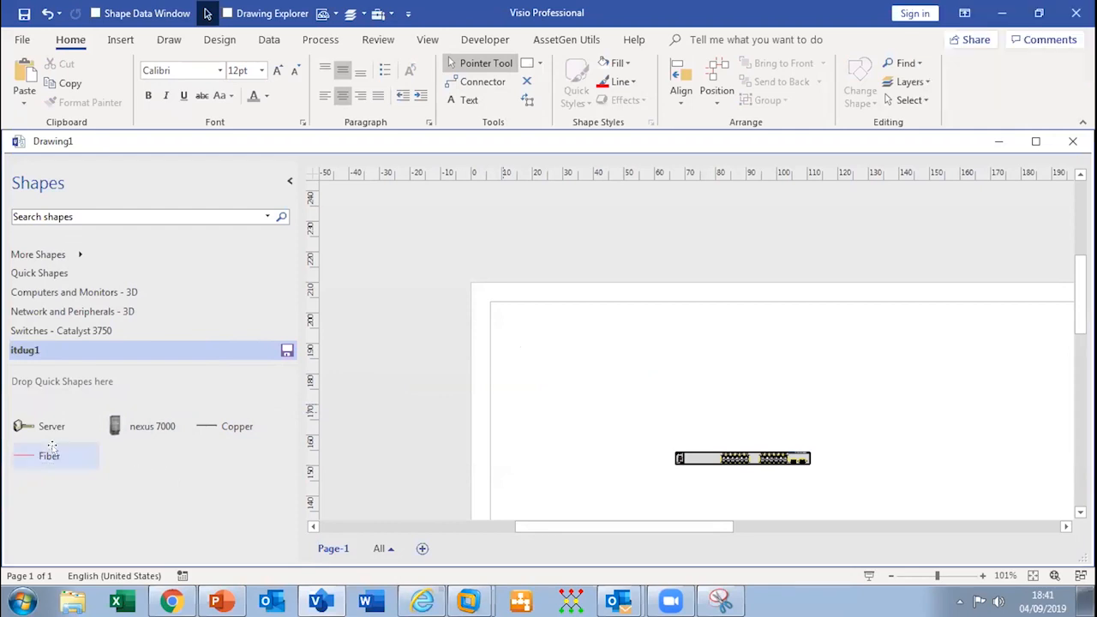
Step: Try out the Fiber master by placing it on the page with the text Fibre, and delete that connector
drag(49, 452, 630, 339)
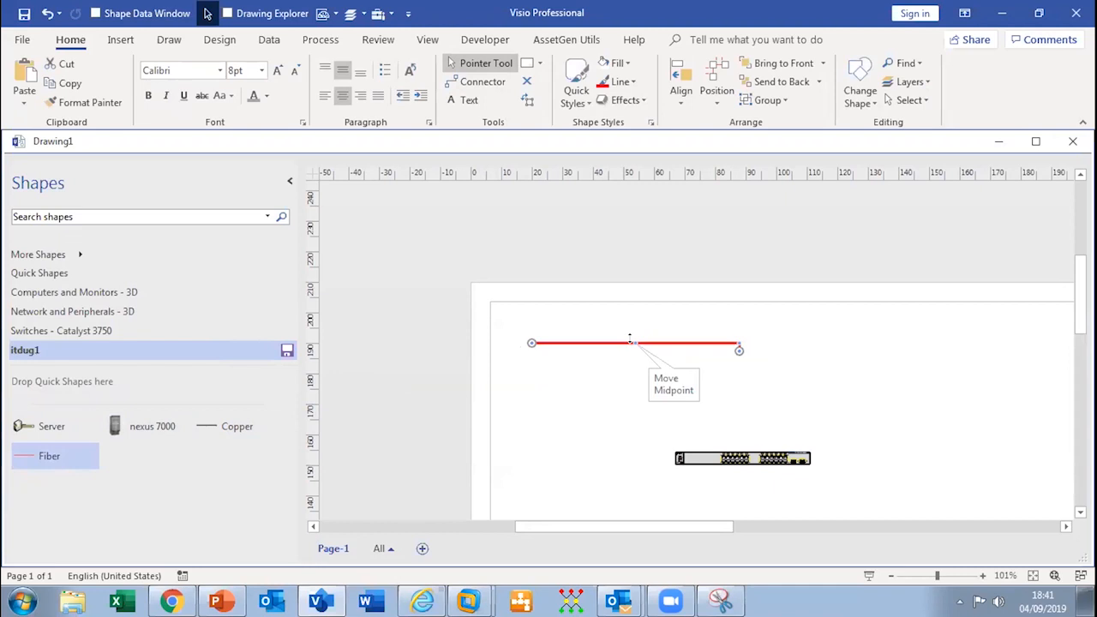
double_click(630, 341)
text(Fibre)
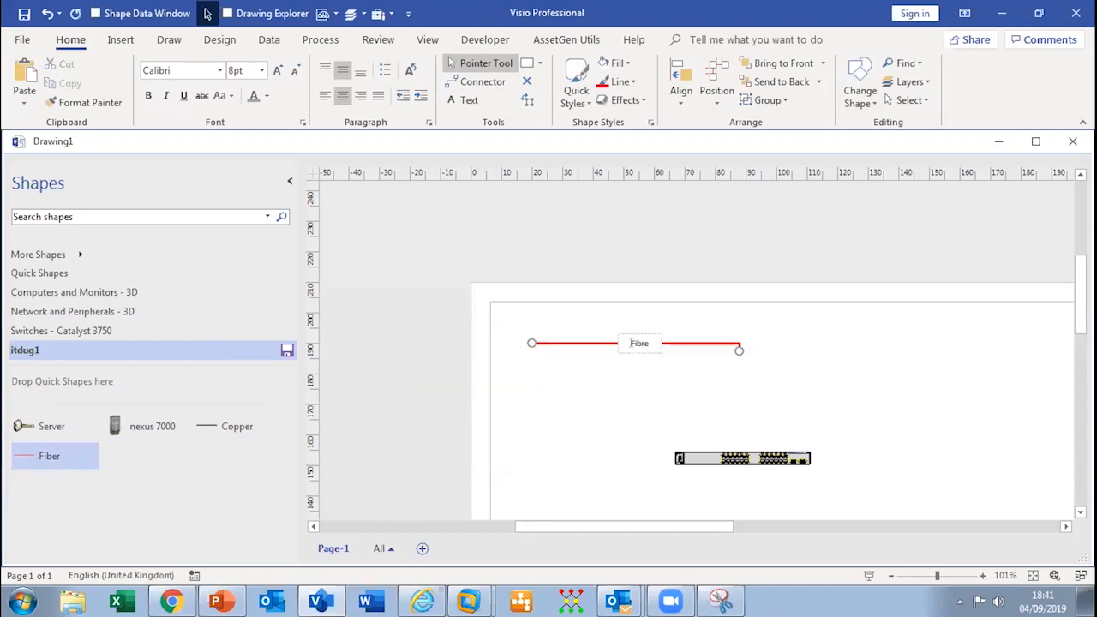
click(649, 360)
scroll(638, 344, up, 3)
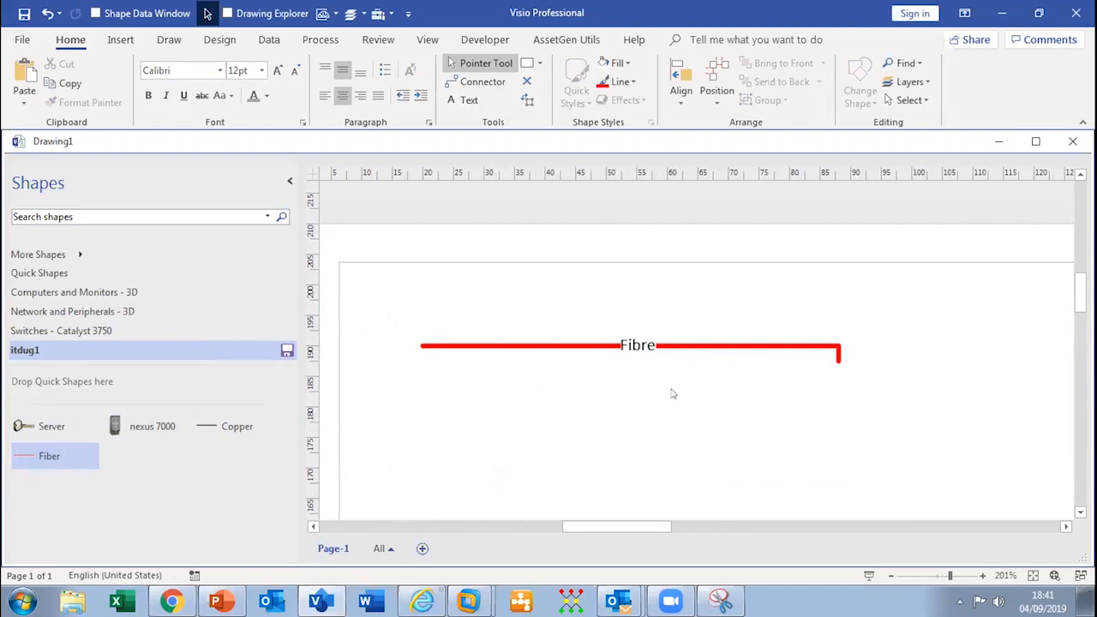
click(710, 345)
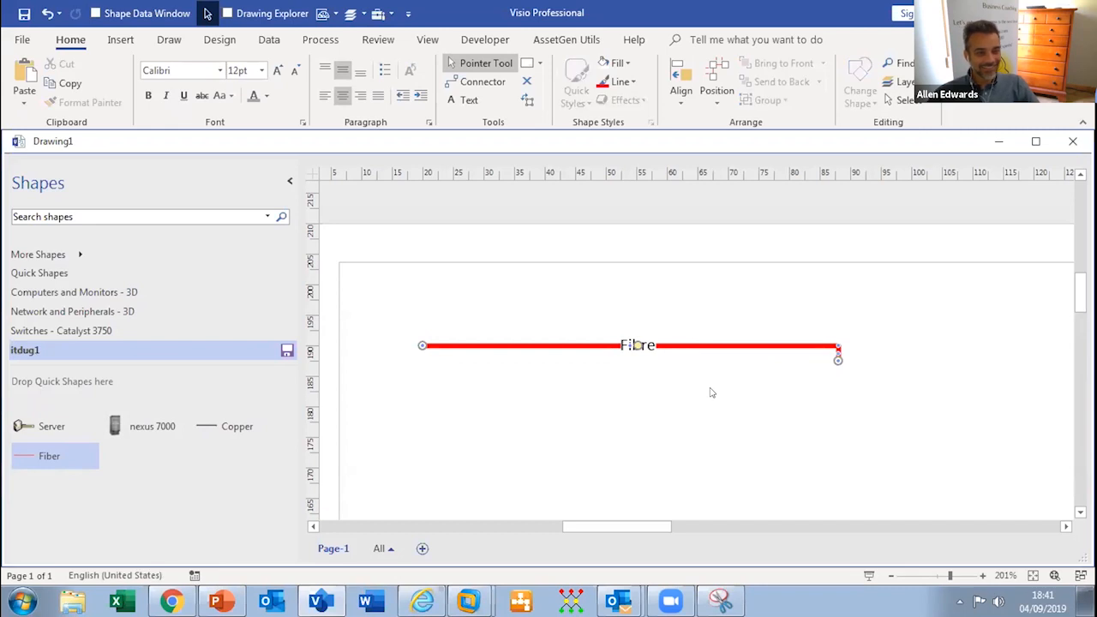
key(Delete)
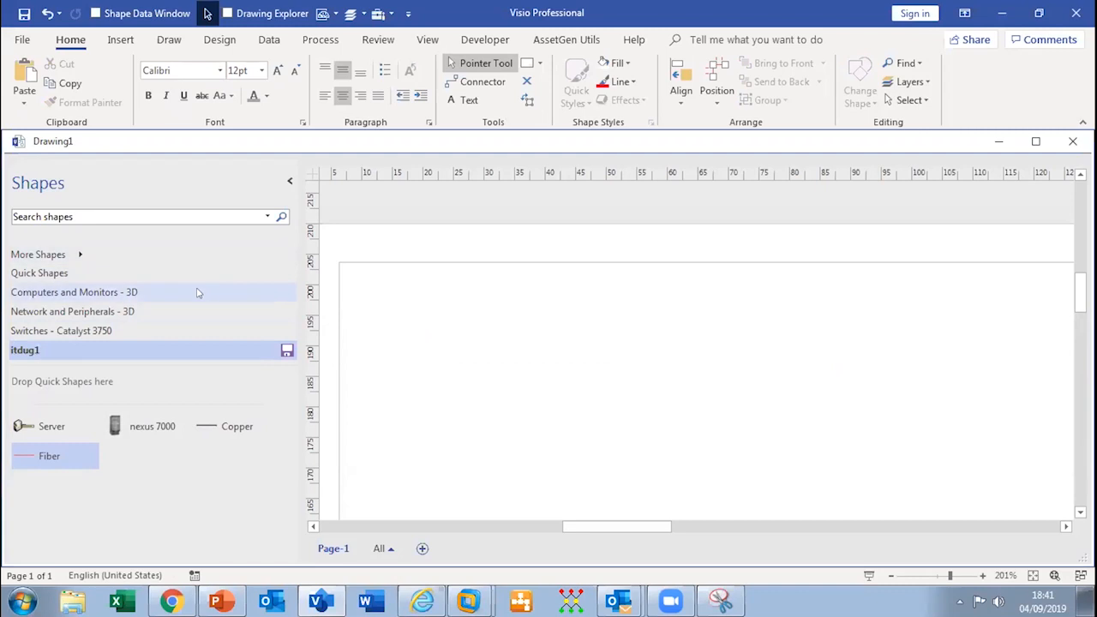
Step: Place a Firewall from the Network and Peripherals - 3D stencil near the page's upper-left corner and display its shape data
click(183, 311)
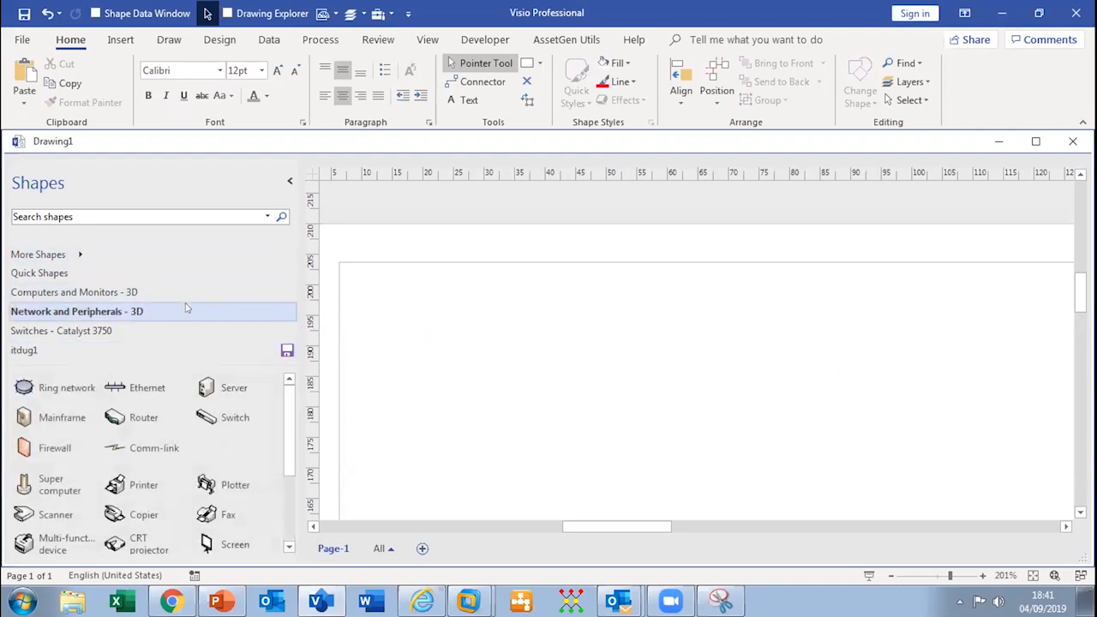
drag(54, 449, 500, 390)
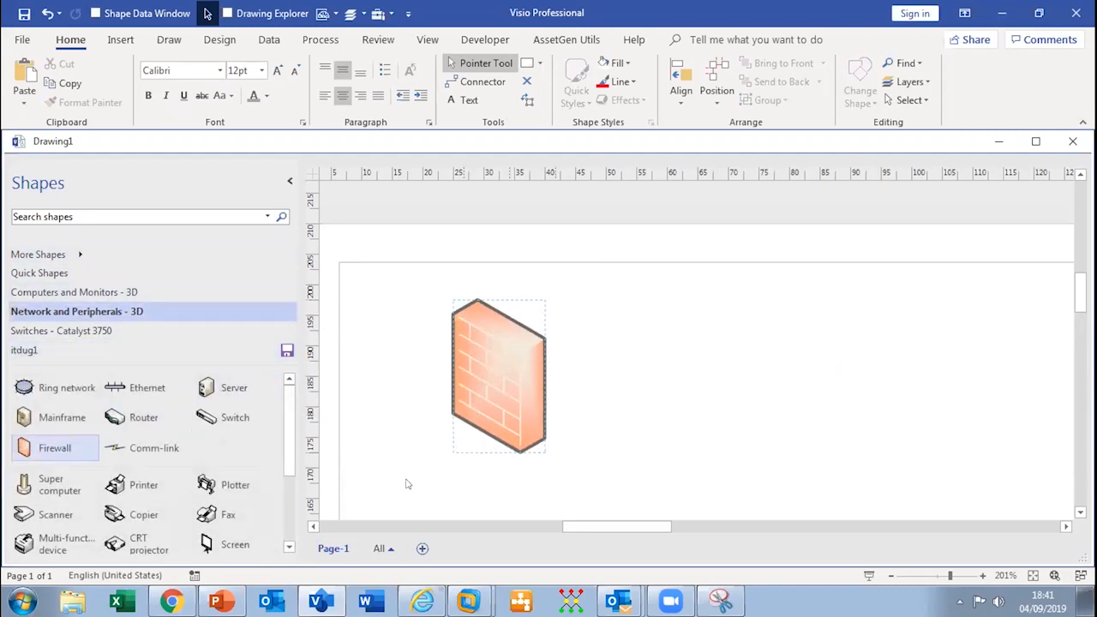
right_click(477, 371)
mouse_move(591, 278)
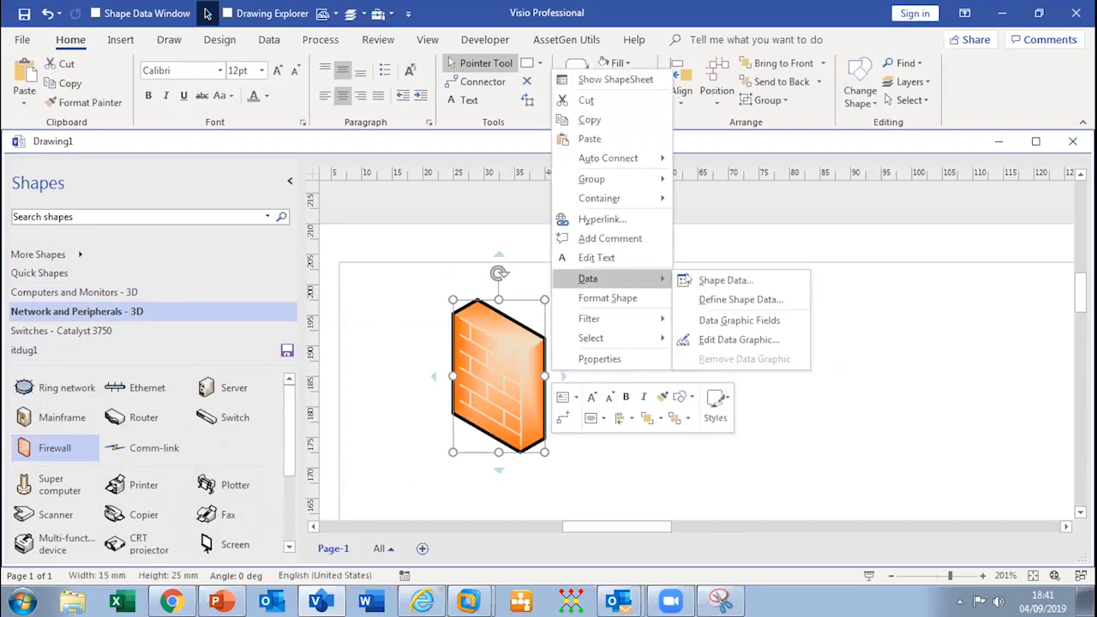
click(733, 278)
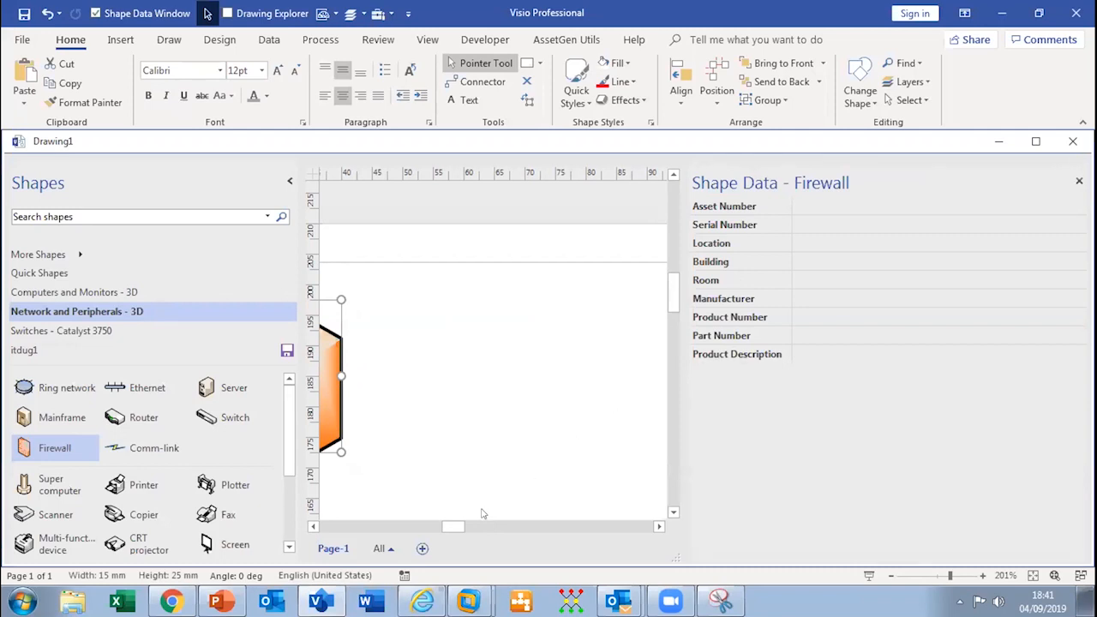
Step: Open the ShapeSheet of the Firewall shape
drag(454, 528, 444, 530)
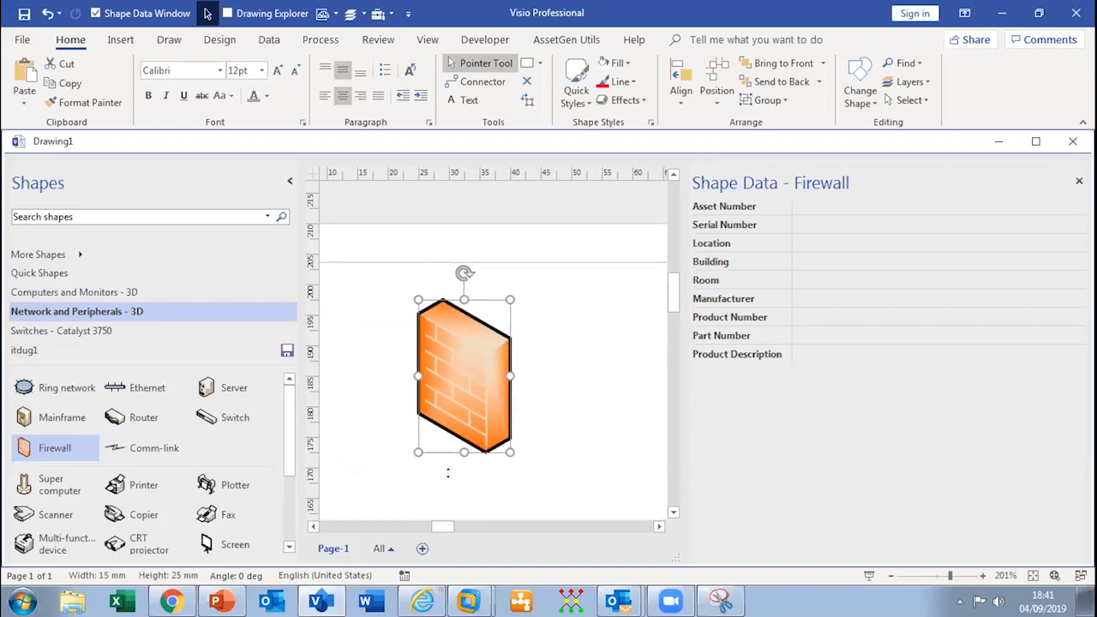
right_click(450, 357)
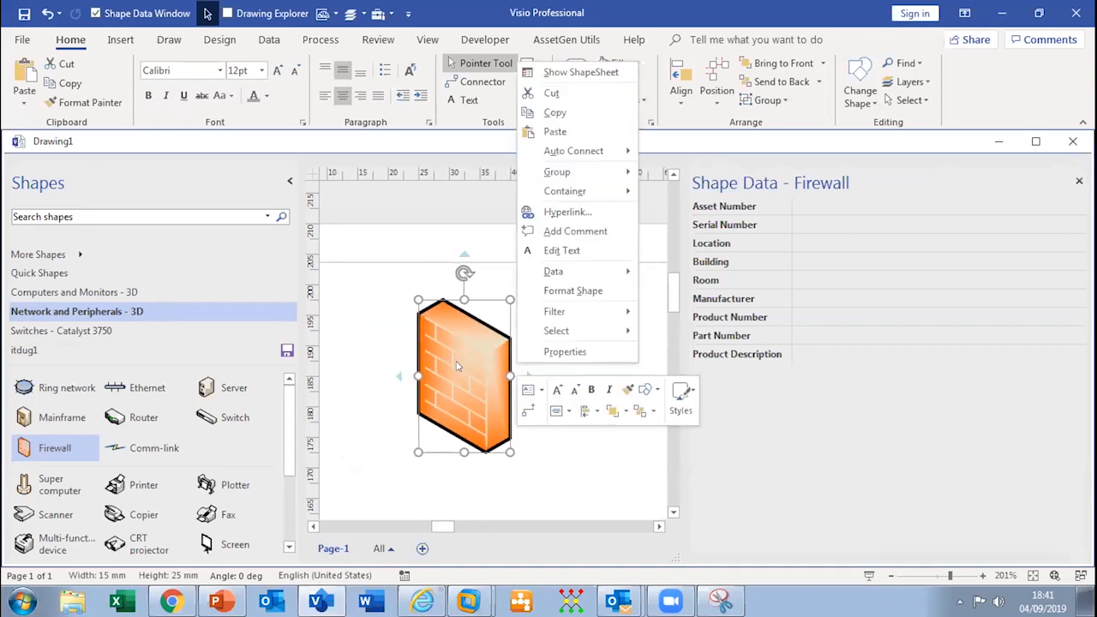
click(557, 74)
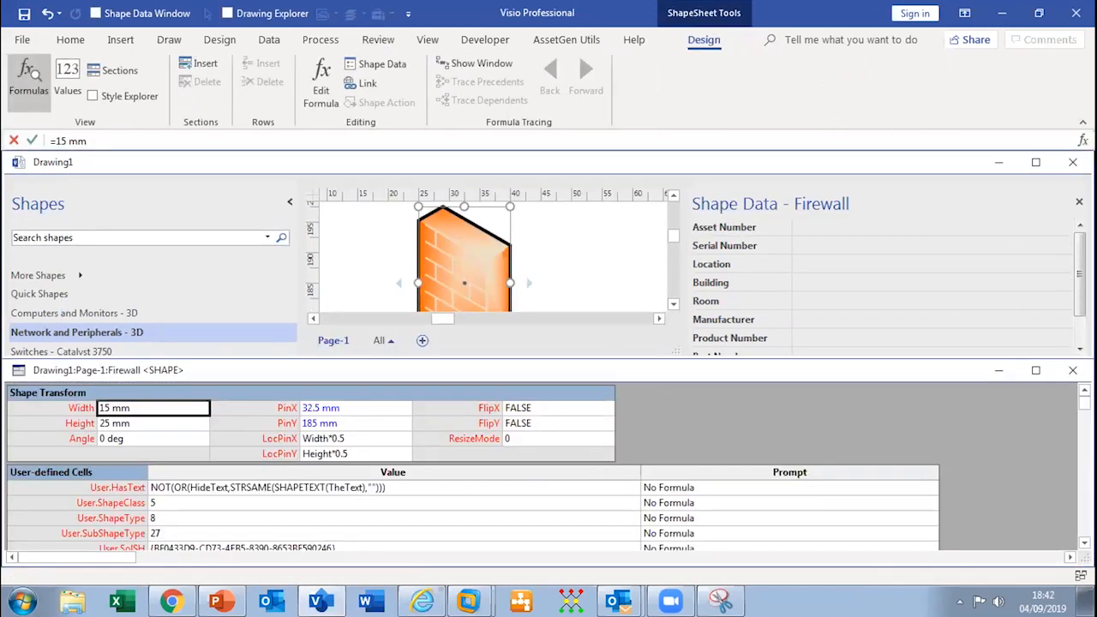
Step: Delete the Shape Data section from the Firewall's ShapeSheet and close the ShapeSheet
scroll(502, 536, down, 5)
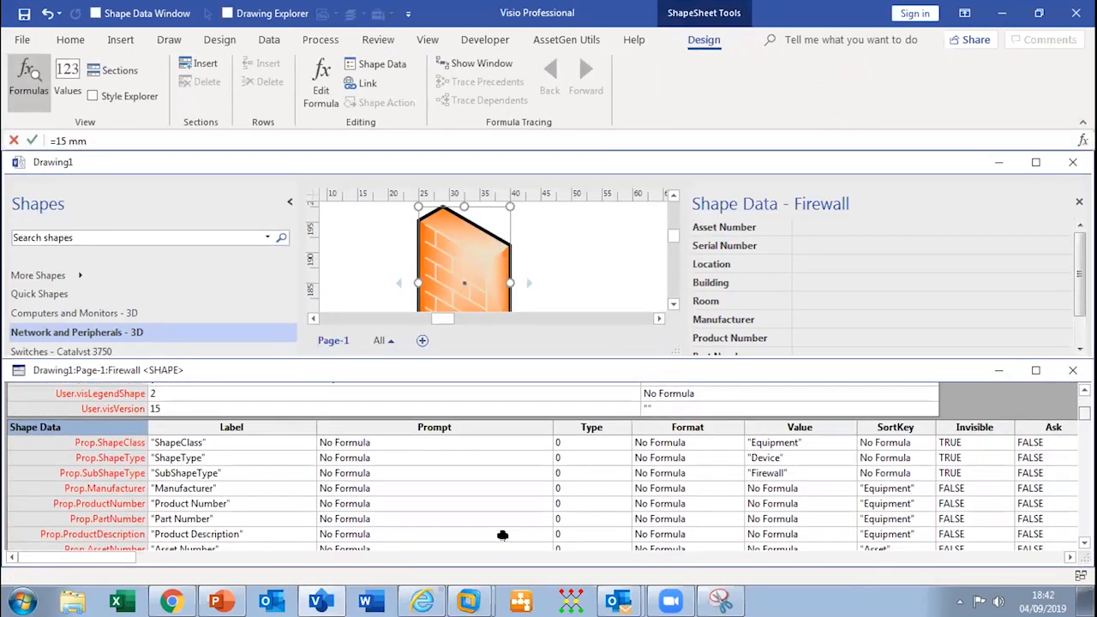
click(79, 458)
right_click(80, 459)
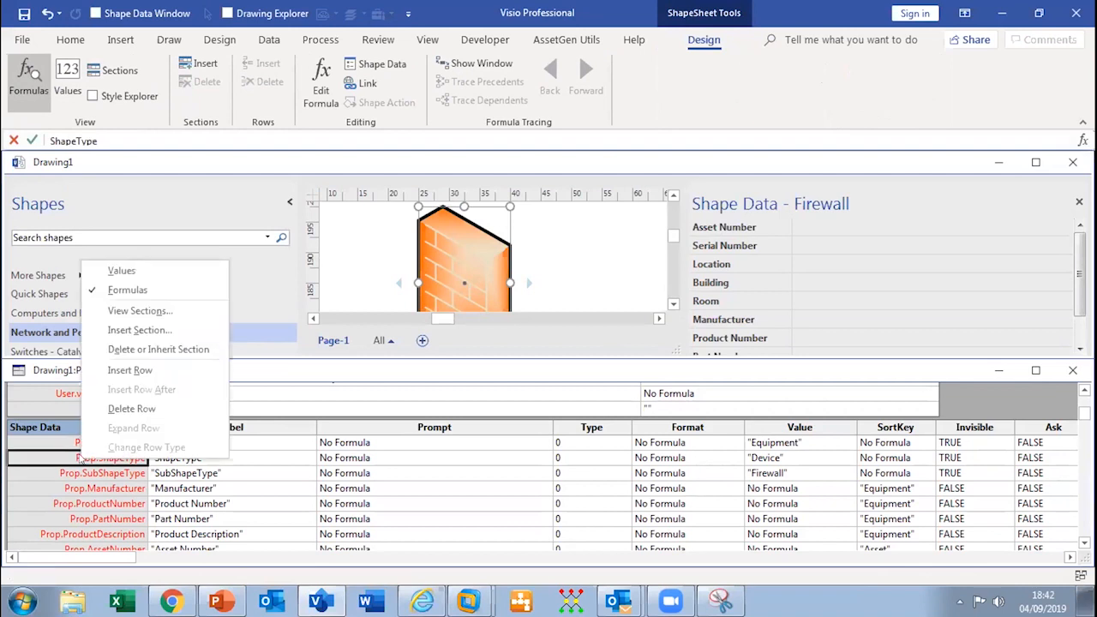
click(163, 349)
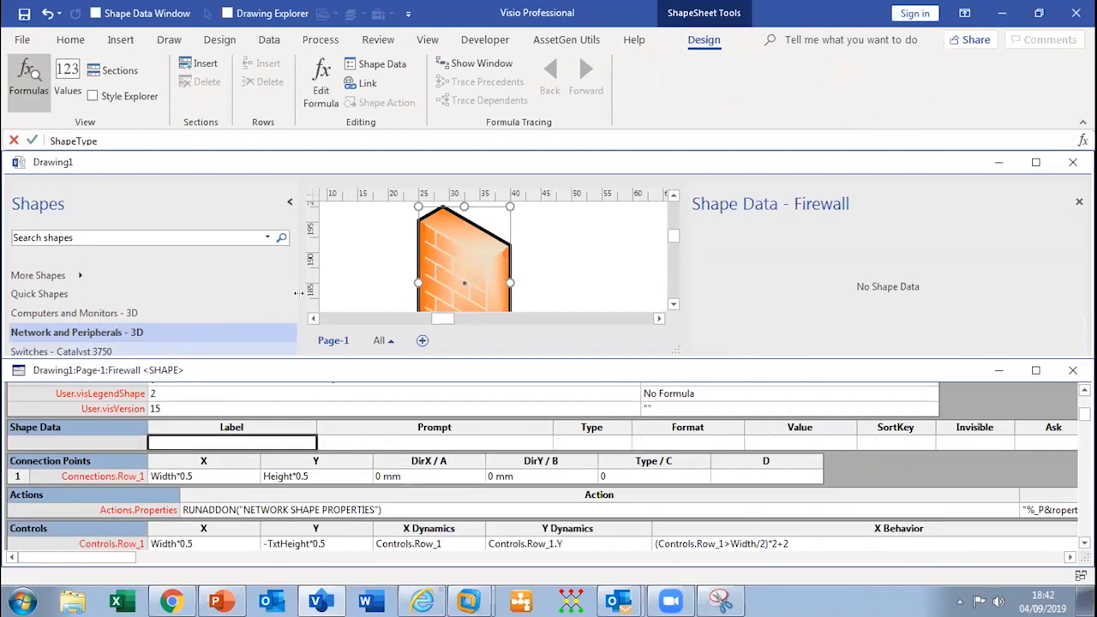
click(1072, 369)
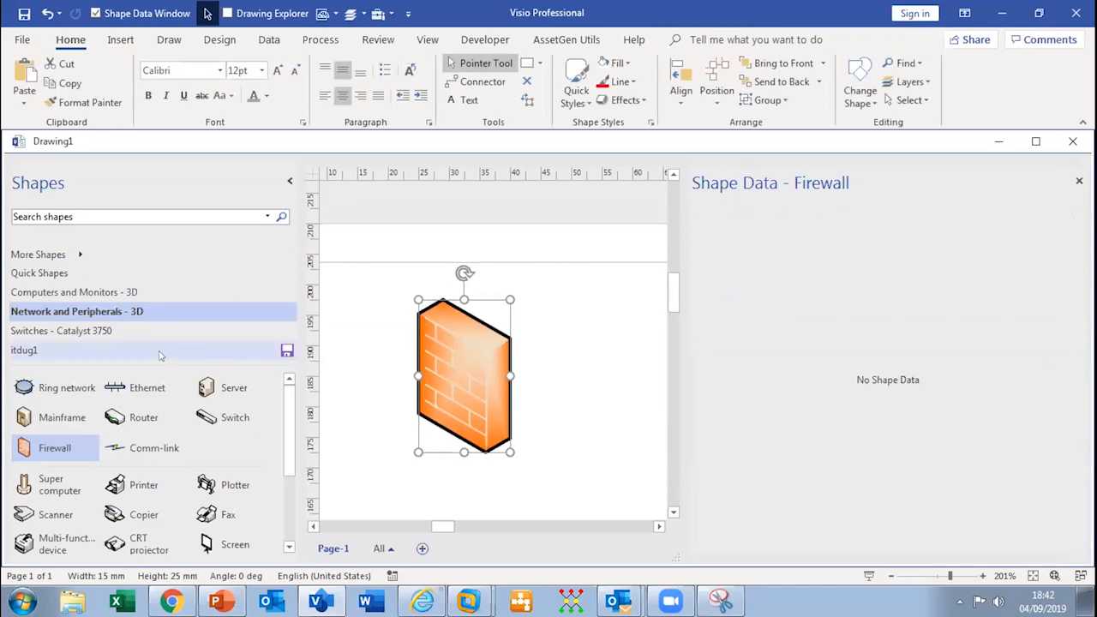
Step: Move the stripped firewall from the page into the itdug1 stencil and name its master Firewall
click(158, 351)
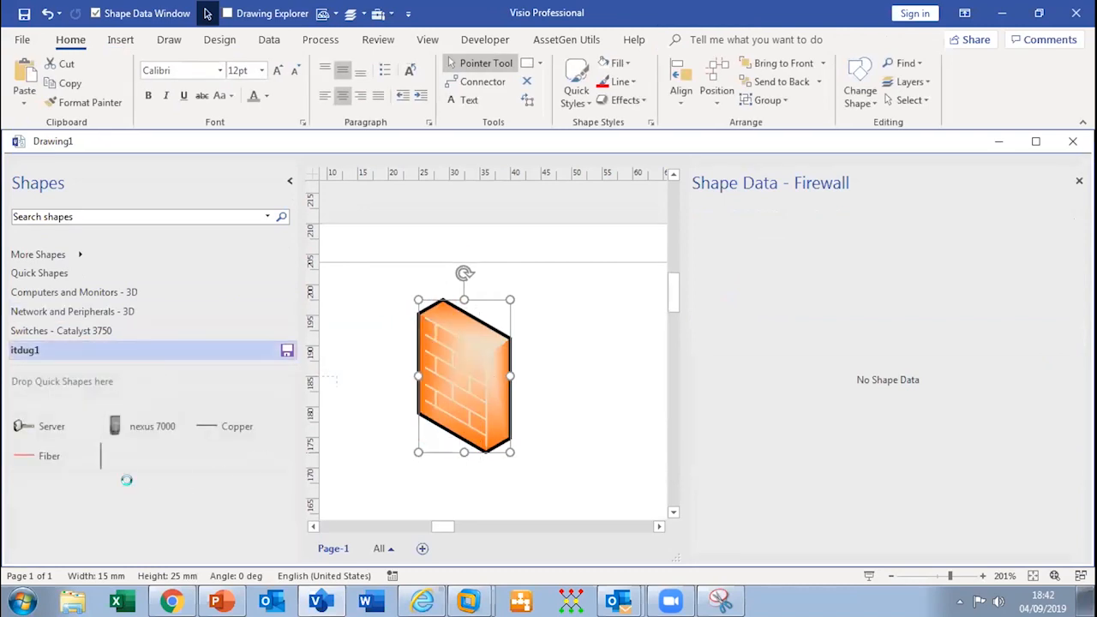
right_click(157, 456)
click(233, 408)
text(FIREW)
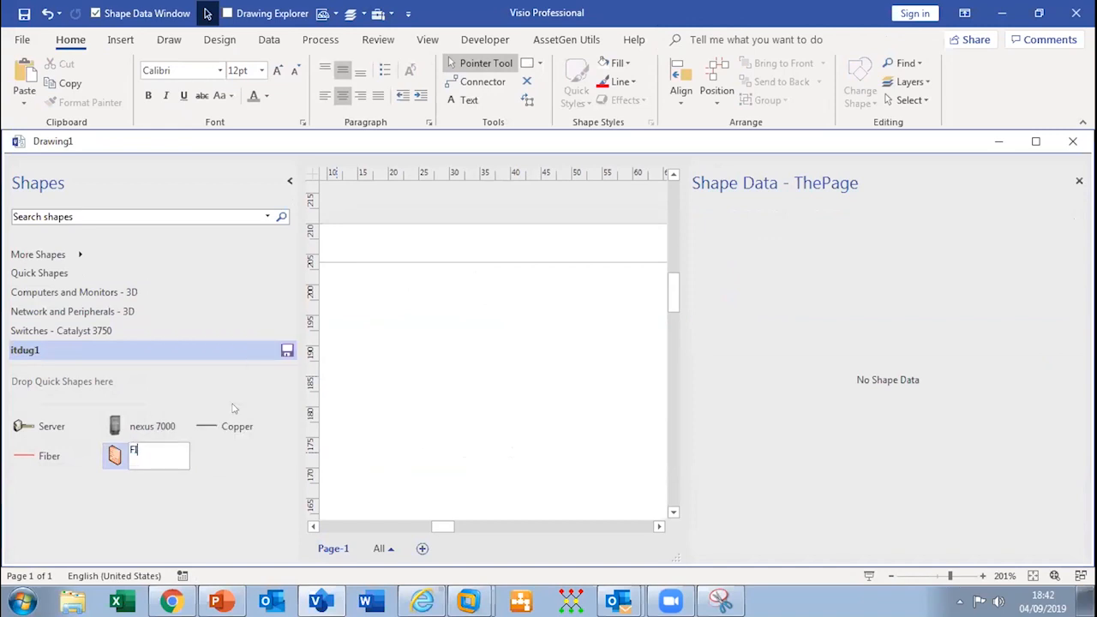
key(BackSpace)
key(BackSpace)
key(BackSpace)
key(BackSpace)
key(BackSpace)
text(fIREWALL)
key(BackSpace)
key(BackSpace)
key(BackSpace)
key(BackSpace)
key(BackSpace)
key(BackSpace)
key(BackSpace)
key(BackSpace)
text(Firewall)
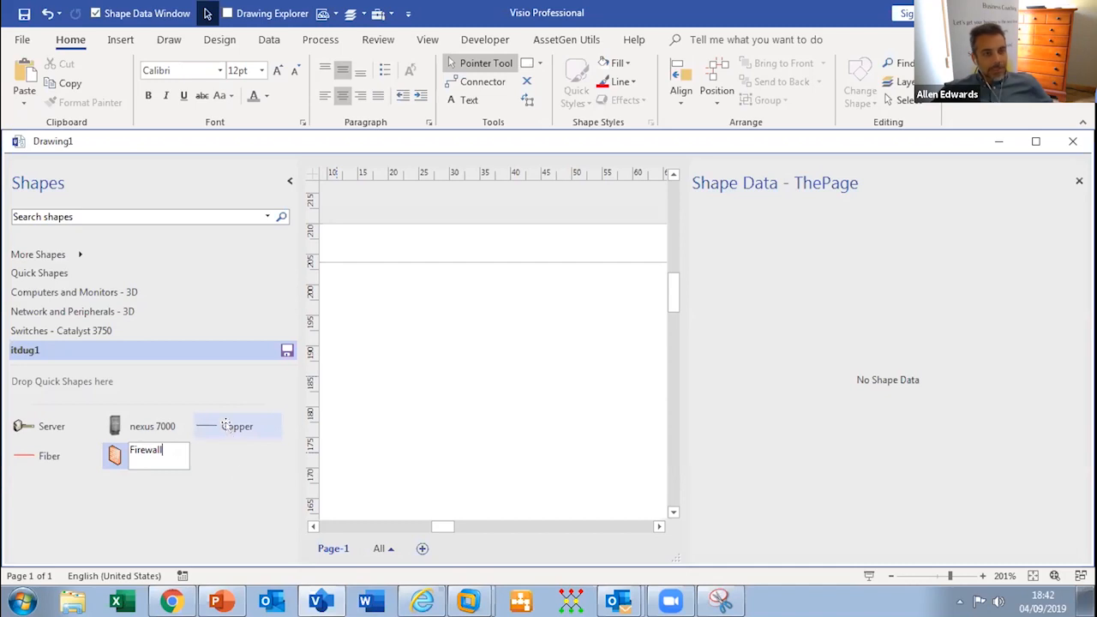
key(Return)
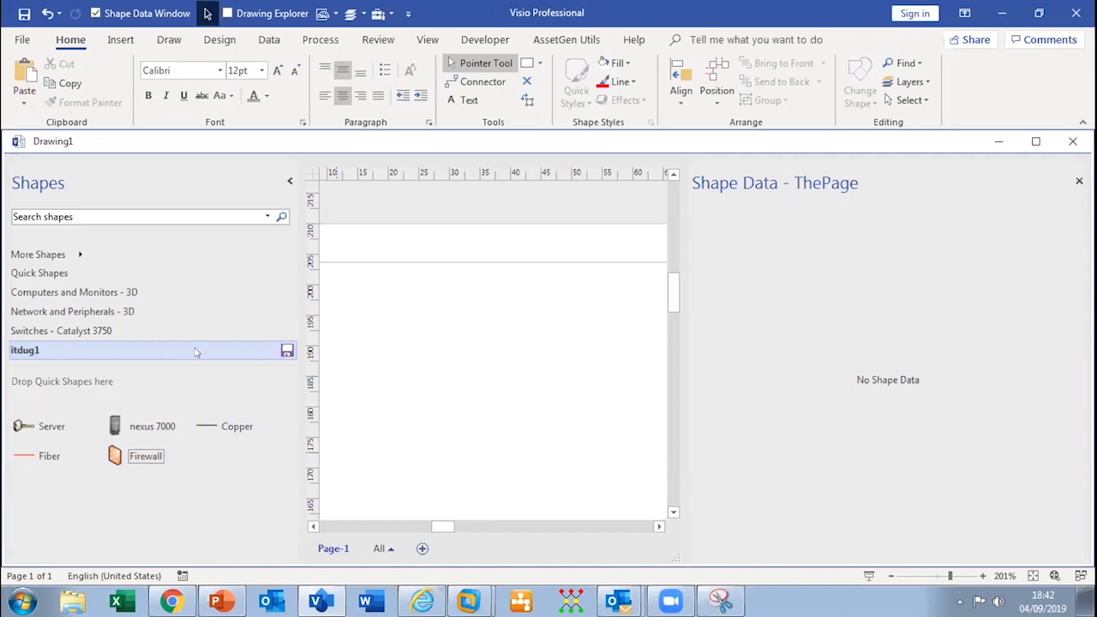
Step: End editing of the itdug1 stencil and save its changes
click(23, 13)
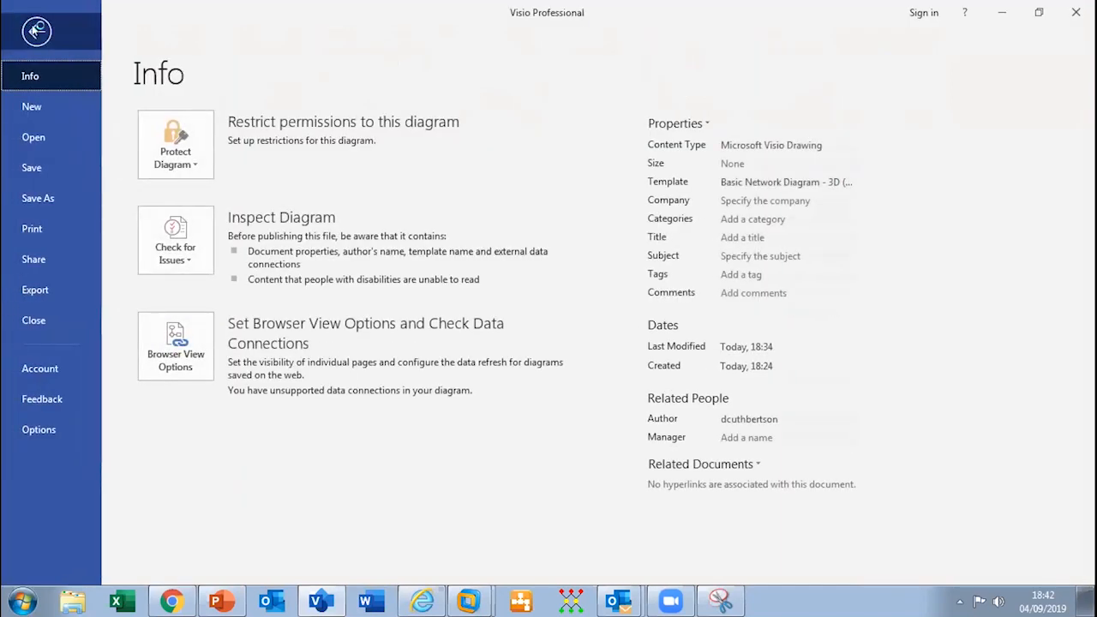
click(36, 32)
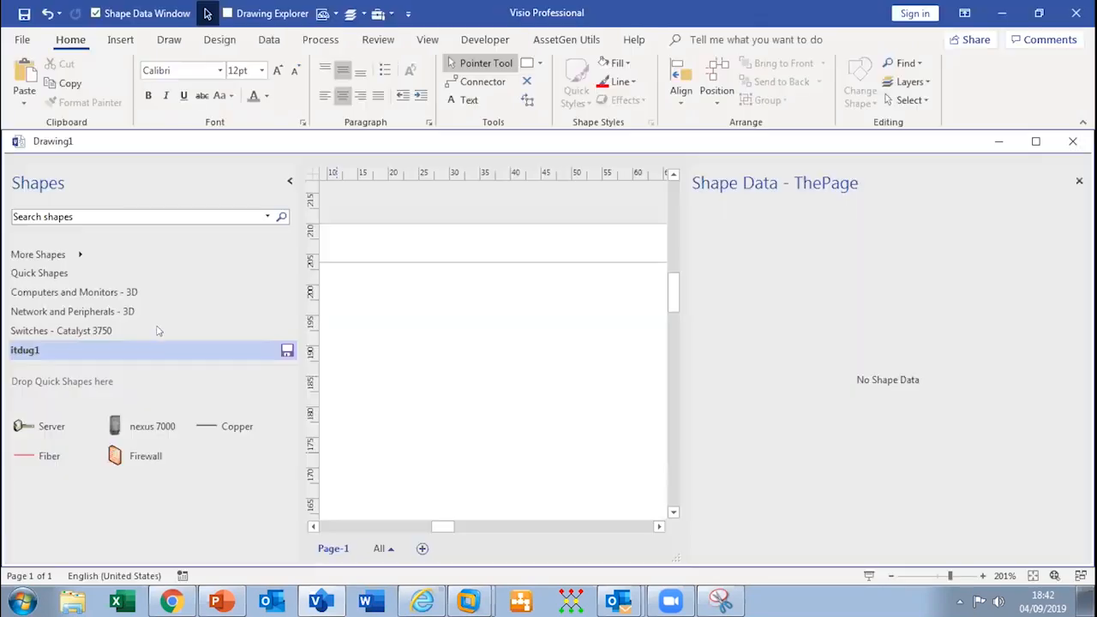
right_click(153, 357)
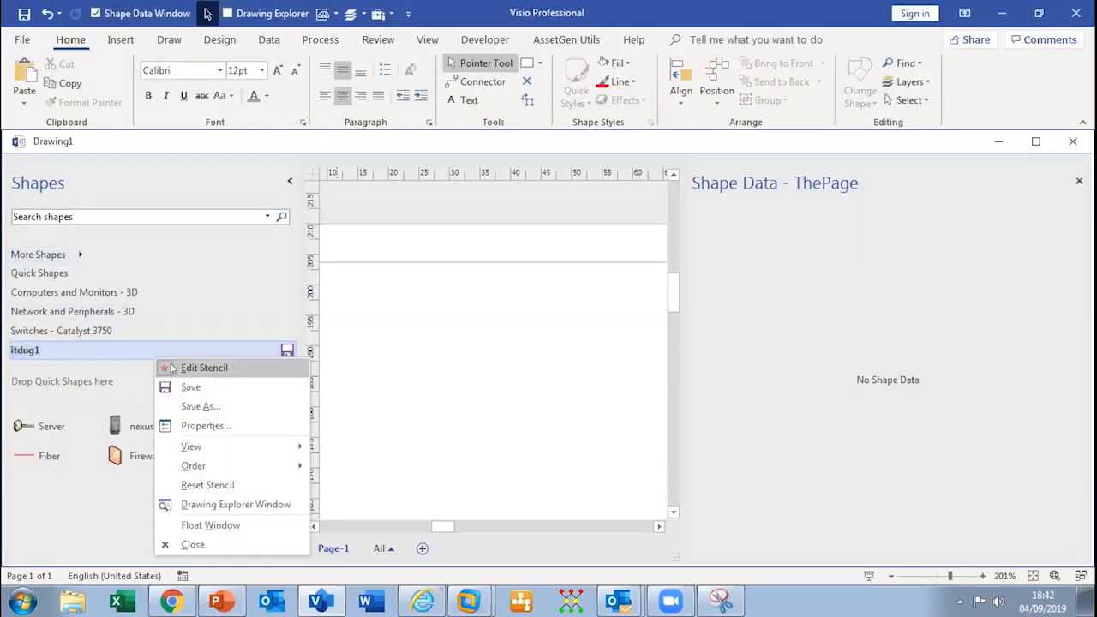
click(210, 368)
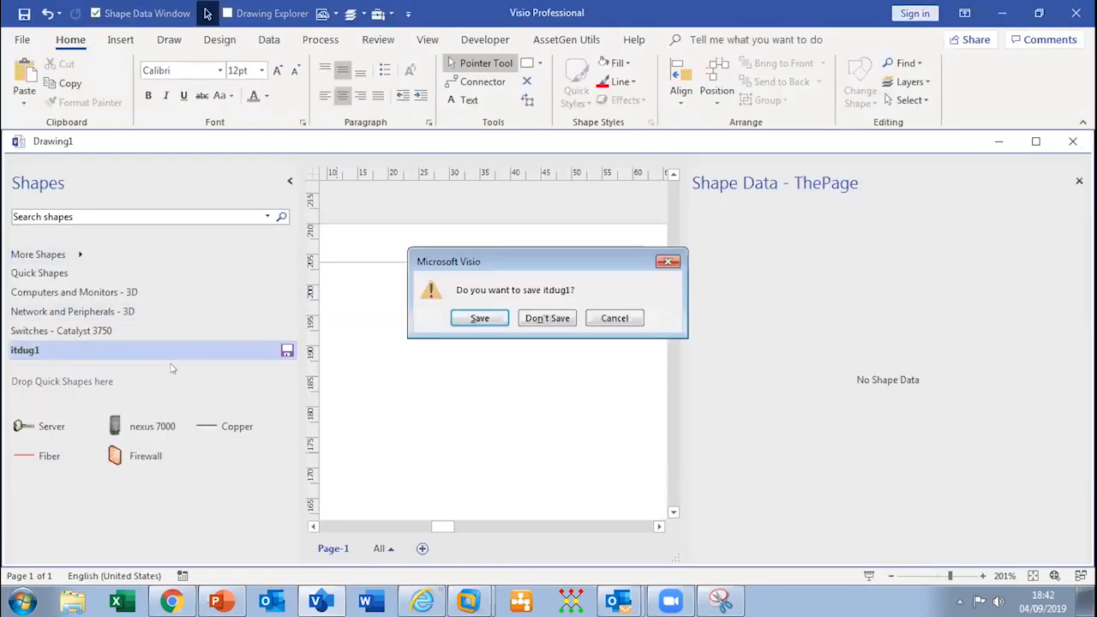
click(476, 319)
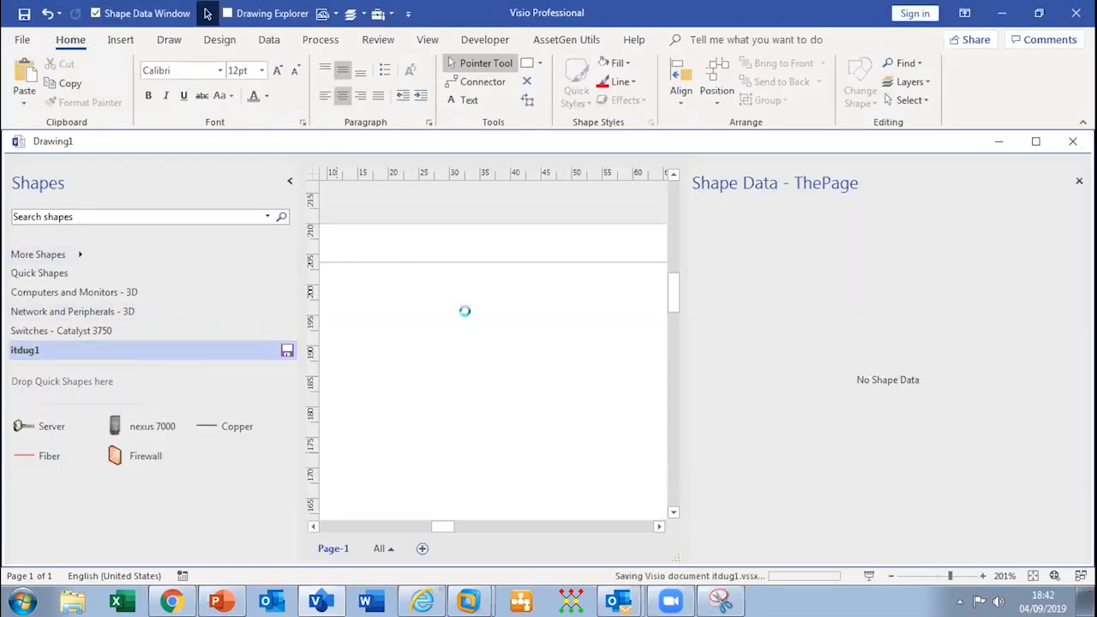
Step: Create a new drawing from the Blank Drawing template and hide the Shape Data window
click(24, 40)
click(31, 106)
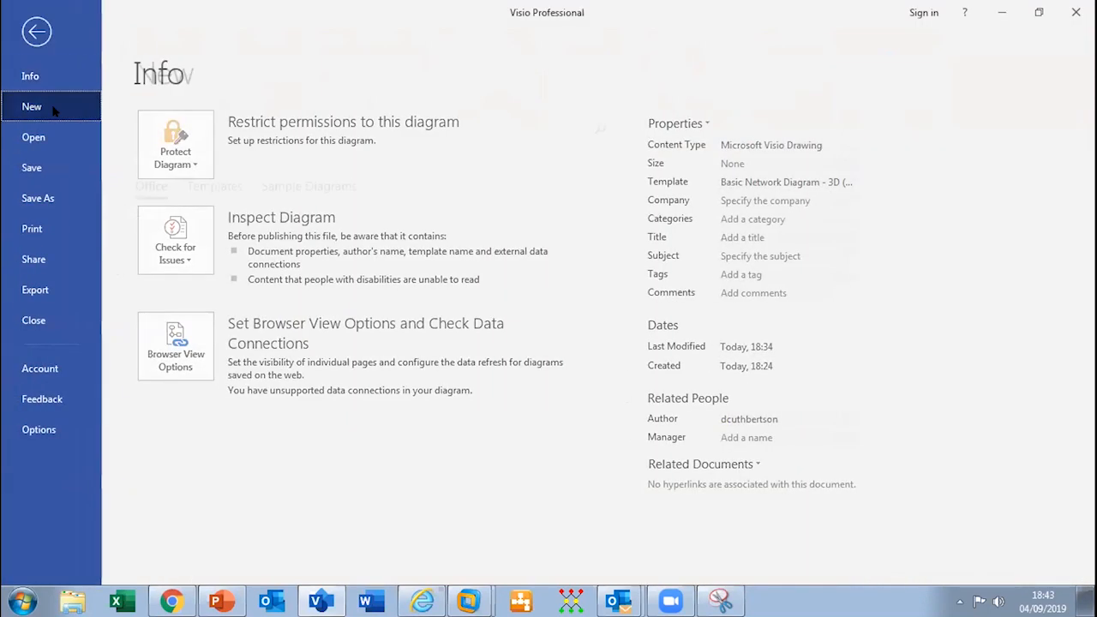
click(403, 294)
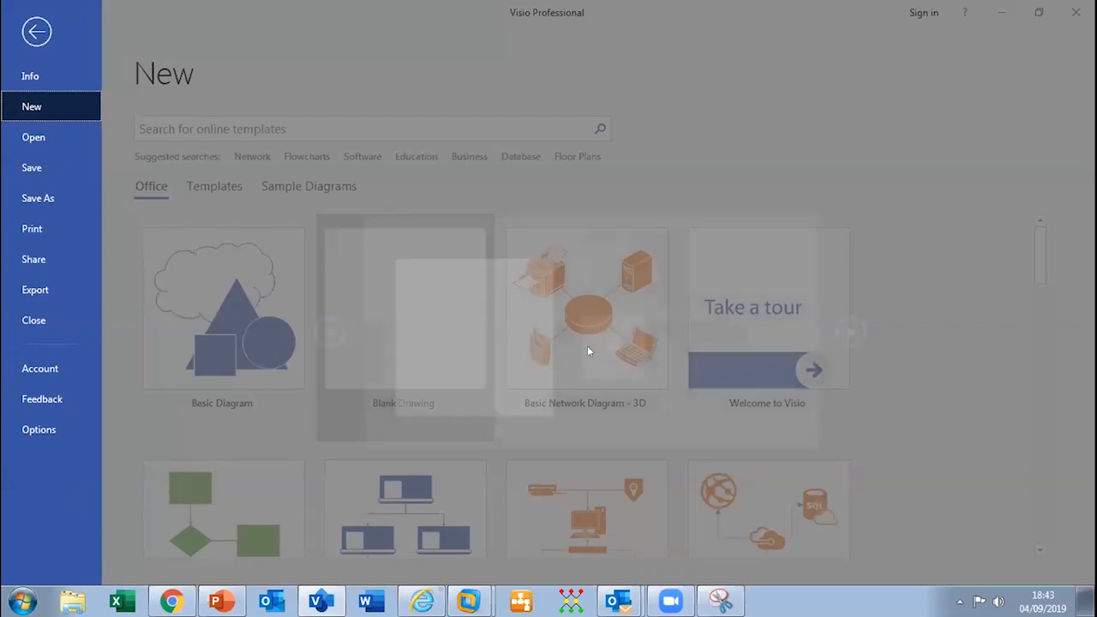
click(610, 346)
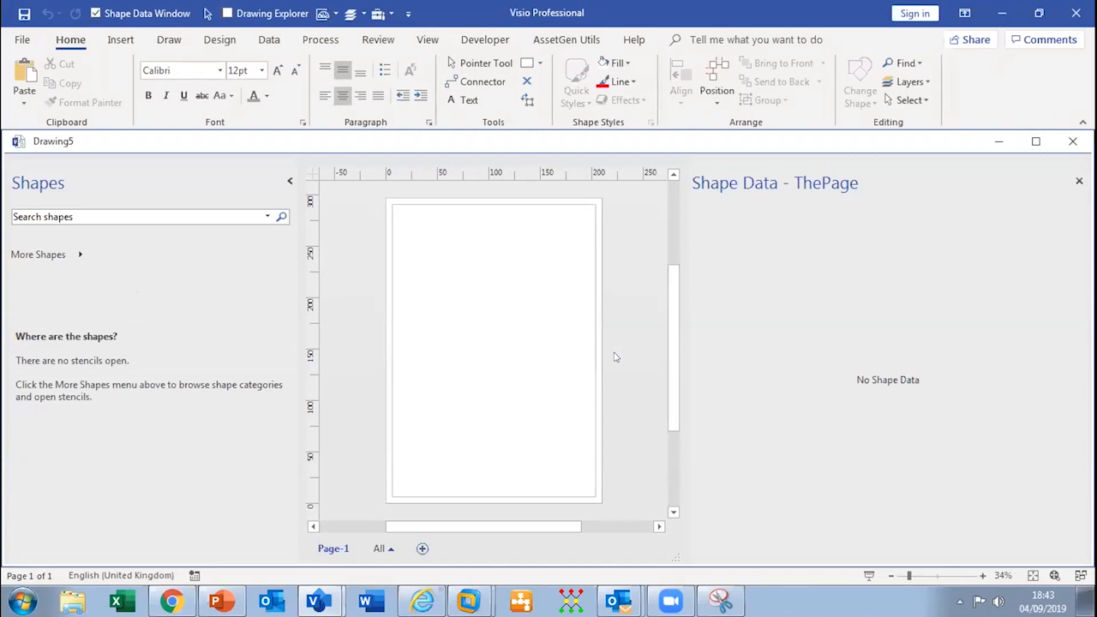
click(1079, 181)
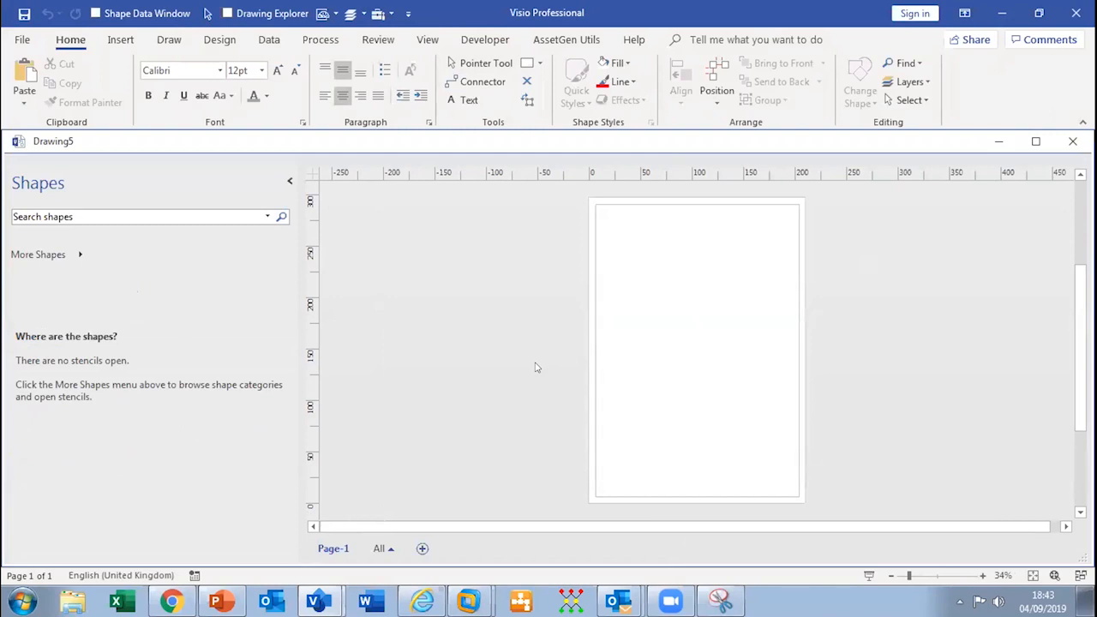
Step: Open the itdug1.vssx stencil from the My Shapes folder in the new drawing
click(110, 254)
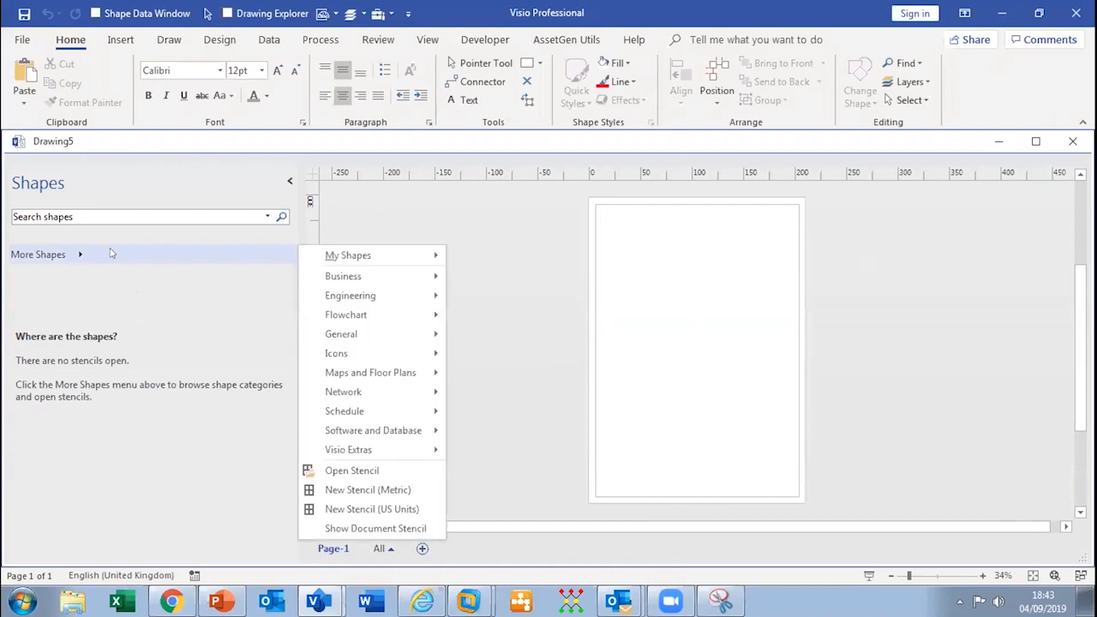
click(390, 471)
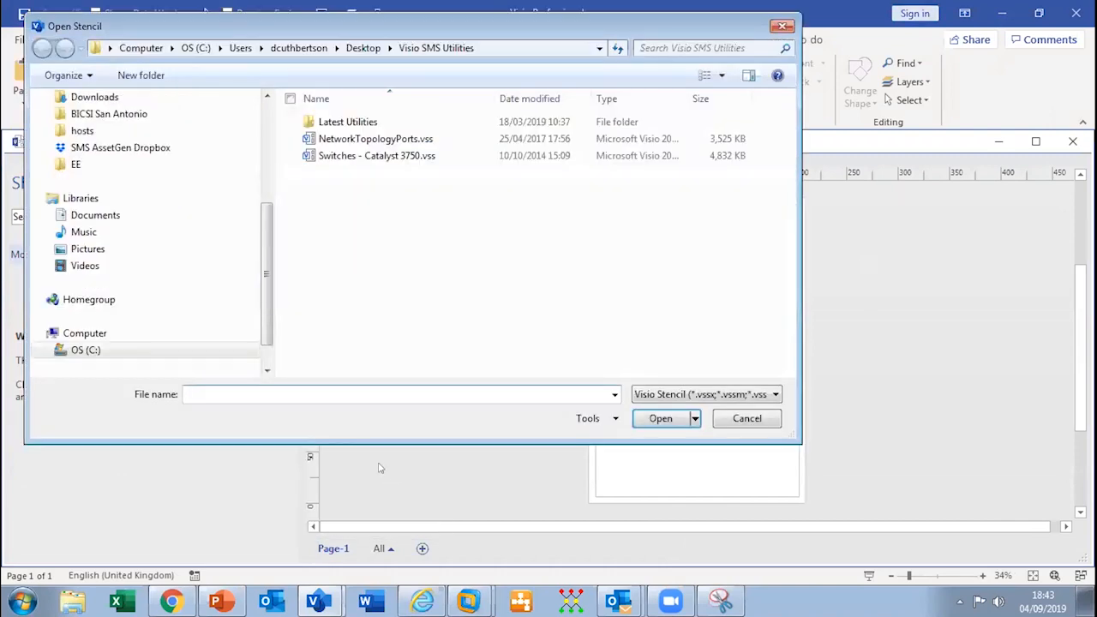
click(97, 215)
drag(266, 222, 266, 130)
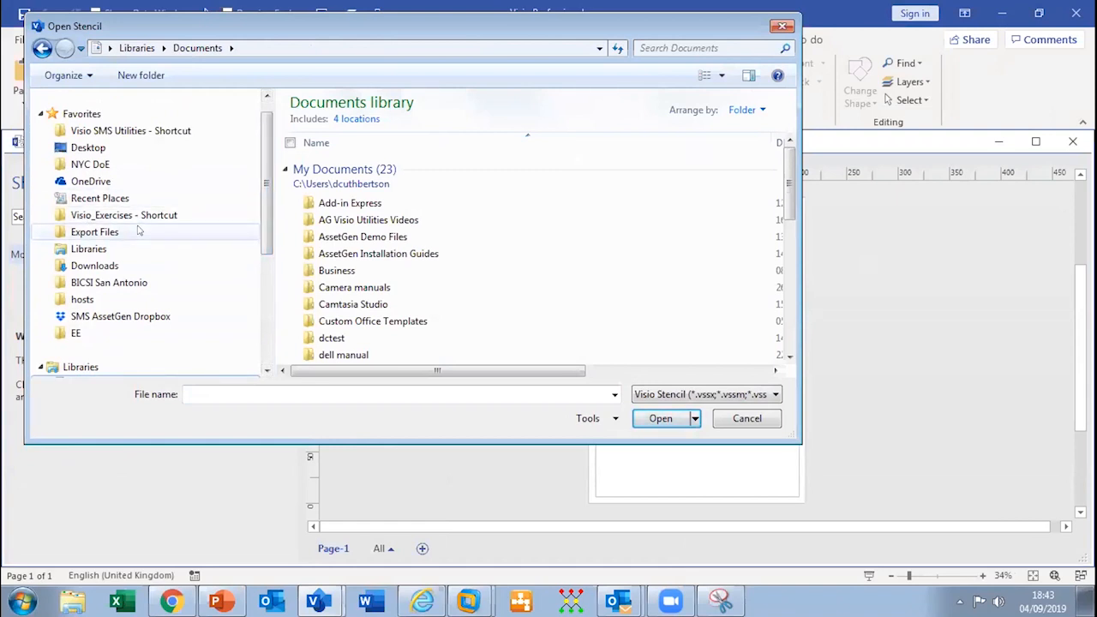
drag(266, 224, 263, 314)
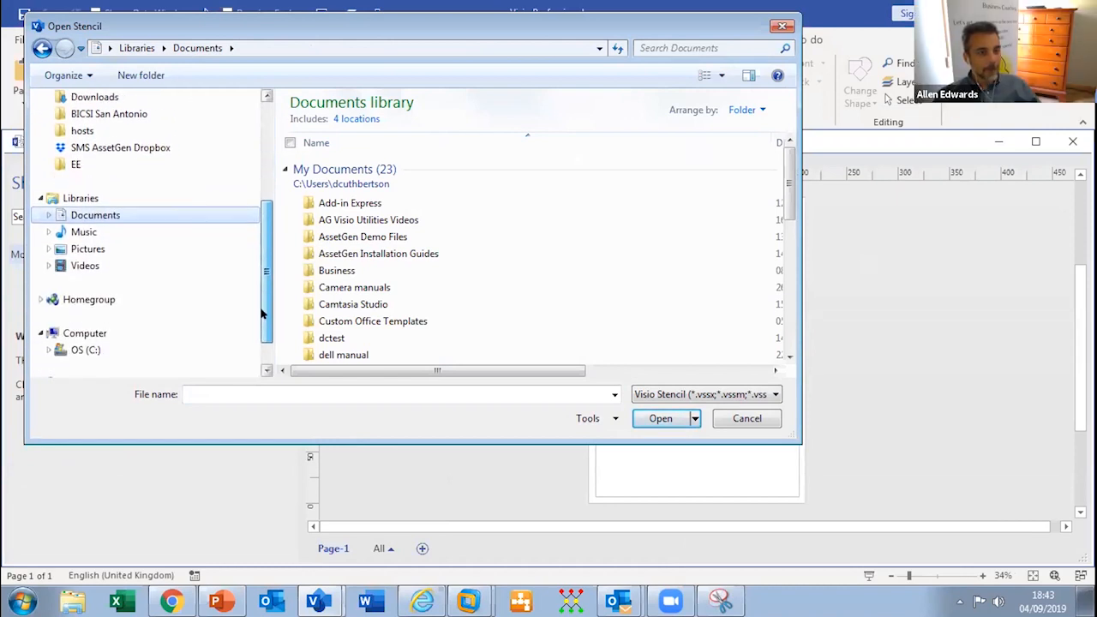
scroll(433, 274, down, 4)
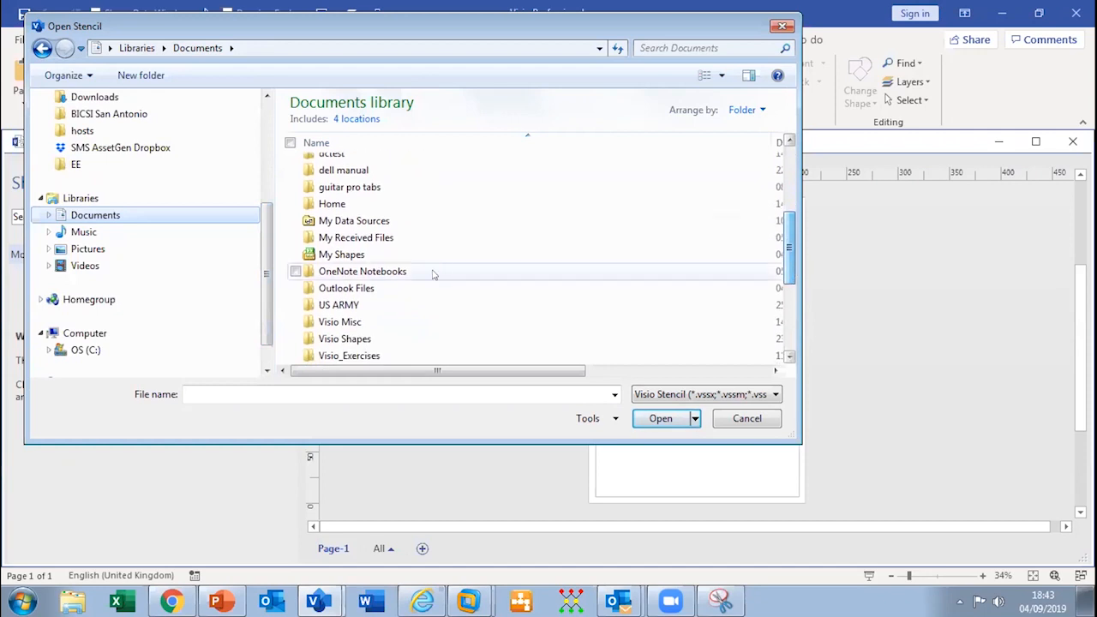
double_click(397, 253)
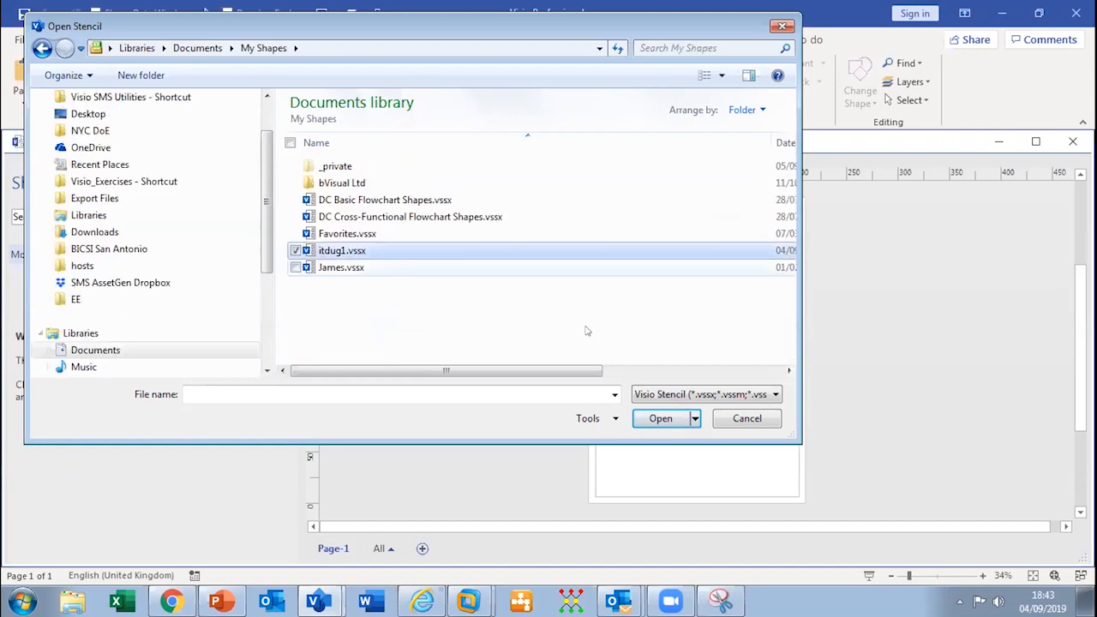
click(660, 418)
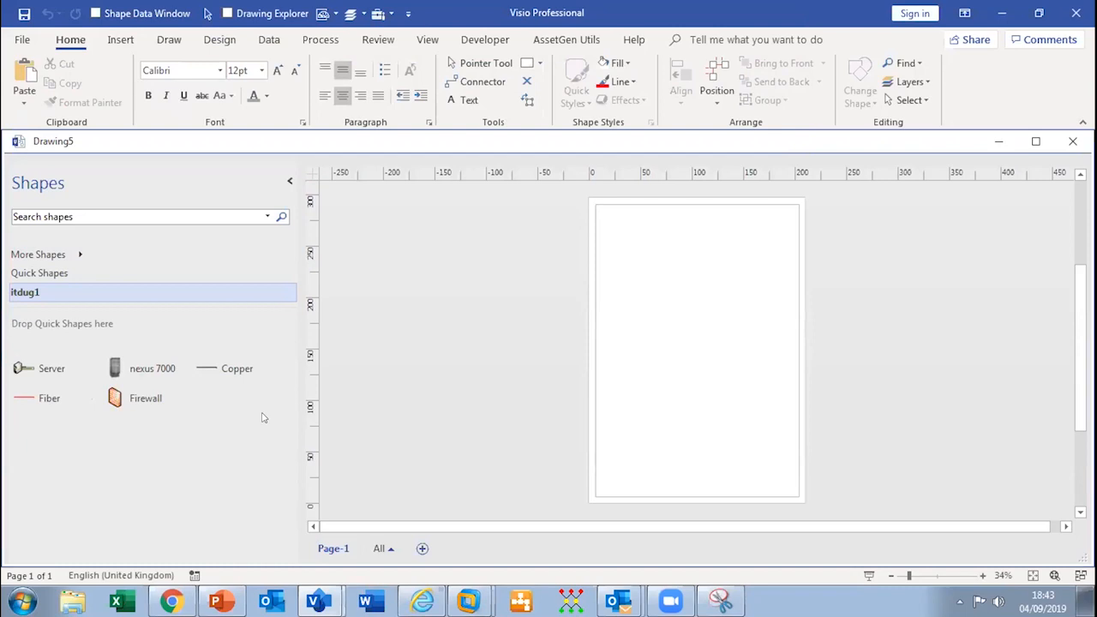
Step: Place a Firewall mid-page and a nexus 7000 near the page's upper-left corner, and join them with a Copper connector
drag(126, 397, 693, 374)
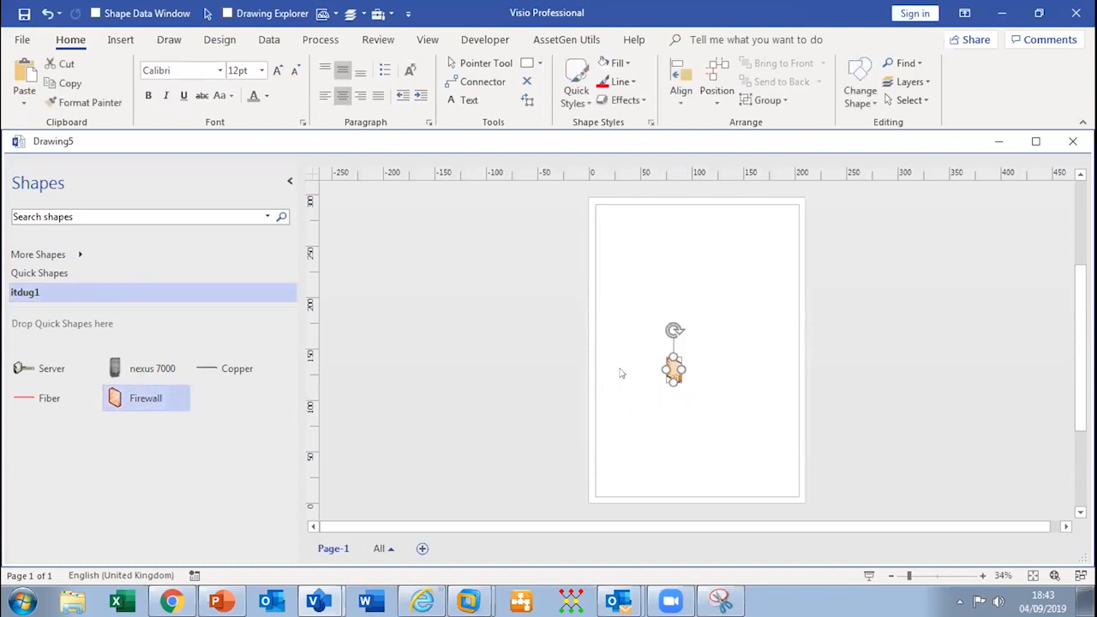
drag(114, 368, 629, 255)
drag(206, 368, 677, 370)
drag(697, 282, 630, 257)
click(712, 249)
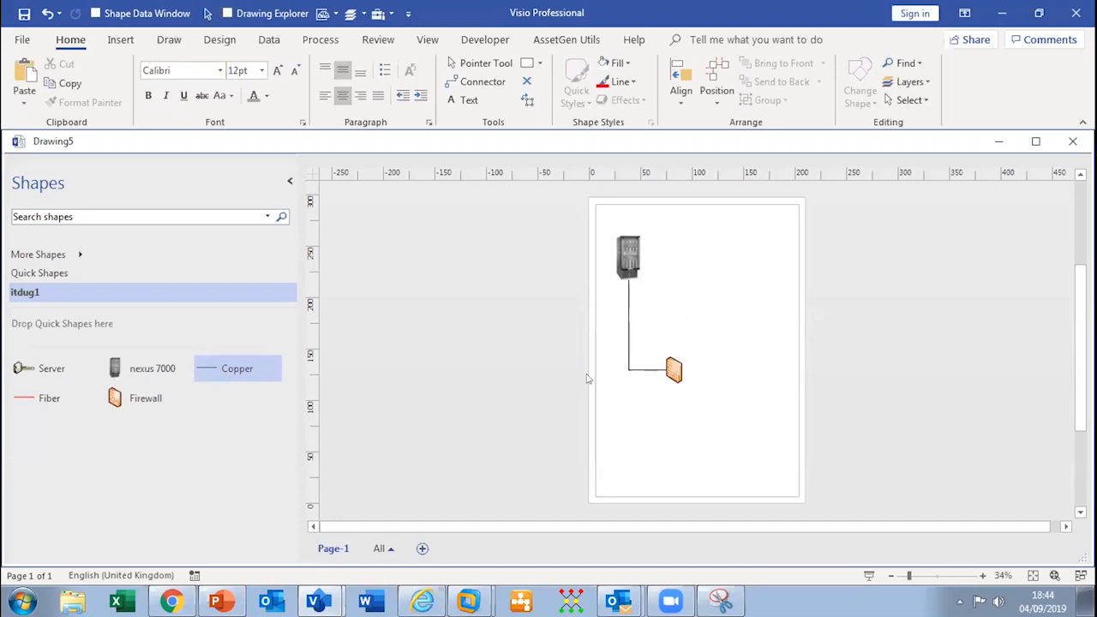
Step: Import the Exercise 10 Equipment Inventory Excel workbook as external data with a custom import
click(272, 41)
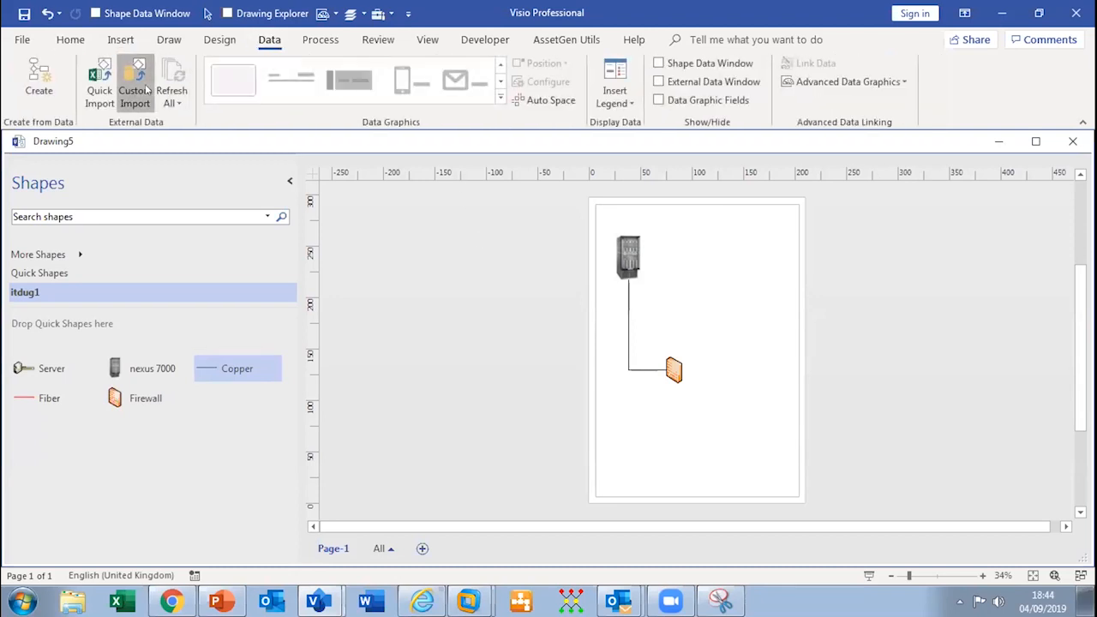
click(147, 90)
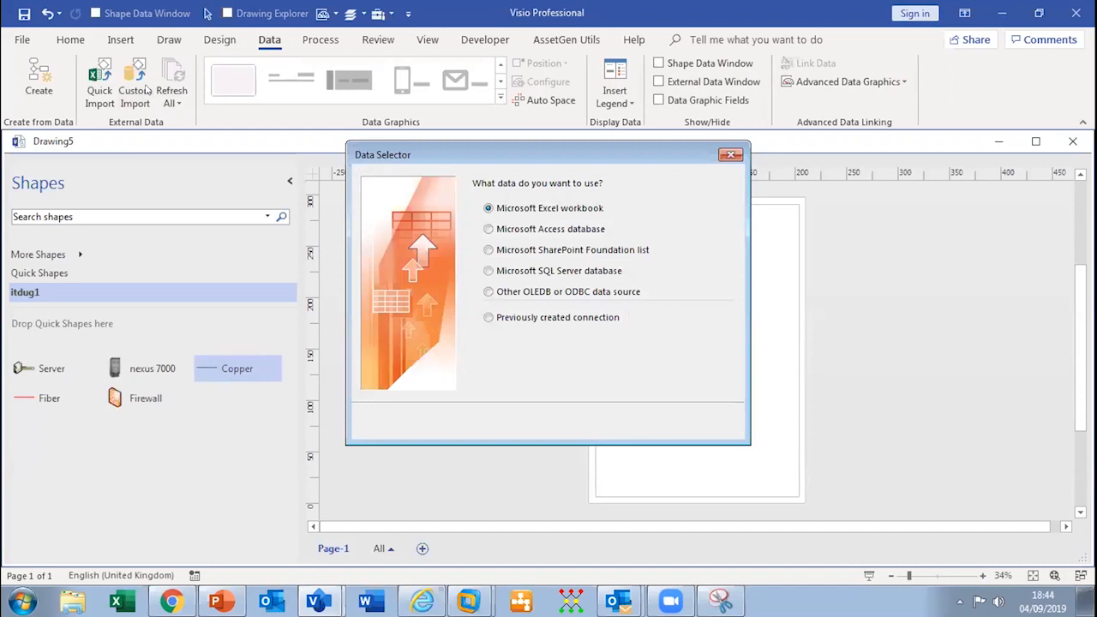
click(631, 421)
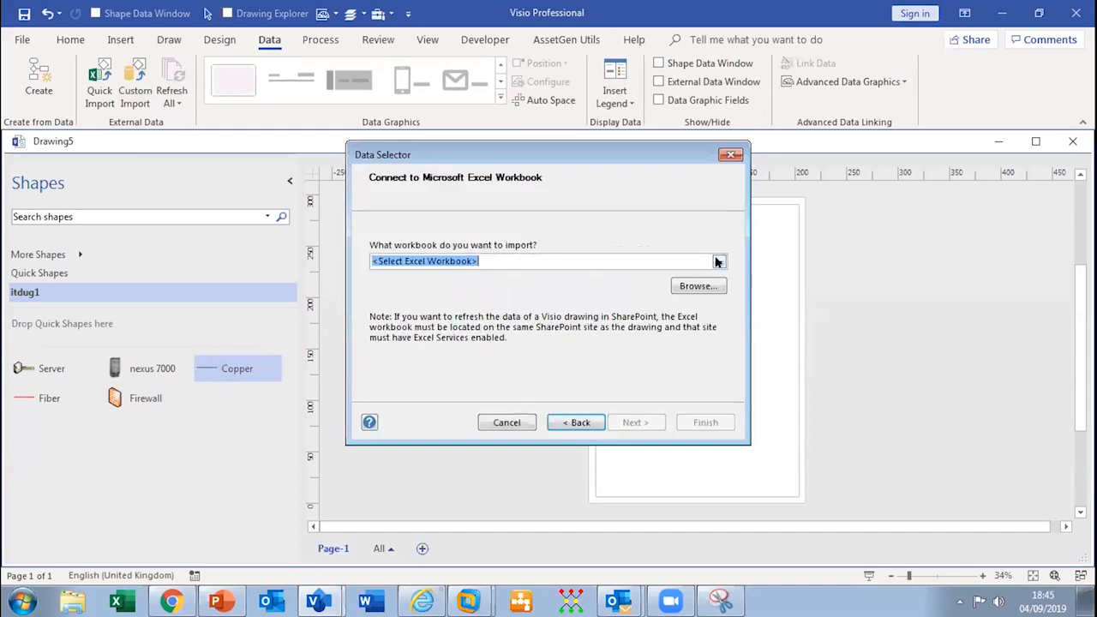
click(719, 261)
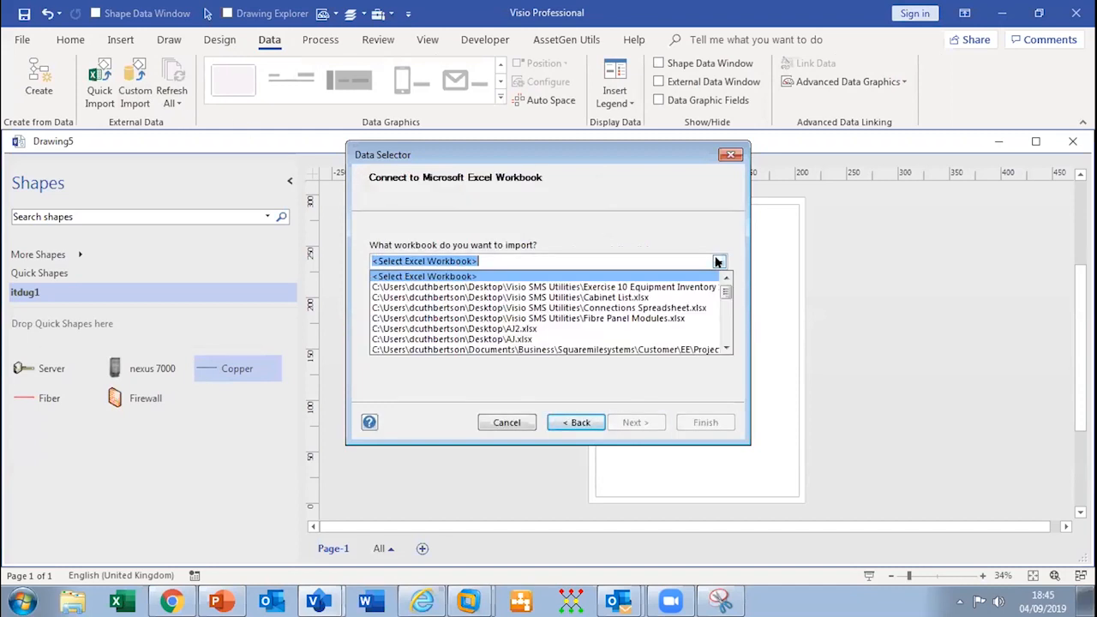
click(640, 291)
click(635, 423)
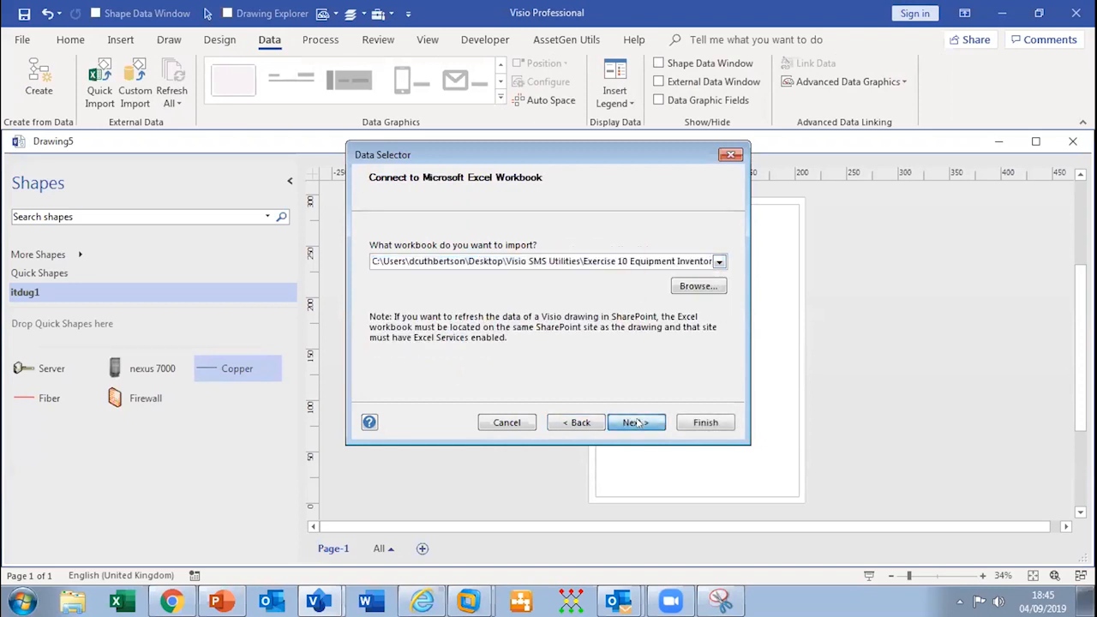
click(635, 423)
click(701, 422)
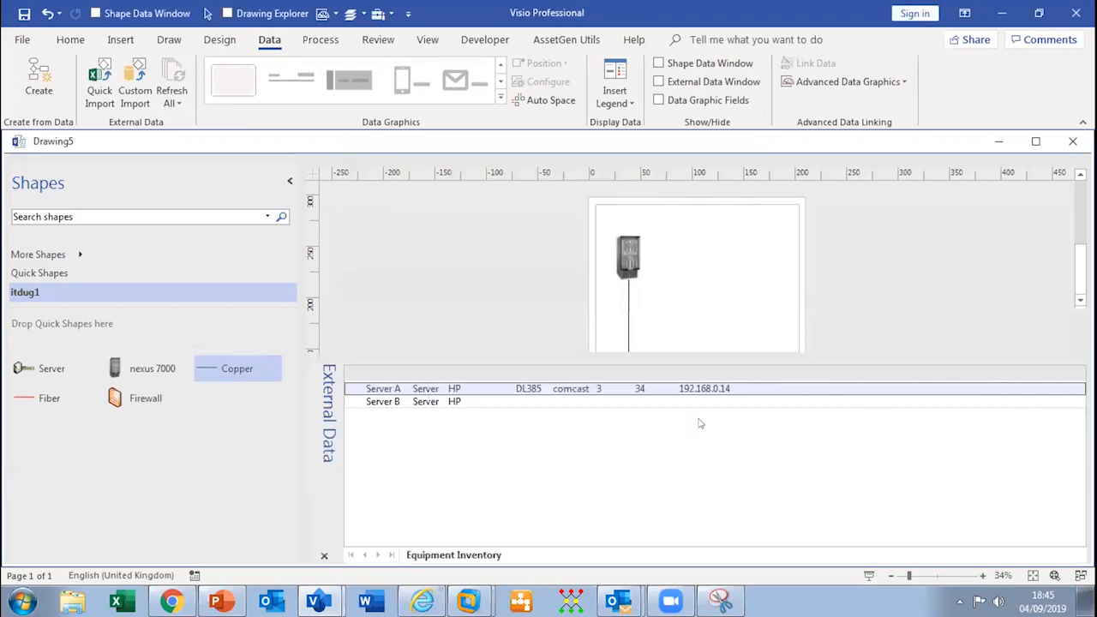
Step: Drop the Switch 1 data row beside the nexus 7000 and the Router Y data row on the firewall
drag(421, 433, 660, 225)
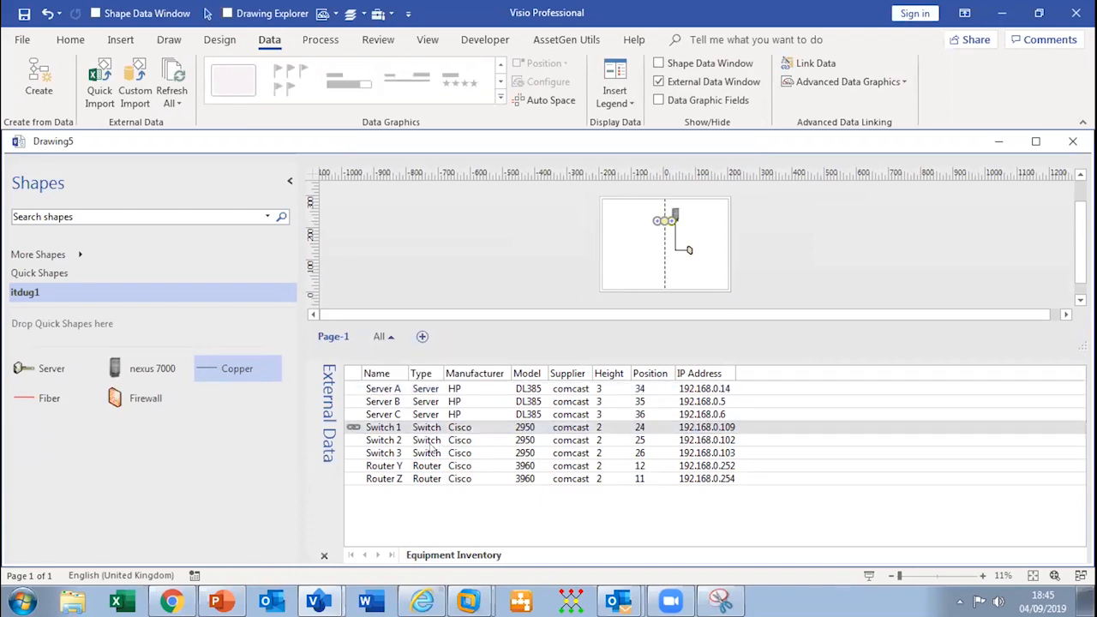
drag(438, 465, 692, 250)
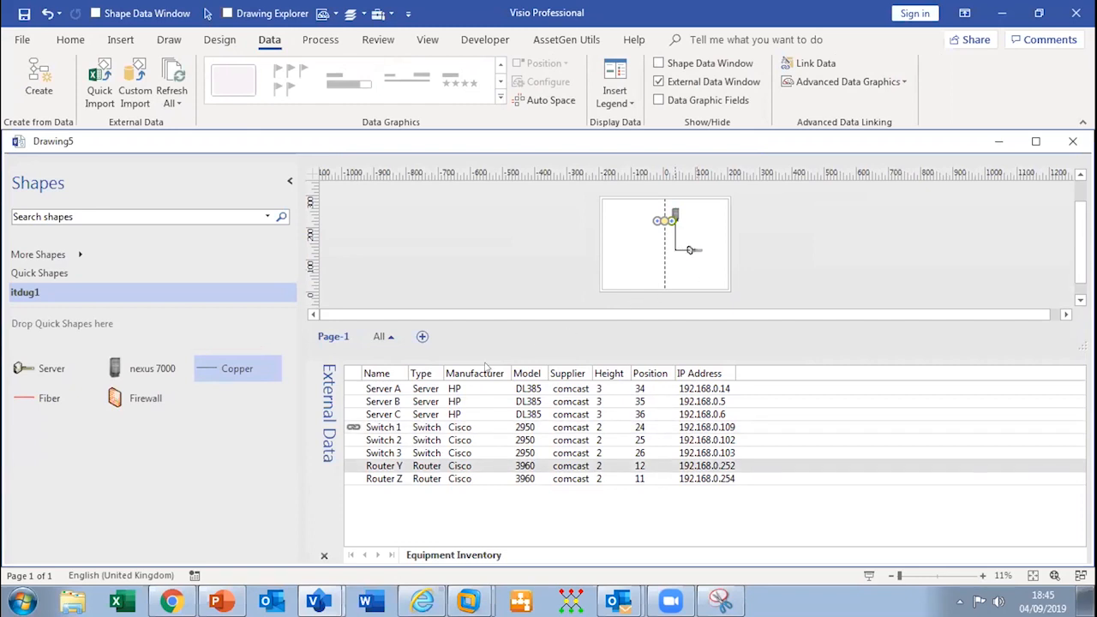
Step: Import Sheet1$ of the Connections Spreadsheet workbook as a second external data source, with the first row as column headings
click(134, 85)
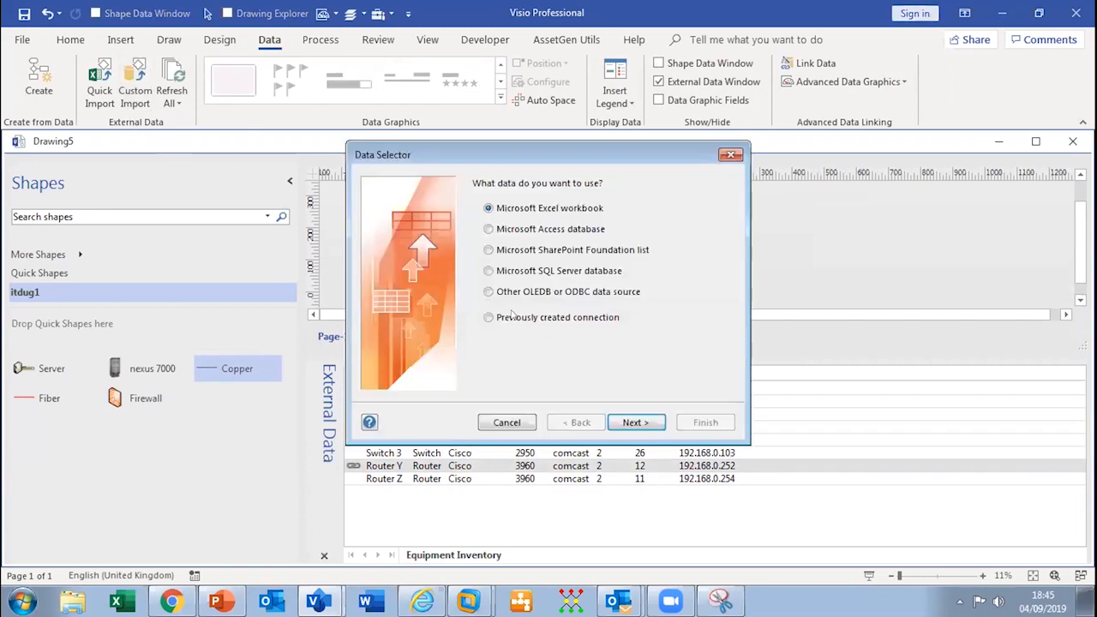
click(632, 422)
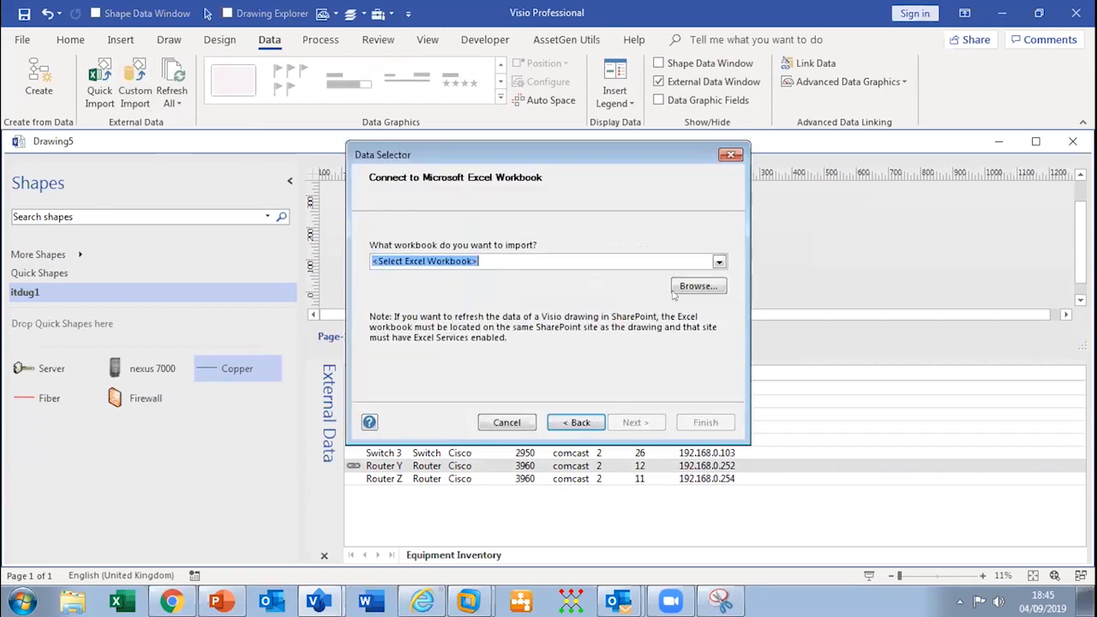
click(719, 262)
click(515, 306)
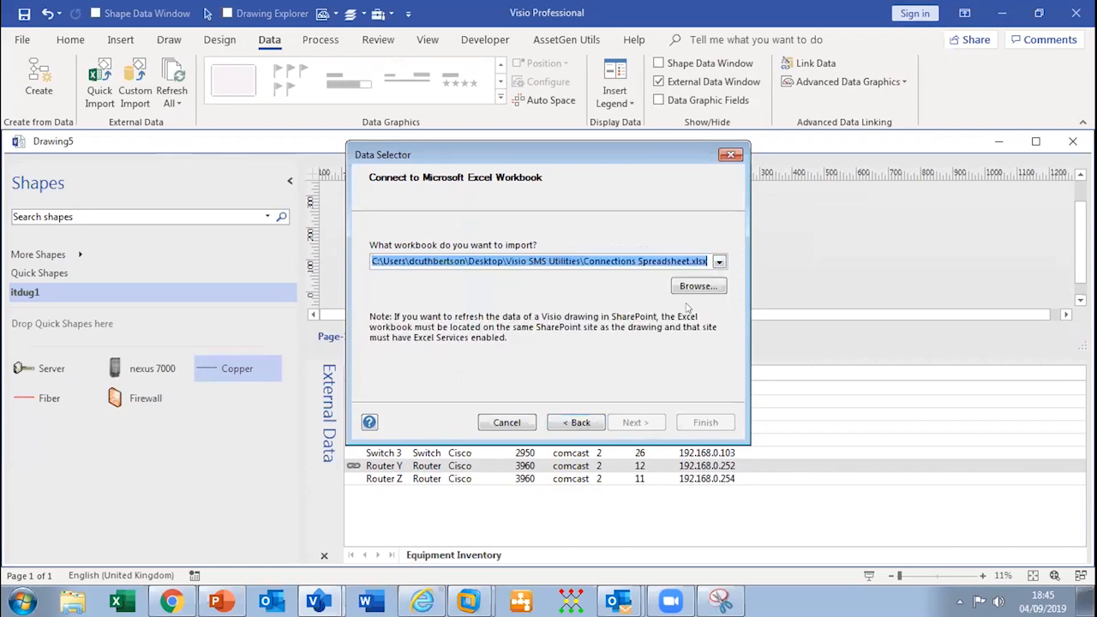
click(634, 423)
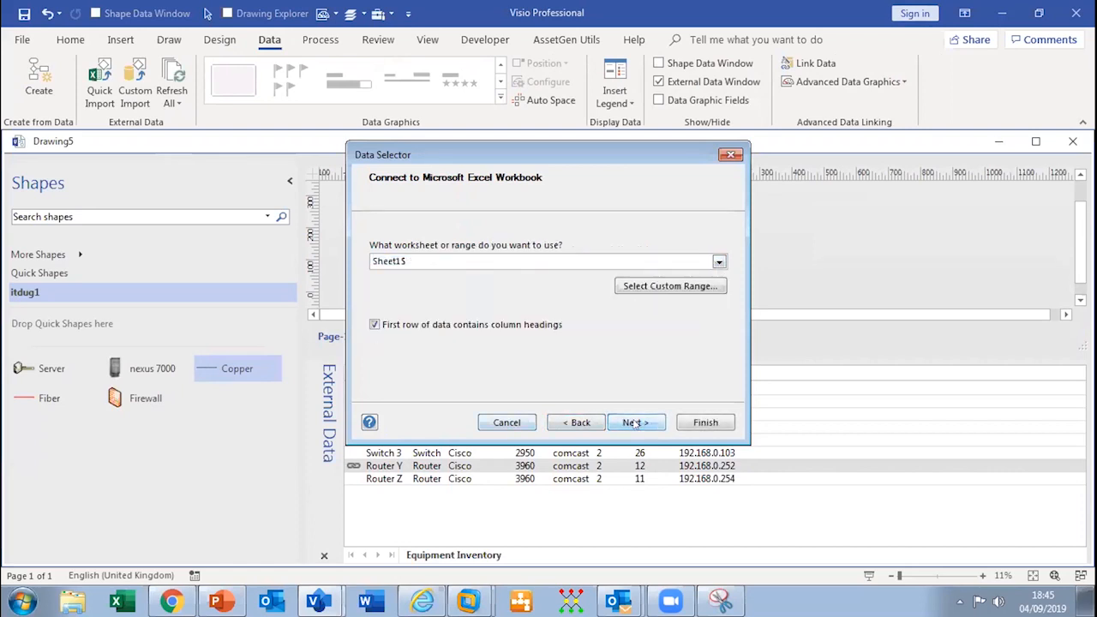
click(712, 422)
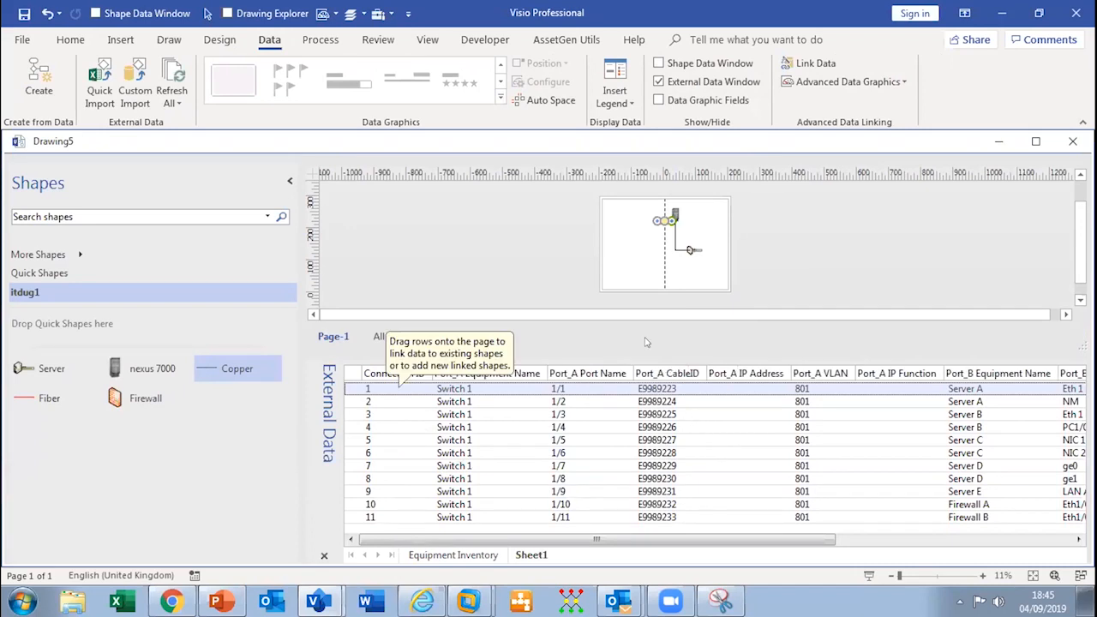
Step: Link the Connection ID 1 data row to the Copper connector between the nexus 7000 and the firewall, and close the external data list
scroll(686, 235, up, 2)
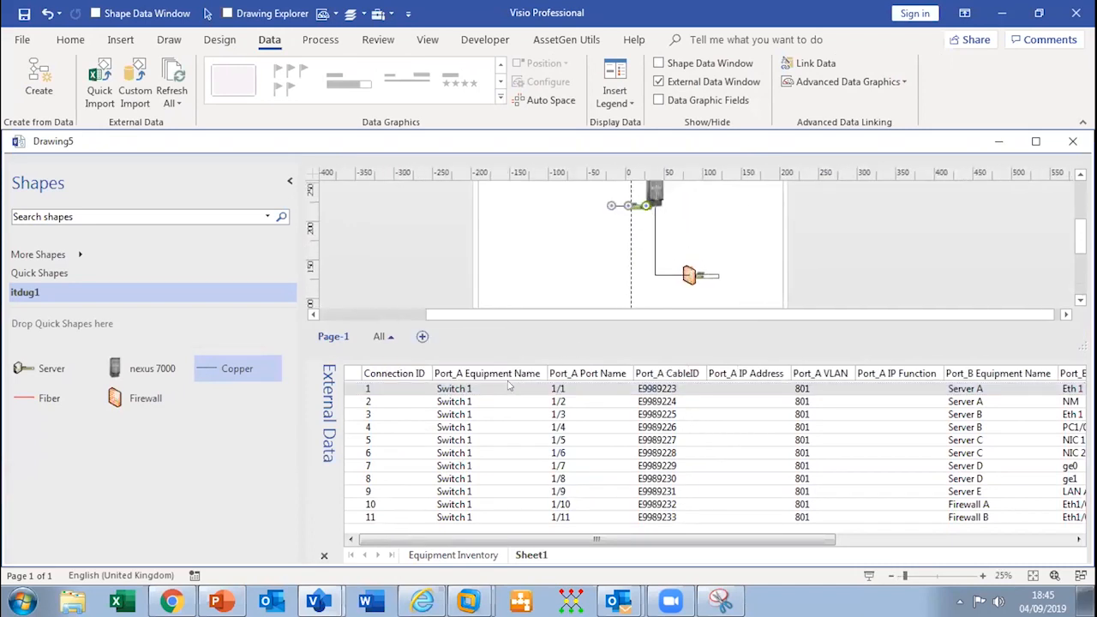
drag(498, 390, 649, 251)
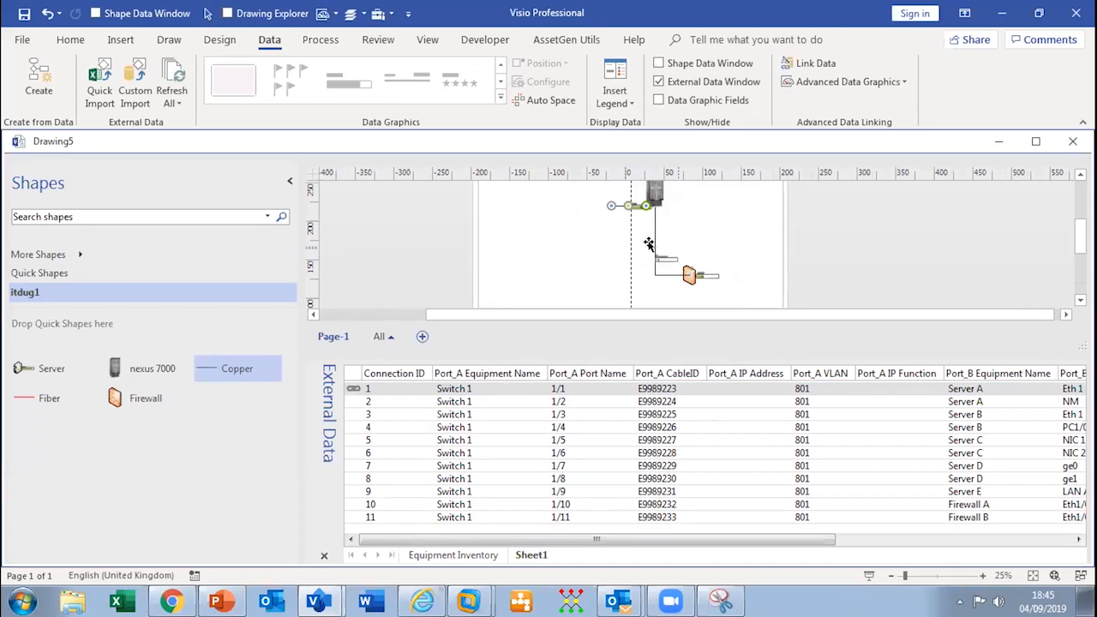
click(324, 557)
Step: Examine the shape data of the linked Copper connector and of the firewall
scroll(638, 345, up, 3)
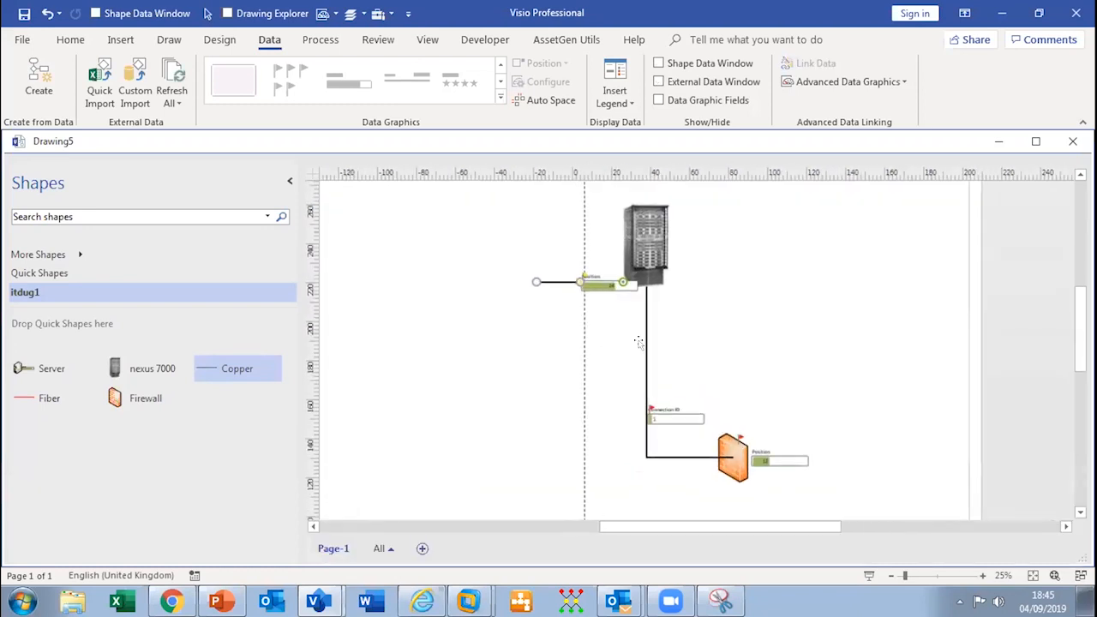
click(639, 345)
right_click(640, 349)
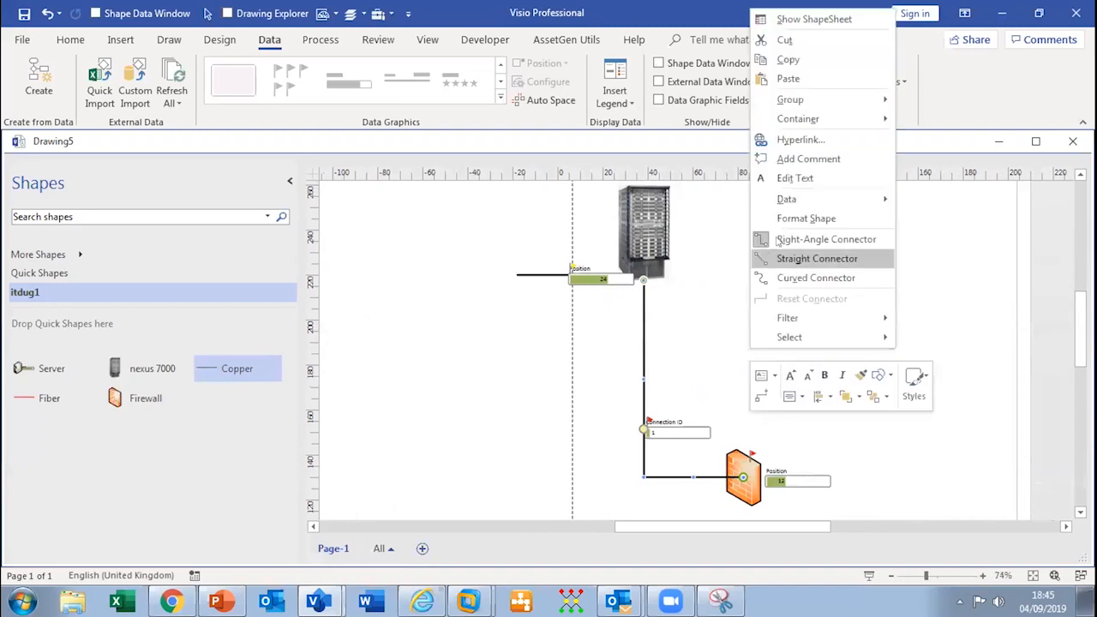
mouse_move(814, 201)
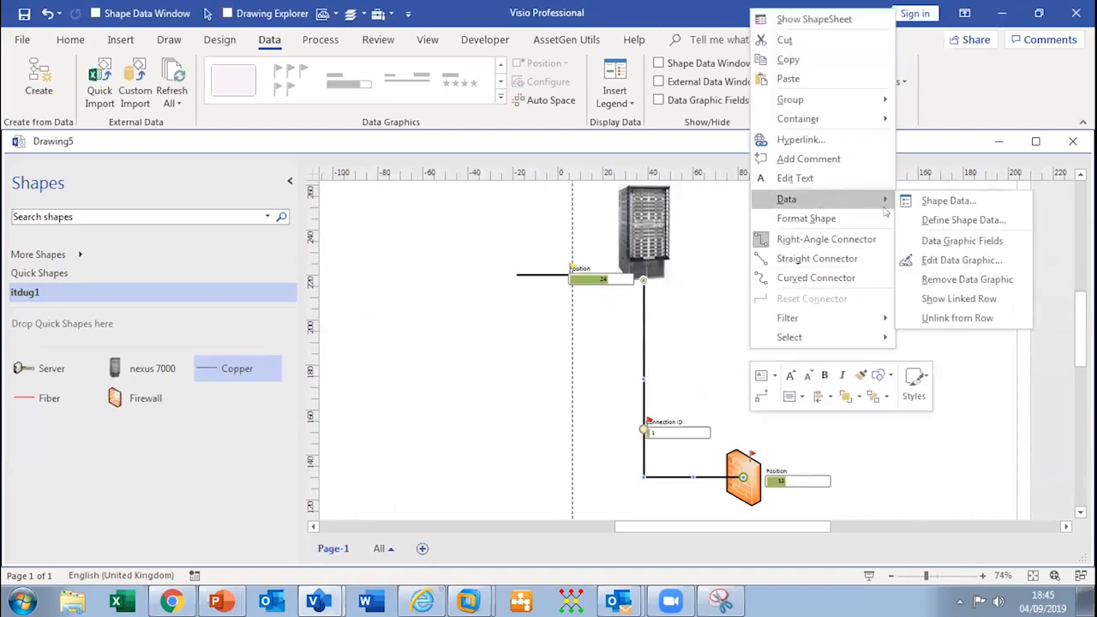
click(911, 202)
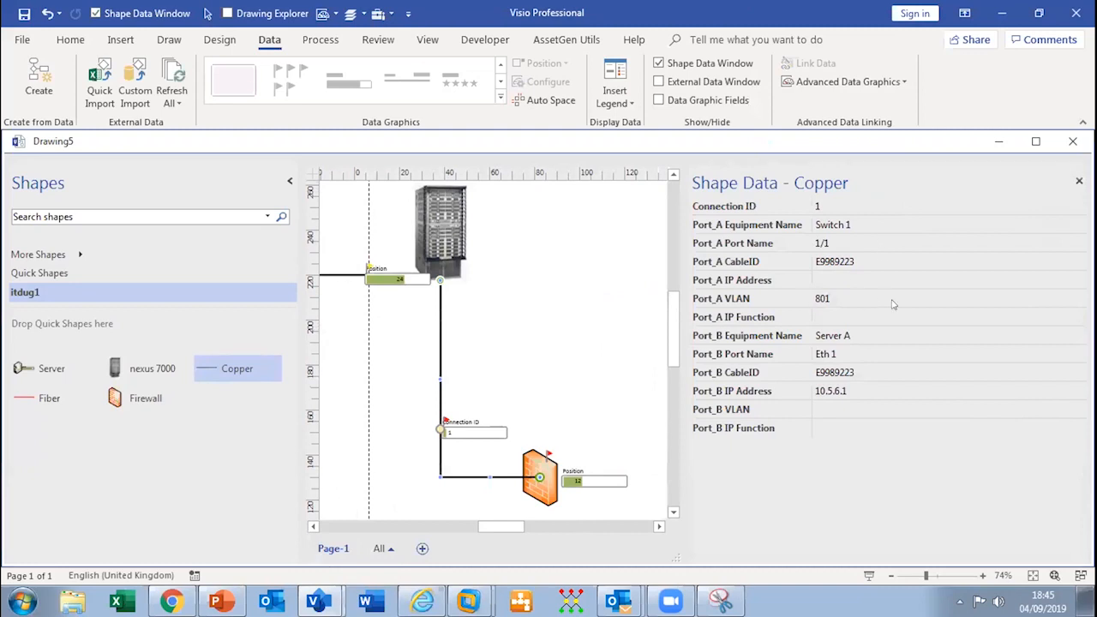
click(538, 460)
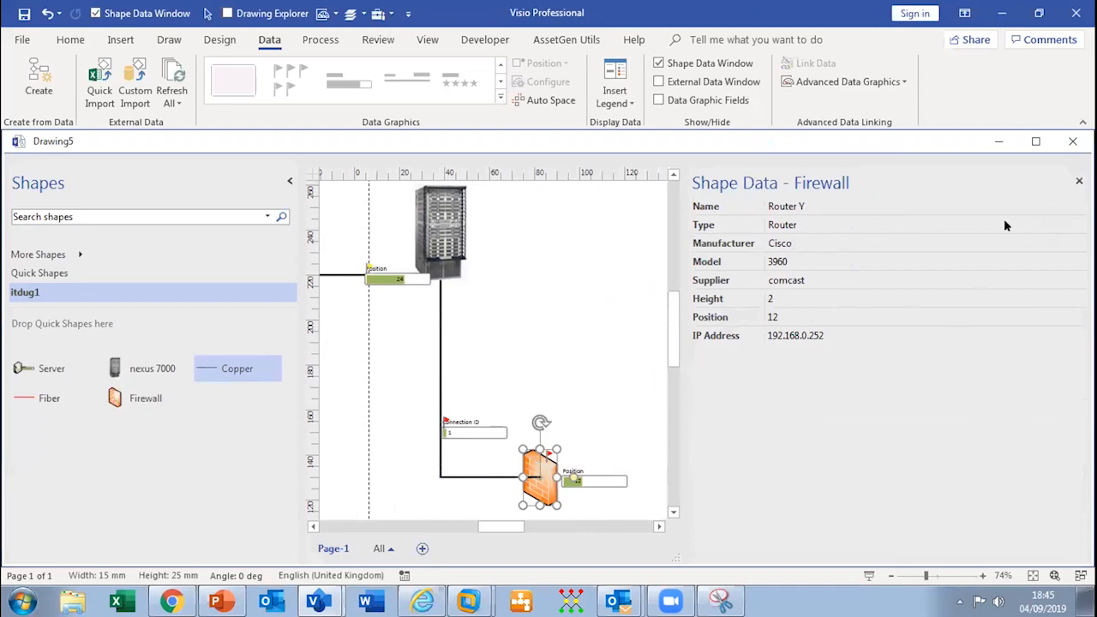
click(1079, 181)
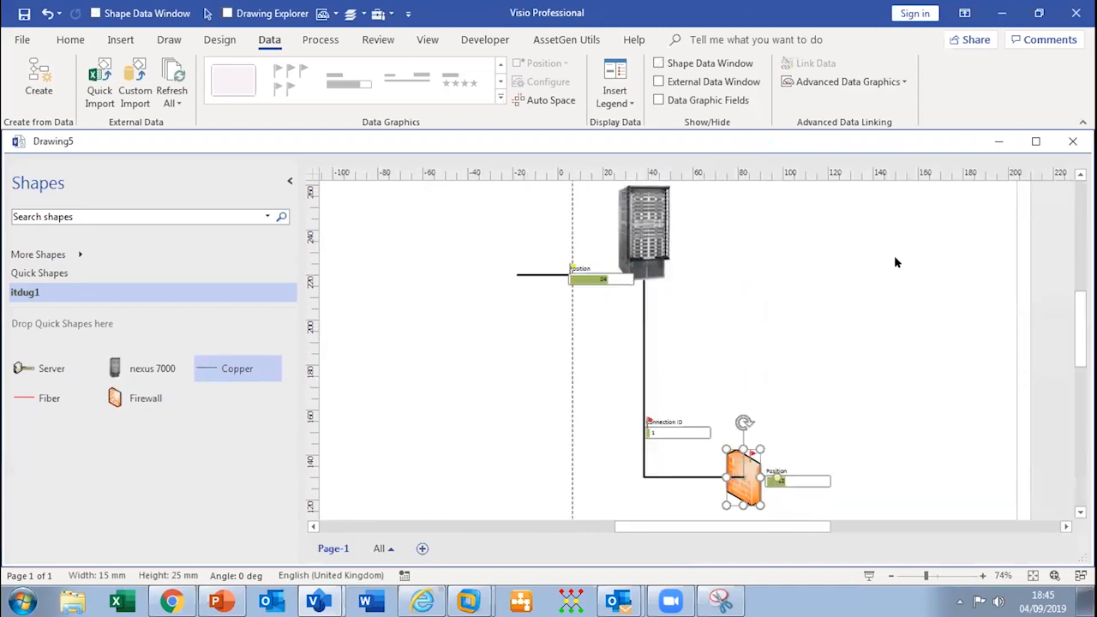
click(859, 264)
Step: Move the nexus 7000 about 30 mm to the right and pull the loose end of the stray connector onto it
drag(649, 253, 718, 253)
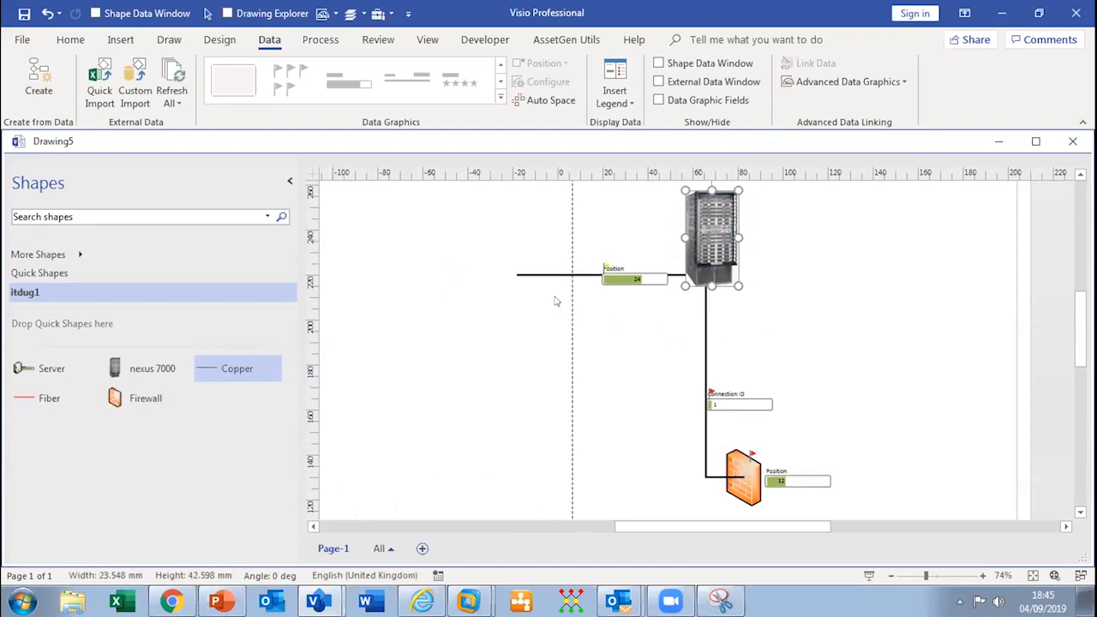
click(516, 273)
drag(648, 257, 687, 236)
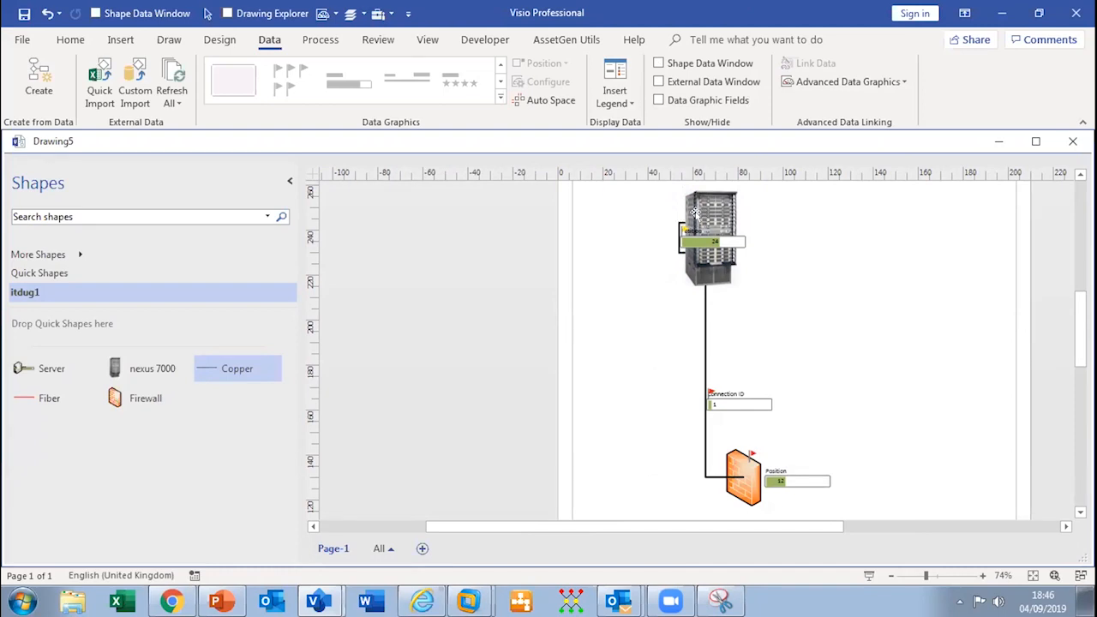
Step: Start a new data graphic for all the shapes, with an item showing the Name shape data field as Text
drag(609, 187, 866, 513)
click(829, 81)
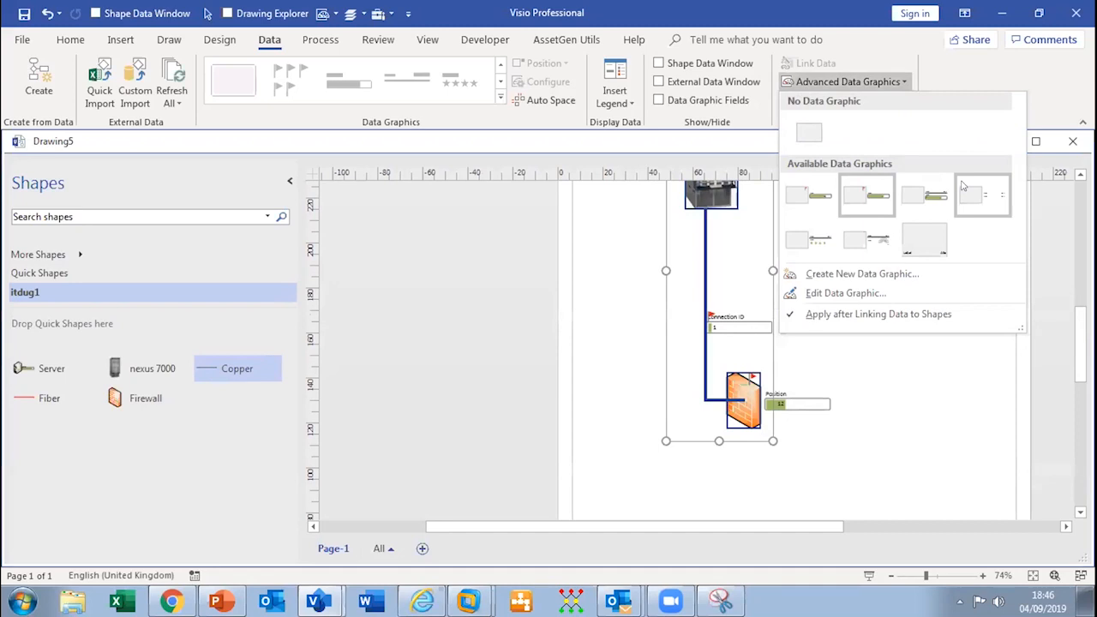
click(821, 275)
click(399, 186)
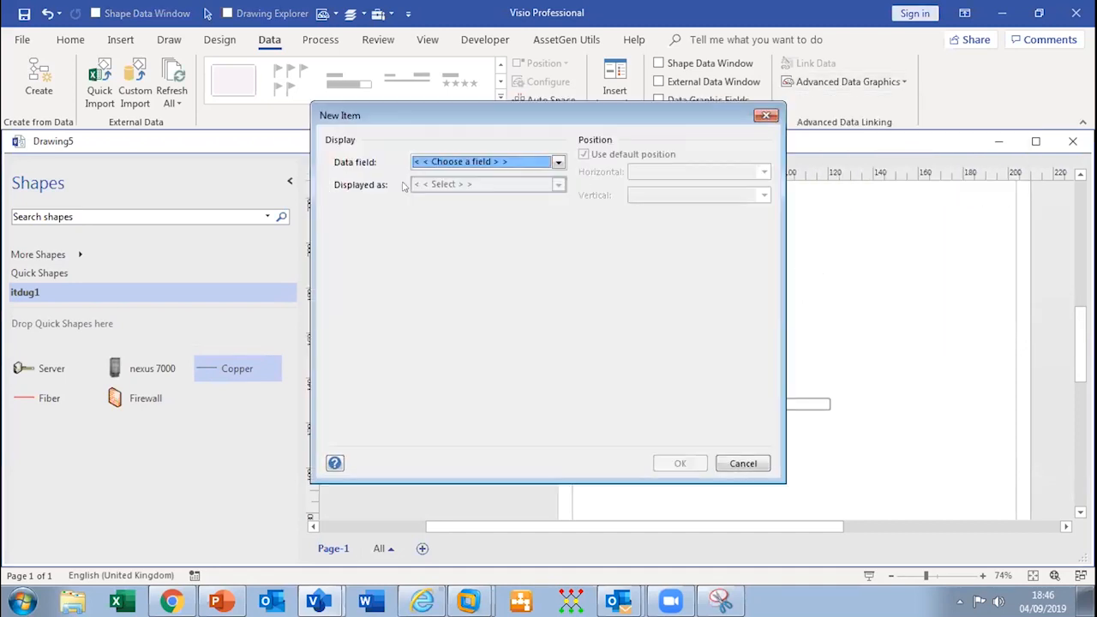
click(462, 163)
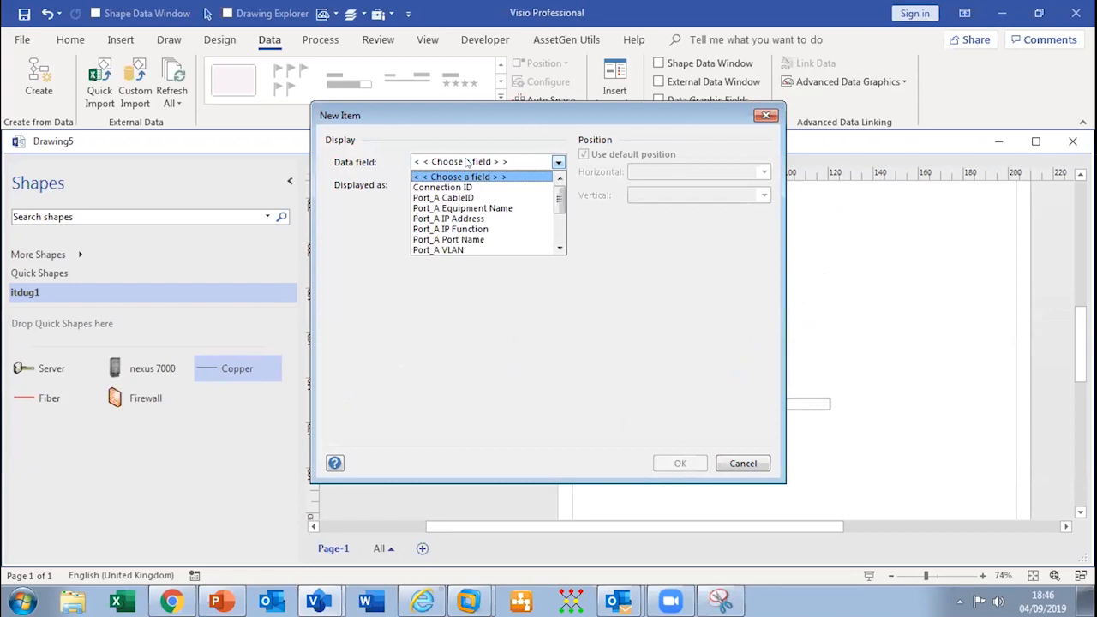
drag(556, 208, 558, 241)
click(446, 248)
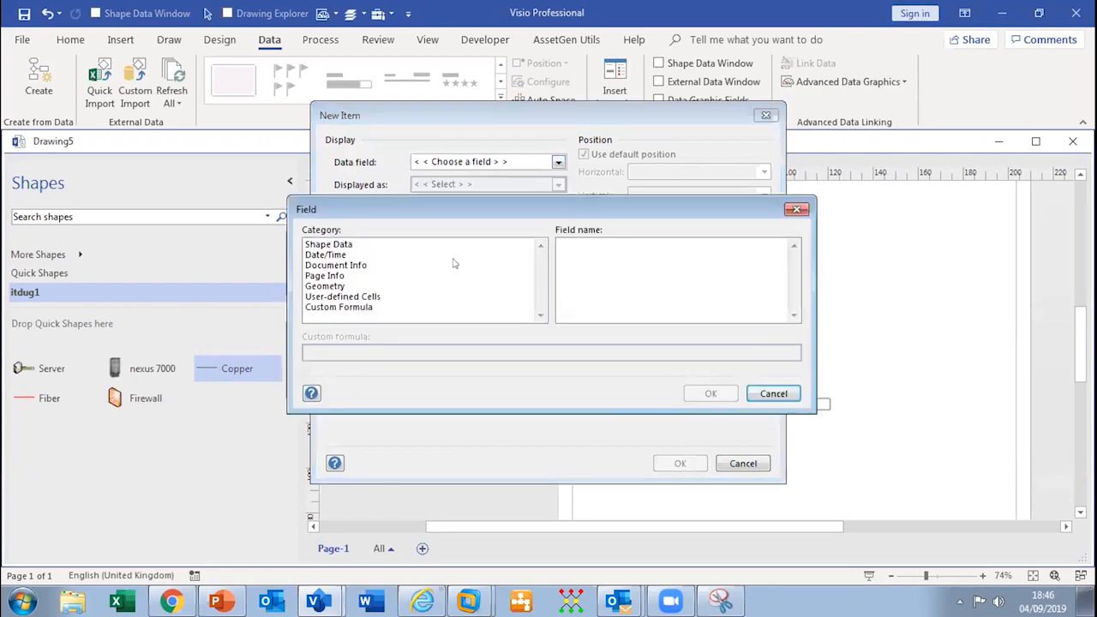
click(421, 246)
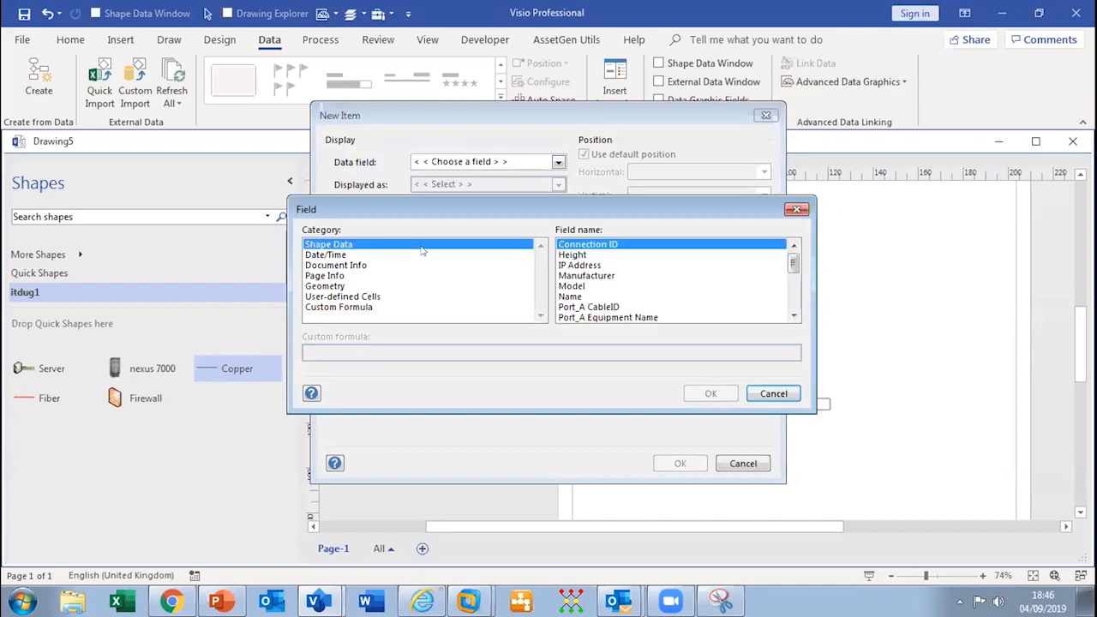
click(613, 298)
click(710, 393)
click(470, 183)
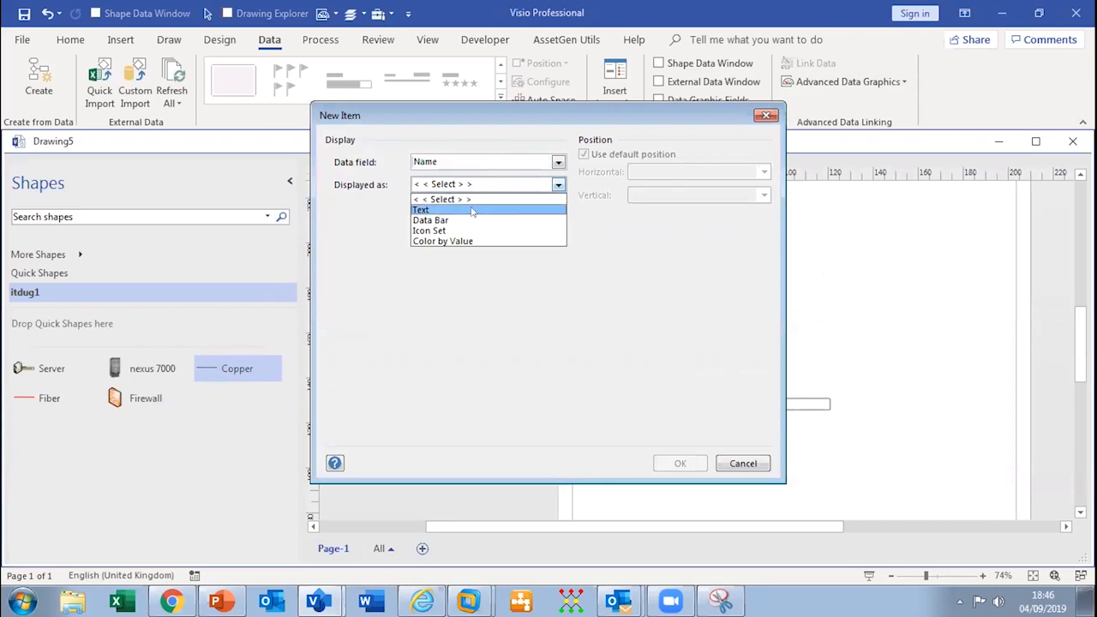
click(473, 209)
Step: Give the Name item the Heading 3 style with the fill type None
click(477, 216)
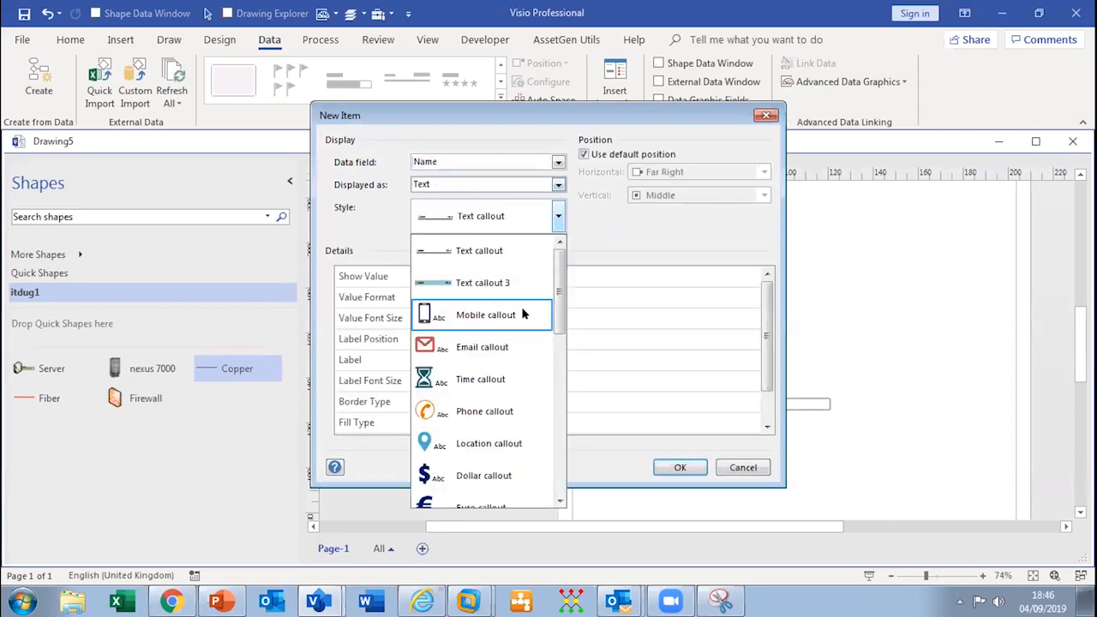
drag(558, 292, 574, 457)
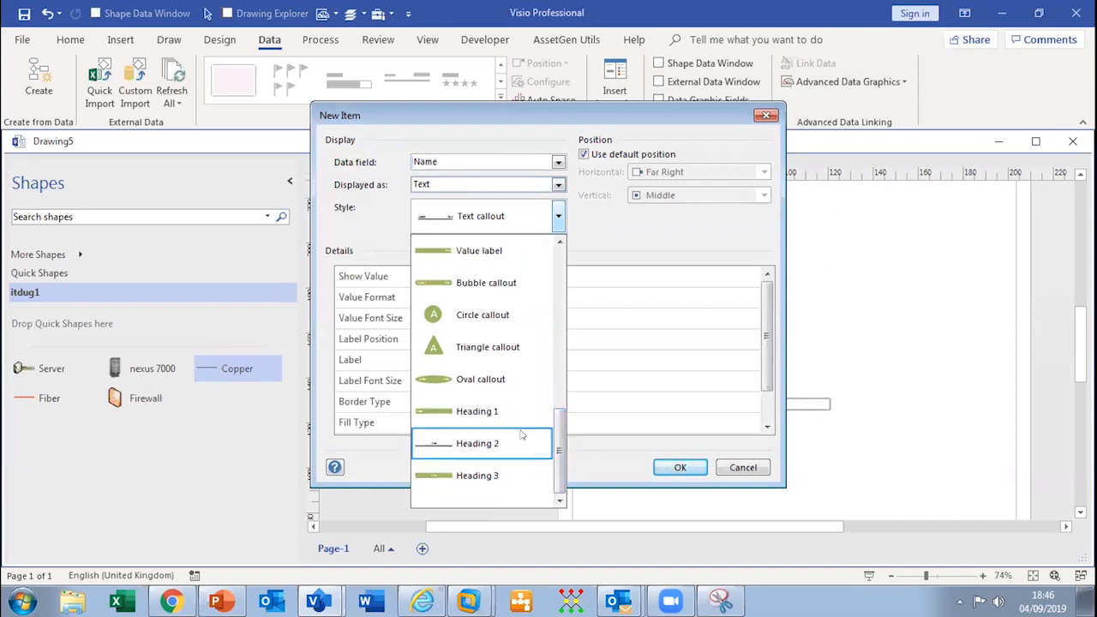
click(487, 476)
click(480, 338)
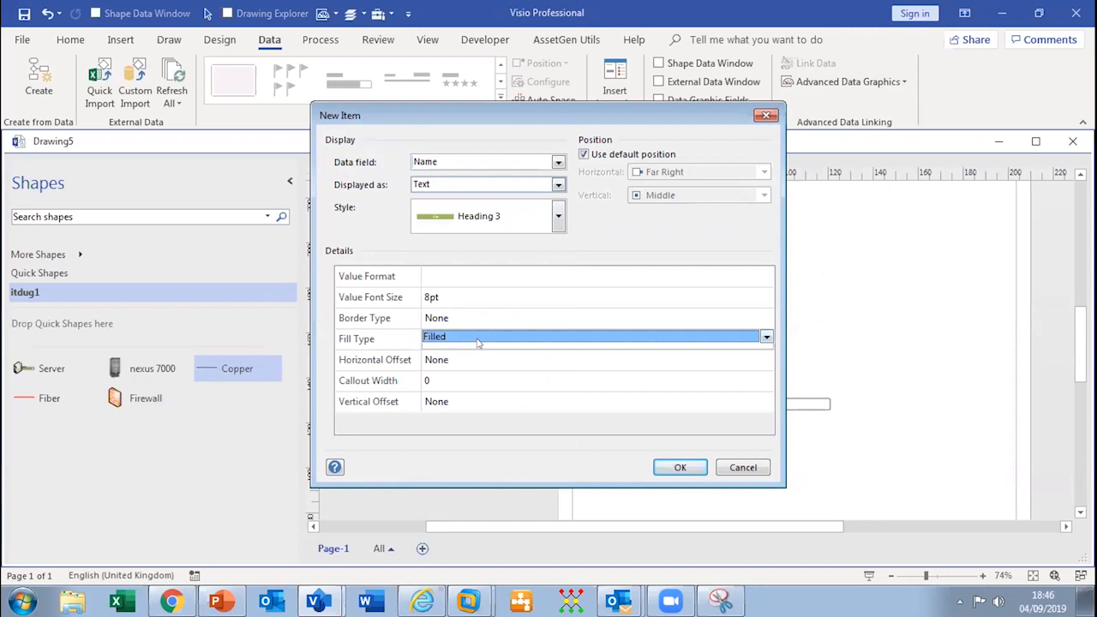
click(478, 341)
click(474, 347)
Step: Override the Name item's default position with Center horizontally and Above Shape vertically, and confirm the item
click(610, 160)
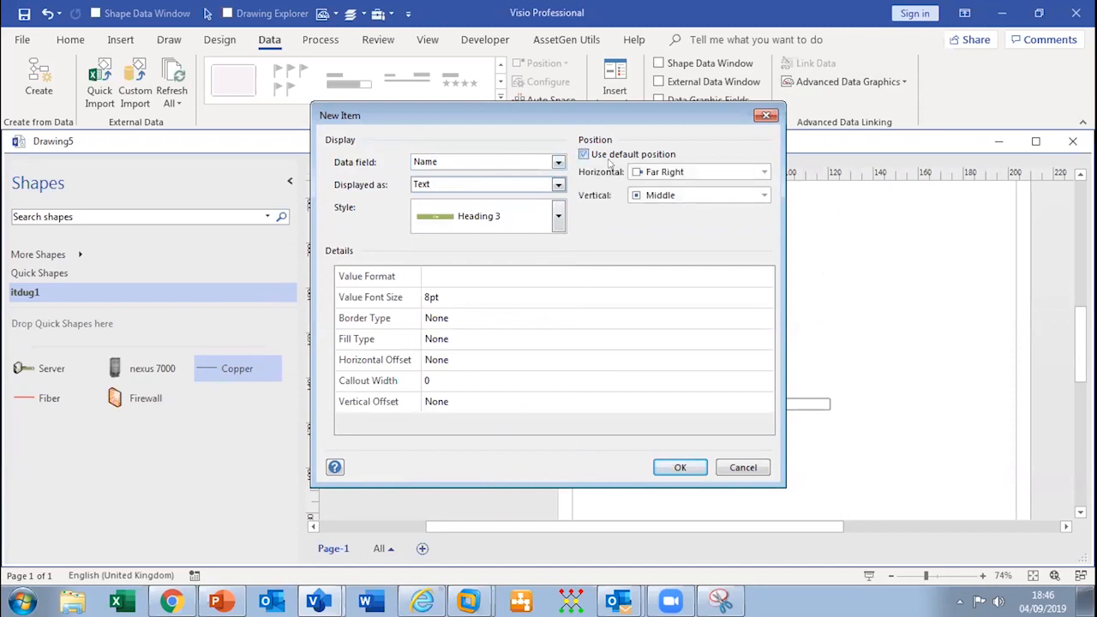
click(677, 172)
click(657, 197)
click(656, 196)
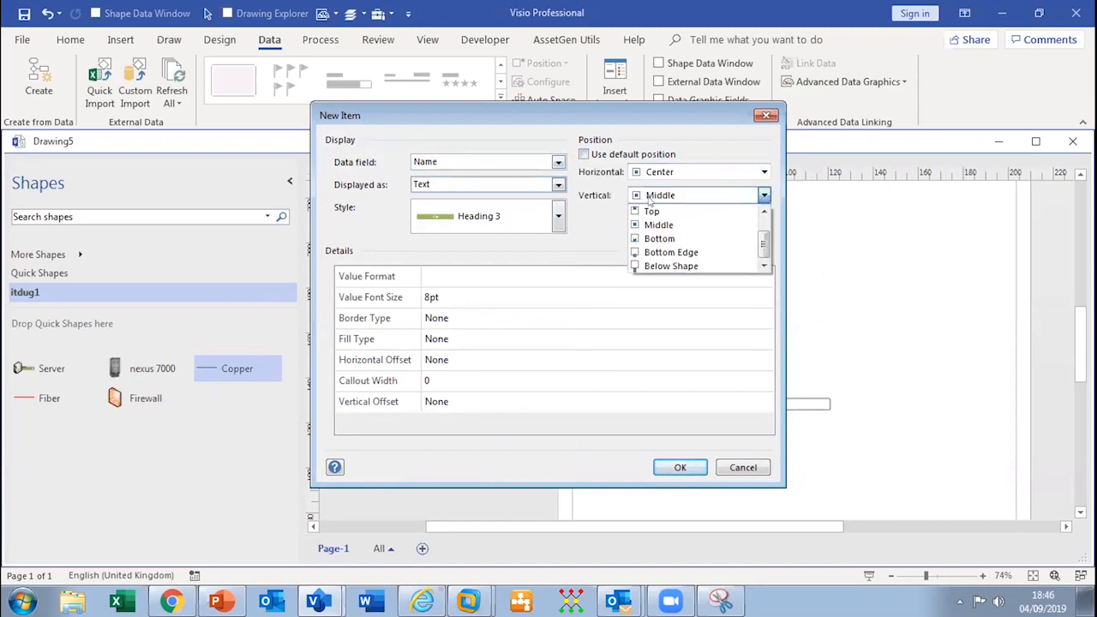
scroll(762, 244, up, 1)
click(711, 212)
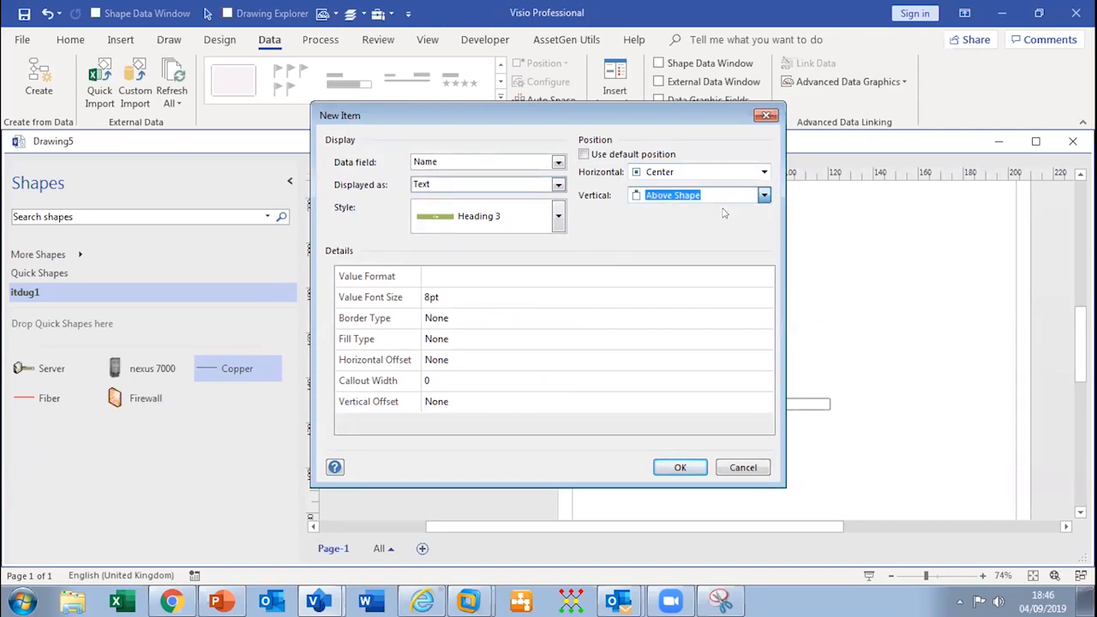
click(688, 465)
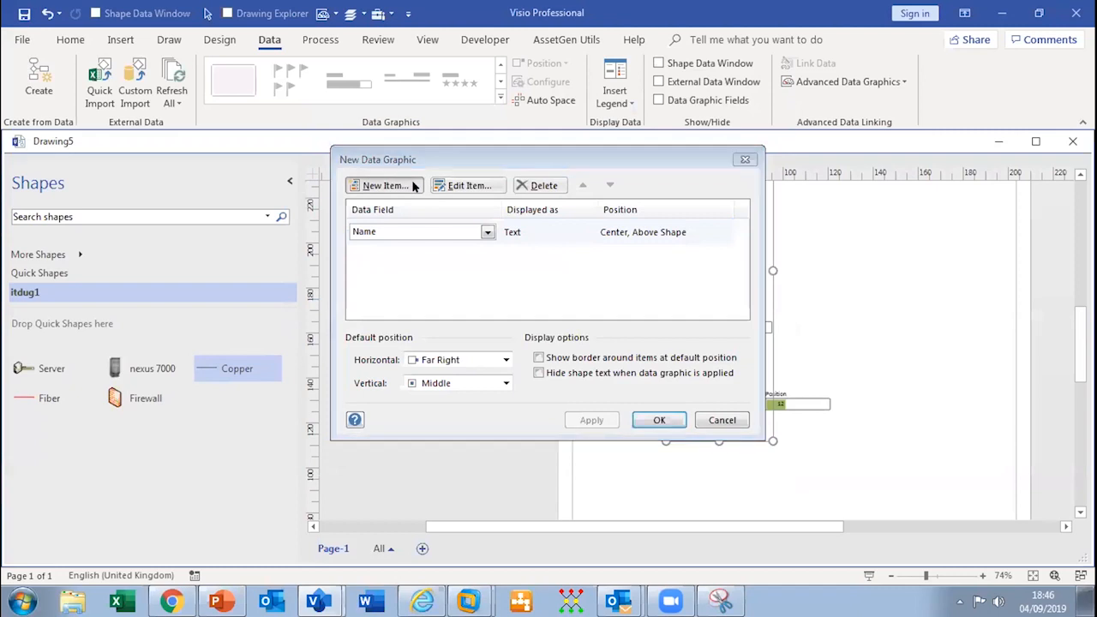
Step: Add a second item to the data graphic that shows the IP Address shape data field as Text
click(384, 185)
click(454, 163)
scroll(555, 206, down, 3)
click(533, 248)
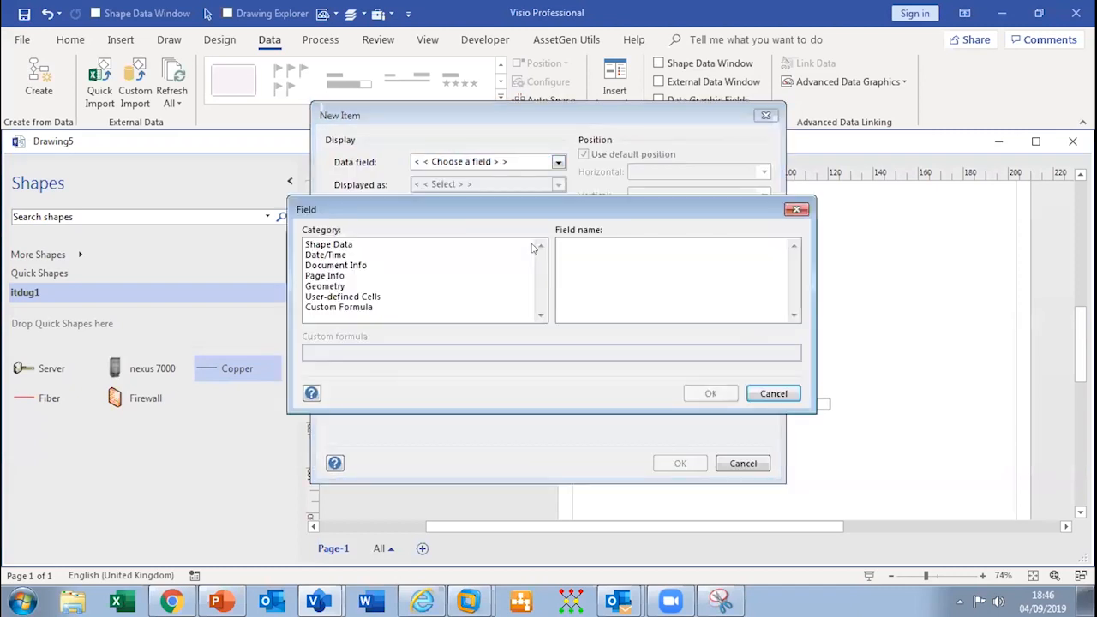
click(335, 245)
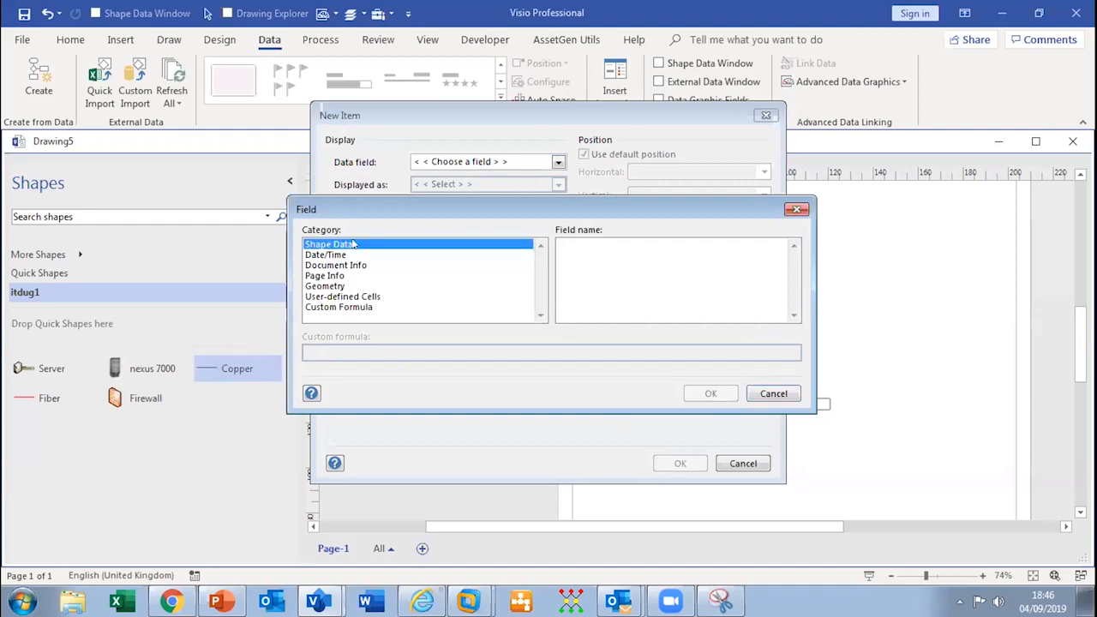
click(637, 265)
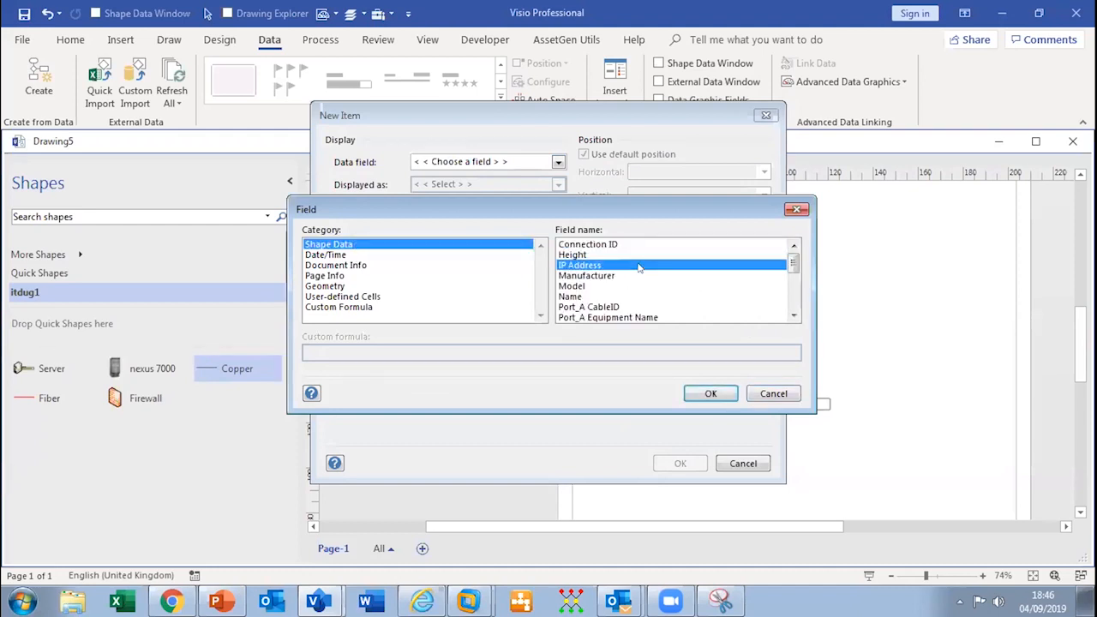
click(708, 394)
click(516, 191)
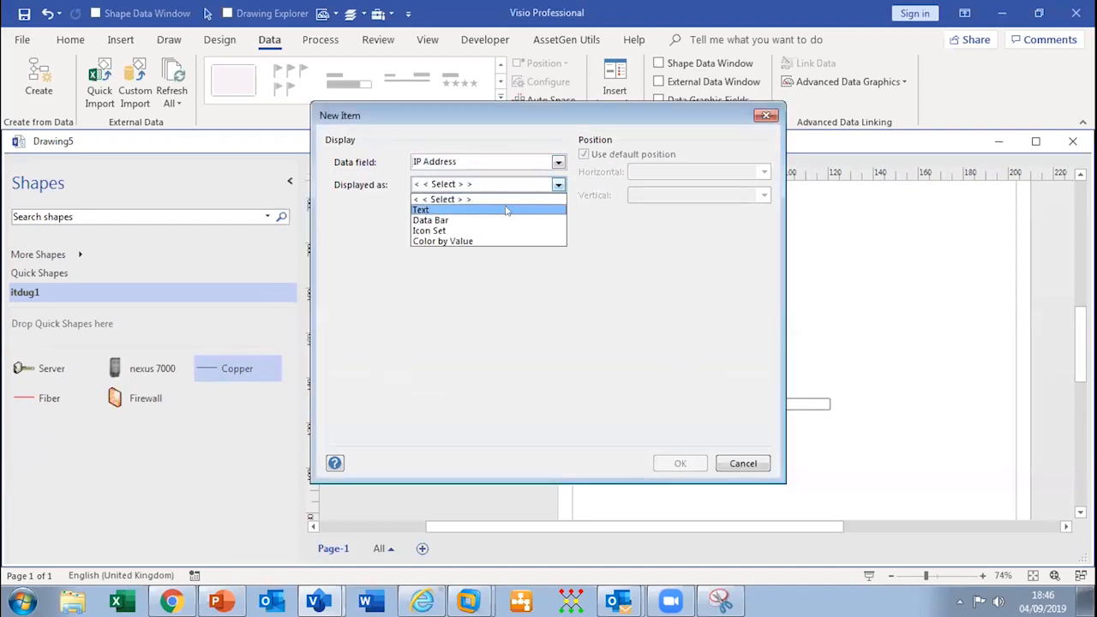
click(508, 212)
Step: Give the IP Address item the Heading 3 style with the fill type None
click(519, 218)
drag(559, 283, 559, 442)
click(509, 473)
click(479, 338)
click(446, 350)
Step: Override the IP Address item's default position with Center horizontally and Below Shape vertically
click(584, 154)
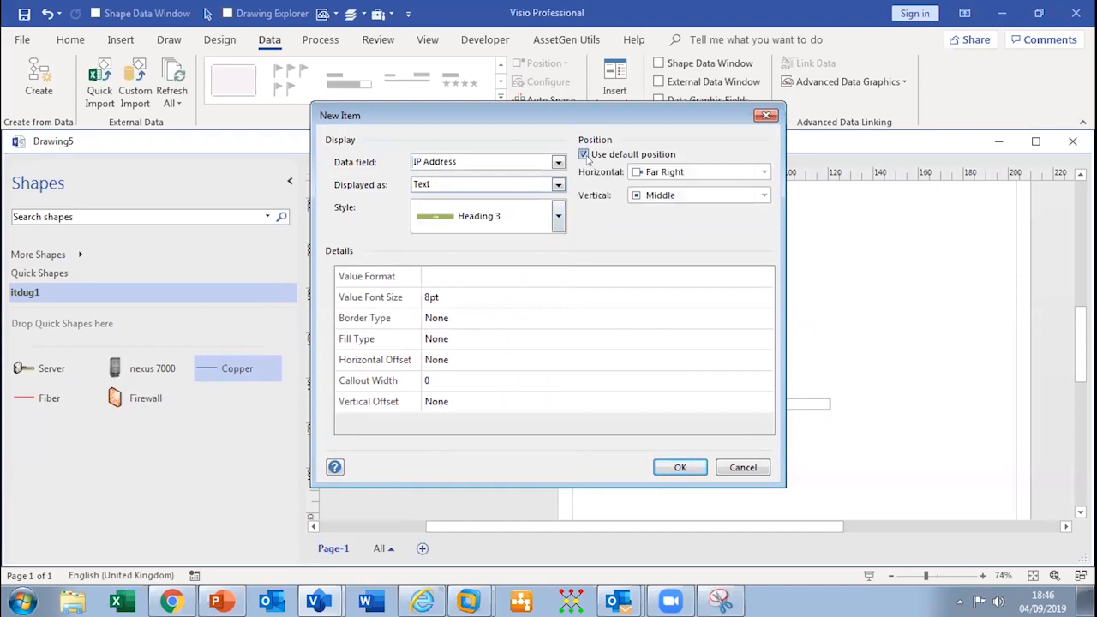
click(703, 172)
click(660, 202)
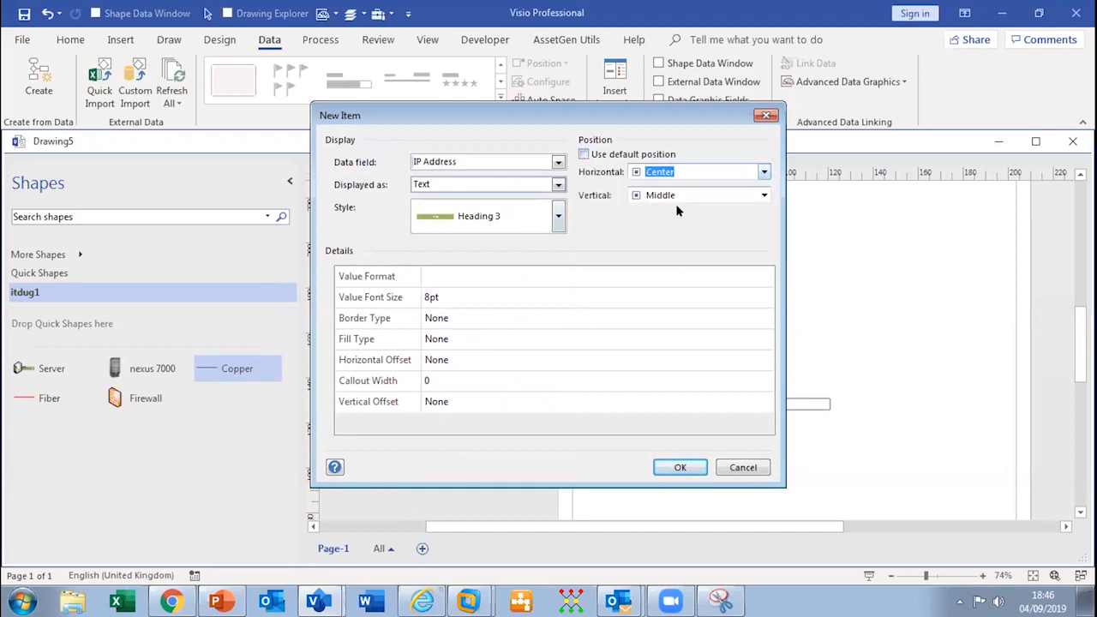
click(761, 196)
click(754, 266)
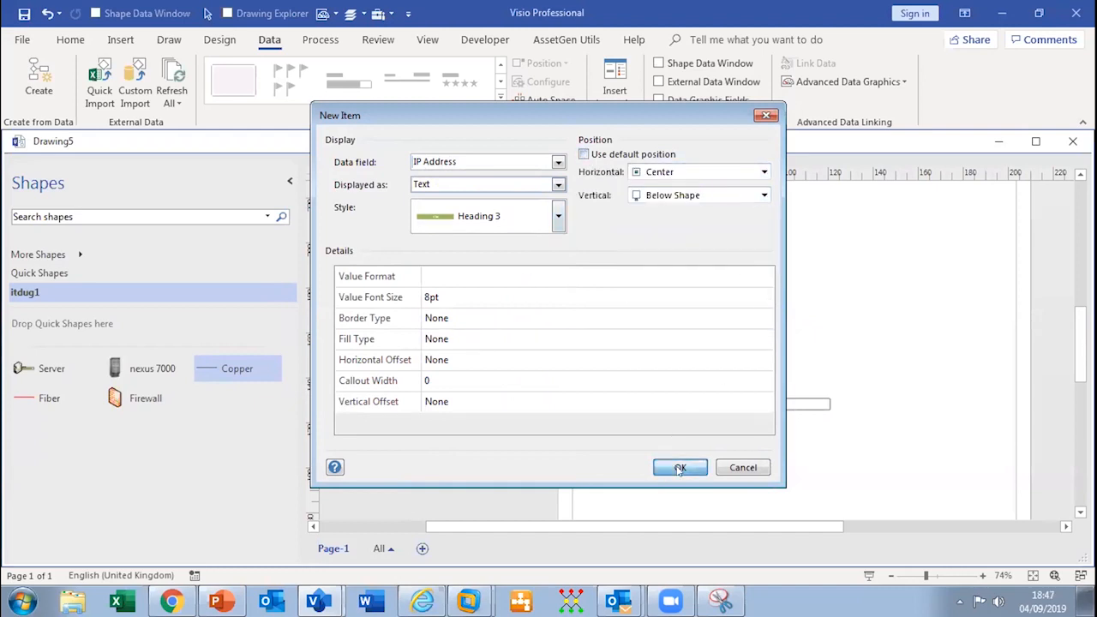
Step: Confirm the IP Address item, finish the new data graphic and apply it to the selected network shapes
click(679, 468)
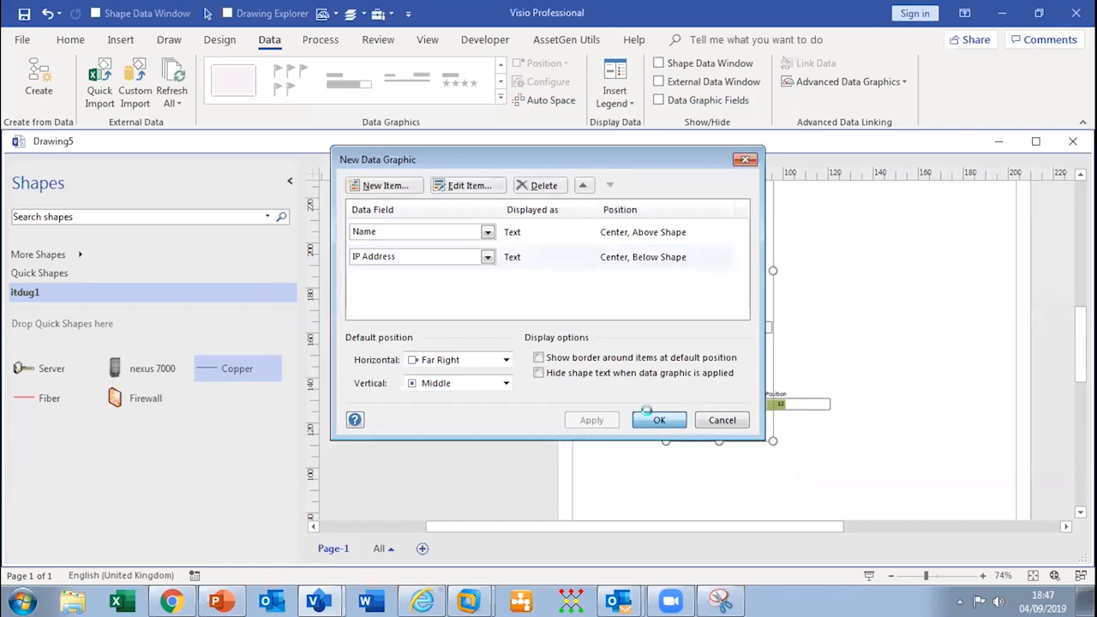
click(653, 418)
click(512, 345)
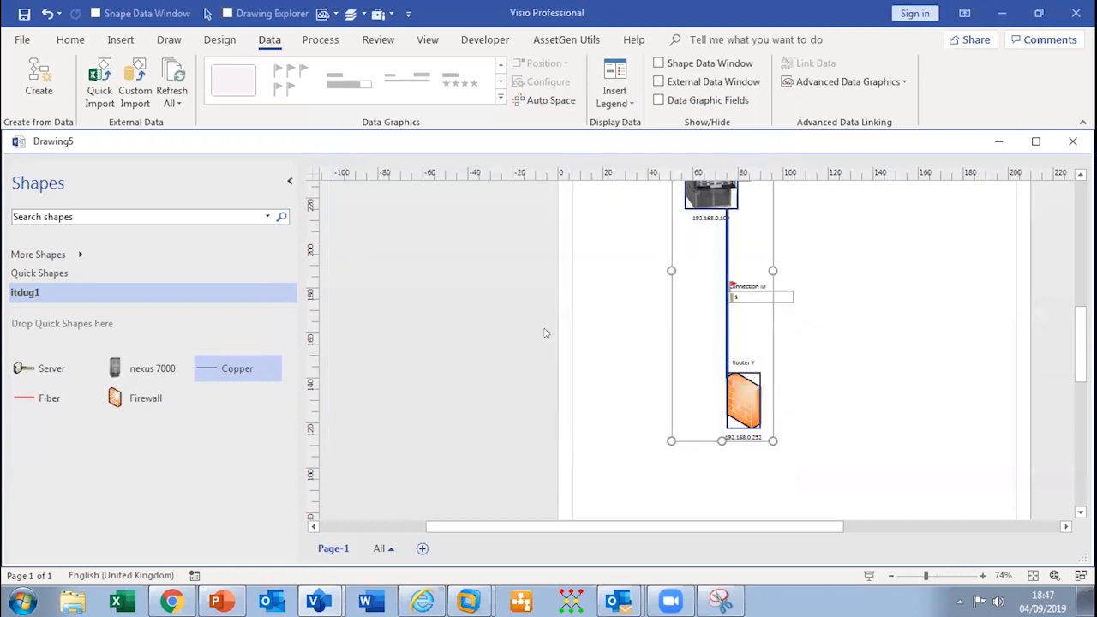
click(830, 339)
Step: Rearrange the network drawing by moving the Router Y firewall up to the right and the Switch 1 shape to the left
drag(743, 400, 872, 261)
scroll(704, 302, up, 3)
drag(704, 302, 622, 316)
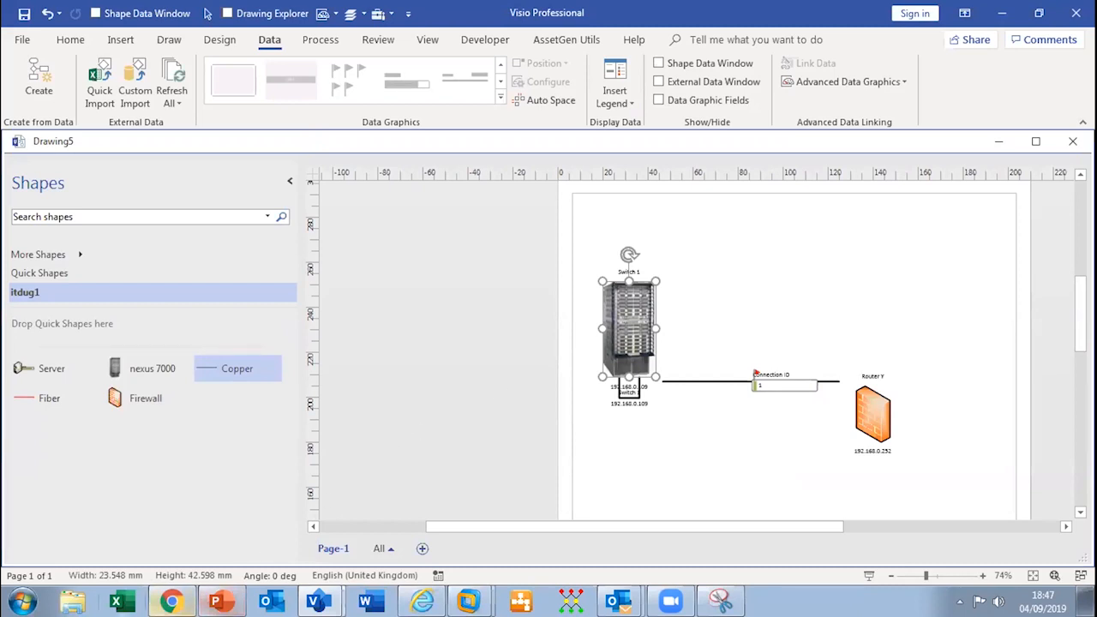
Step: Open LAN Diagram.vsdx from the Visio SMS Utilities folder and bring the core switches and their connections into view
click(72, 602)
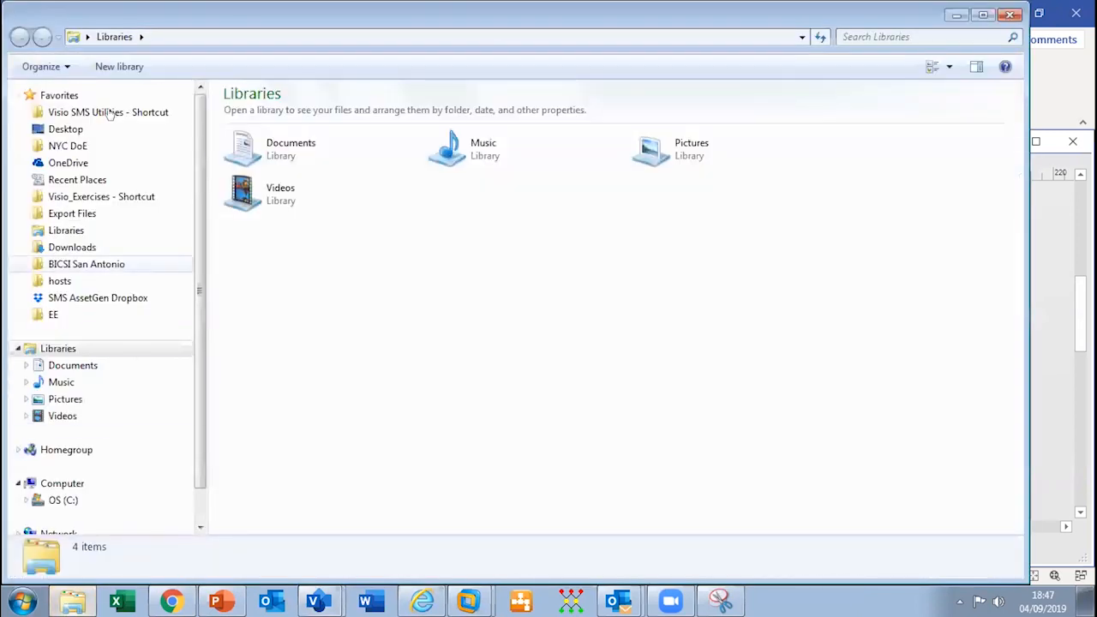
click(109, 112)
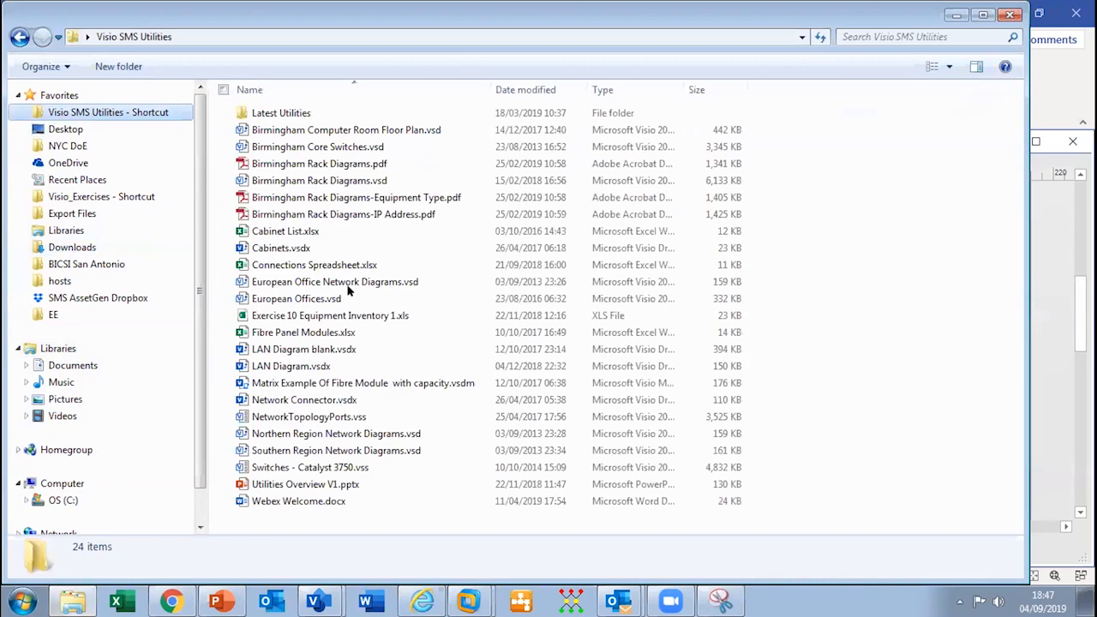
click(336, 366)
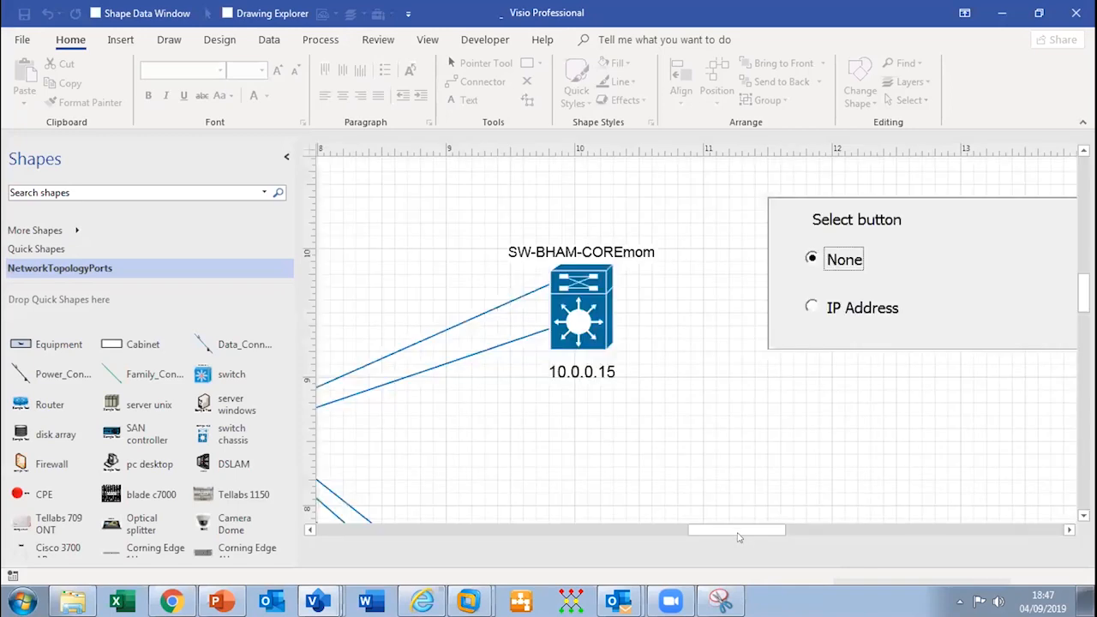
scroll(703, 521, left, 3)
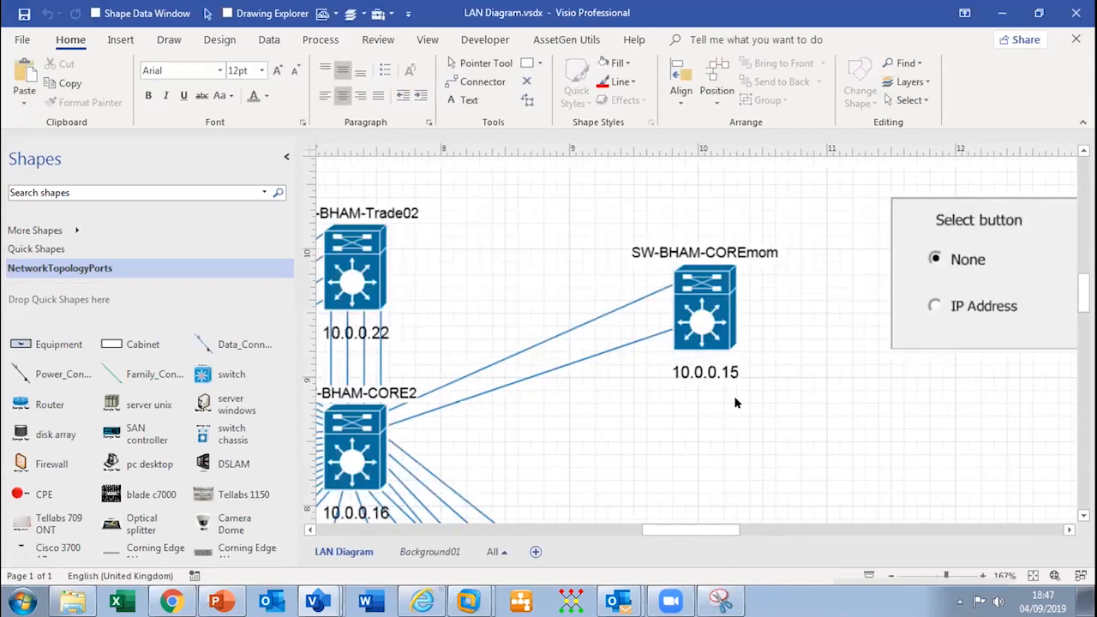
scroll(754, 405, down, 2)
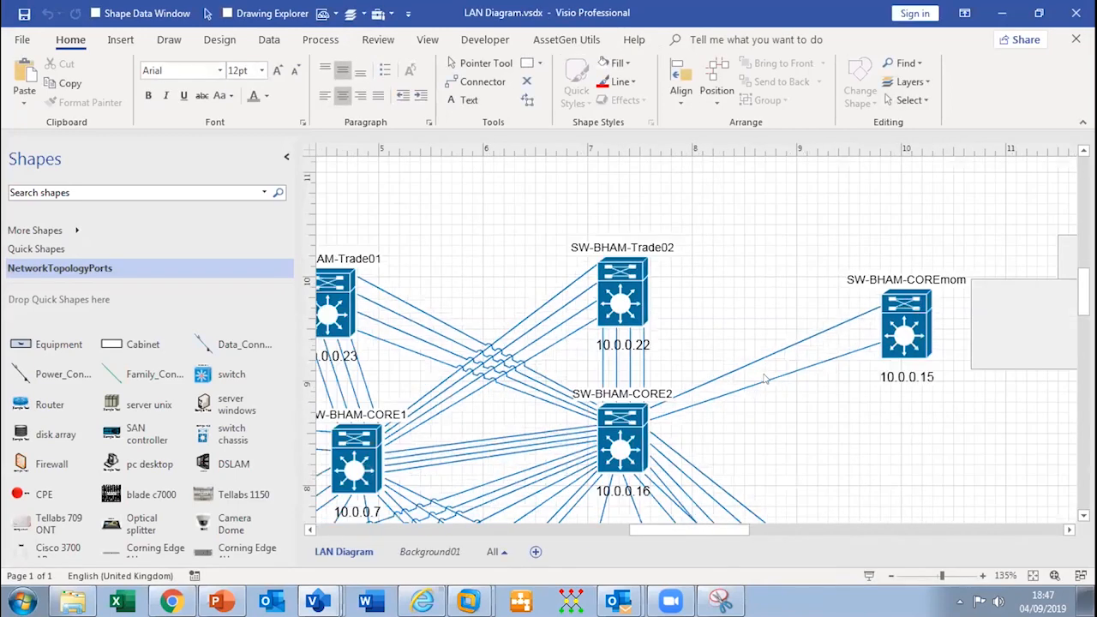
scroll(765, 379, down, 2)
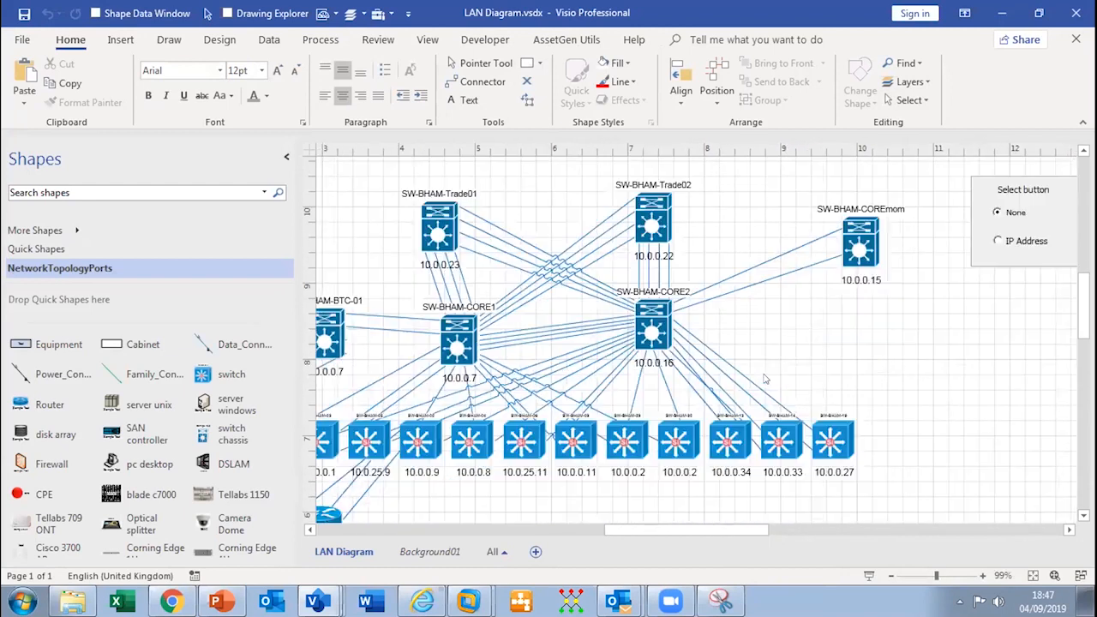
Step: Examine the shape data of the upper connector to SW-BHAM-COREmom and of that switch, and close the data display
right_click(769, 258)
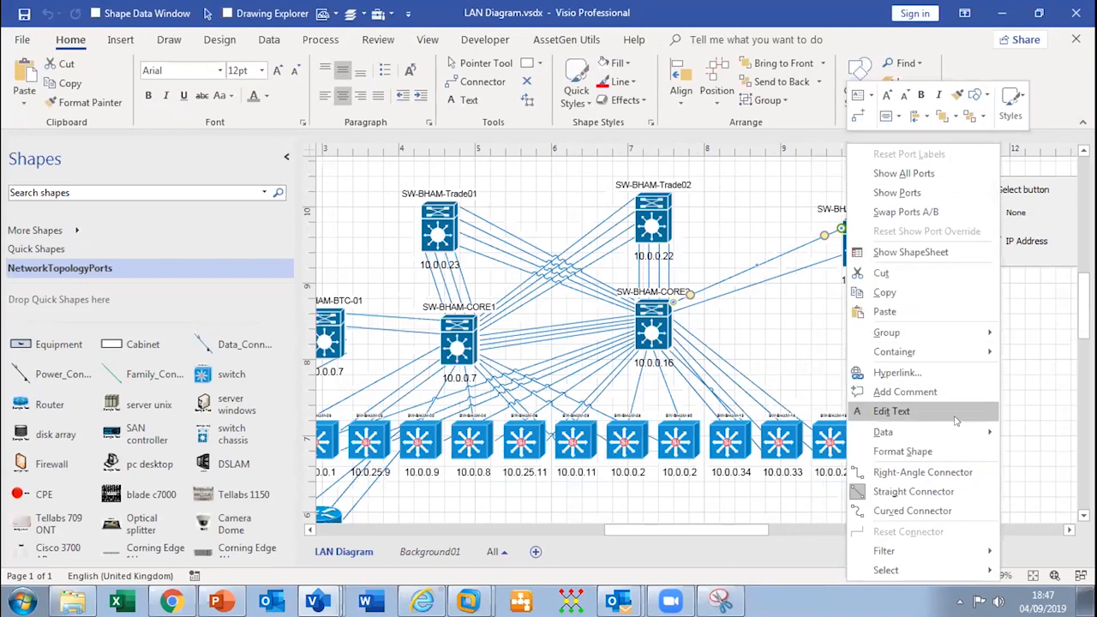
mouse_move(854, 433)
click(1041, 432)
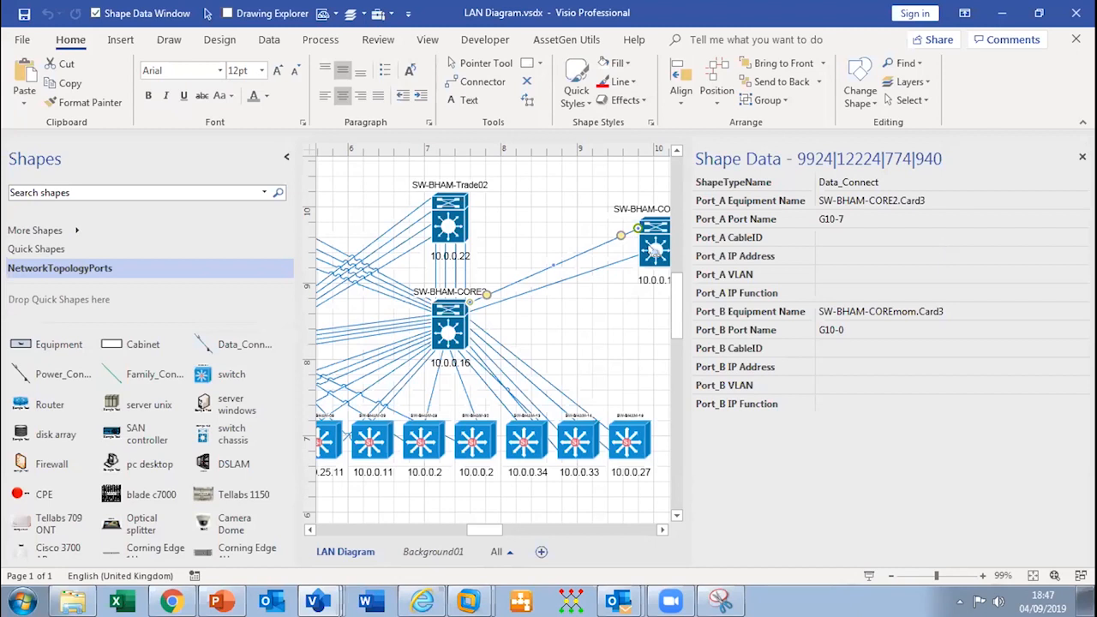
click(655, 250)
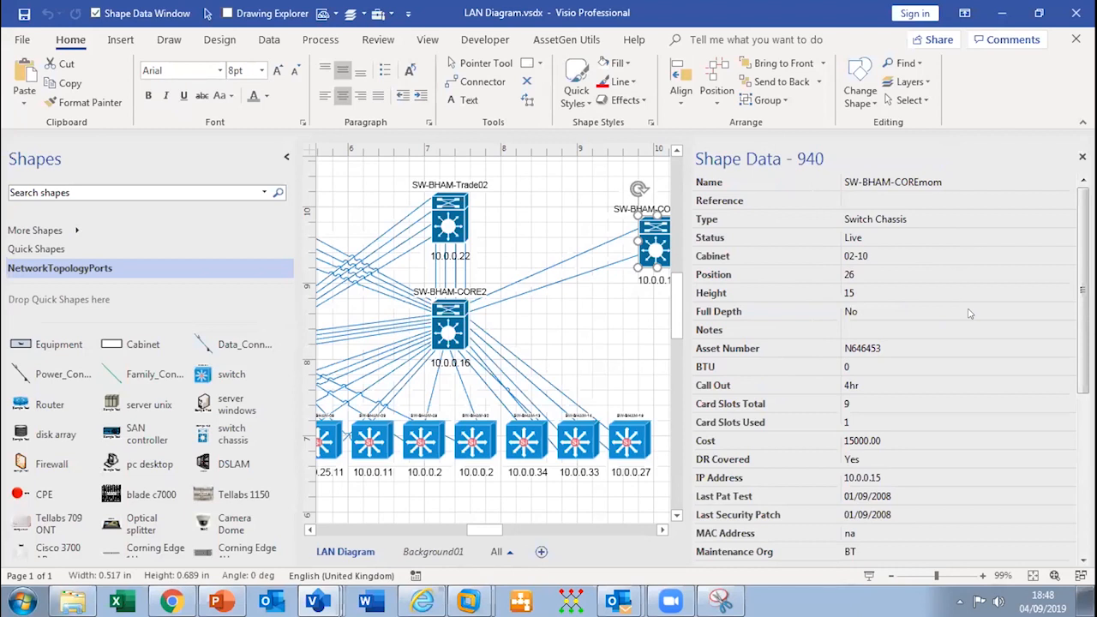
click(1082, 158)
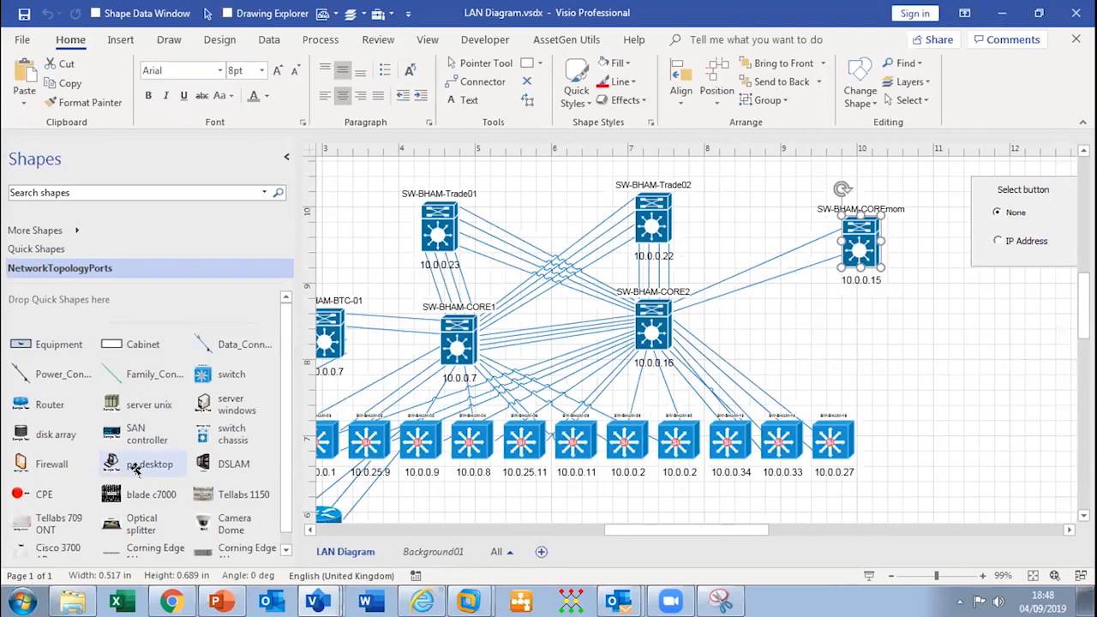
Step: Place a loose Data_Connect connector from the NetworkTopologyPorts stencil in the empty area below SW-BHAM-COREmom
drag(225, 344, 870, 339)
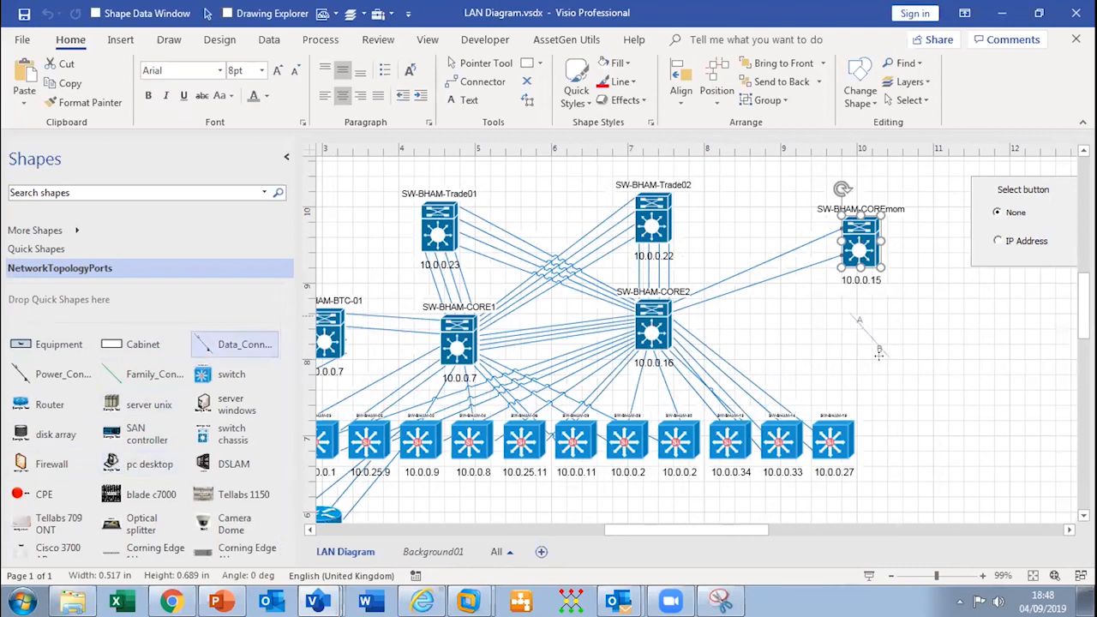
click(852, 358)
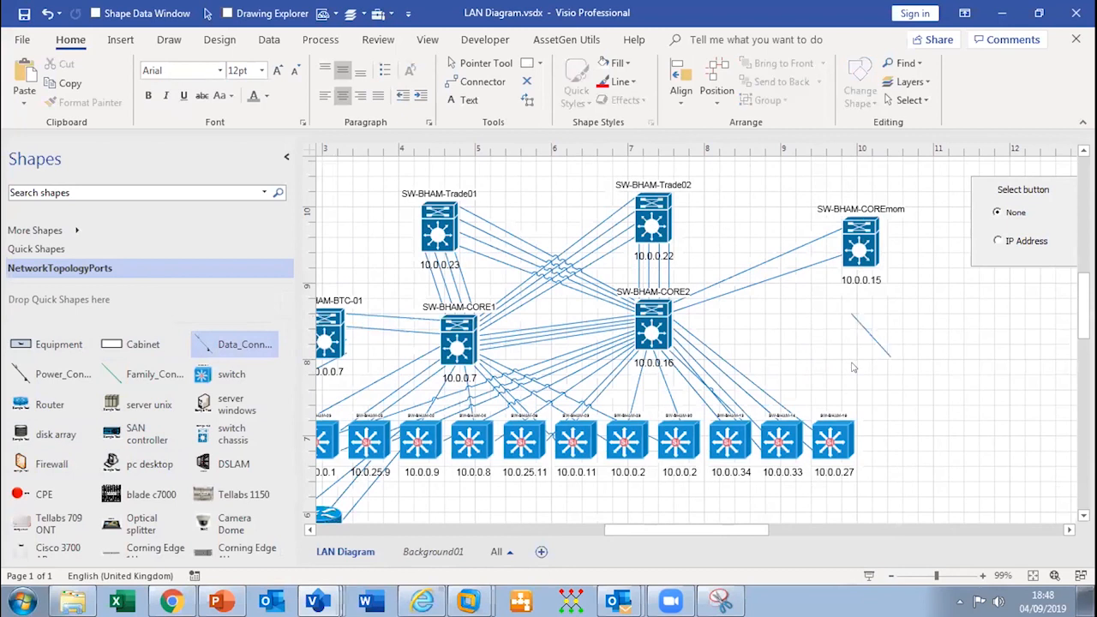
Step: Show the port labels on all connectors, starting from the lower link between SW-BHAM-CORE2 and SW-BHAM-COREmom
click(786, 271)
right_click(843, 257)
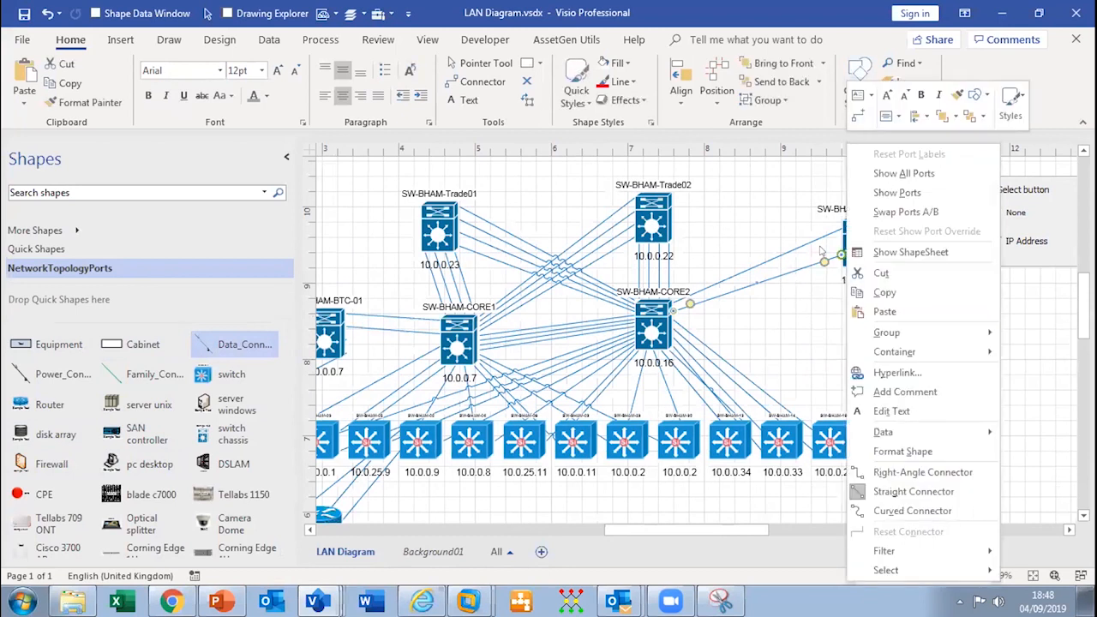
click(893, 175)
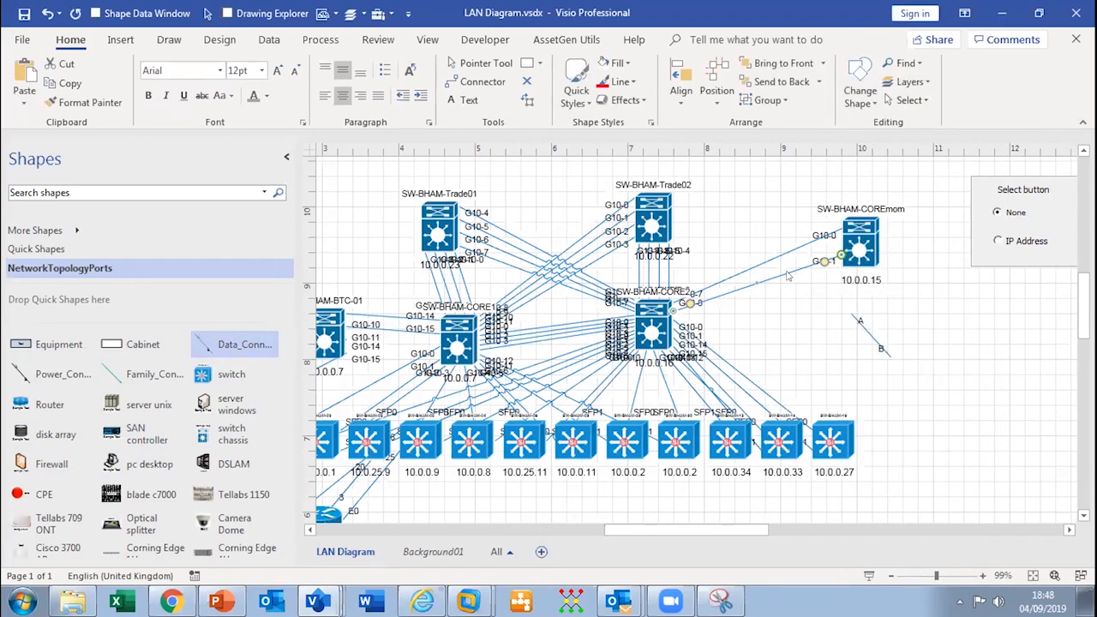
Step: Hide the port labels on the lower SW-BHAM-COREmom link, followed by those on all connectors
right_click(844, 255)
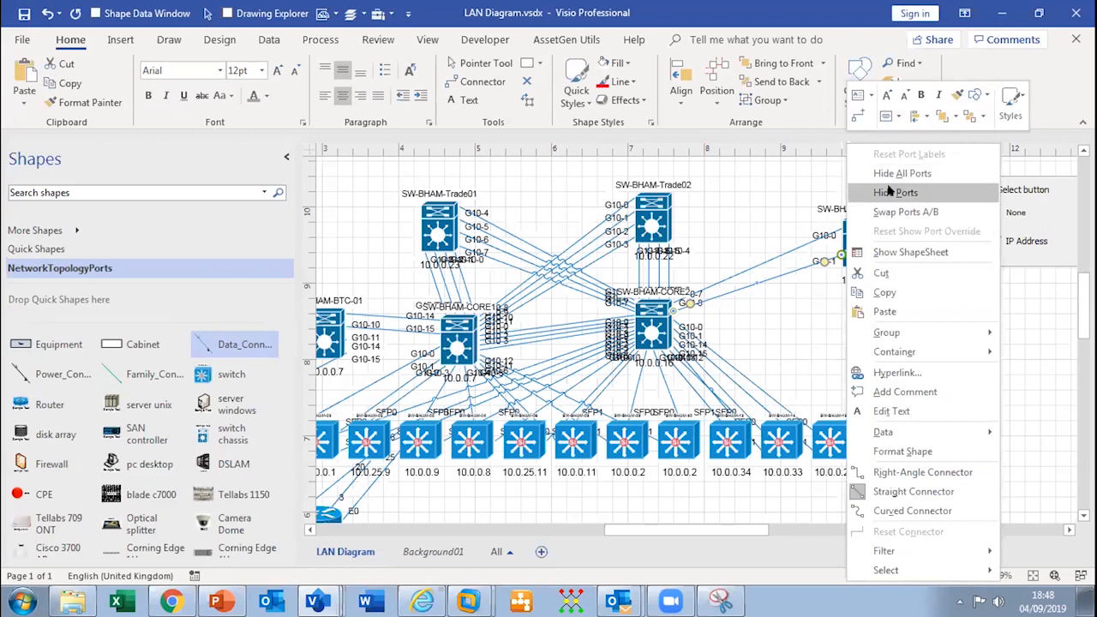
click(889, 193)
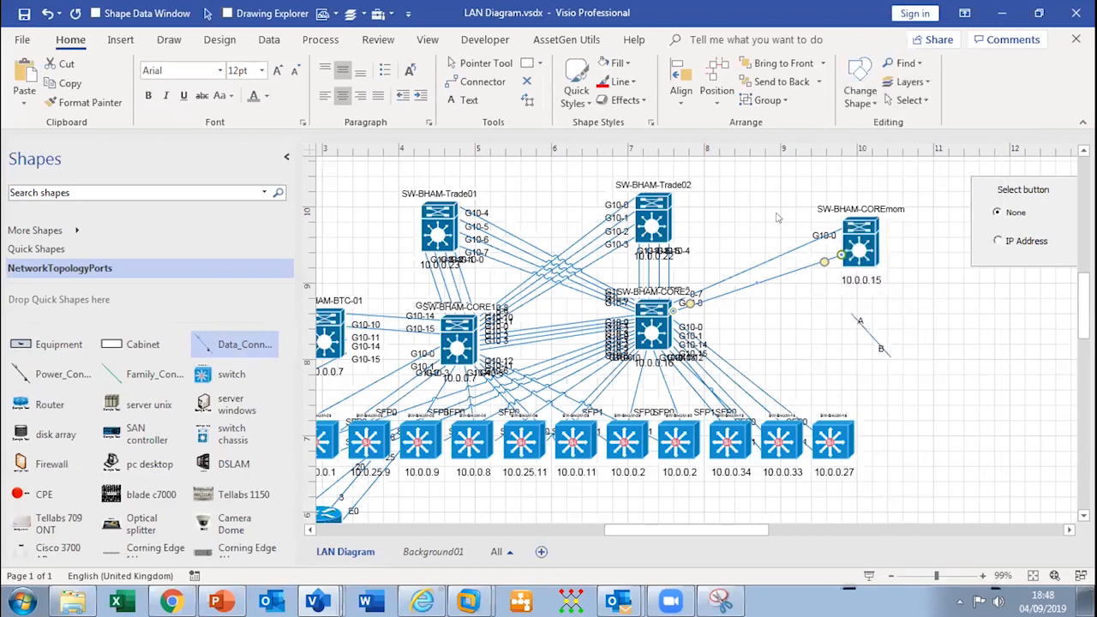
right_click(844, 255)
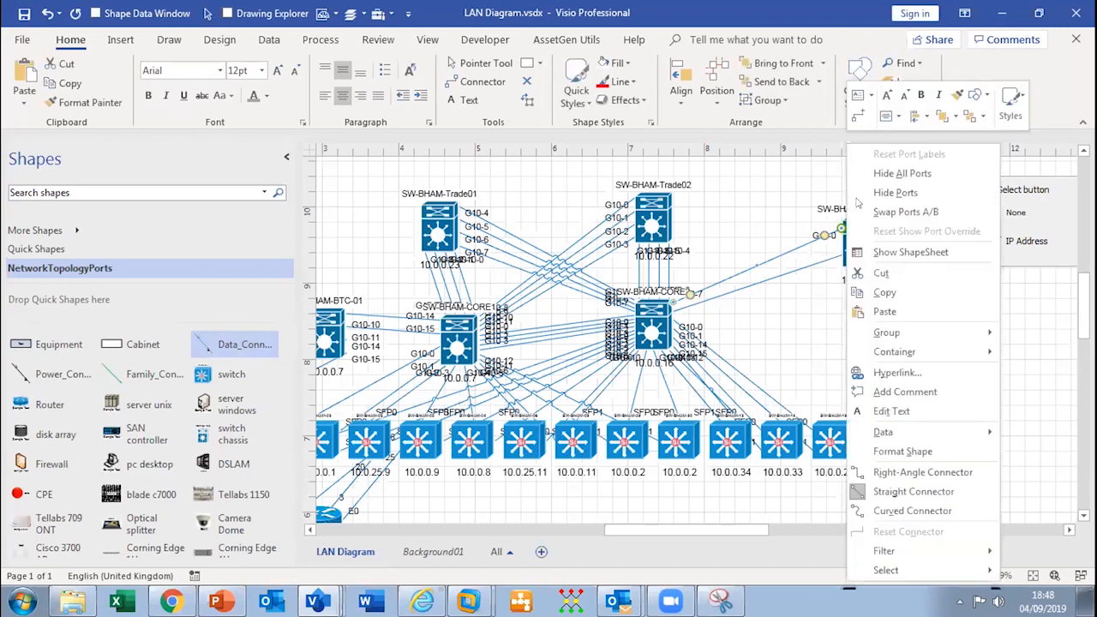
click(900, 171)
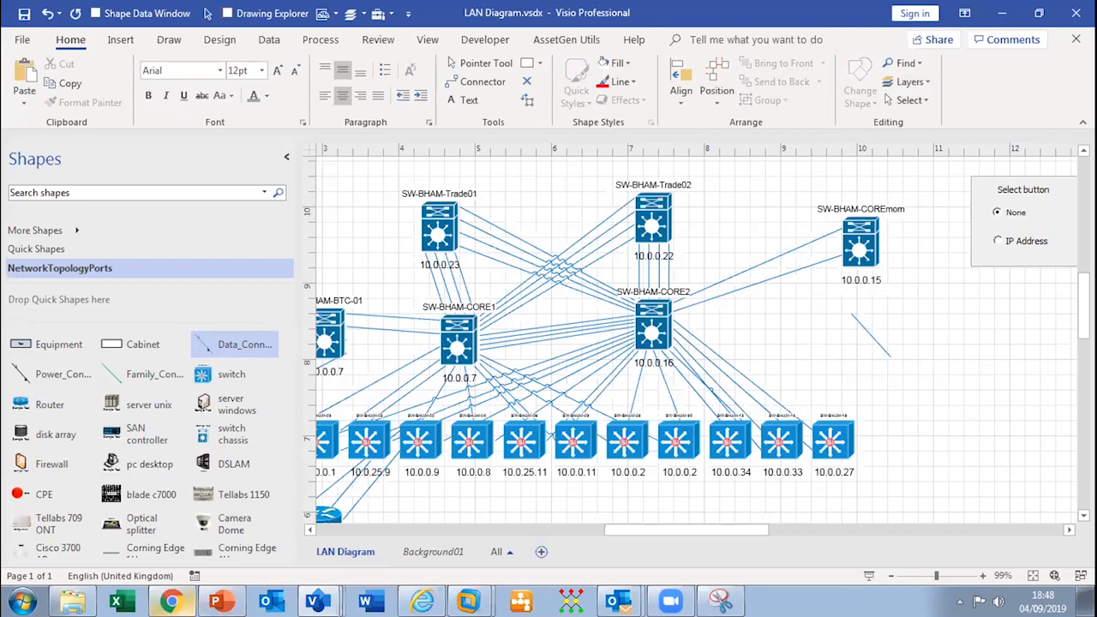
Step: Switch to the PowerPoint presentation and view the Organising Yourself slide
click(221, 602)
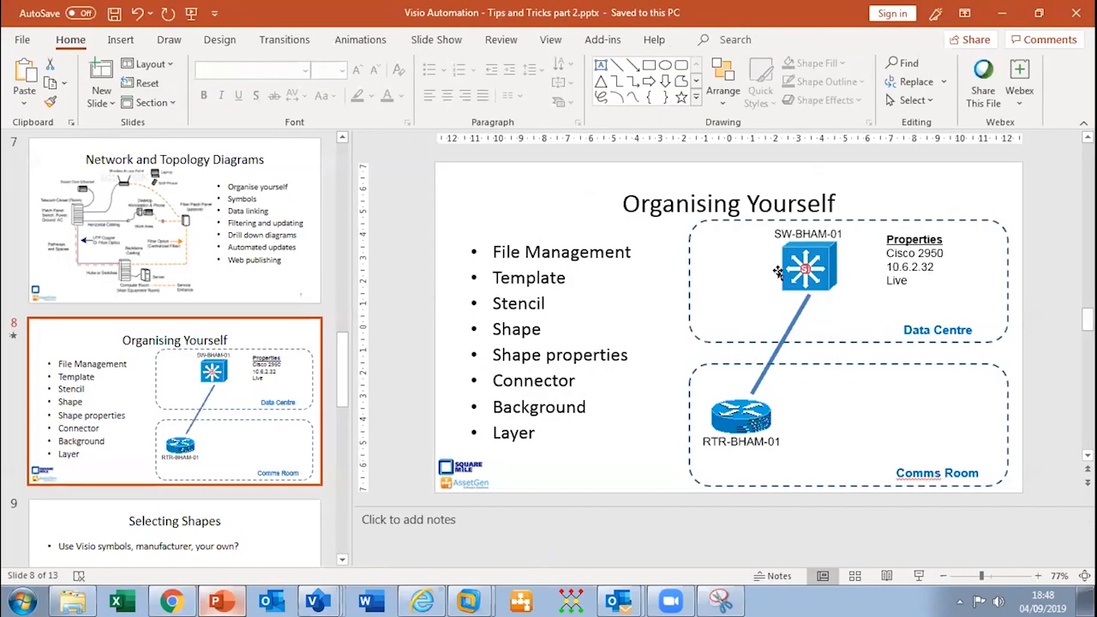
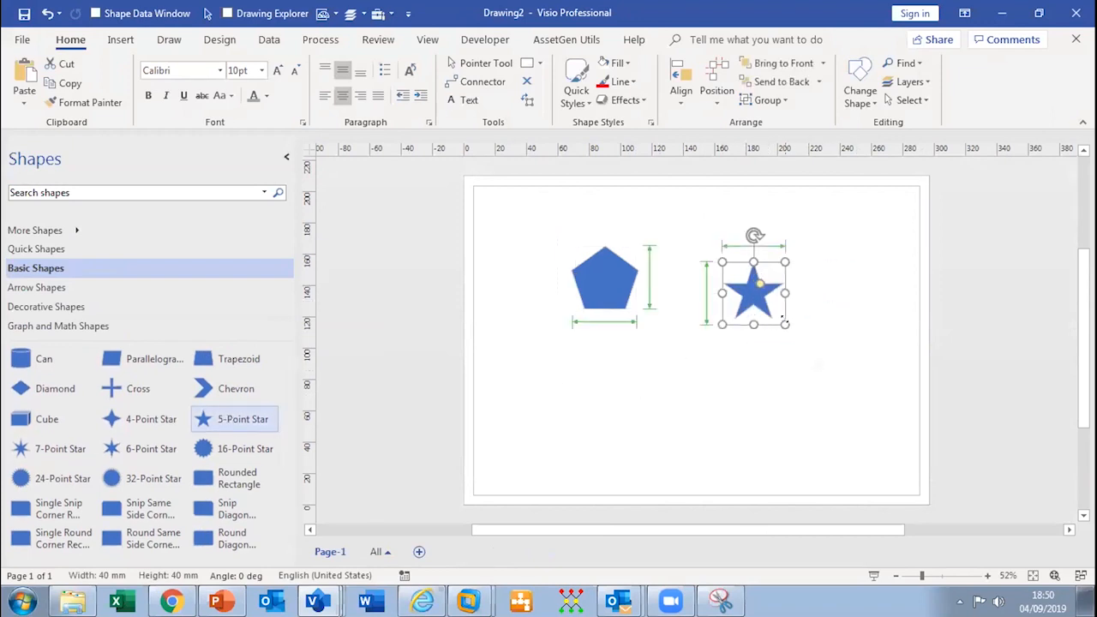
Step: In Visio's Drawing2, enlarge the five-point star beside the pentagon to about 50 mm wide and high
mouse_move(626, 281)
mouse_down()
mouse_move(615, 299)
mouse_move(625, 297)
mouse_up()
scroll(675, 294, up, 2)
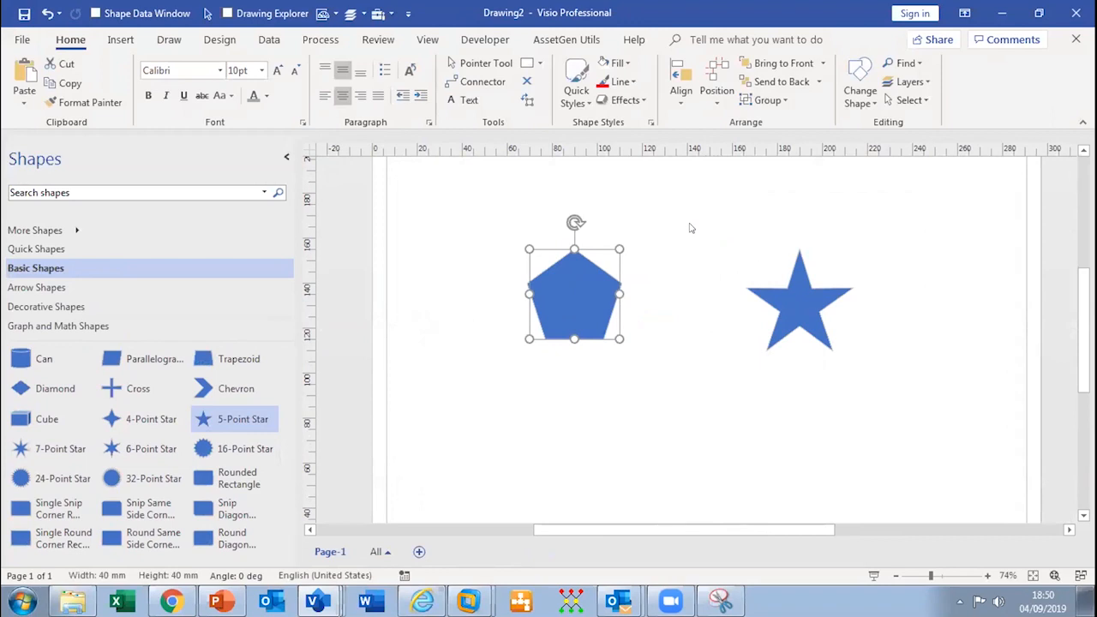
click(672, 204)
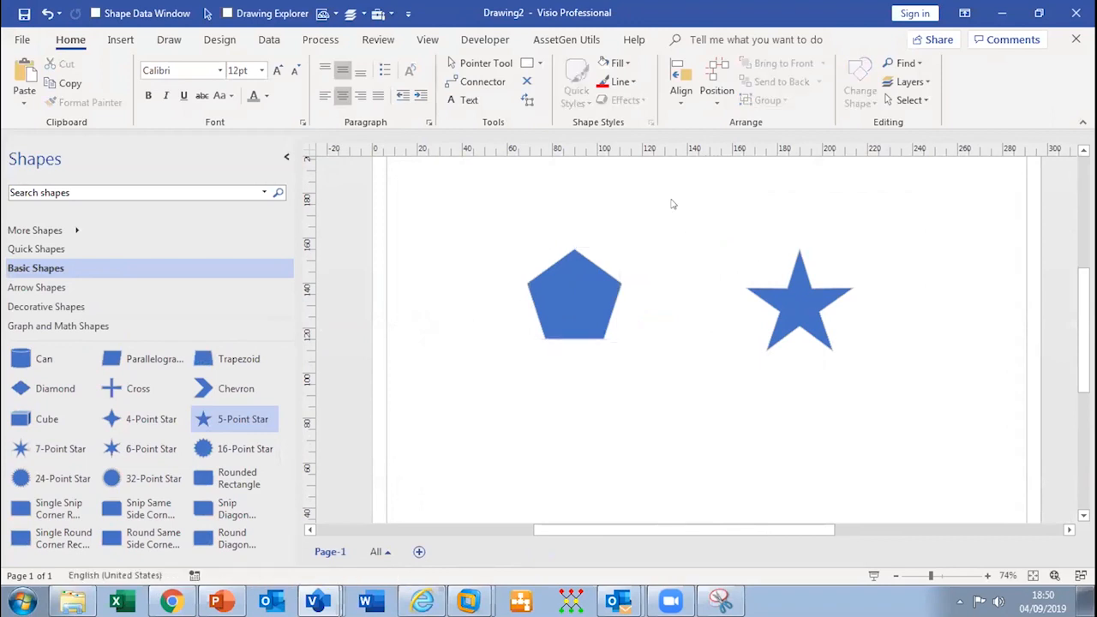
Step: Draw an unattached connector above the pentagon and the star, and leave the Connector tool
click(484, 84)
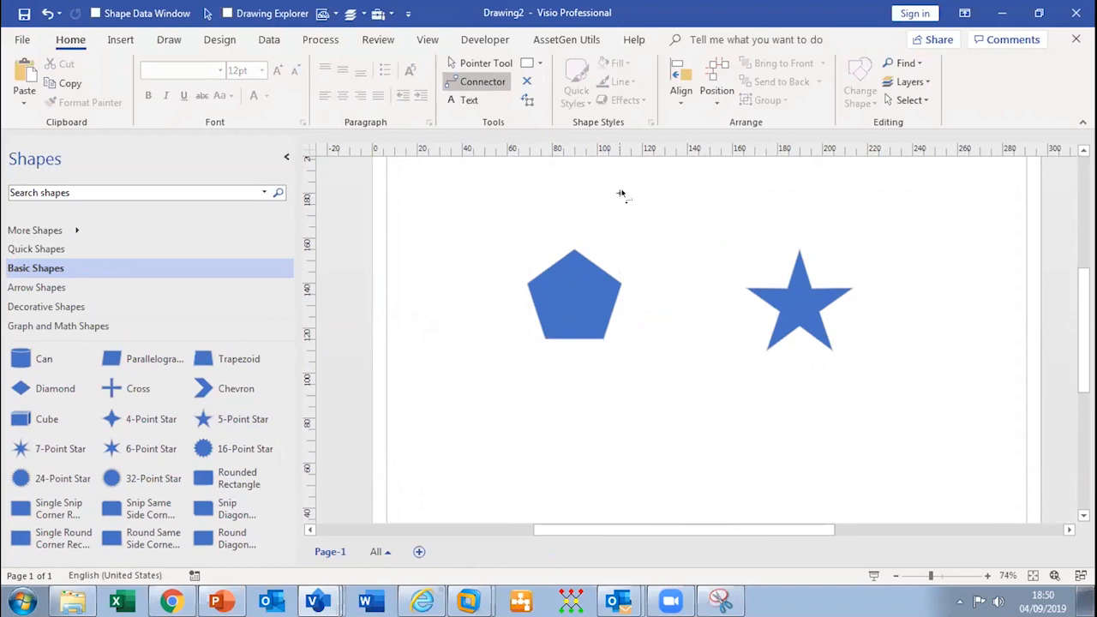
drag(627, 197, 759, 221)
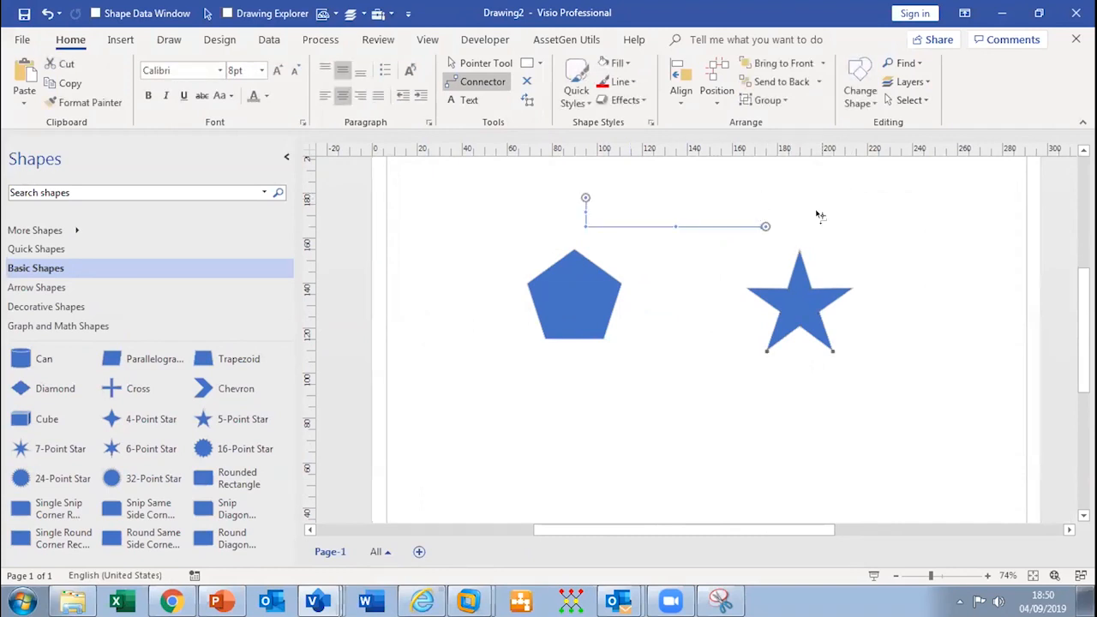
click(468, 61)
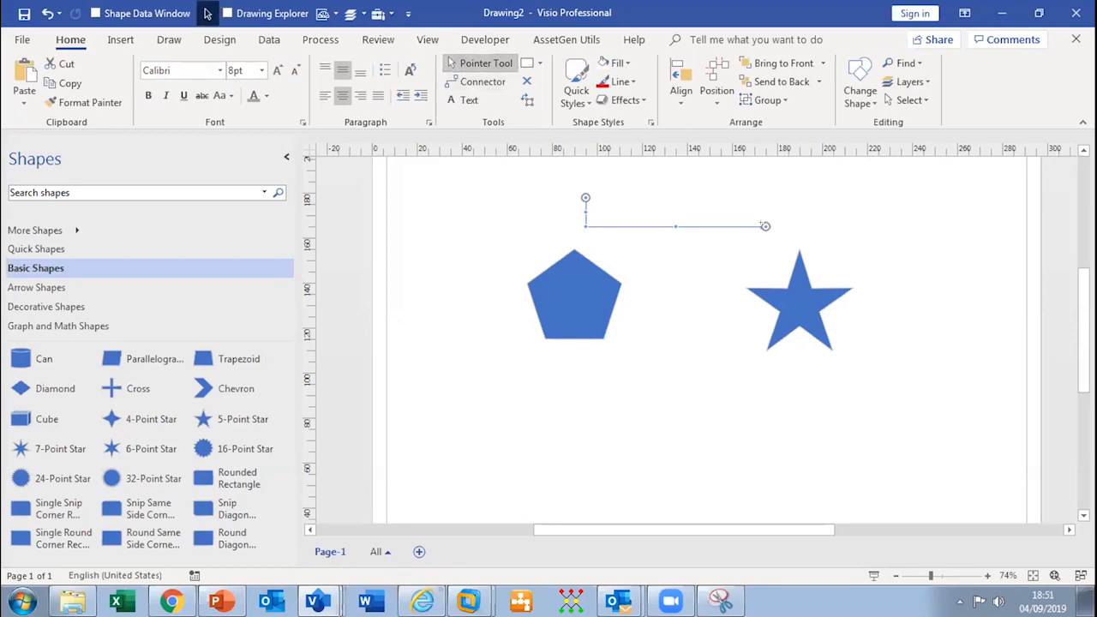
Step: Glue the connector's end to the whole star shape and its start to the whole pentagon shape
drag(766, 230, 768, 243)
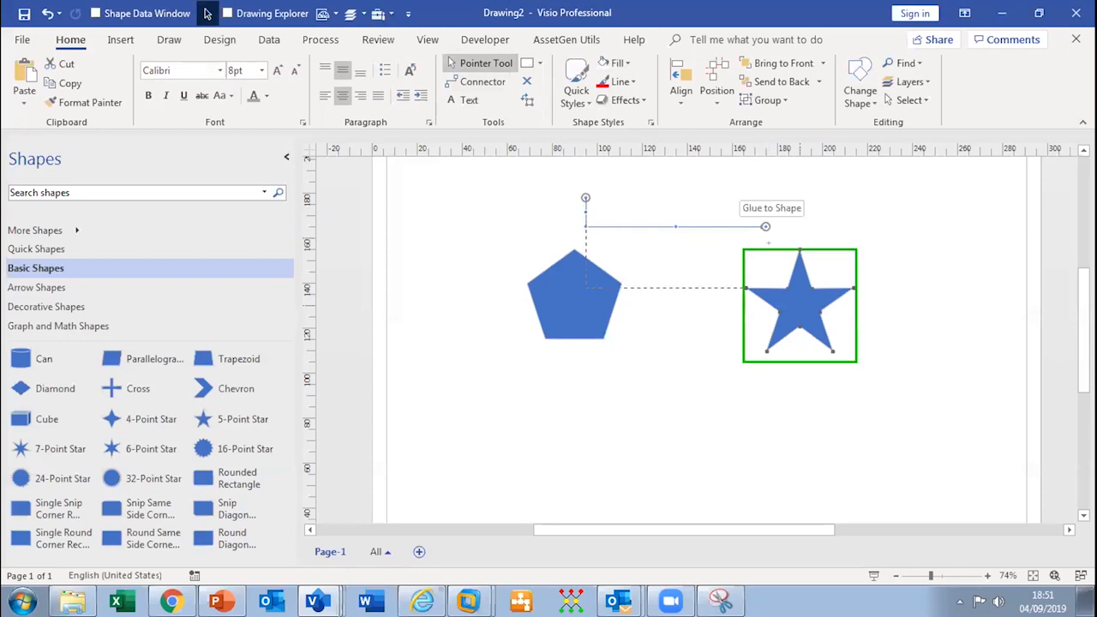
drag(768, 243, 768, 243)
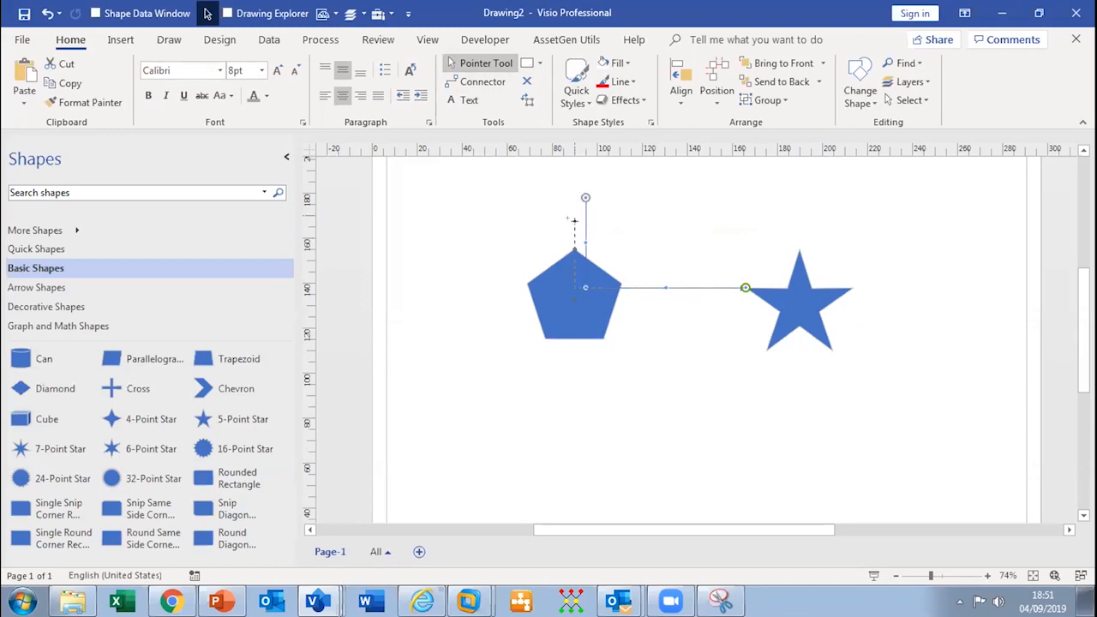
click(573, 249)
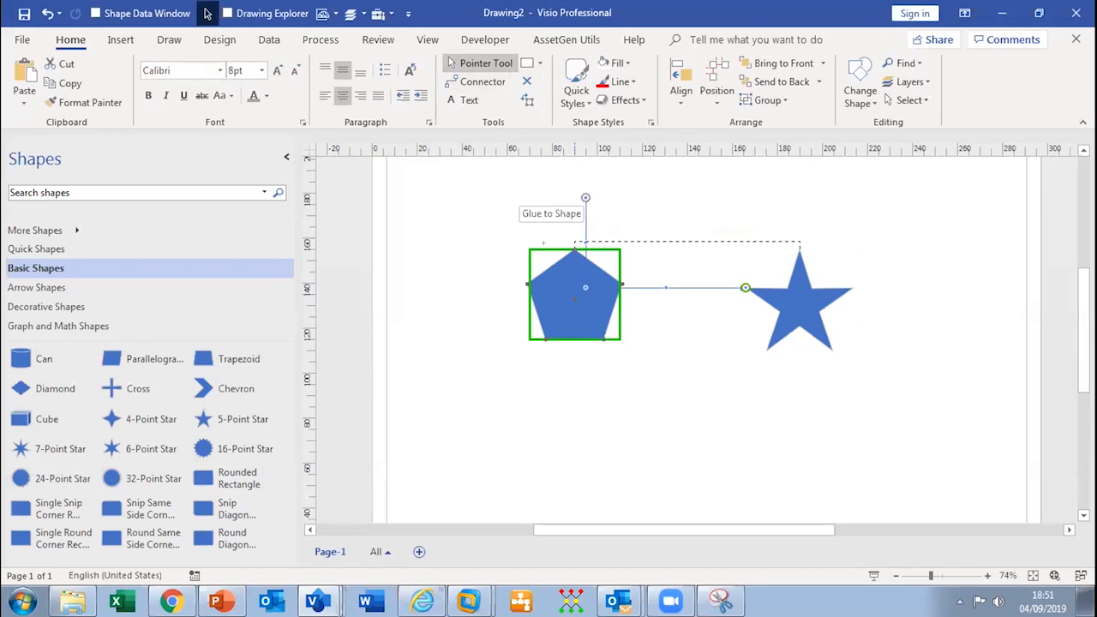
drag(586, 198, 543, 243)
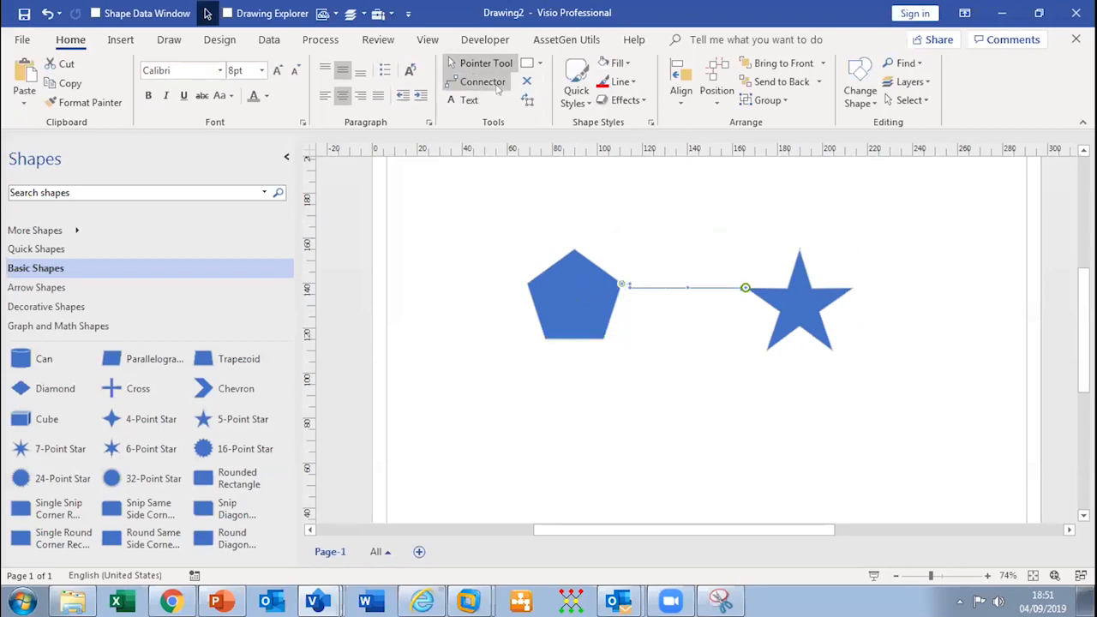
Step: Test the glued connector by moving the star below the pentagon, the pentagon to the right and the star back up to the left
drag(790, 281, 566, 431)
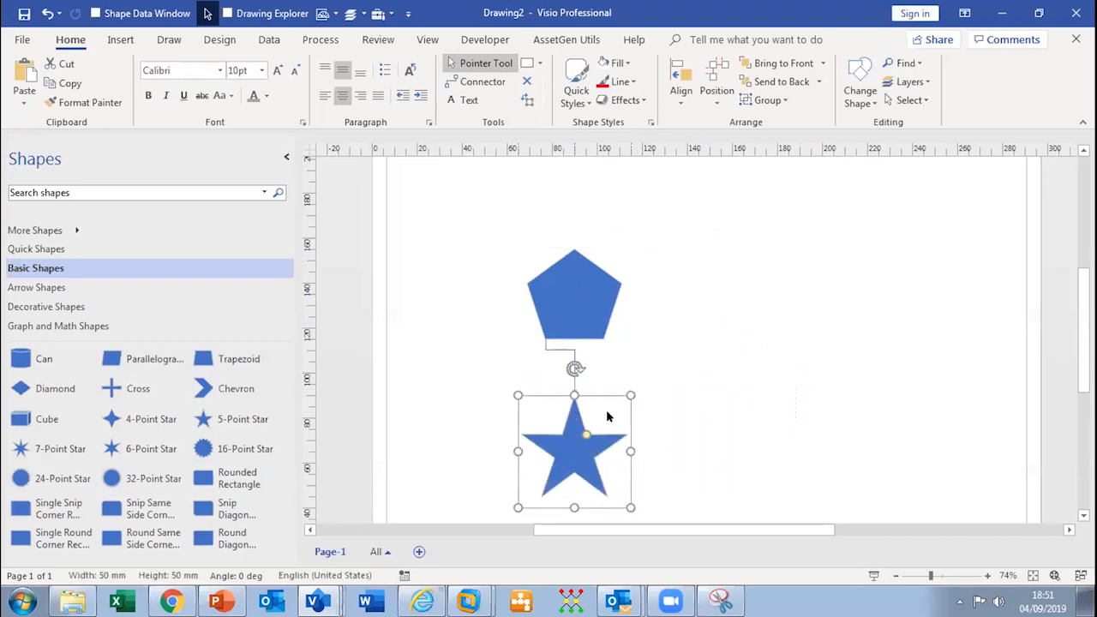
drag(588, 302, 823, 307)
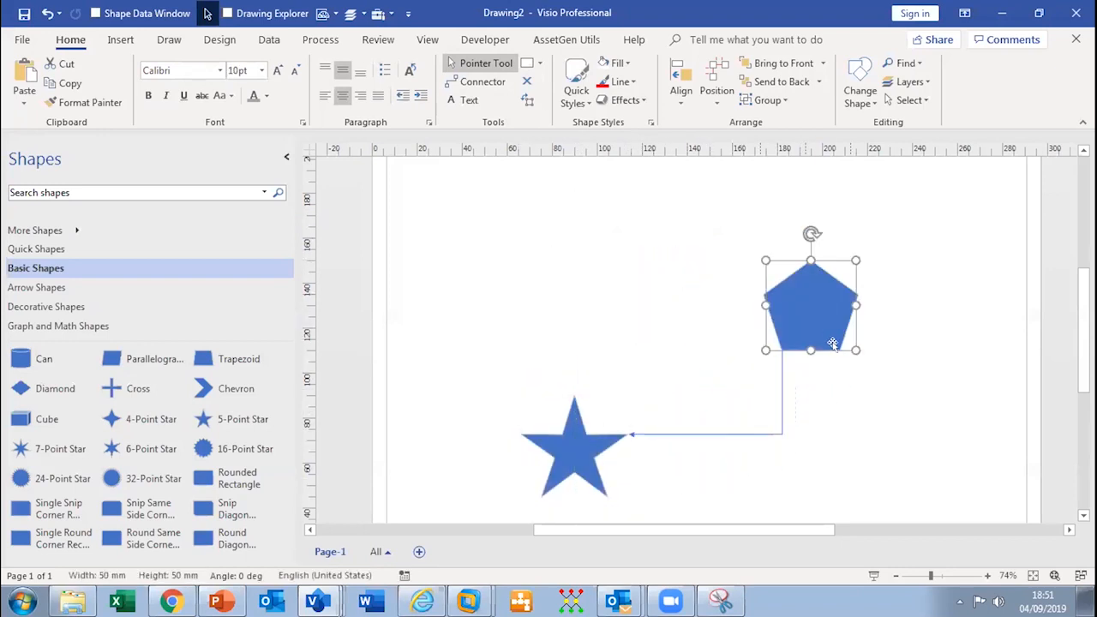
drag(570, 447, 551, 272)
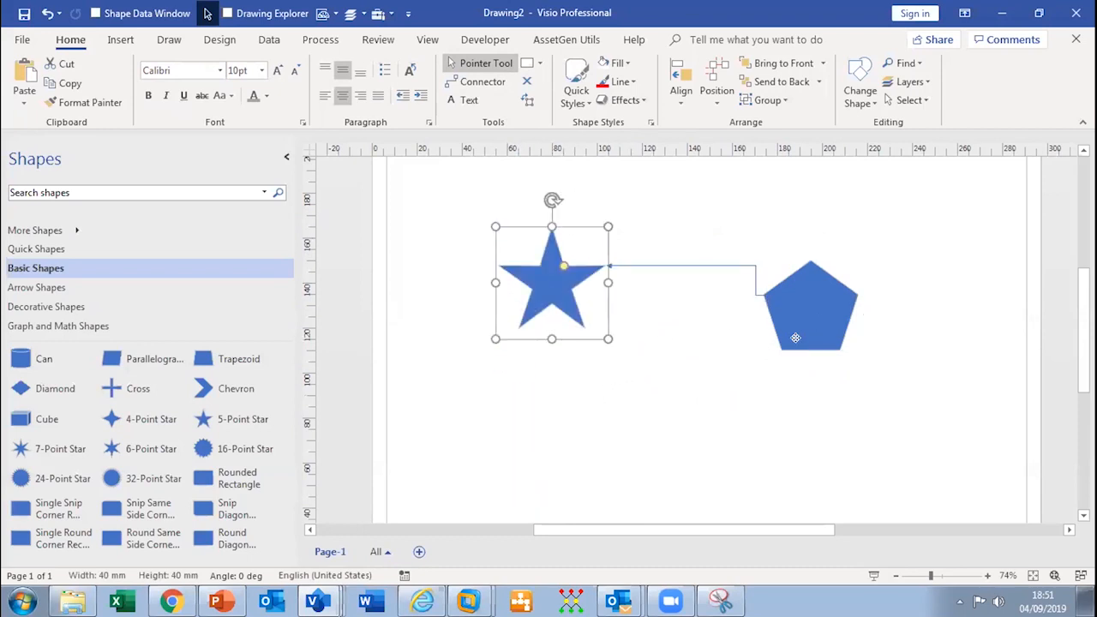
Step: Test the whole-shape glue by moving the pentagon below the star, the star upward, the pentagon beneath it and the star to the right
drag(823, 315, 740, 393)
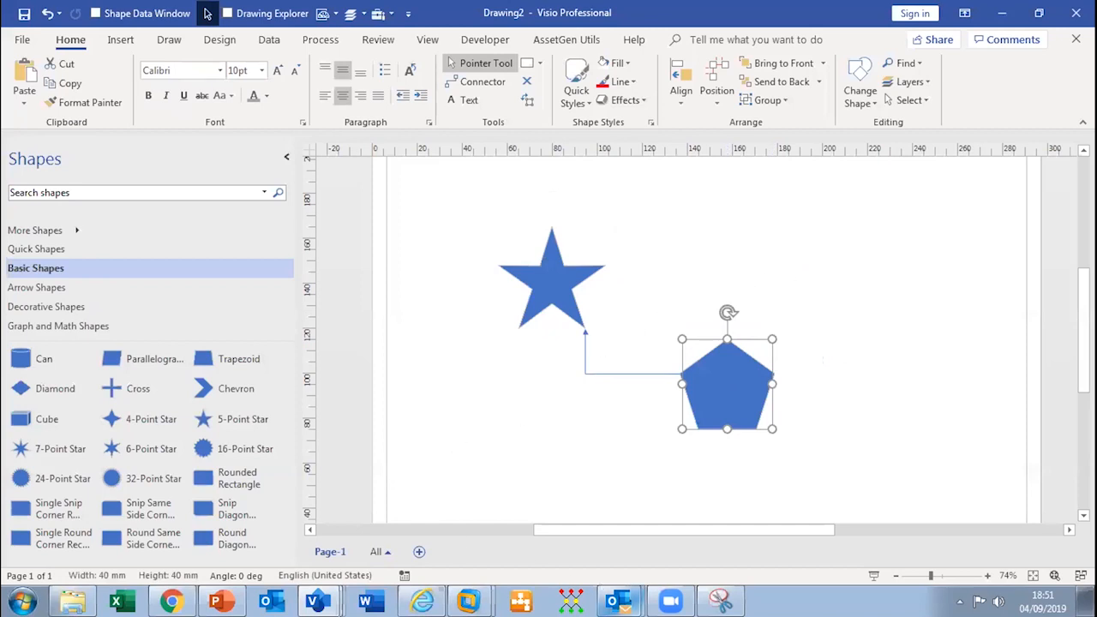
drag(531, 296, 565, 255)
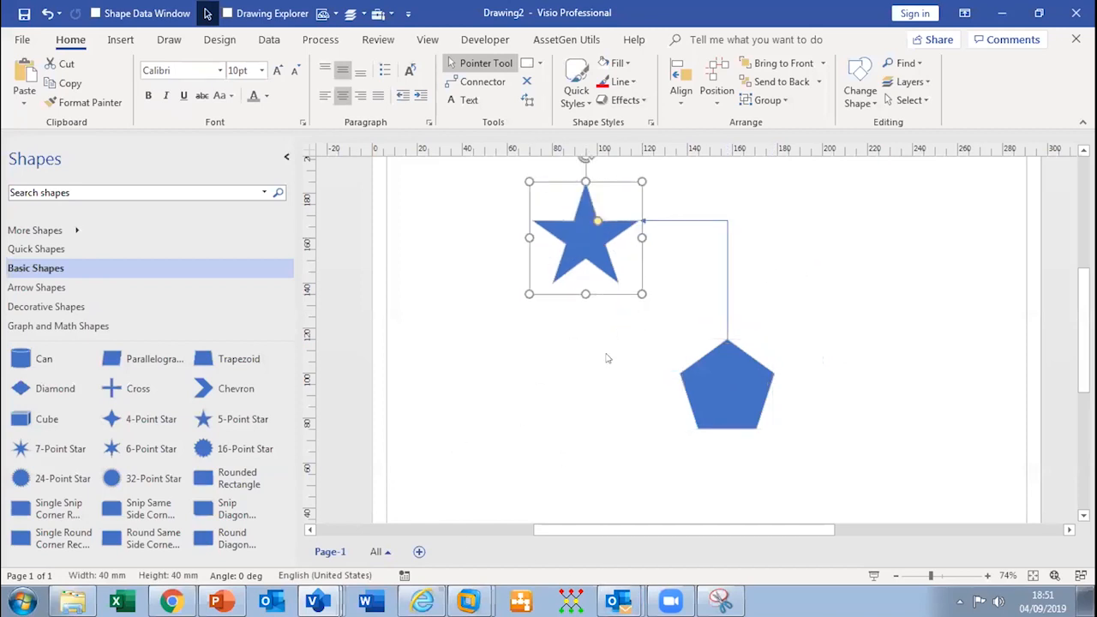
drag(727, 397, 586, 452)
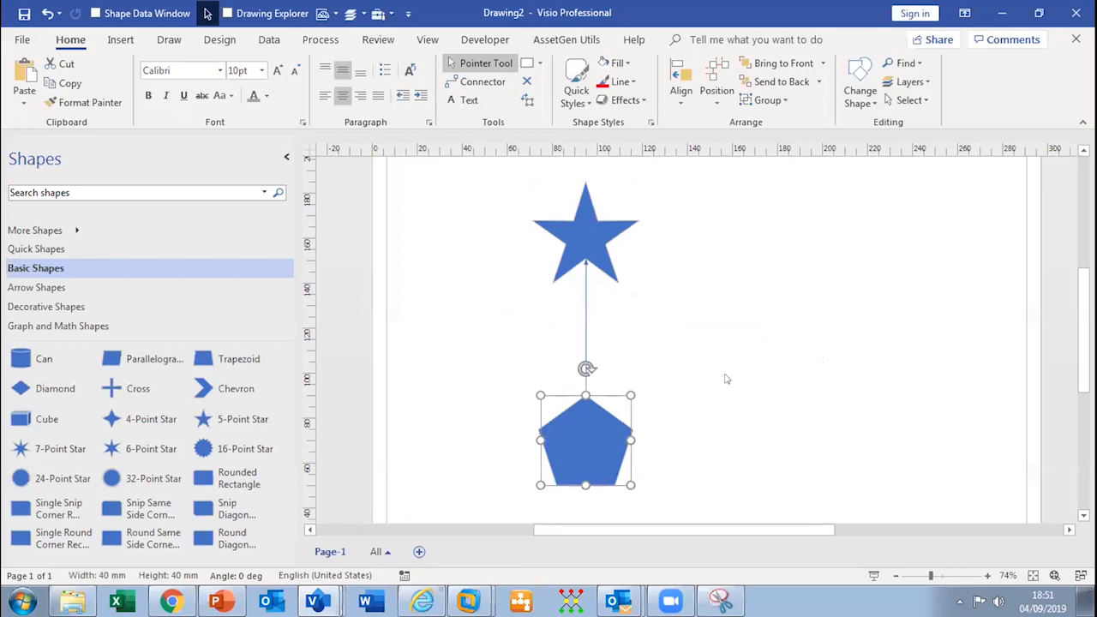
drag(588, 250, 689, 256)
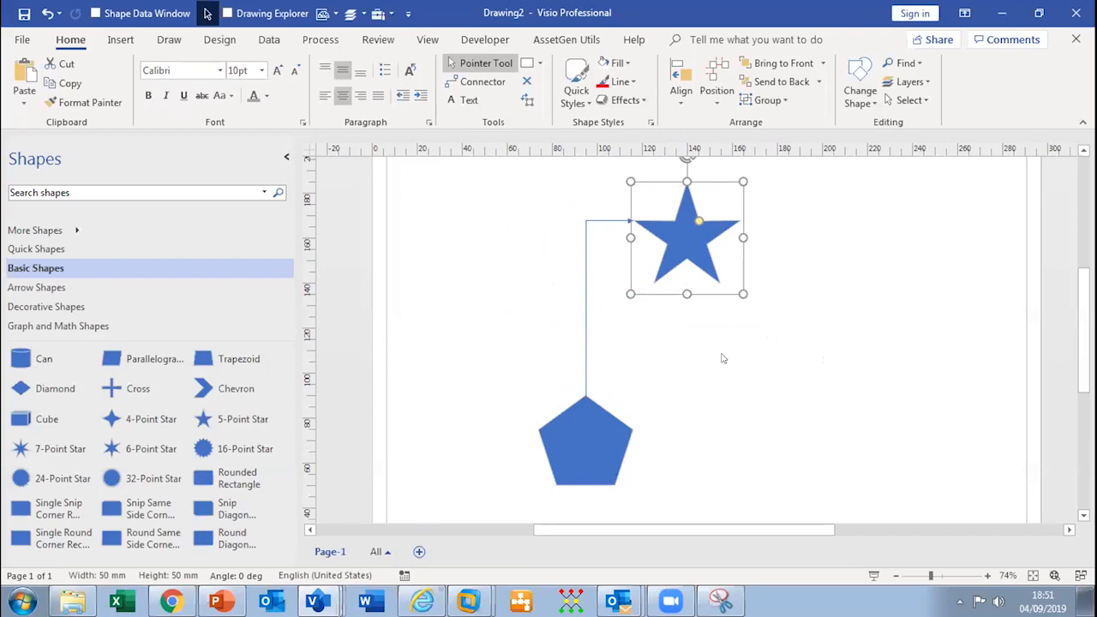
Step: Glue the connector's end to the star's lower-left tip and move the pentagon up to the star's left
click(582, 246)
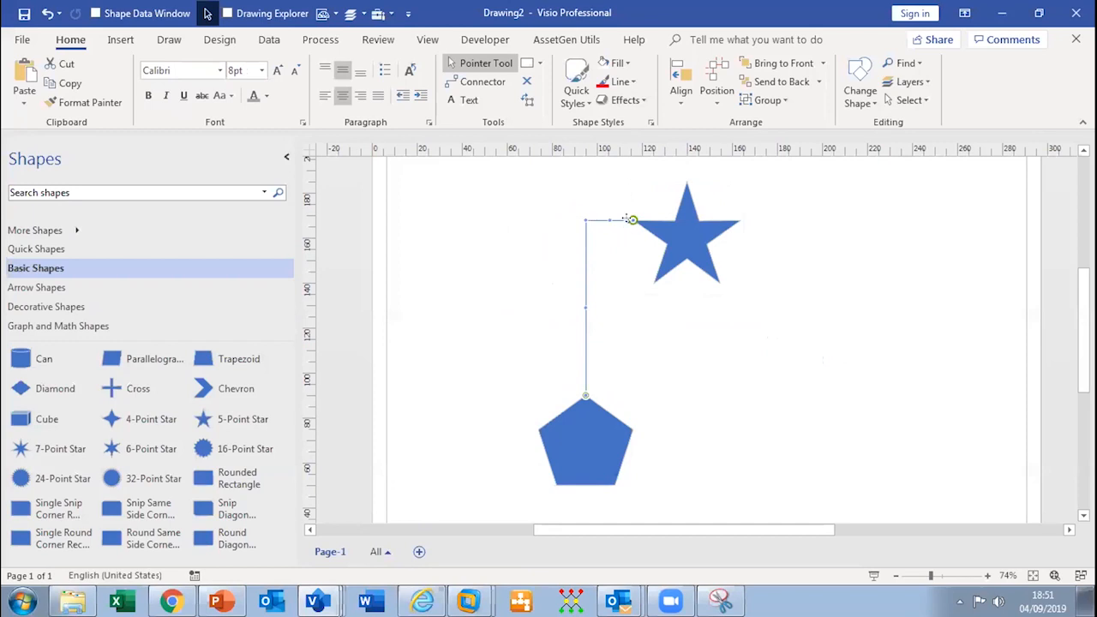
drag(630, 216, 606, 204)
drag(542, 181, 619, 193)
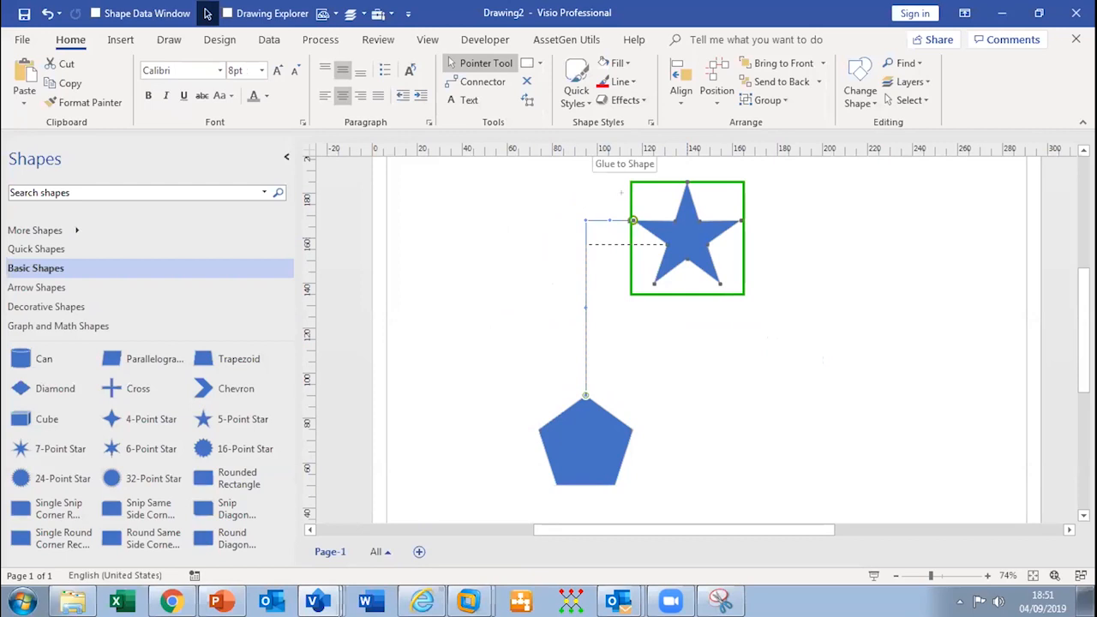
drag(628, 200, 654, 284)
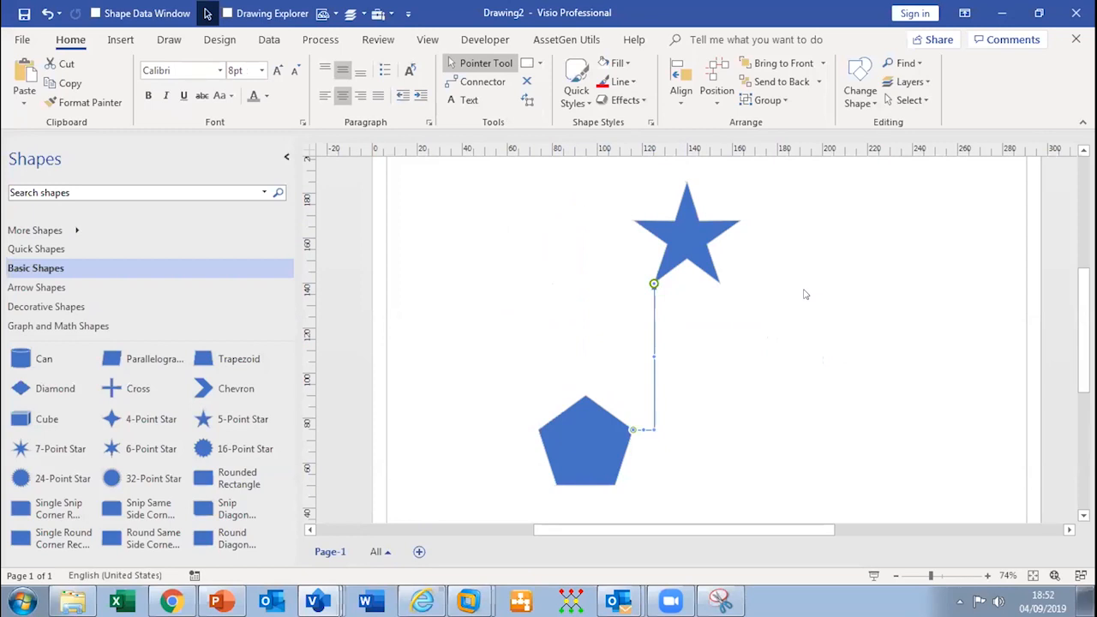
drag(572, 429, 479, 233)
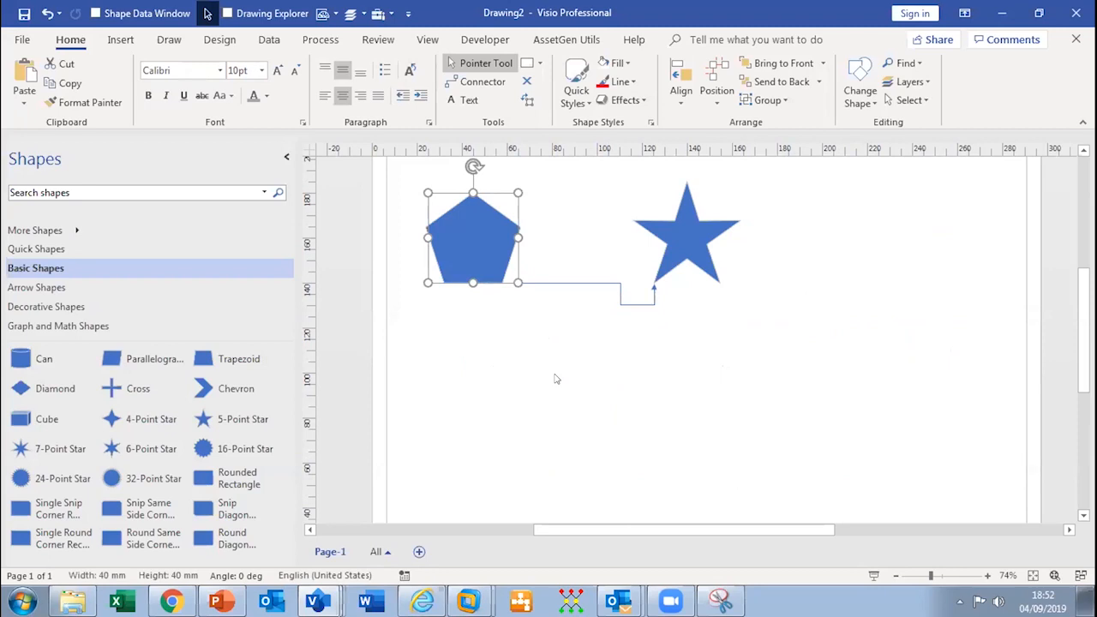
Step: Glue the connector's start to the pentagon's right corner, and test it by moving the star down to the right and the pentagon downward
click(563, 282)
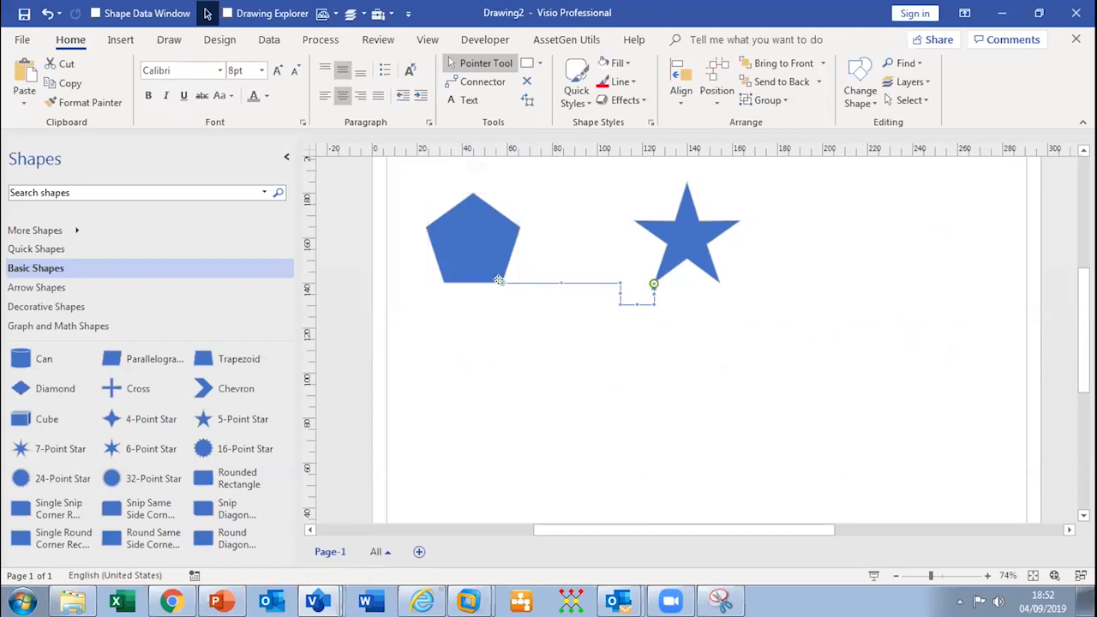
drag(500, 280, 520, 227)
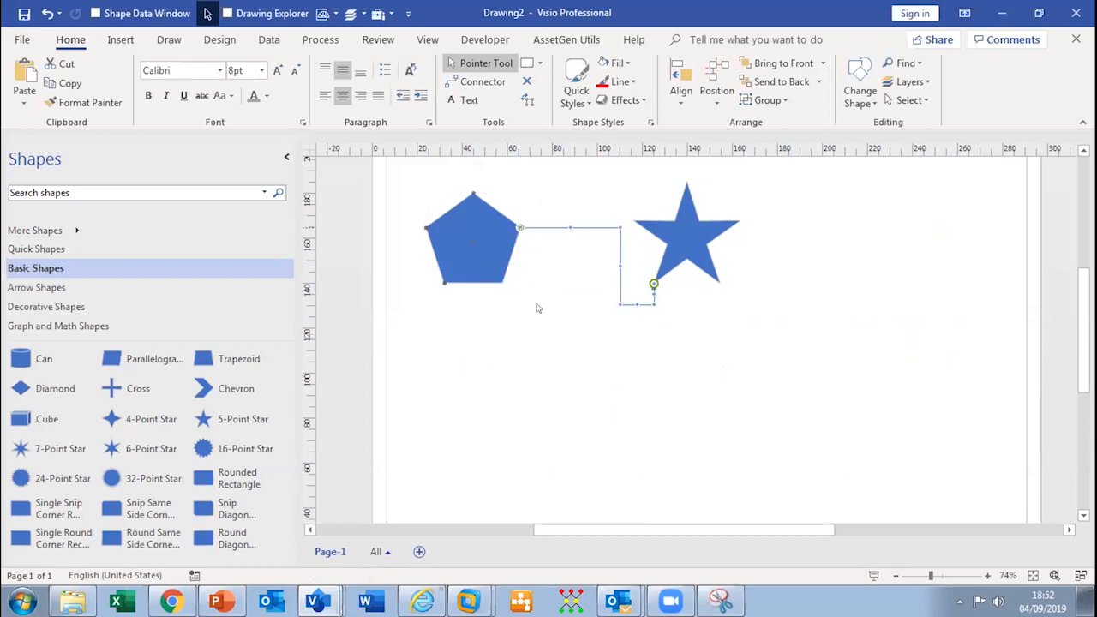
drag(703, 257, 793, 331)
drag(467, 249, 479, 404)
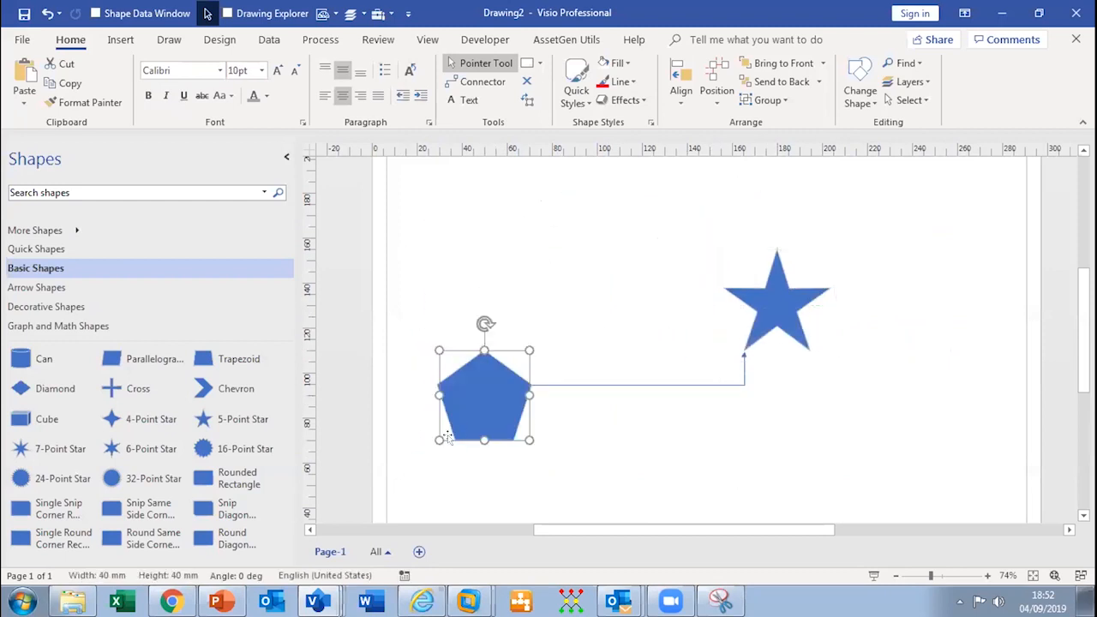
Step: Open a copy of the Switches - Catalyst 3750.vss stencil from the Visio SMS Utilities folder
click(221, 236)
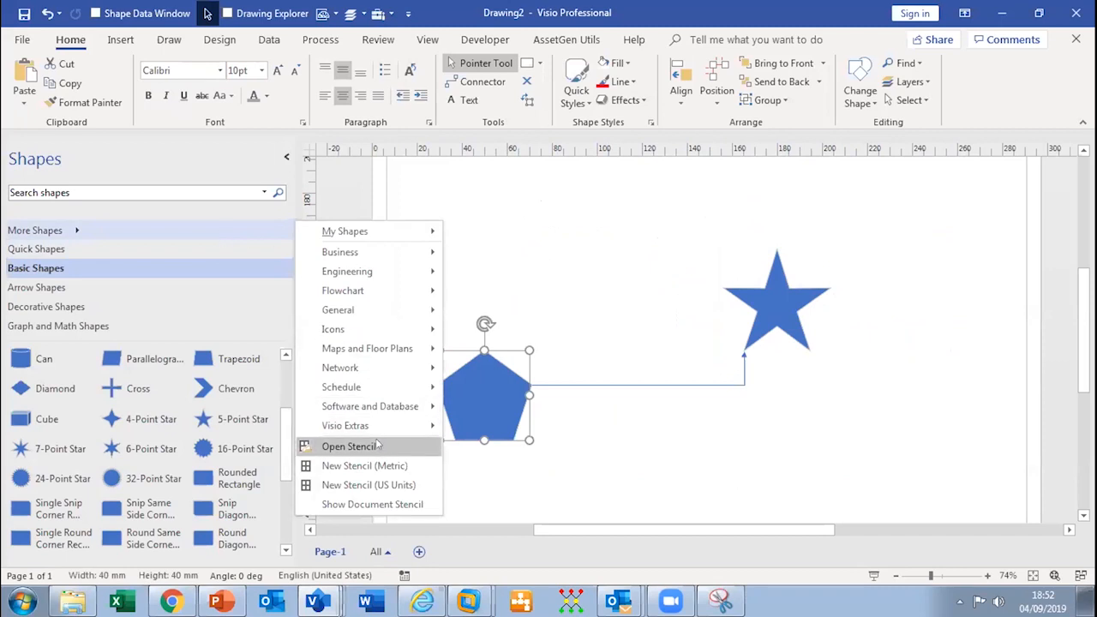
click(350, 446)
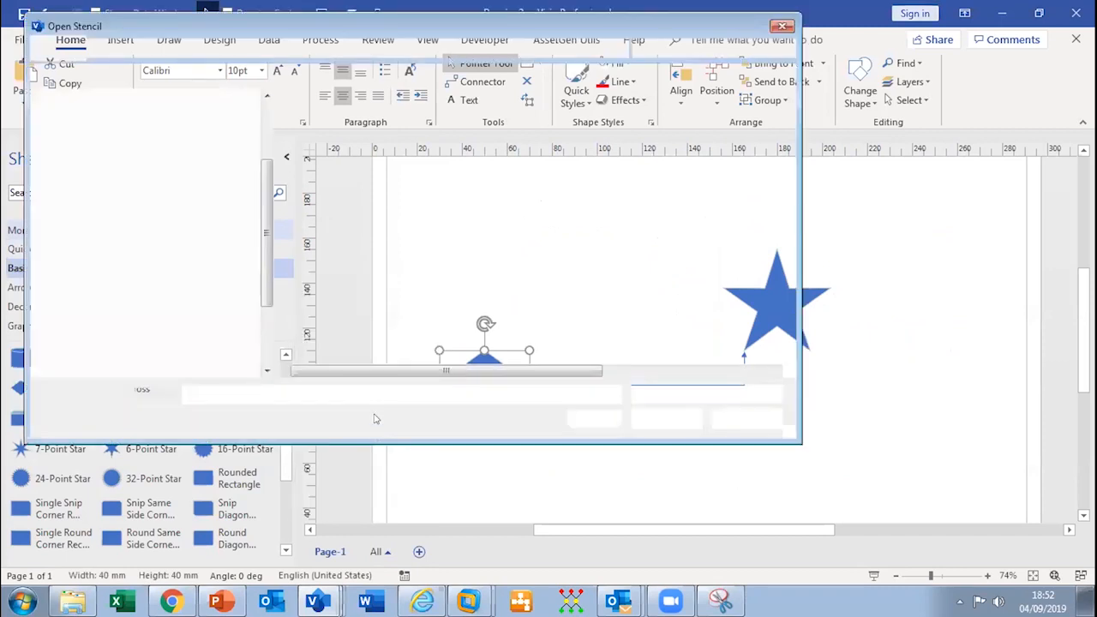
click(132, 97)
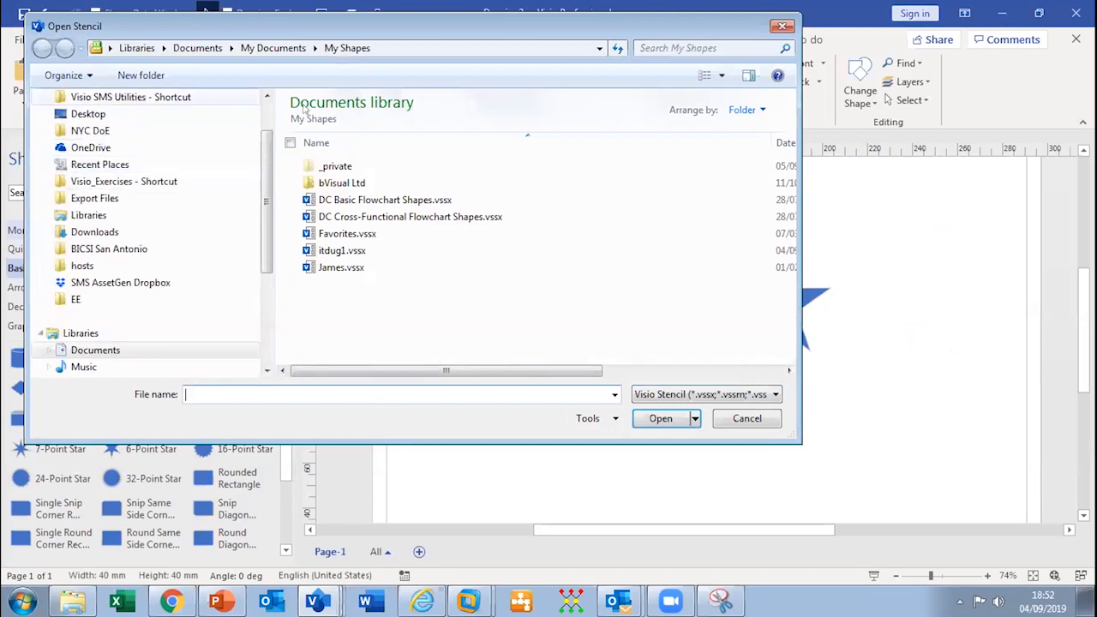
click(653, 417)
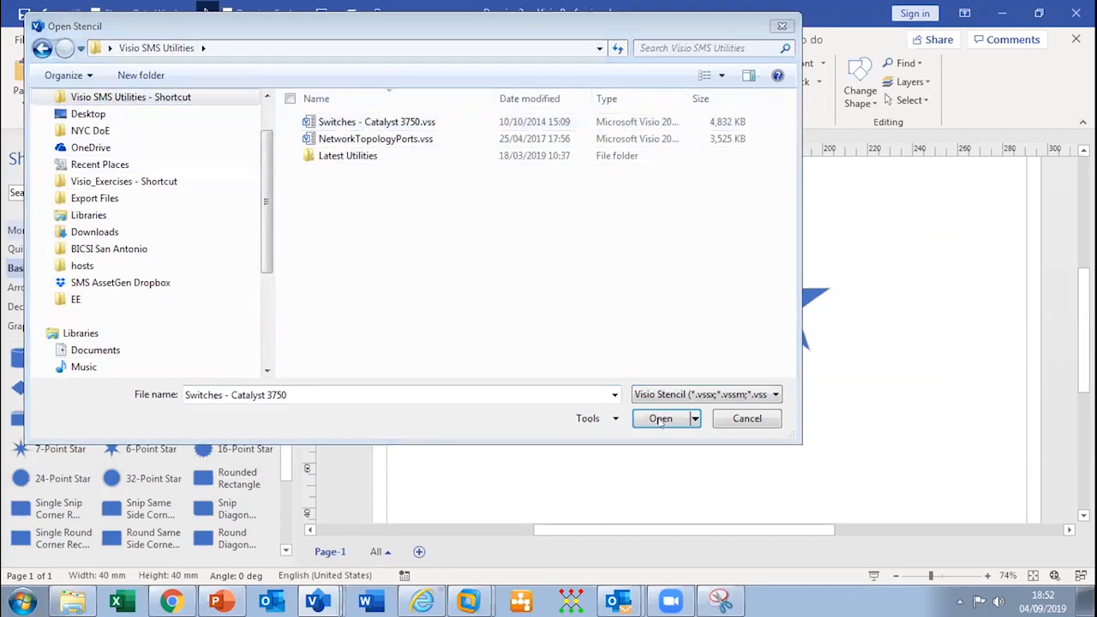
click(516, 341)
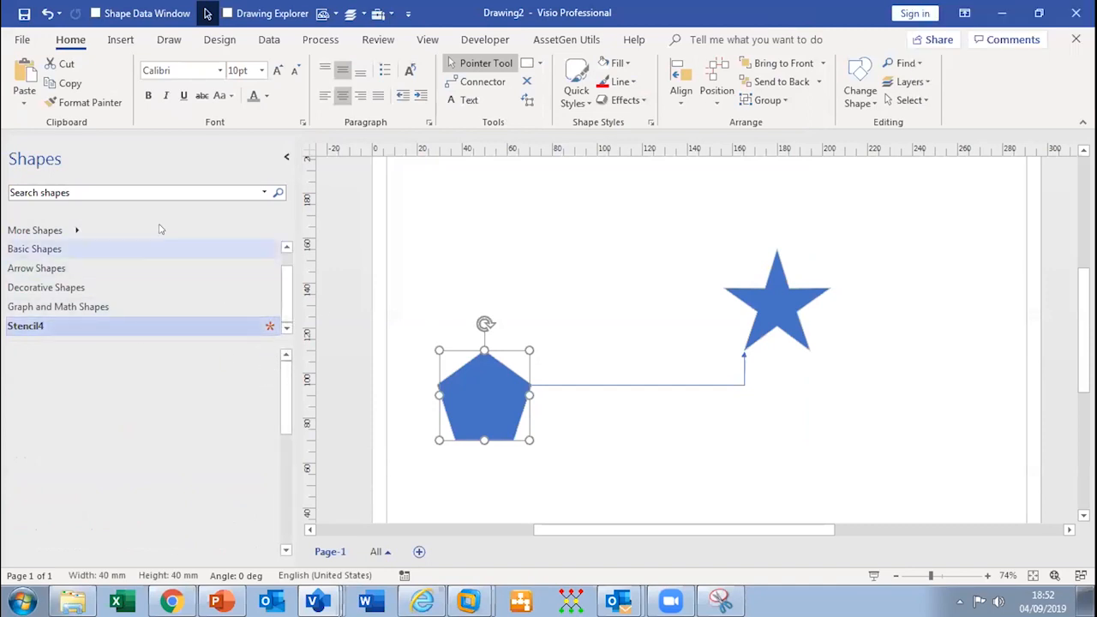
Step: Open the Switches - Catalyst 3750.vss stencil once more as another copy
click(107, 229)
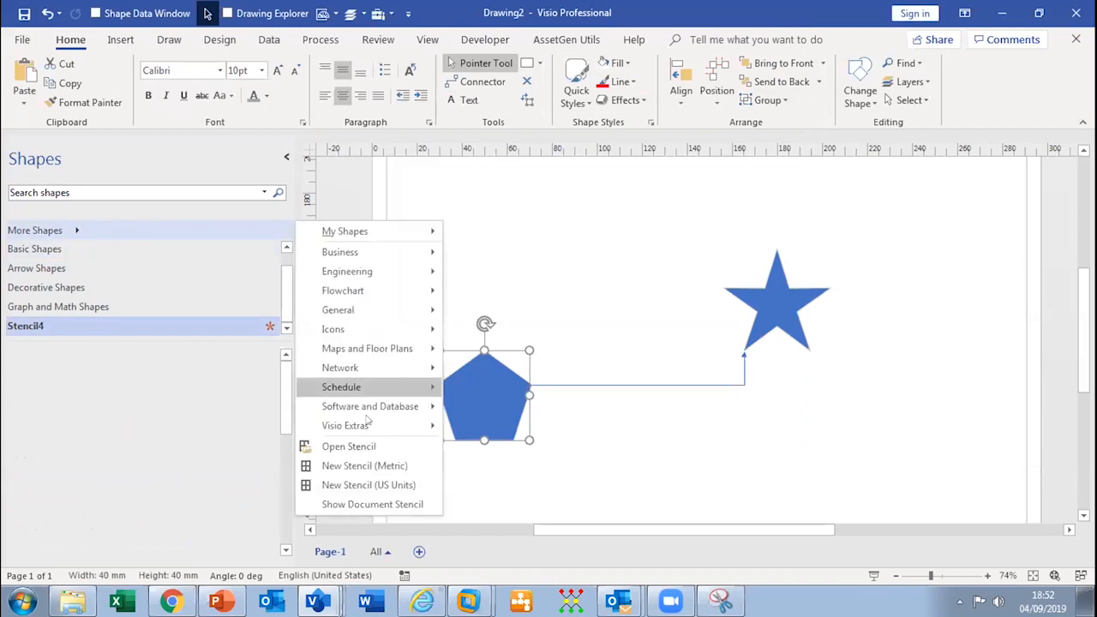
click(364, 446)
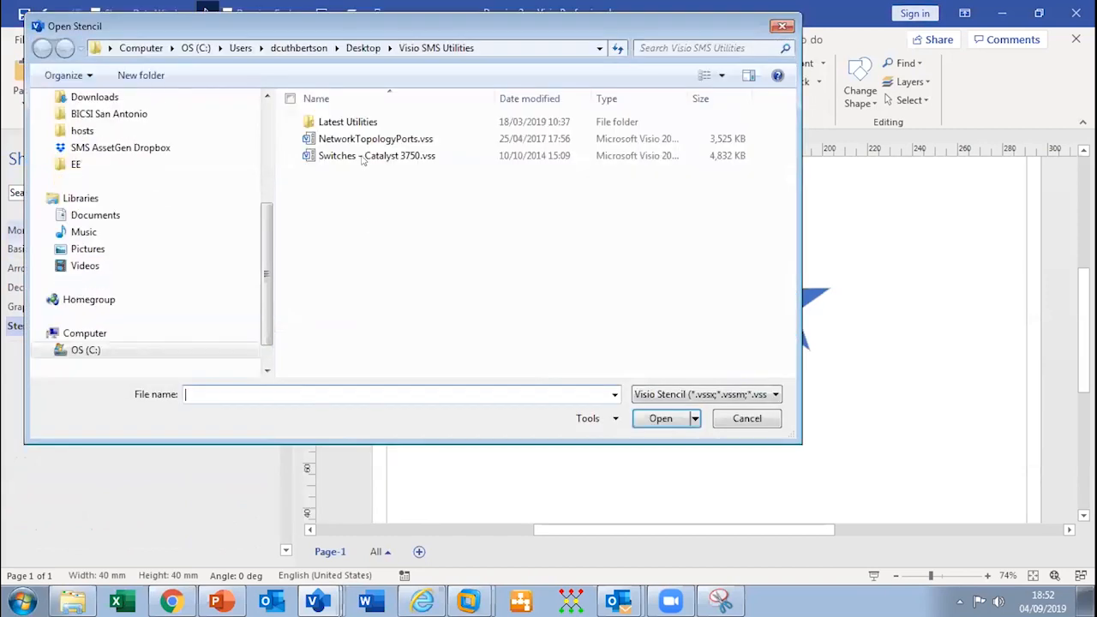
click(377, 155)
click(661, 420)
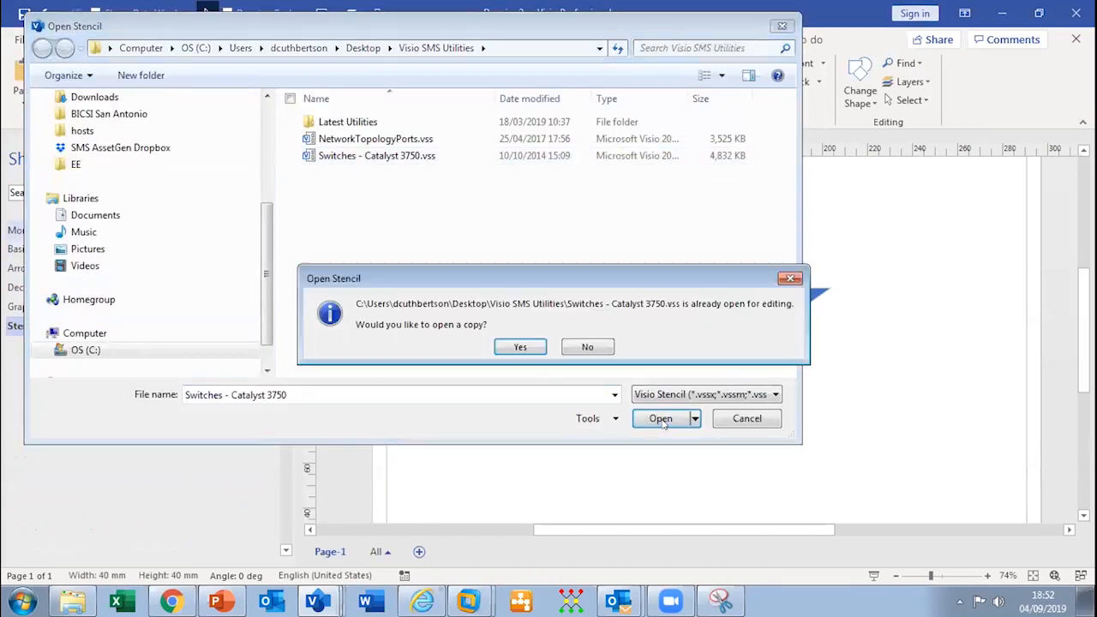
click(520, 347)
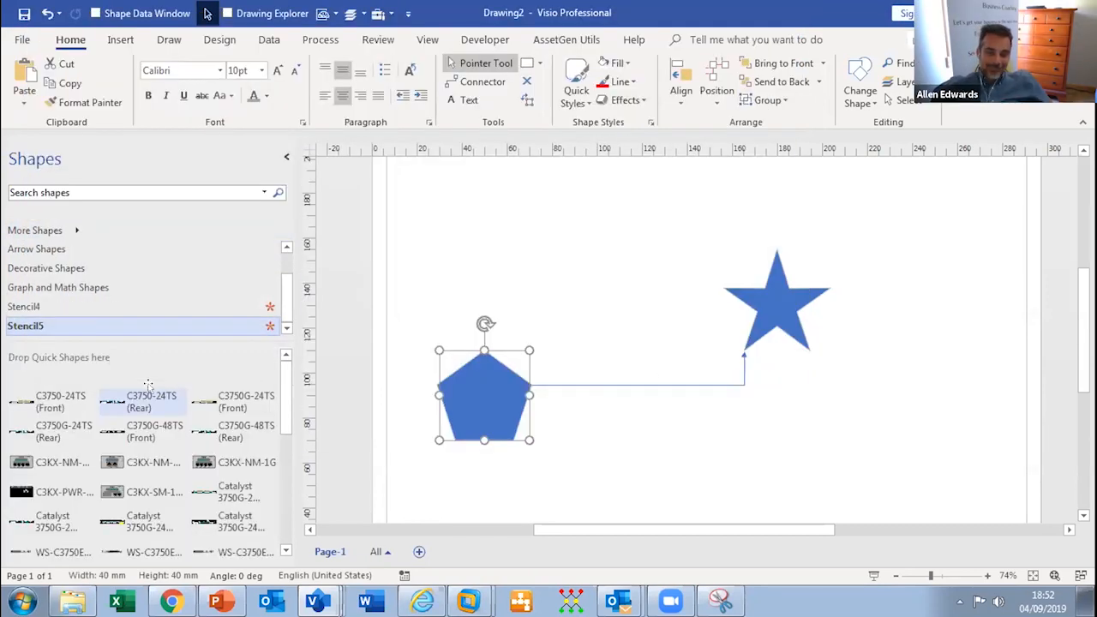
Step: Place a C3750-24TS (Front) switch on the page above the pentagon
drag(57, 396, 551, 233)
scroll(551, 233, up, 5)
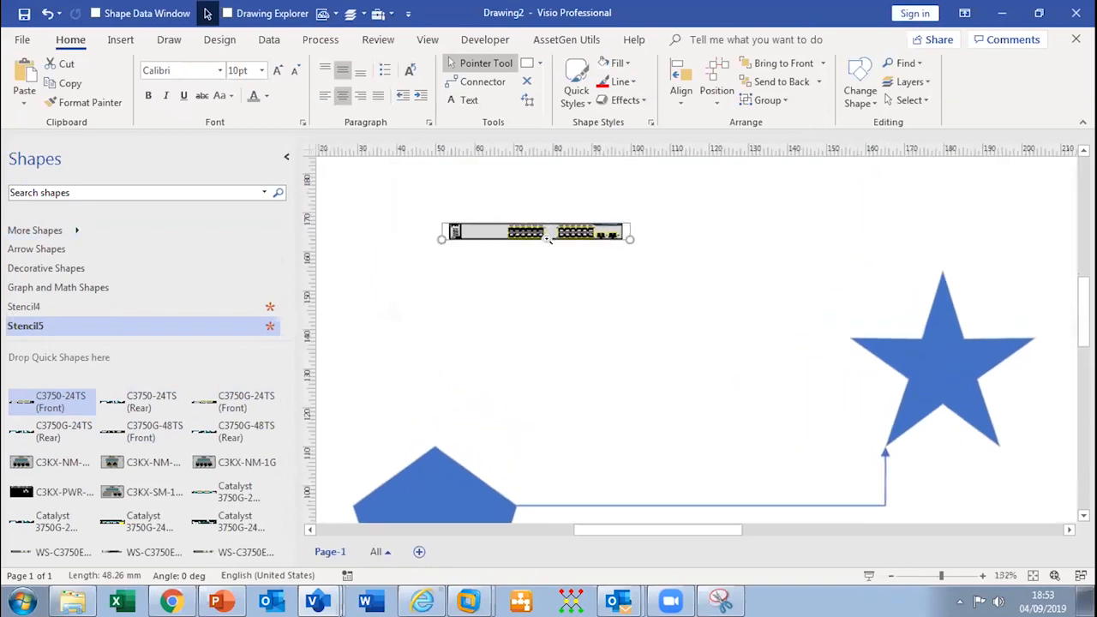
click(825, 416)
scroll(825, 416, up, 2)
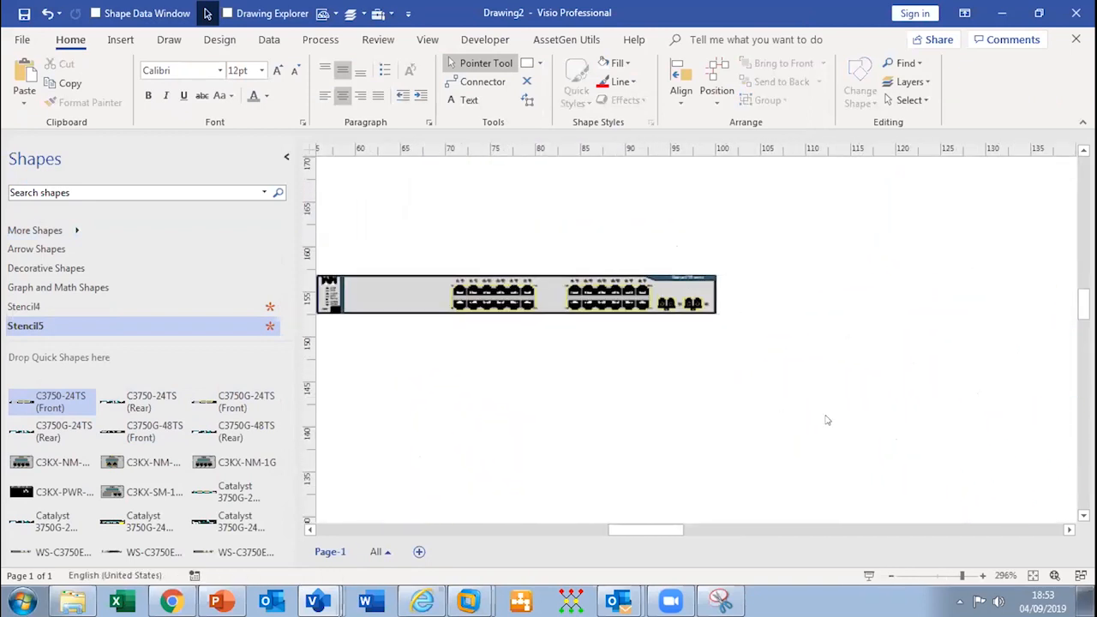
Step: Detach the connector's start from the pentagon and glue it to the left fibre port of the Catalyst 3750 switch
scroll(728, 385, down, 3)
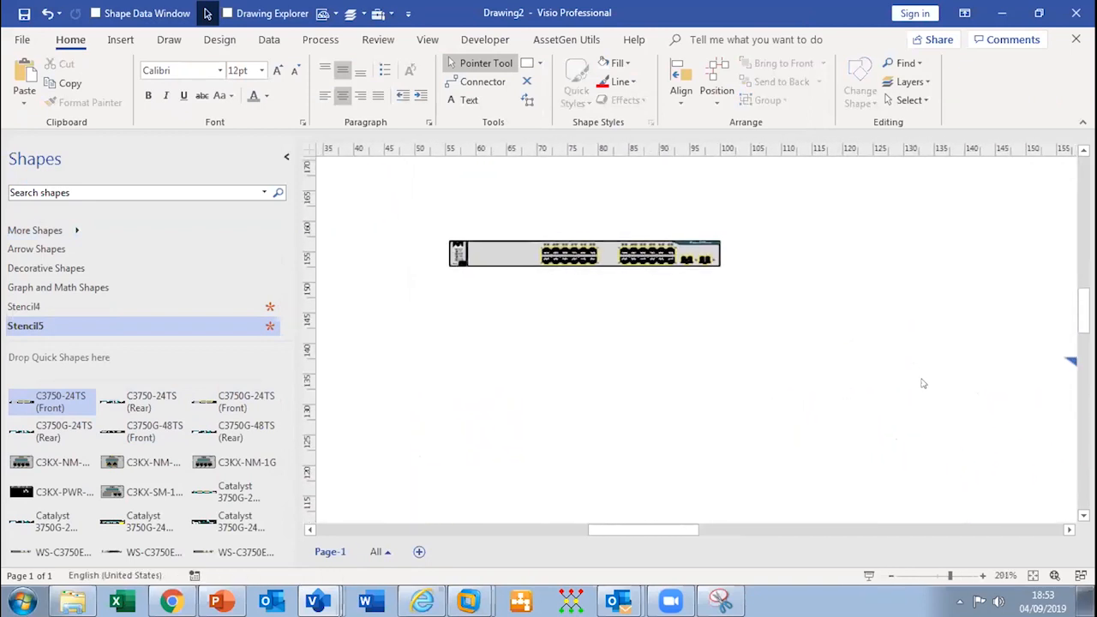
scroll(685, 418, down, 2)
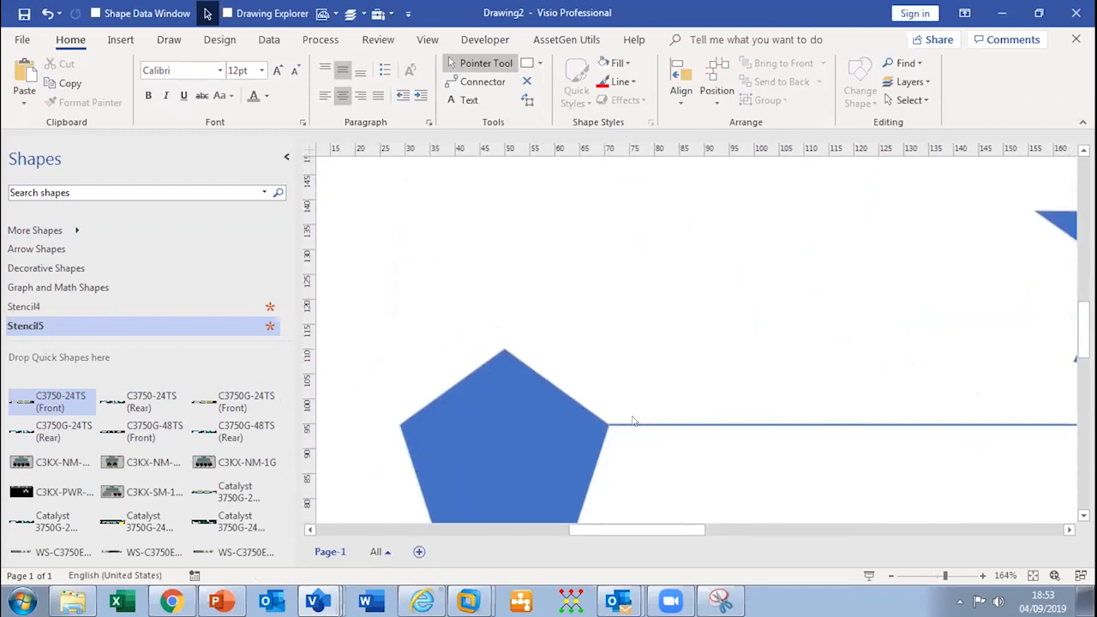
scroll(605, 422, up, 5)
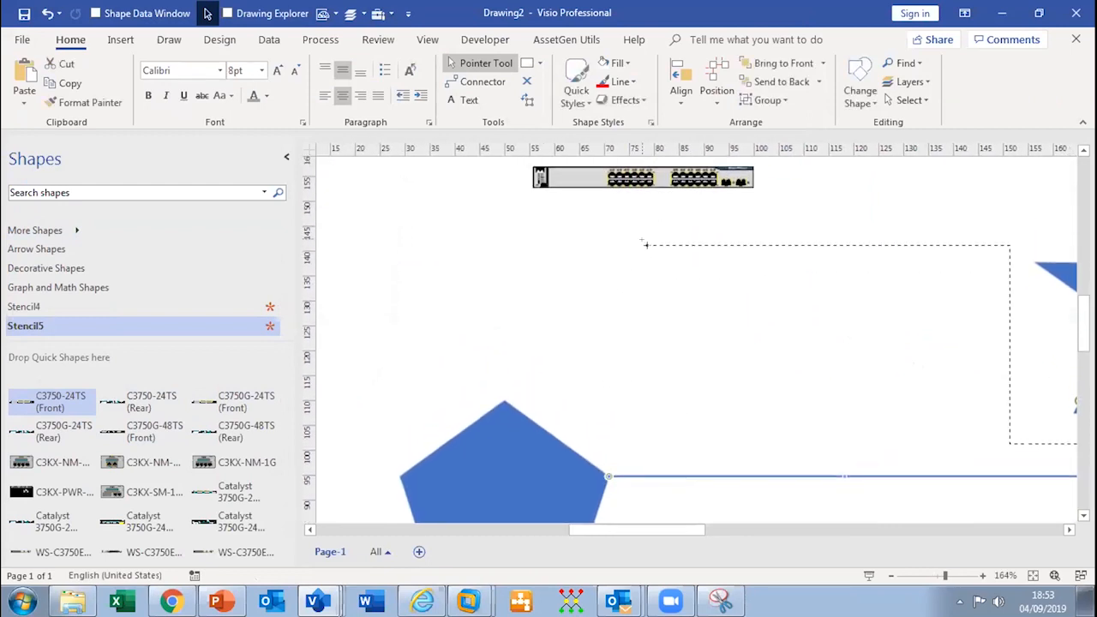
scroll(675, 304, up, 4)
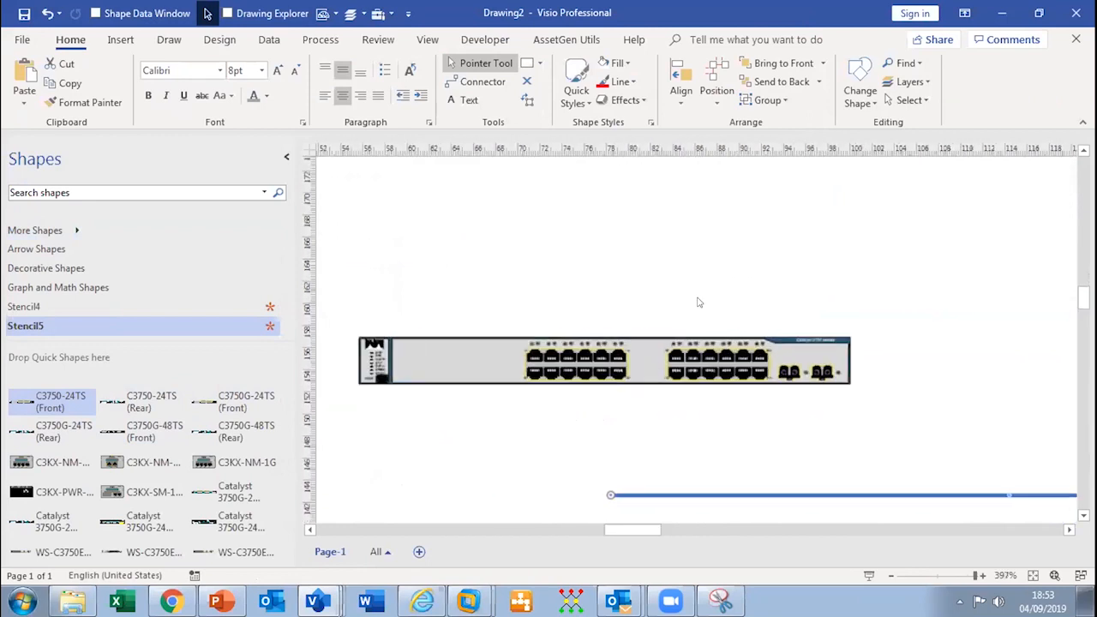
scroll(605, 424, down, 1)
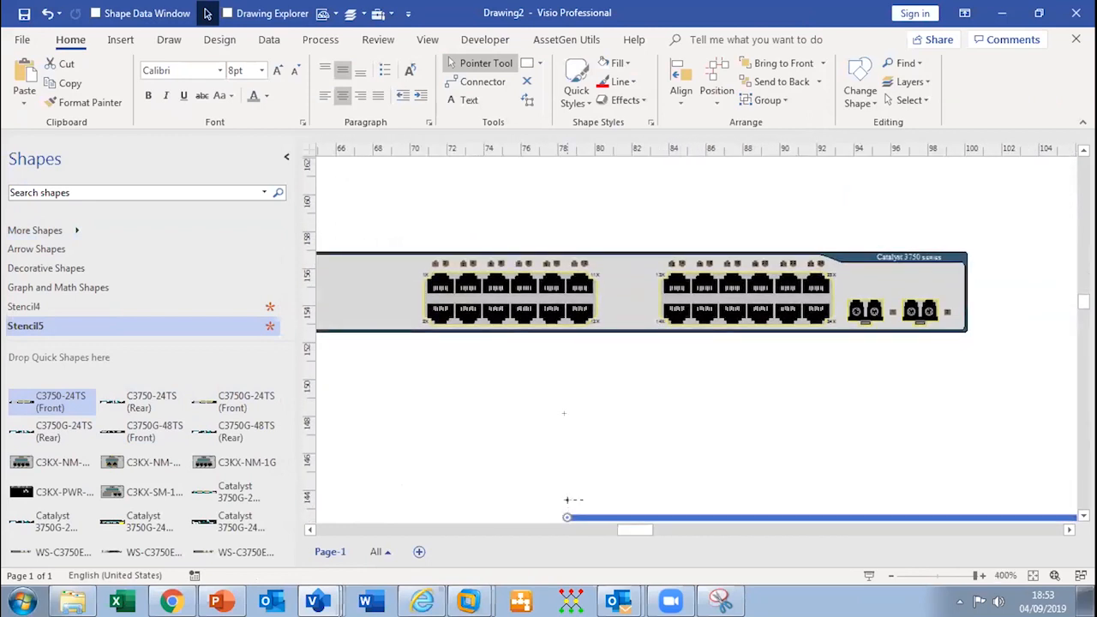
drag(575, 324, 866, 311)
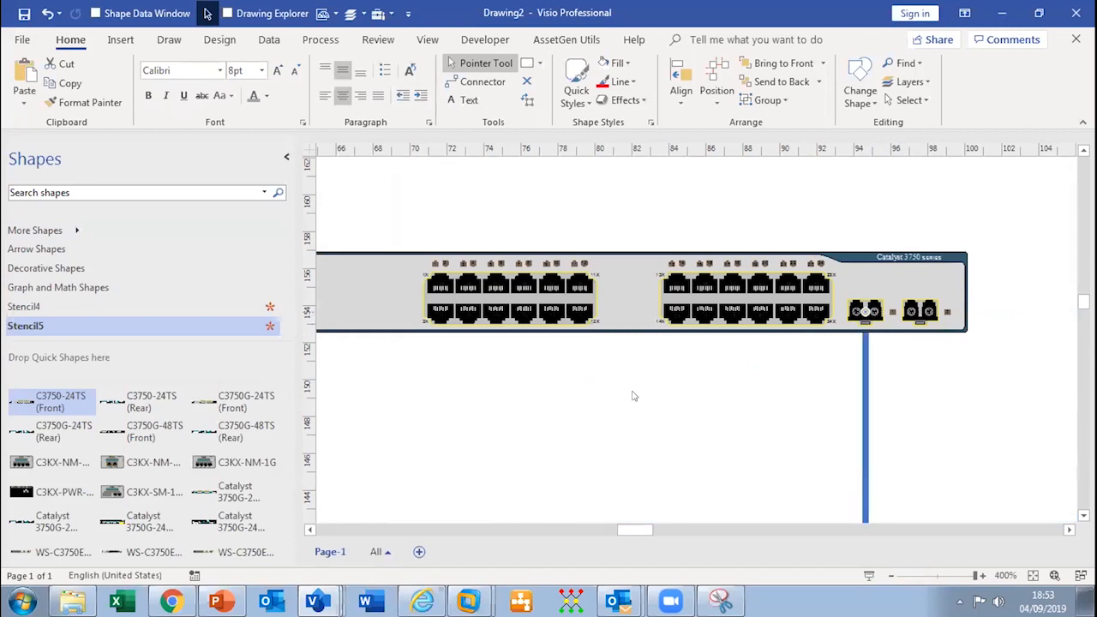
Step: Test the port connection by moving the Catalyst 3750 switch slightly up and to the left
drag(562, 328, 642, 305)
drag(641, 408, 649, 304)
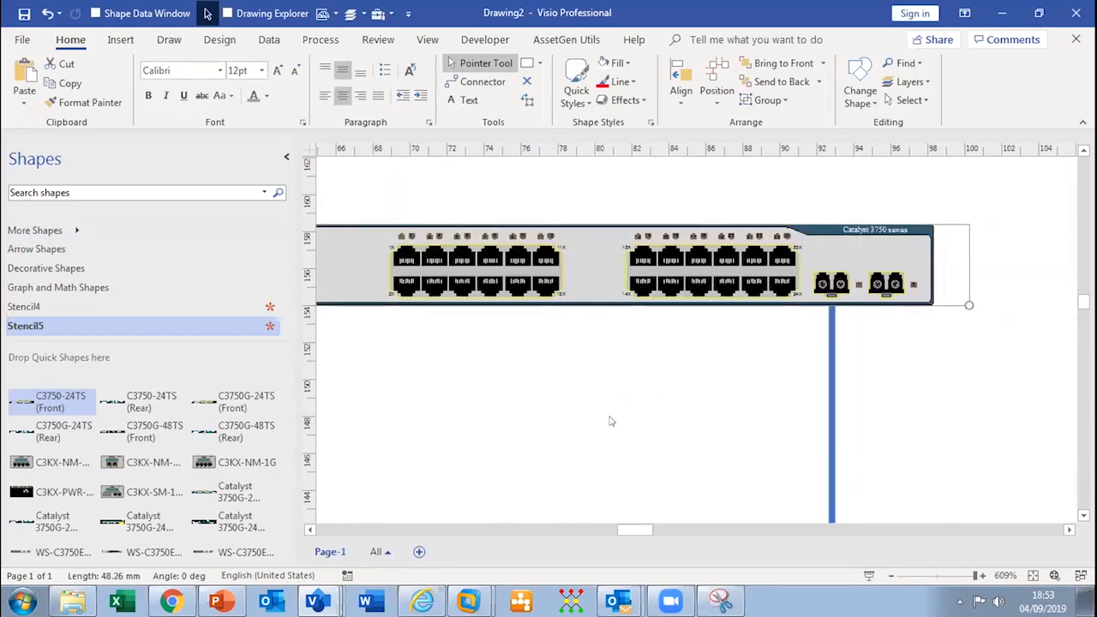
scroll(673, 400, down, 3)
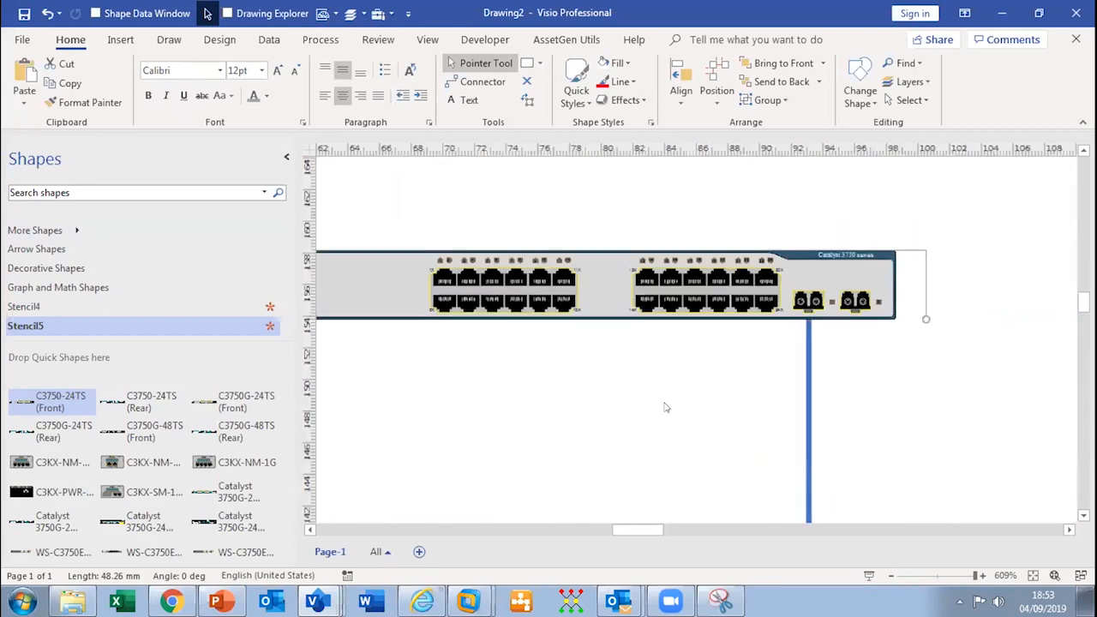
scroll(793, 396, down, 3)
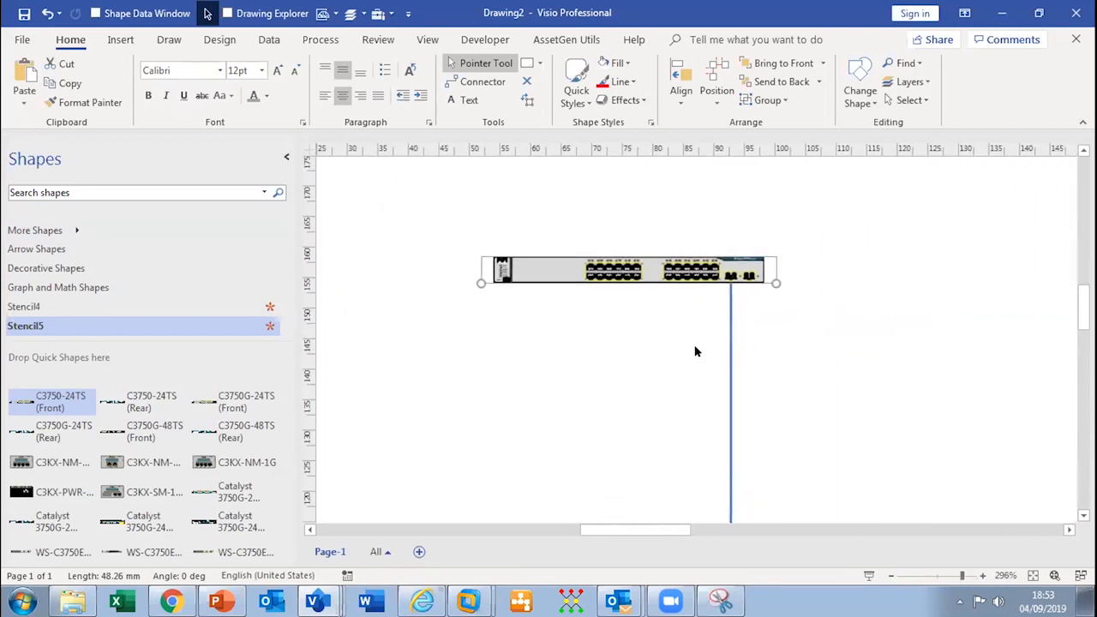
scroll(722, 347, down, 3)
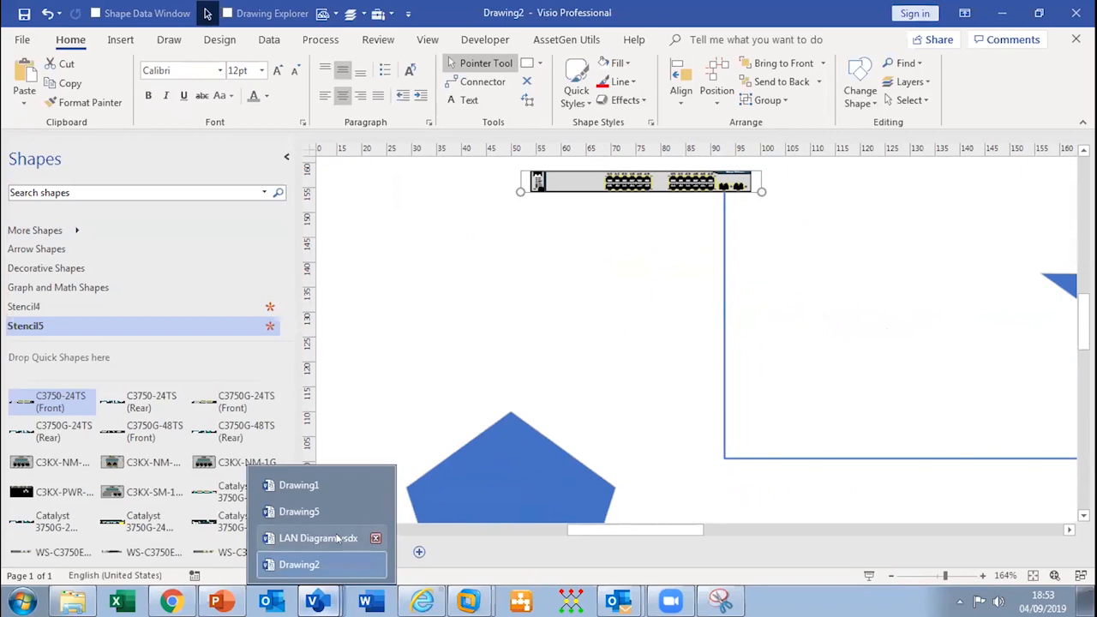
Step: Switch to LAN Diagram.vsdx and try regluing the uppermost SW-BHAM-Trade01 to SW-BHAM-CORE2 connector onto the Trade01 switch itself
click(299, 565)
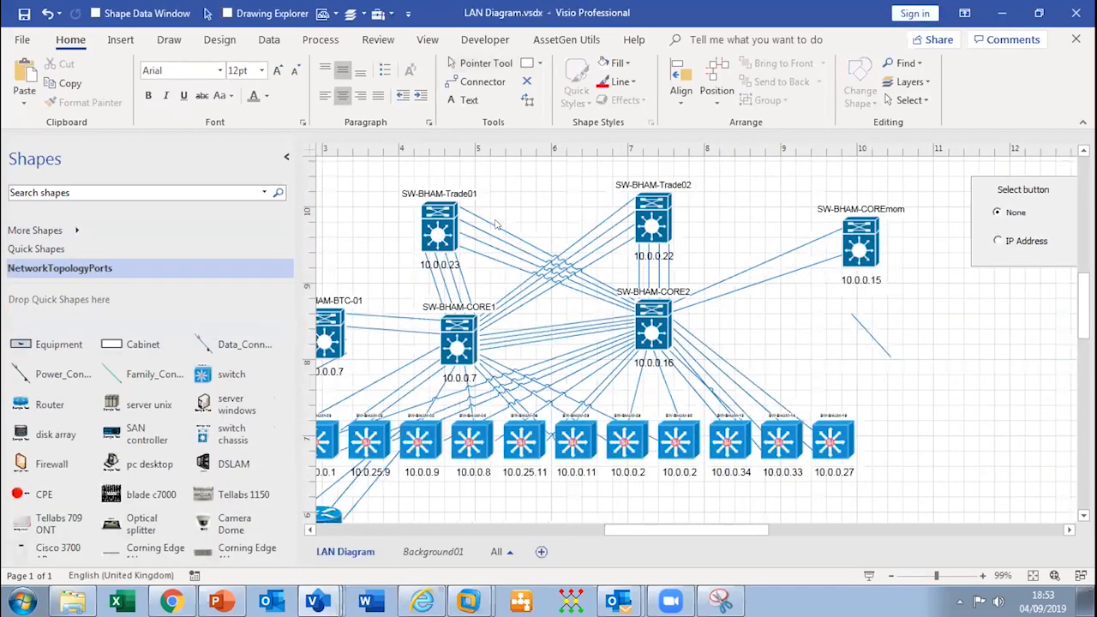
click(495, 224)
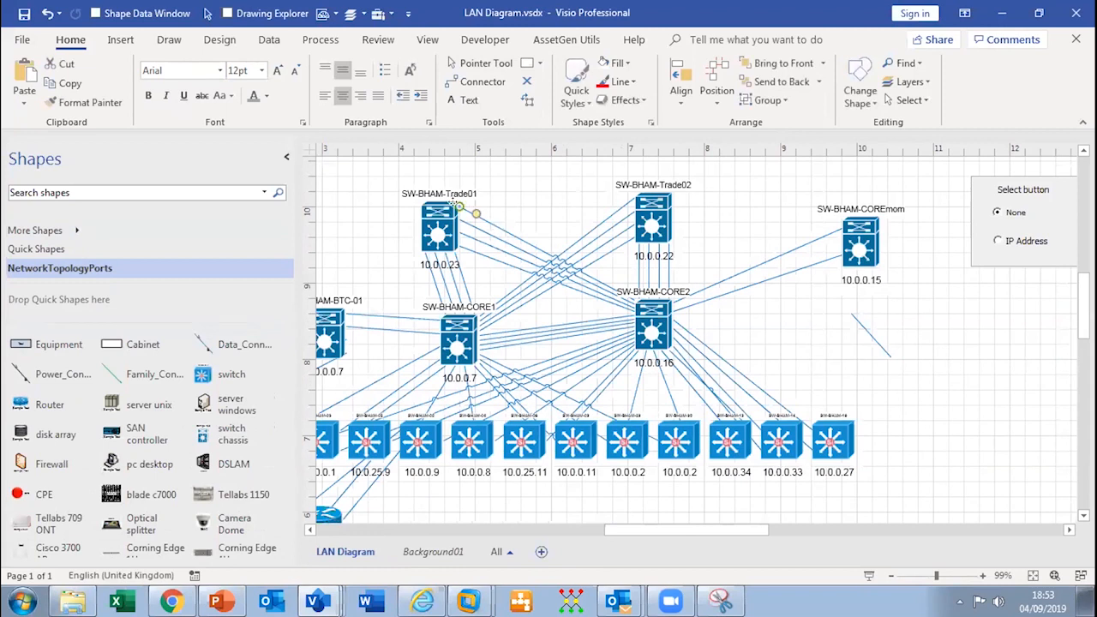
mouse_move(460, 207)
mouse_down()
mouse_move(517, 193)
mouse_move(459, 206)
mouse_move(458, 246)
mouse_move(440, 208)
mouse_up()
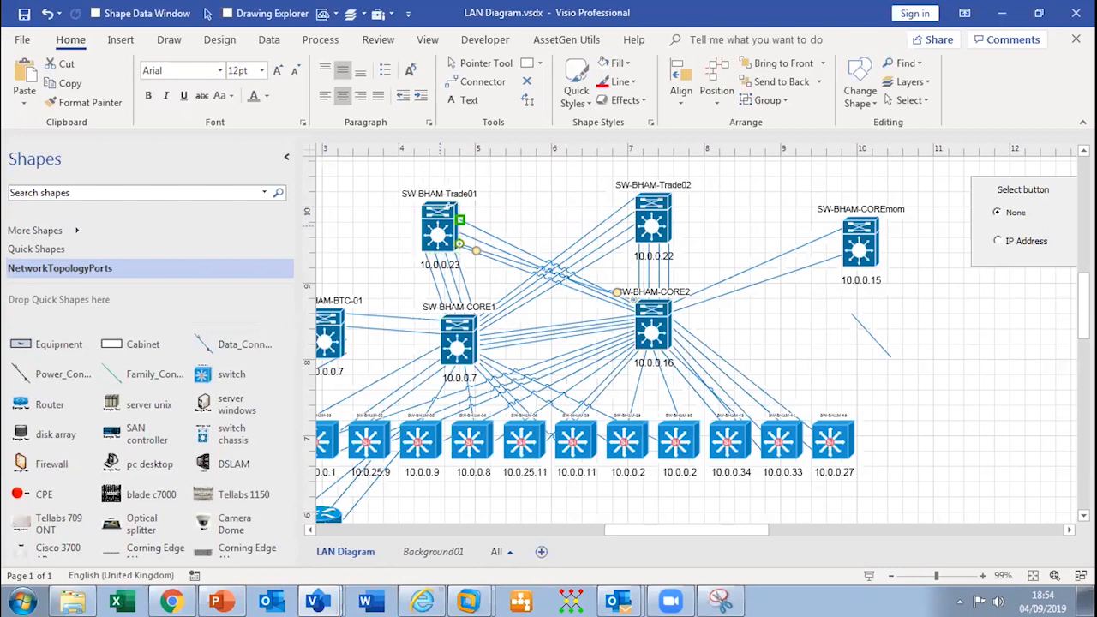
click(549, 191)
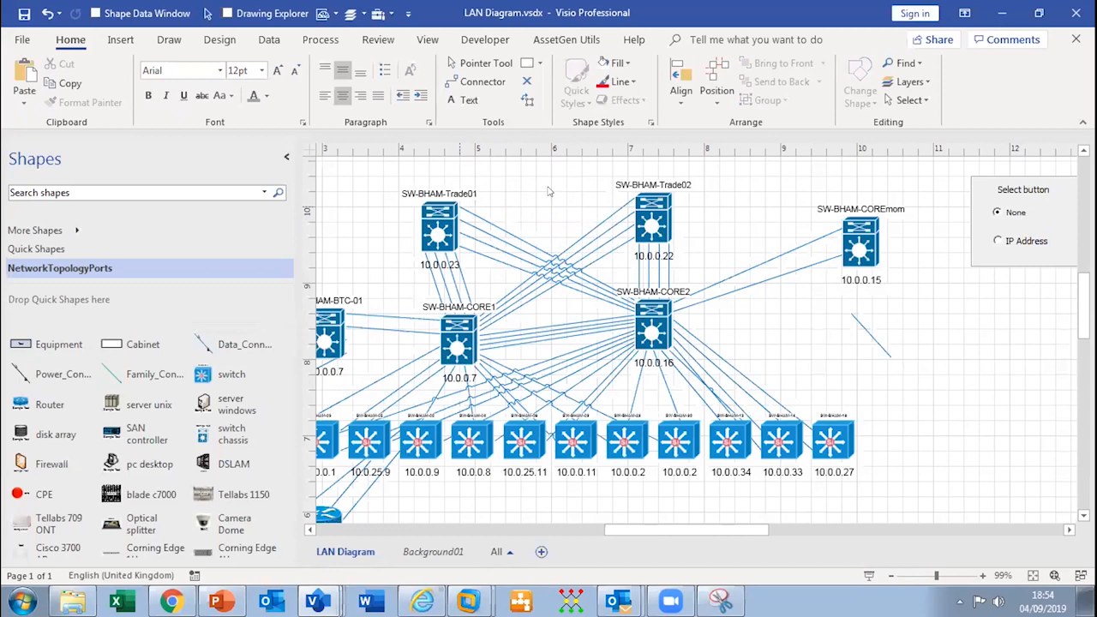
Step: Swap the positions of the SW-BHAM-Trade01 and SW-BHAM-Trade02 switches above the two core switches
drag(653, 221, 487, 184)
drag(438, 224, 647, 224)
drag(500, 212, 473, 241)
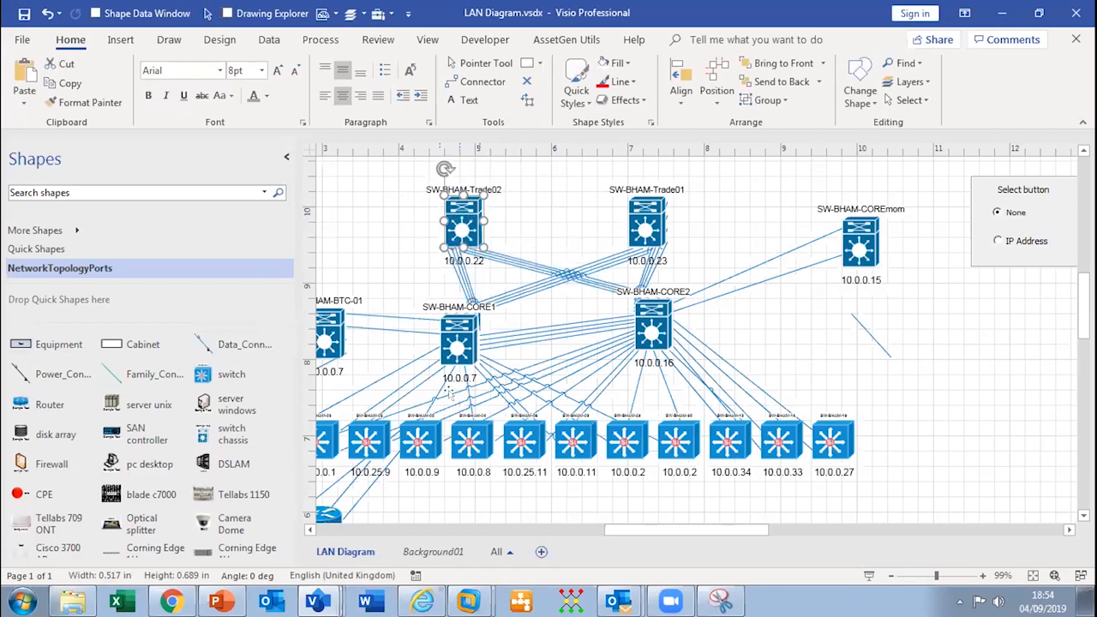
Step: Space out the connectors among the Trade01, Trade02, CORE1 and CORE2 switches with the AssetGen Layout Connections utility
click(374, 214)
drag(377, 172, 708, 393)
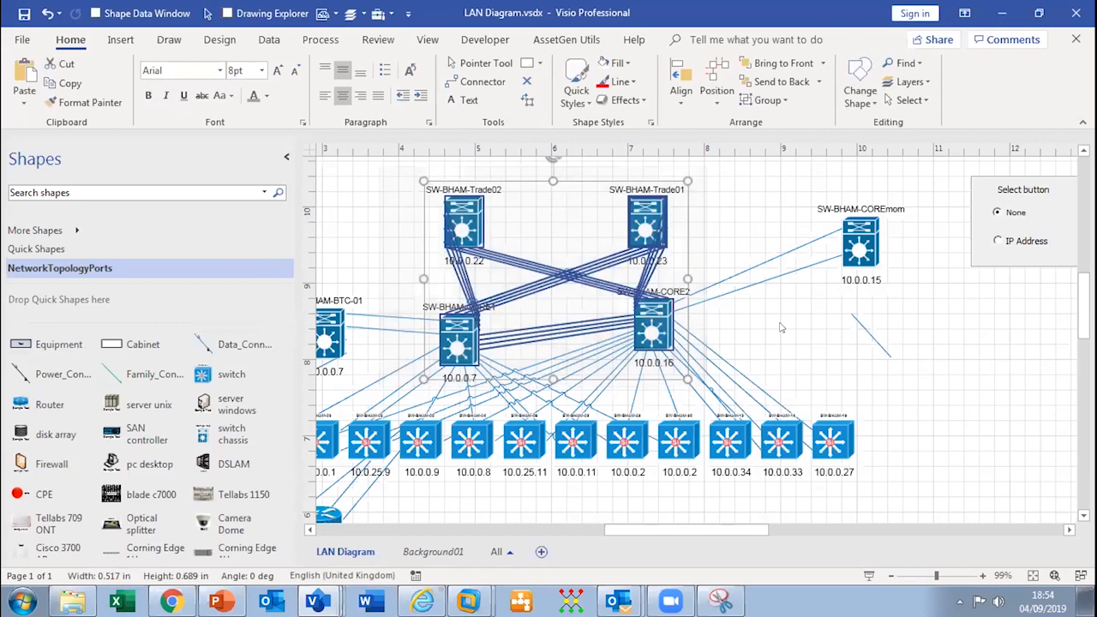
click(564, 40)
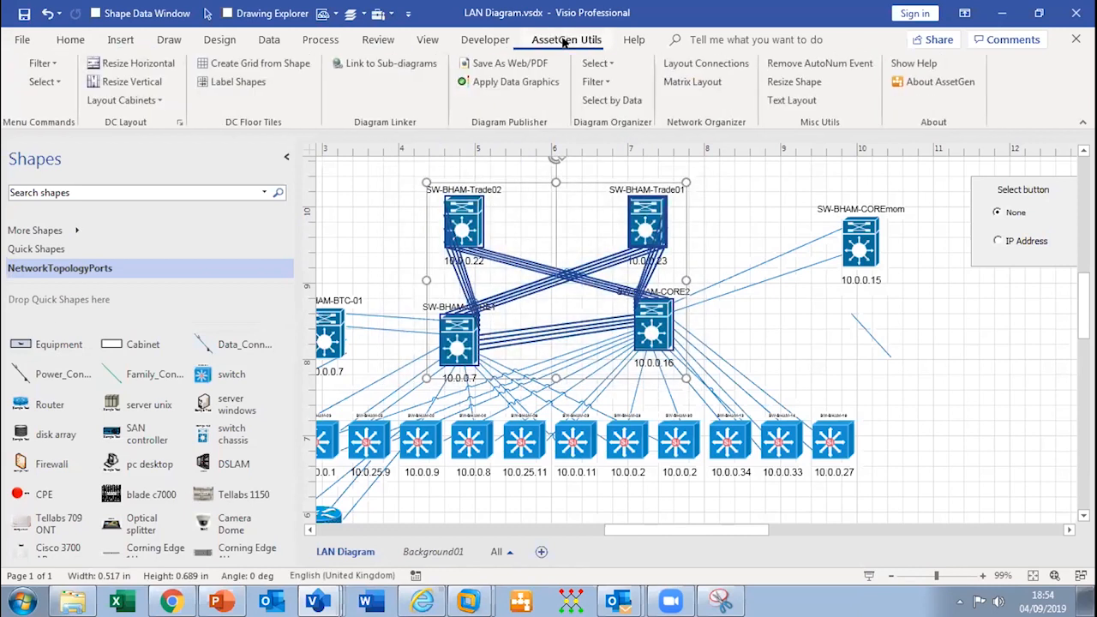
click(724, 65)
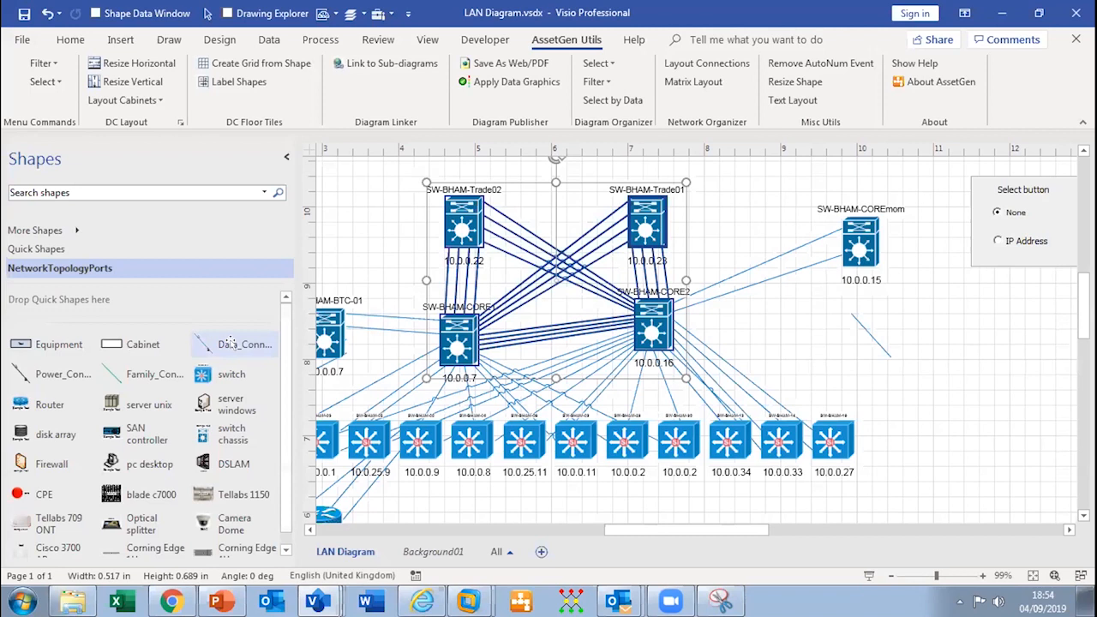
click(377, 228)
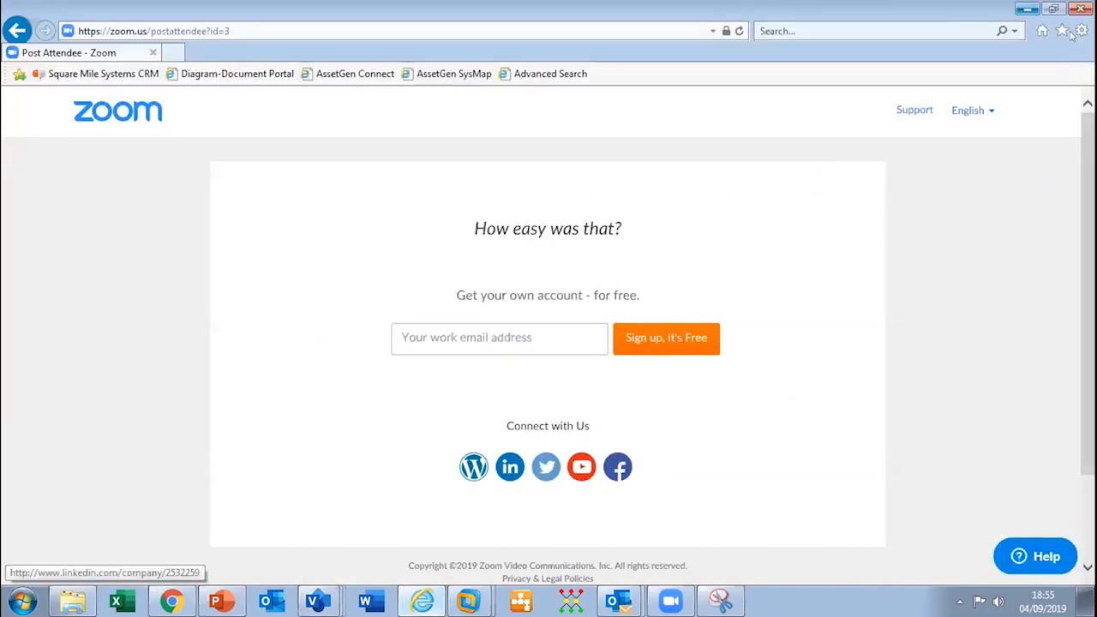
Step: Open the Square Mile website from the browser favourites and go to its AssetGen Visio Utilities product page
click(1060, 31)
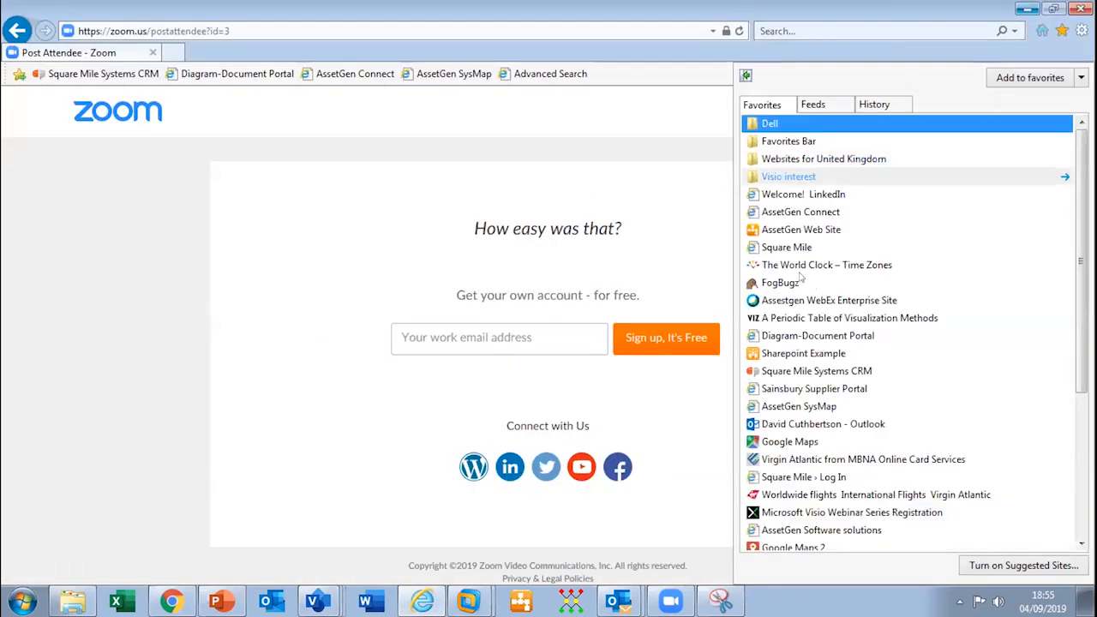
click(781, 250)
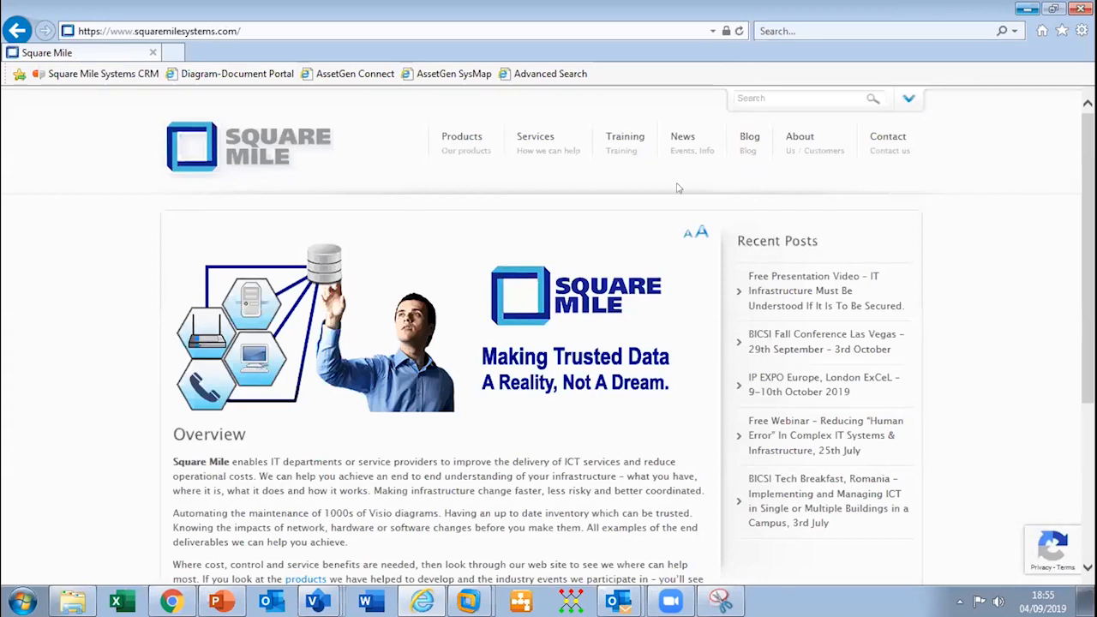
mouse_move(463, 151)
mouse_move(447, 252)
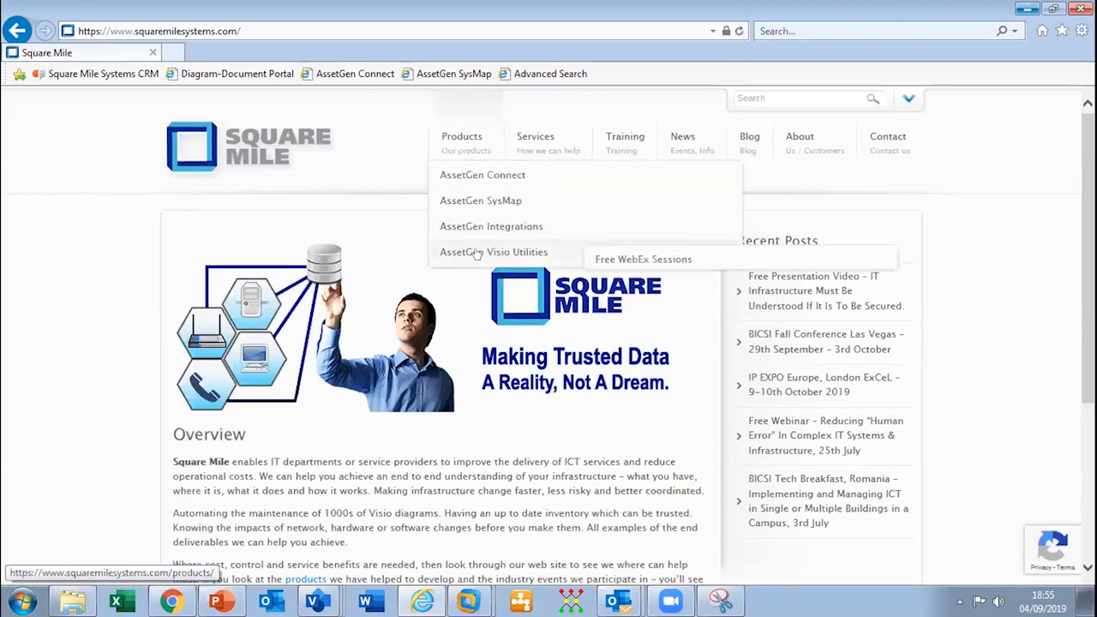
click(476, 253)
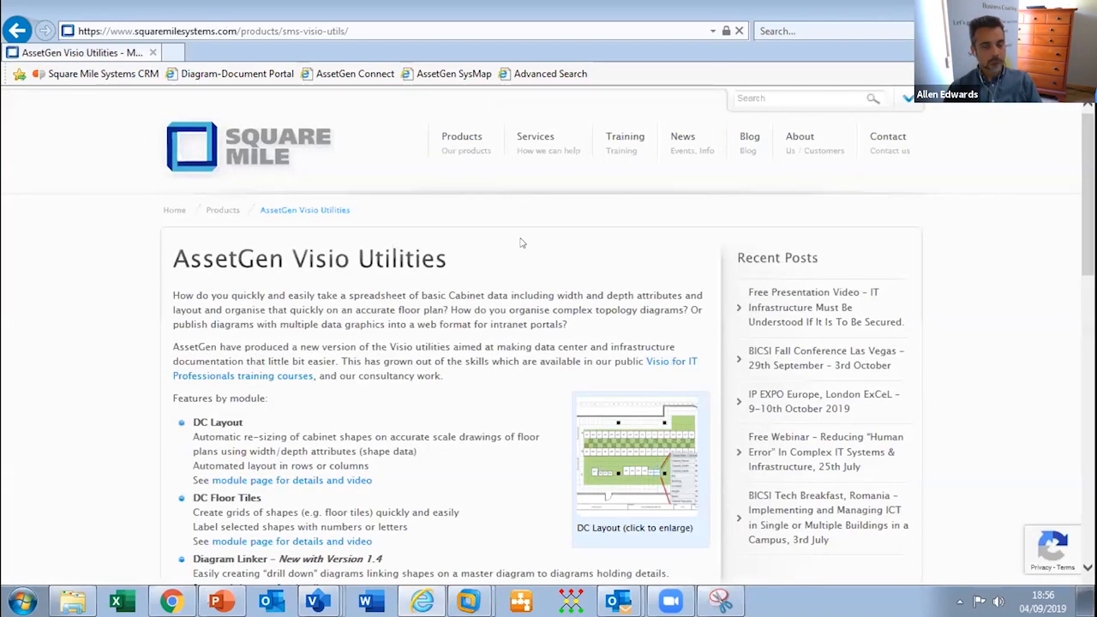
Step: Open the Network Connector module details and examine the sections on port label positioning, connector shape data and menu options
scroll(520, 242, down, 4)
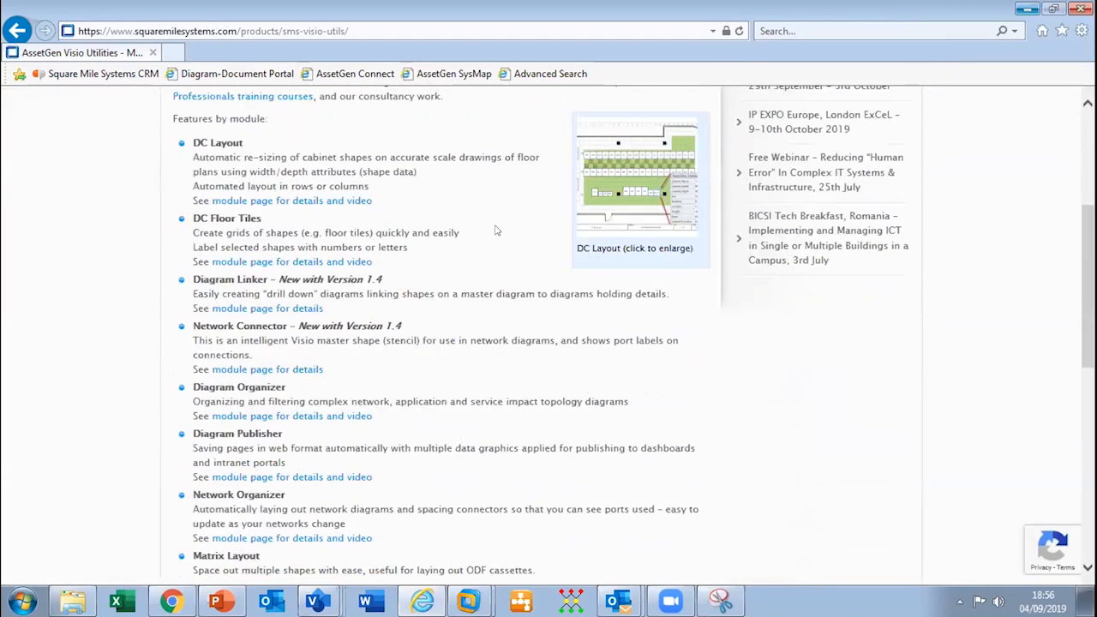
scroll(343, 345, down, 1)
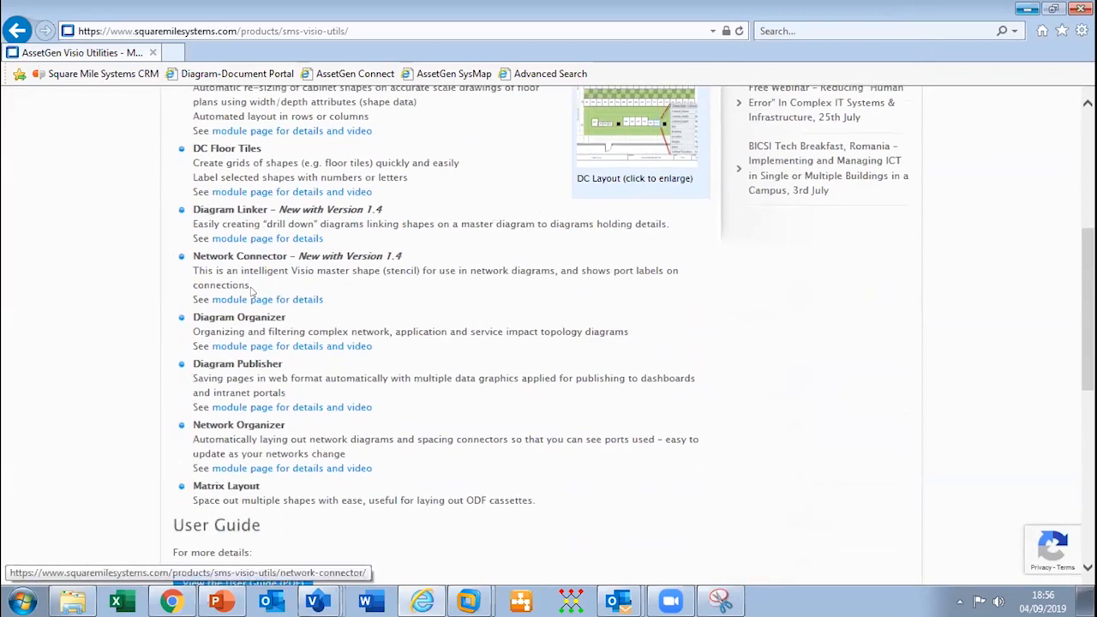
click(251, 300)
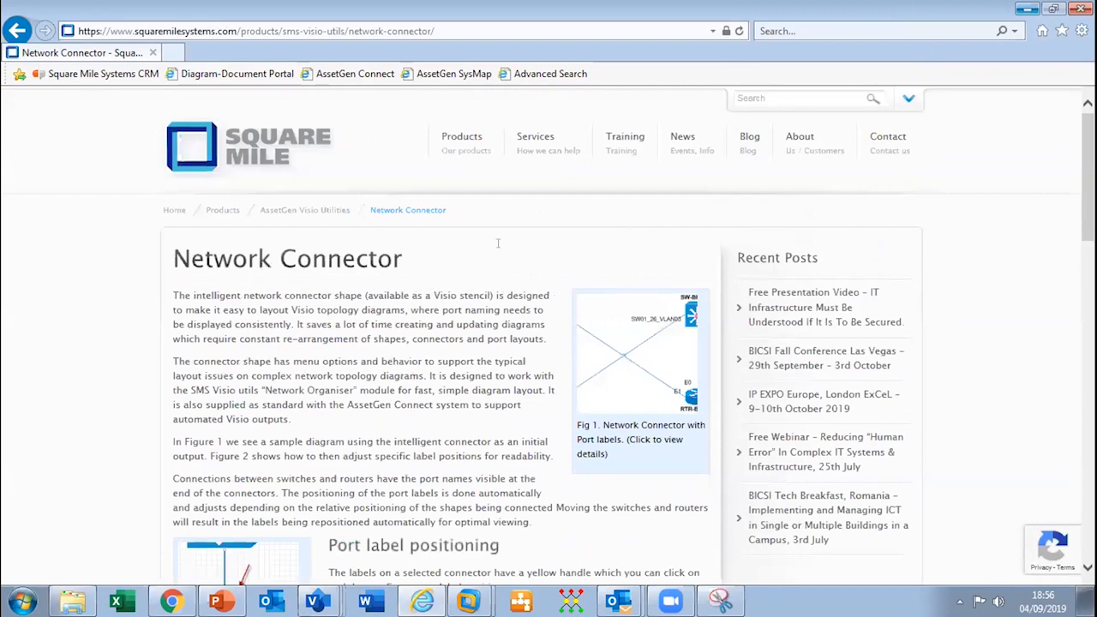
scroll(497, 243, down, 3)
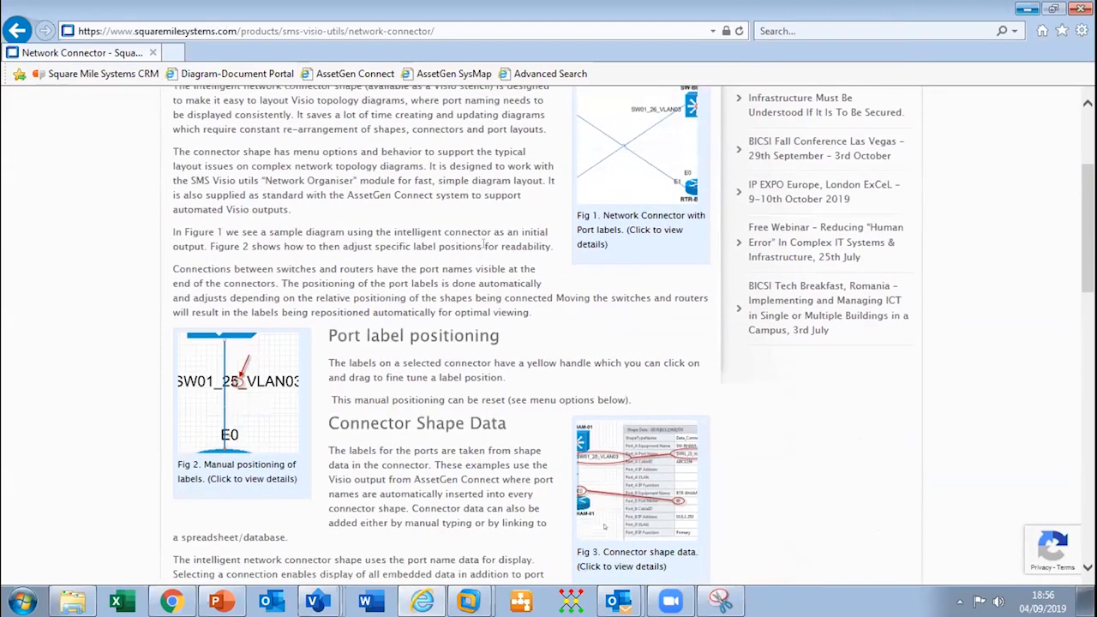
scroll(484, 248, down, 2)
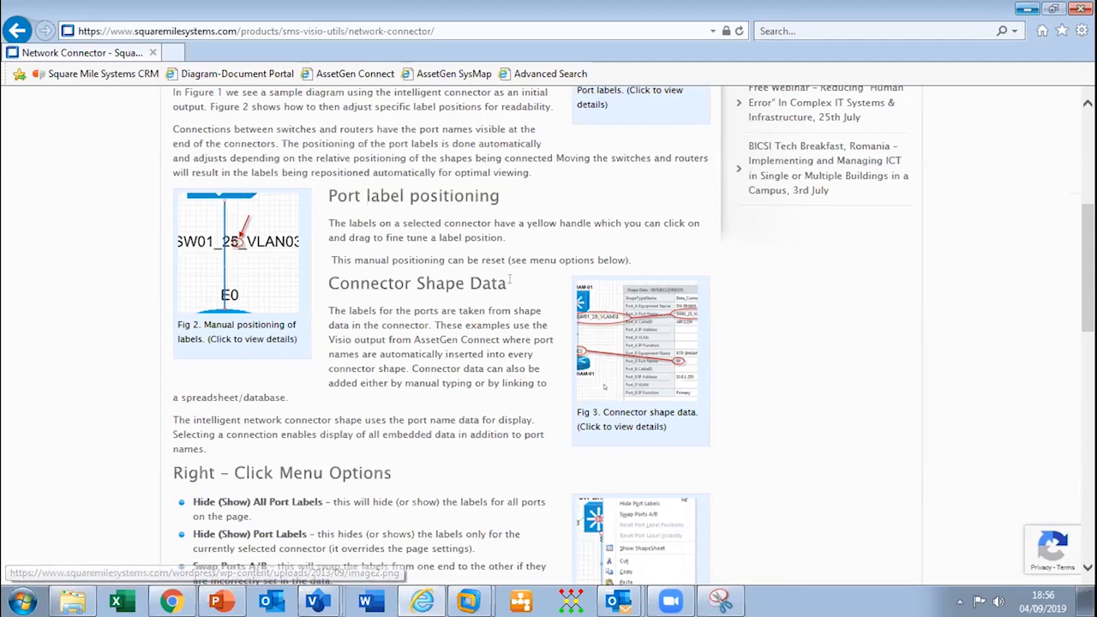
scroll(456, 253, down, 1)
scroll(456, 254, down, 2)
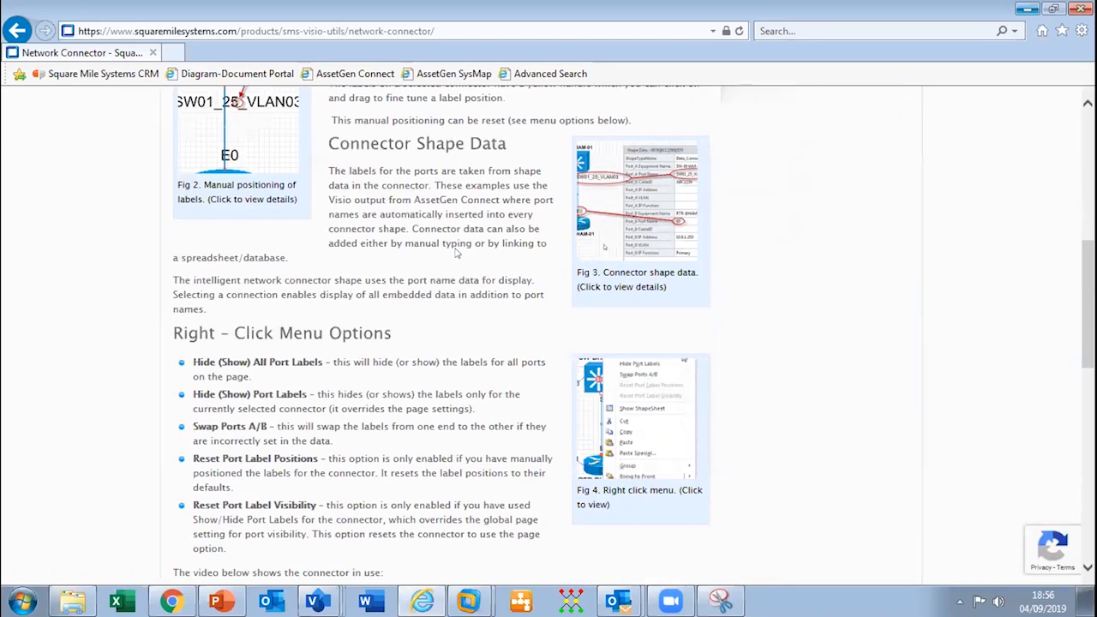
scroll(482, 249, up, 15)
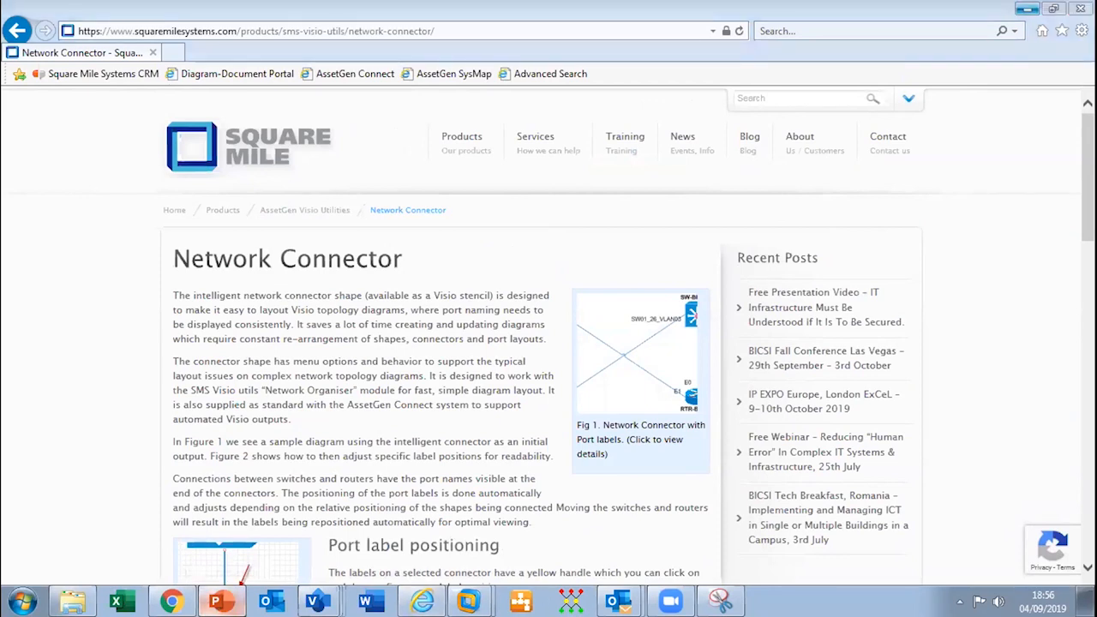
Step: Return to the Visio Automation presentation and start the slide show from the Connecting Shapes slide
click(220, 601)
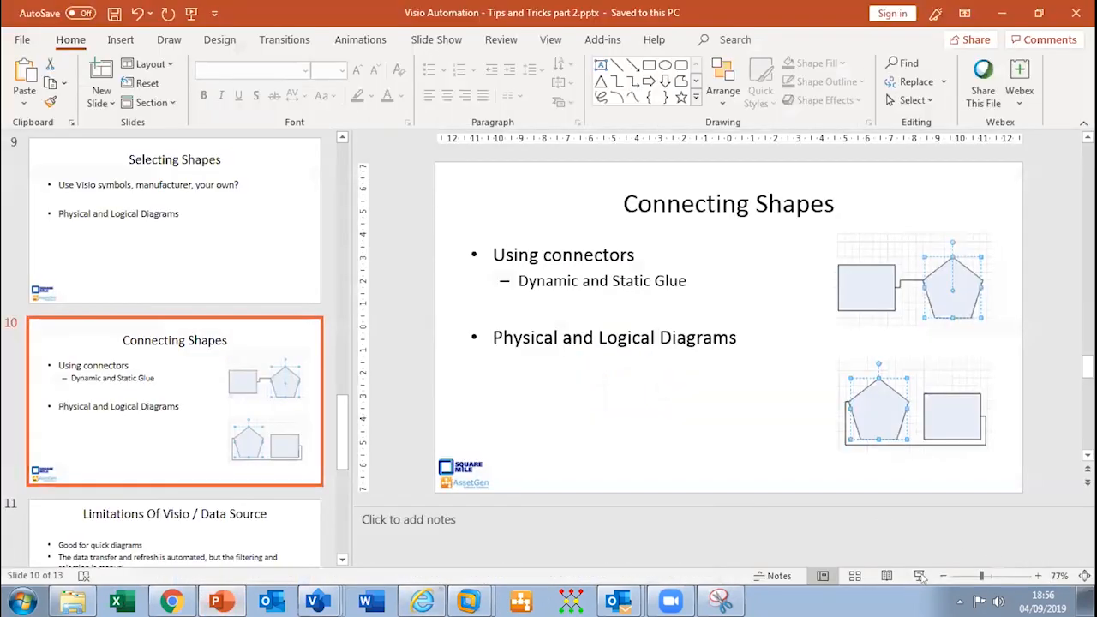
key(shift+F5)
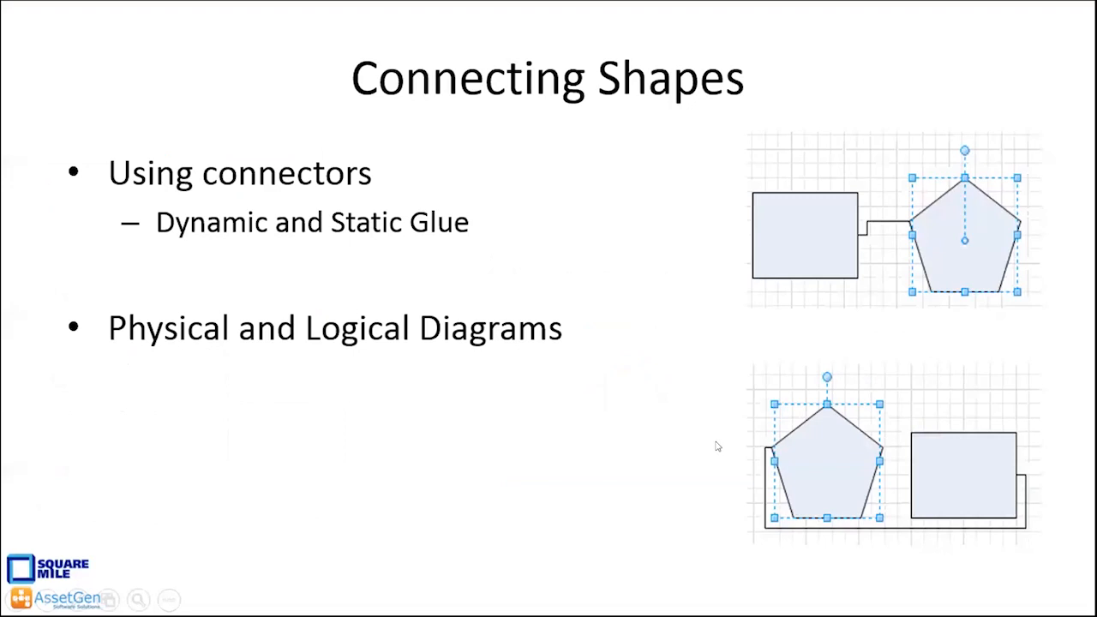
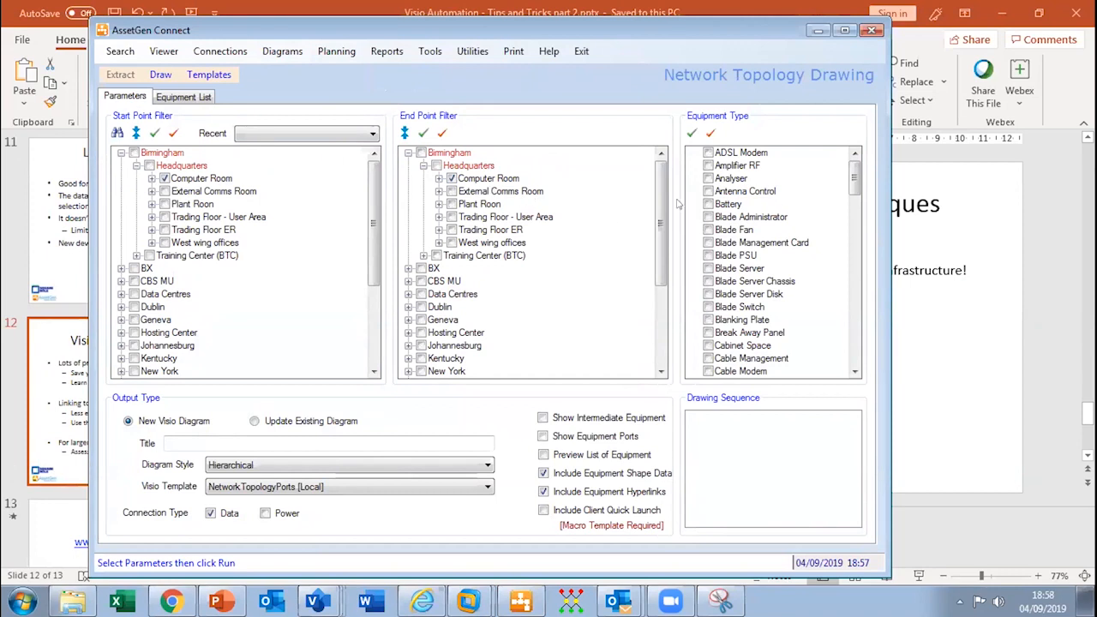
Step: Include the Switch Chassis, Switch and Router equipment types, in that sequence, in the AssetGen Connect network topology drawing
drag(855, 185, 870, 347)
click(709, 256)
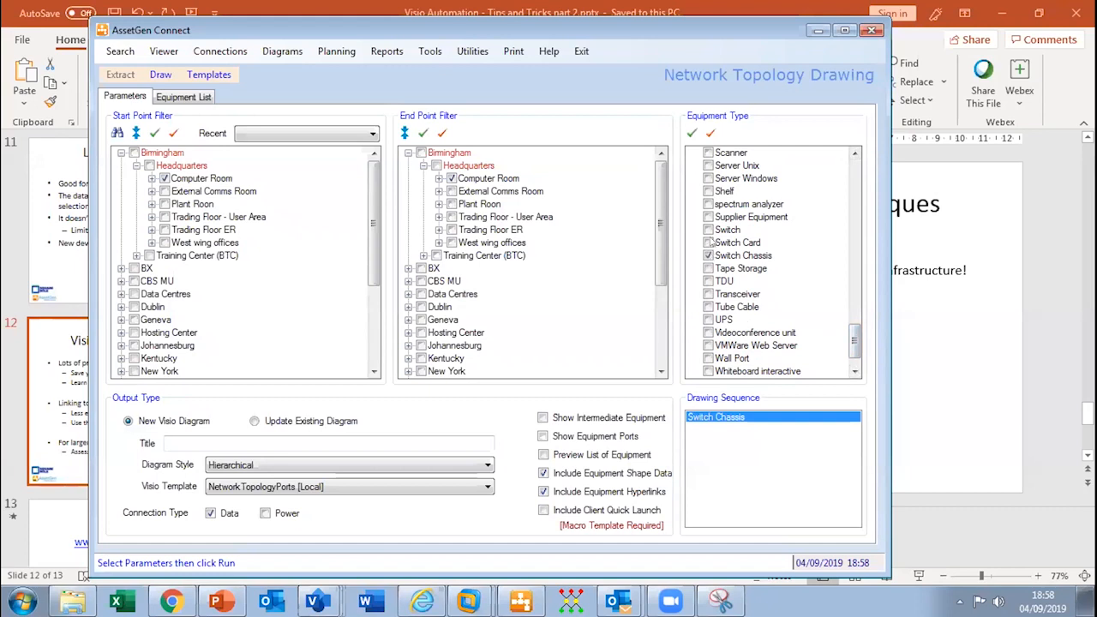
click(710, 230)
drag(855, 330, 855, 317)
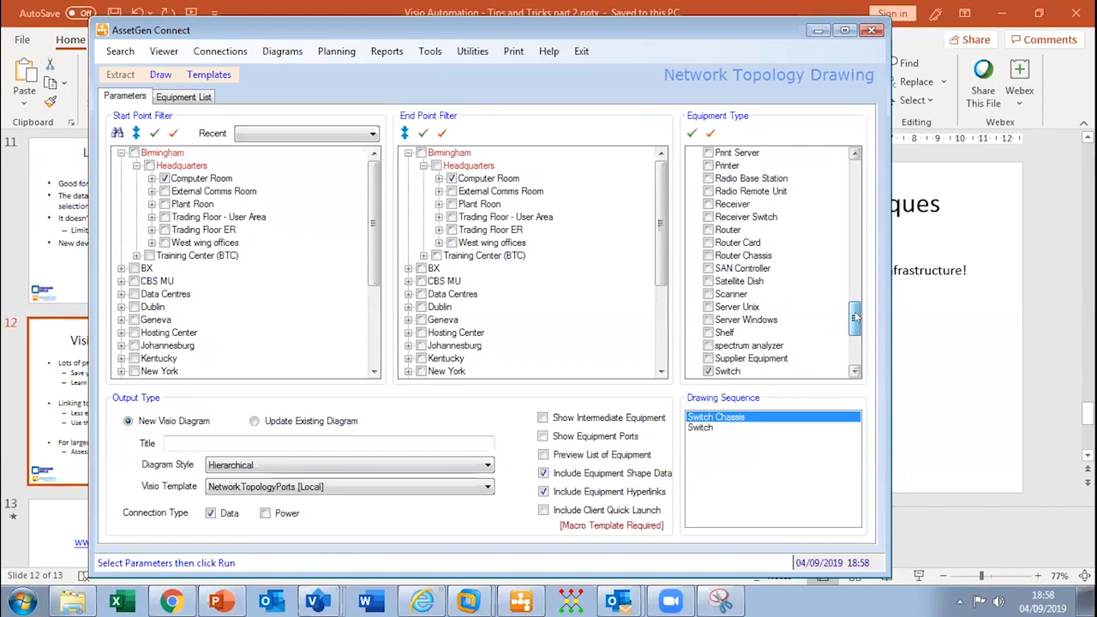
click(708, 230)
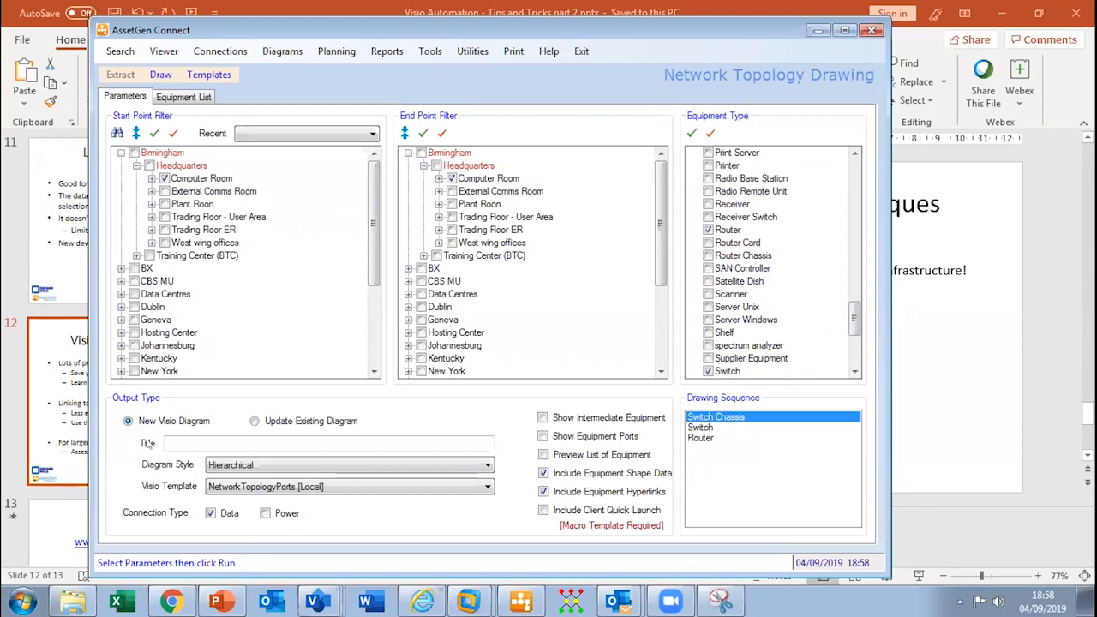
Step: Title the new diagram LAN, choose the NetworkTopologyPorts [Local] template and generate the Visio drawing
click(313, 441)
text(LAN)
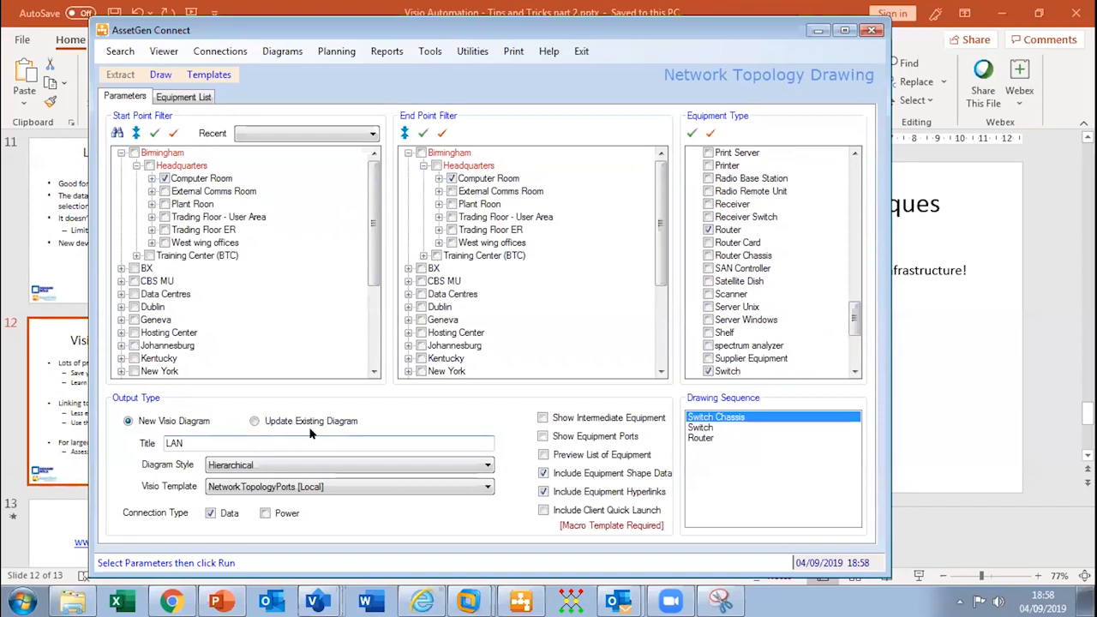
click(381, 486)
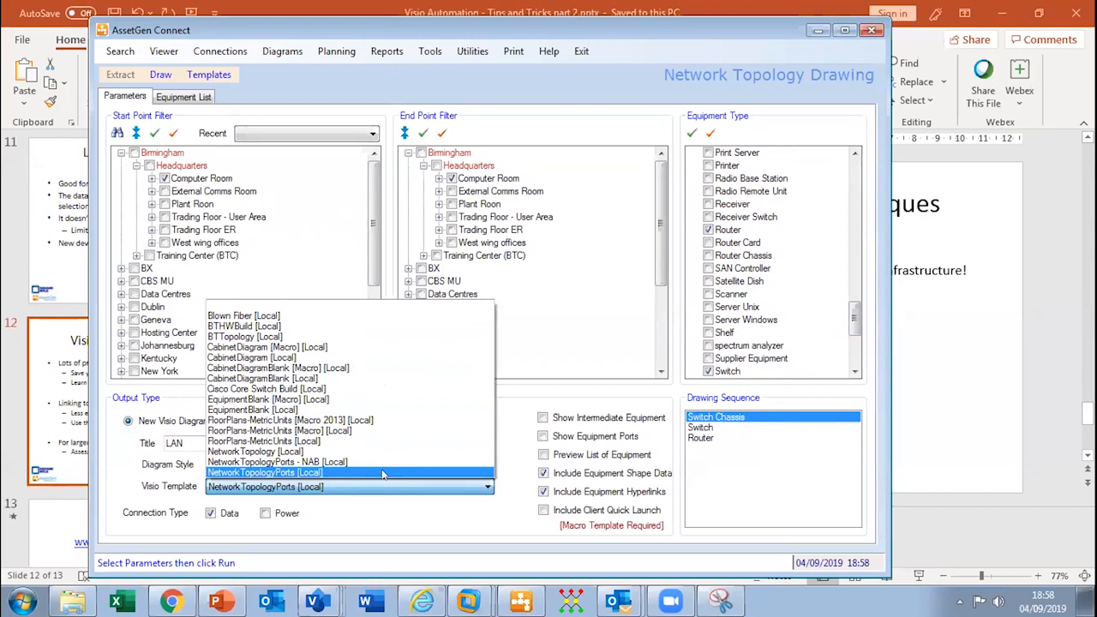
click(383, 474)
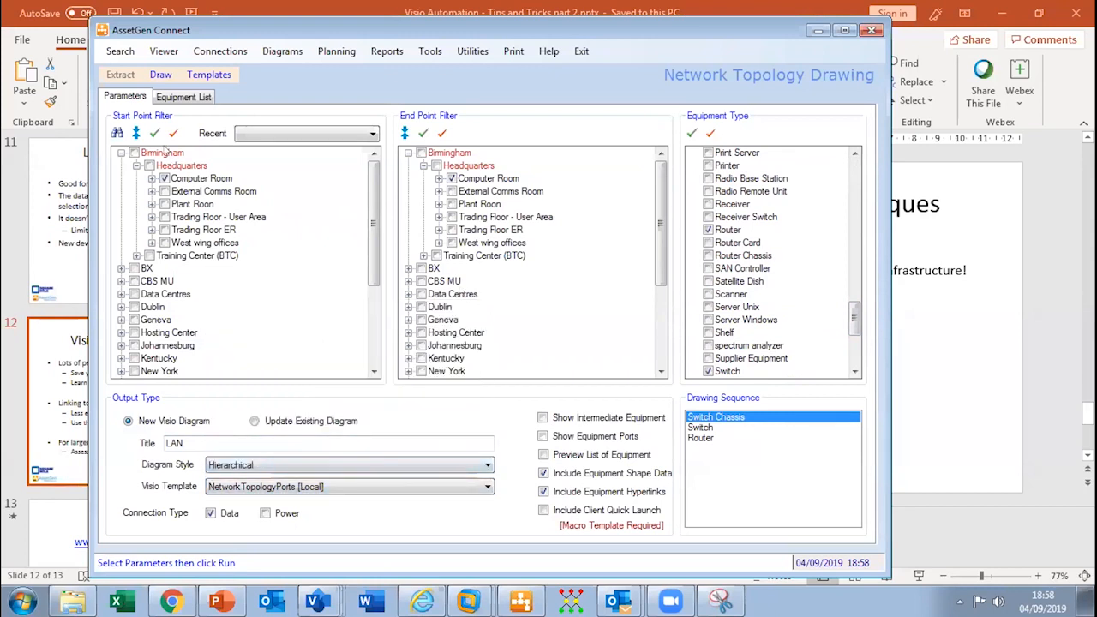
click(161, 75)
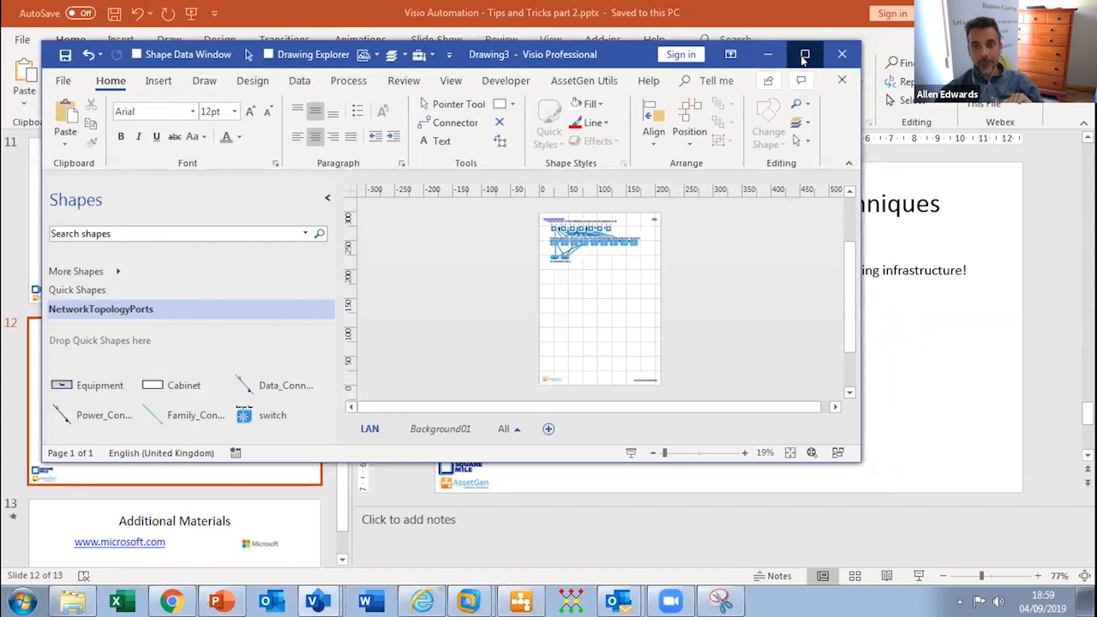
Step: Maximize the generated LAN drawing and move the switch row and the two routers down, away from the chassis row
click(804, 54)
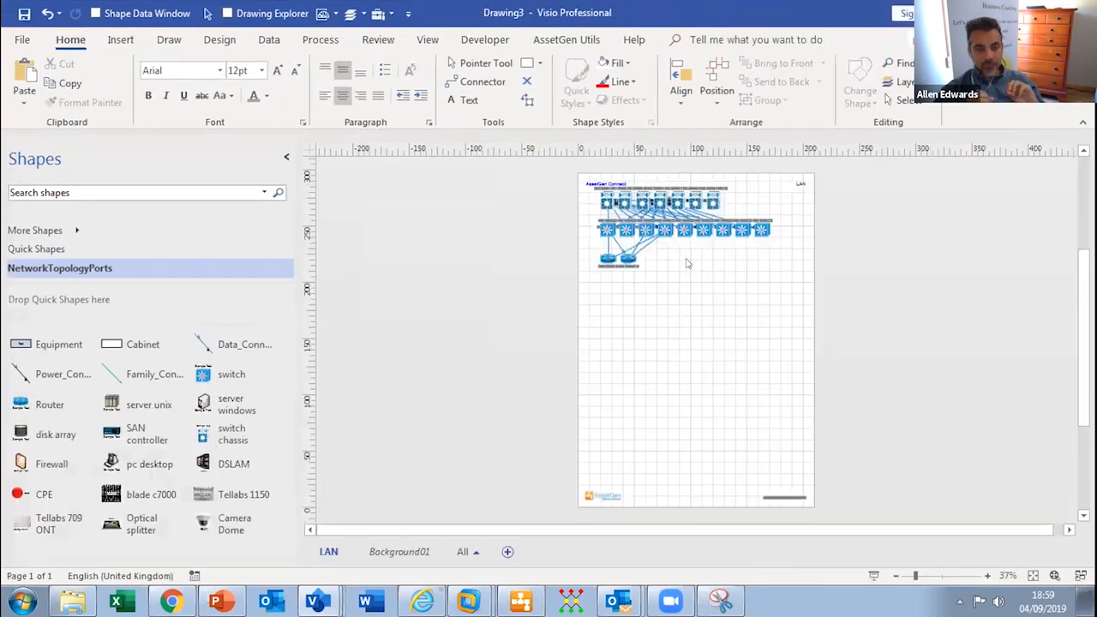
scroll(538, 296, up, 2)
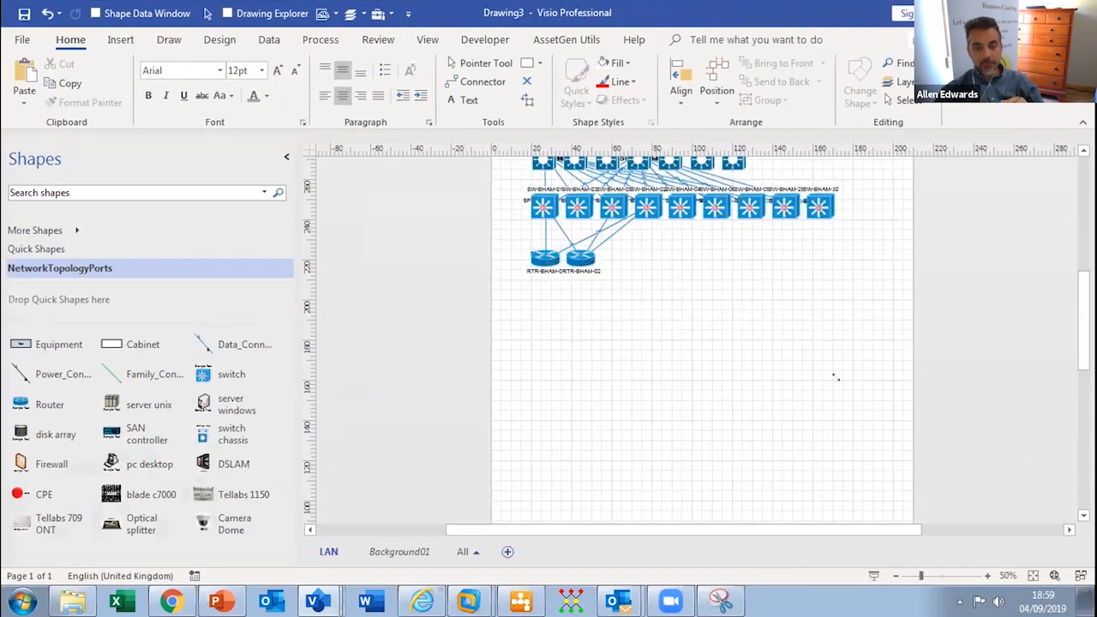
scroll(835, 374, up, 2)
drag(755, 324, 772, 496)
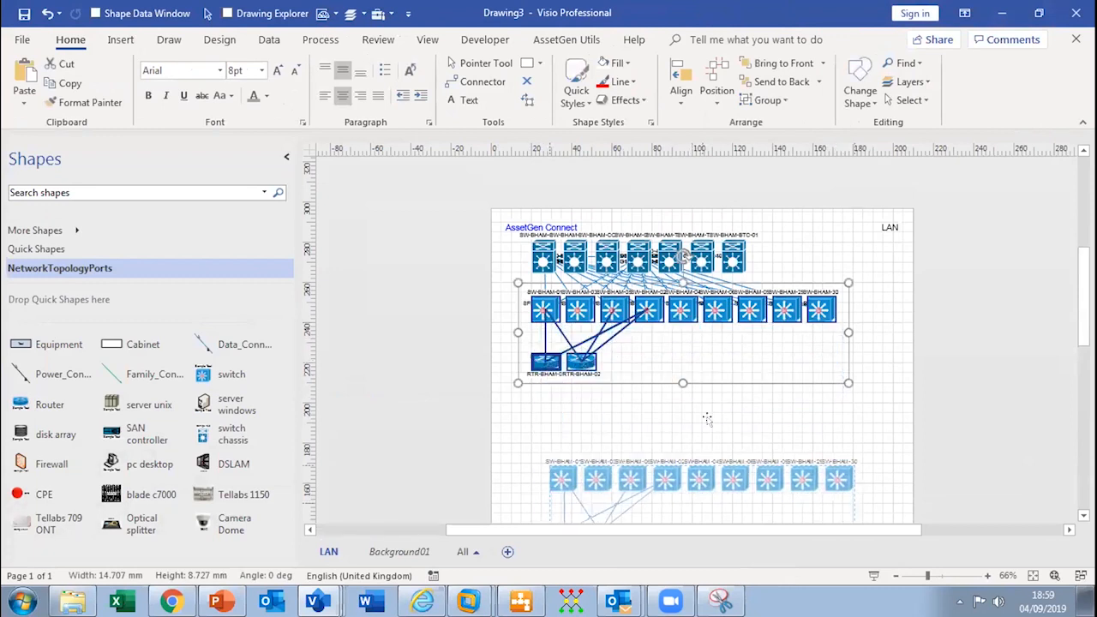
Step: Arrange CORE1 and CORE2 in a middle row with BTC-01 beside CORE1 and COREmom beside CORE2, and place Trade01 above CORE1
drag(643, 261, 741, 360)
drag(543, 257, 609, 367)
drag(607, 257, 778, 361)
drag(733, 257, 557, 360)
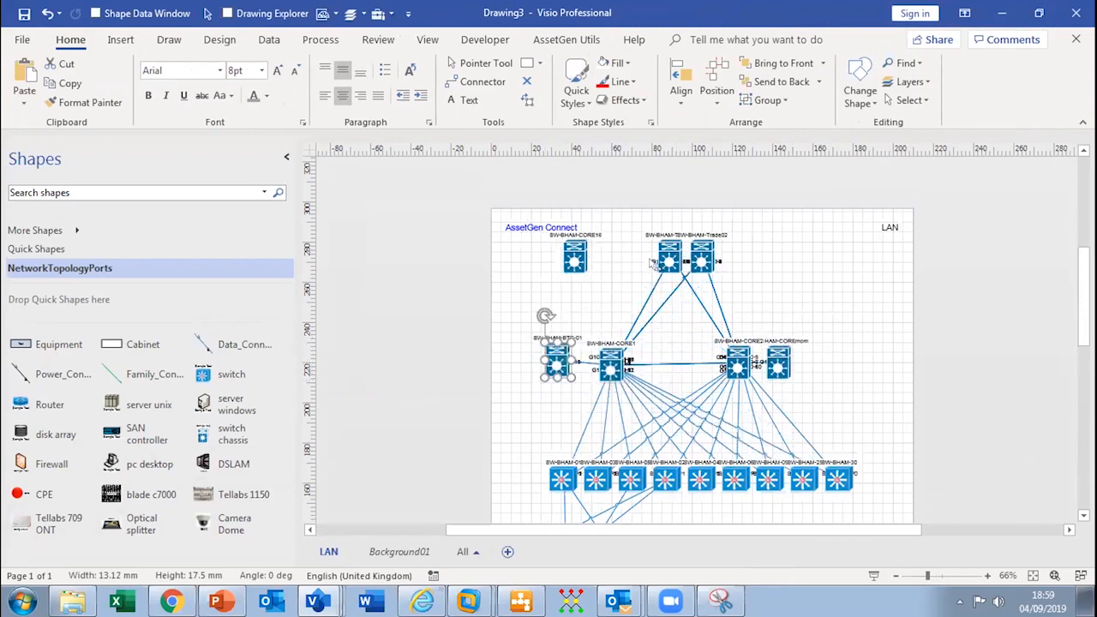
drag(672, 255, 603, 271)
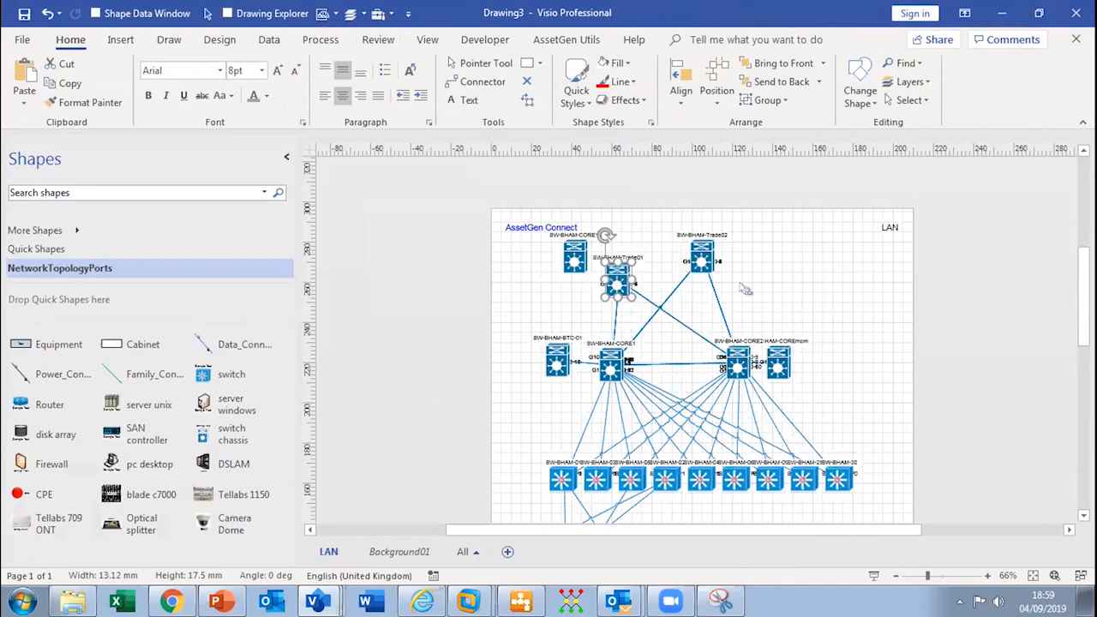
Step: Place Trade02 above CORE2 and apply Layout Connections to the Trade, CORE, BTC-01 and COREmom chassis to spread out their links
drag(701, 257, 740, 287)
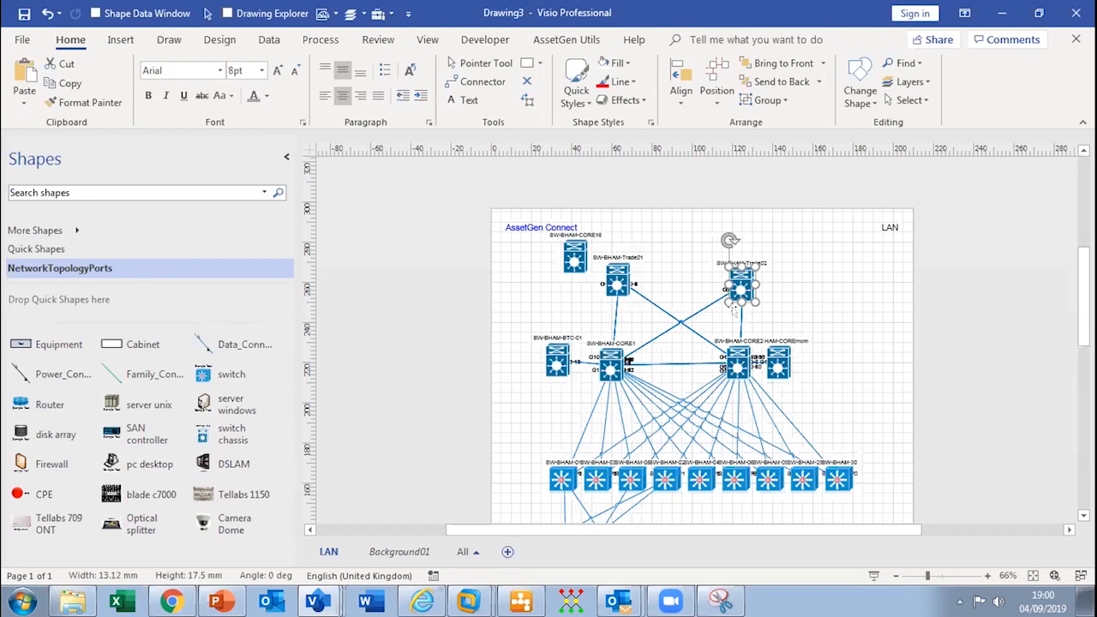
drag(460, 241, 864, 421)
click(545, 43)
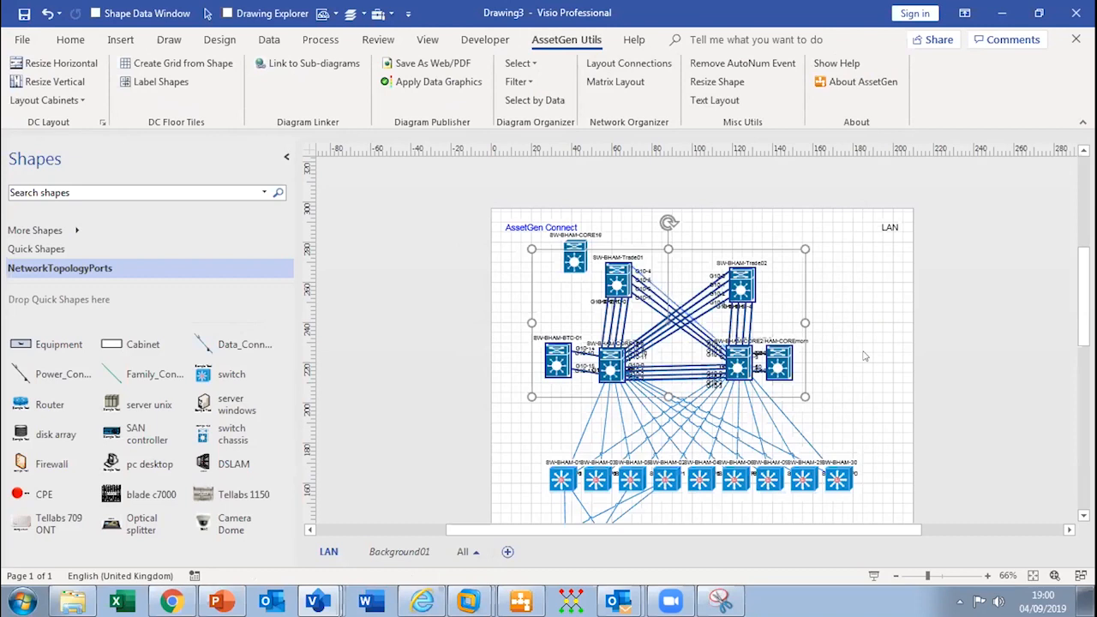
click(862, 286)
scroll(553, 289, up, 1)
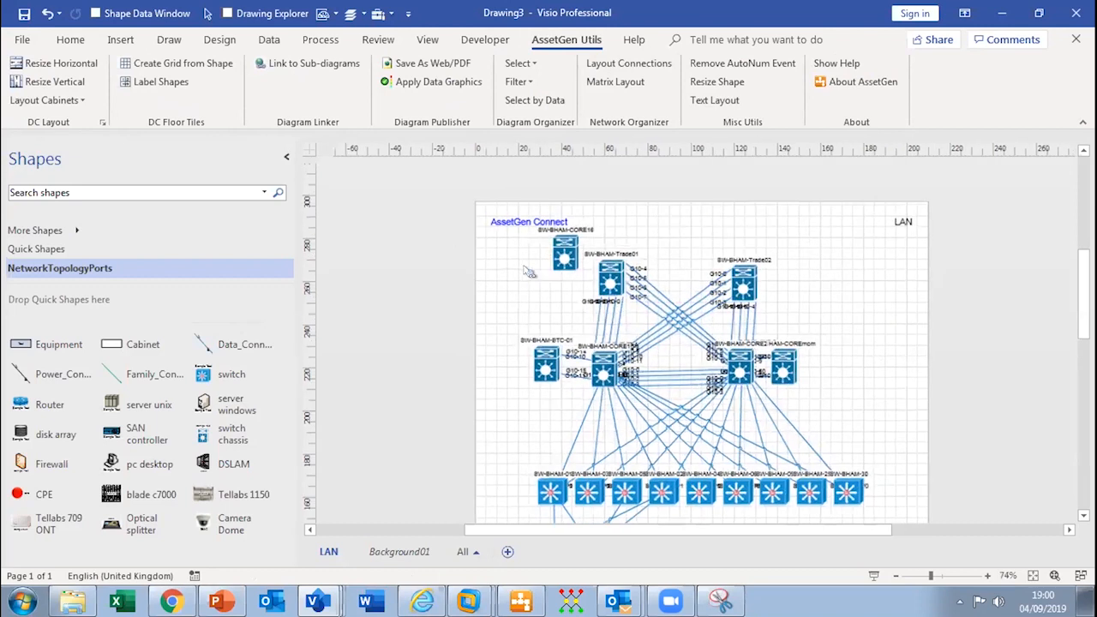
scroll(745, 244, up, 3)
click(745, 245)
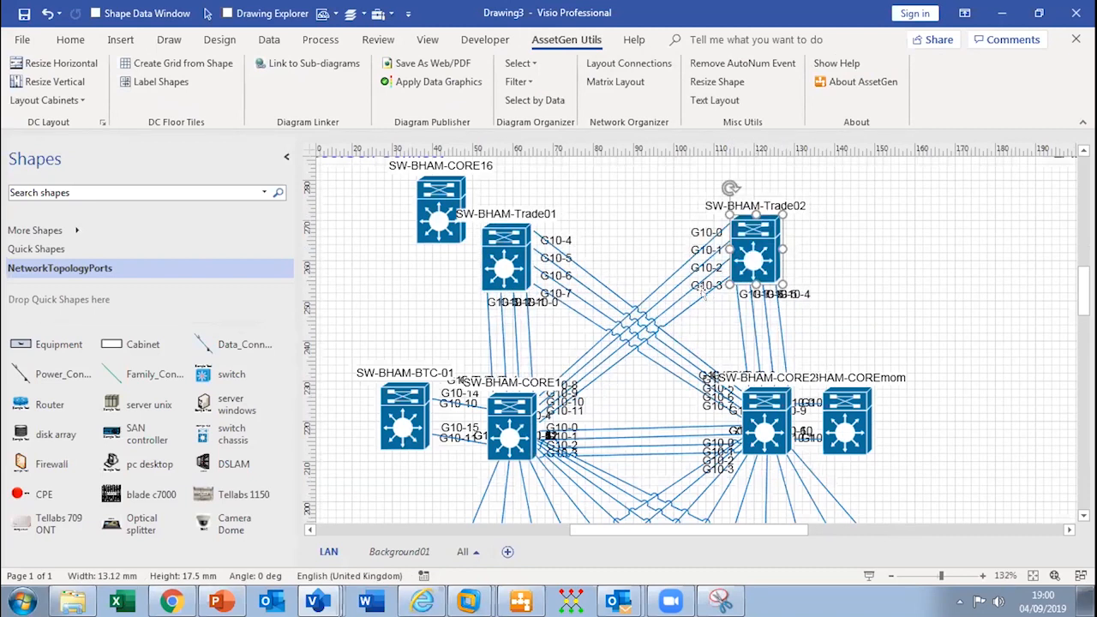
Step: Switch to AssetGen Connect, view the saved network topology drawing templates and return to the Visio drawing
click(538, 589)
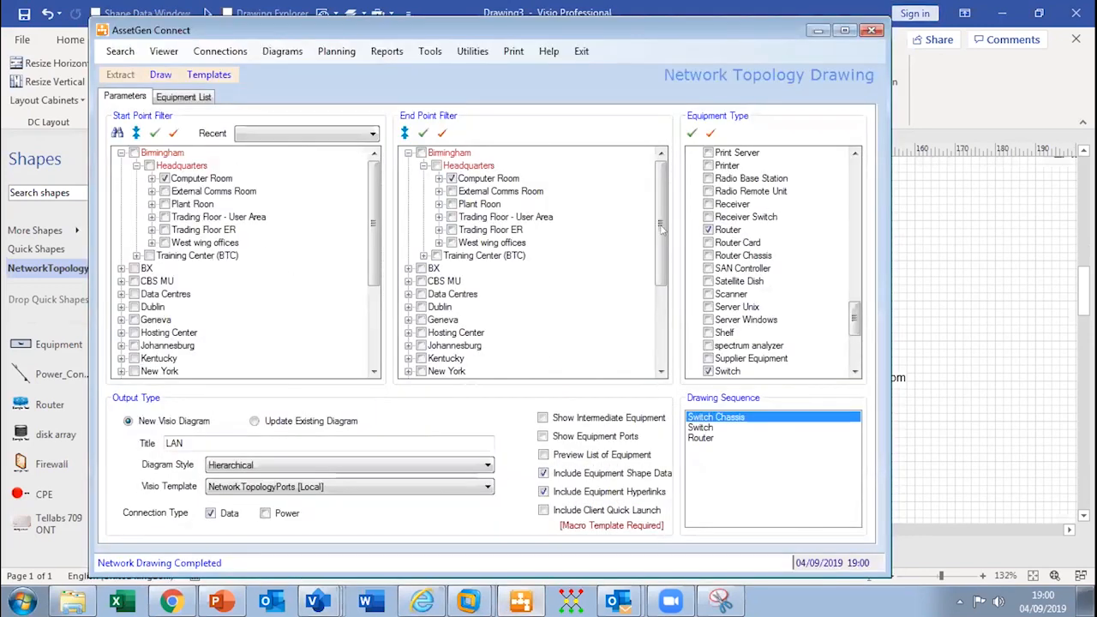
click(209, 75)
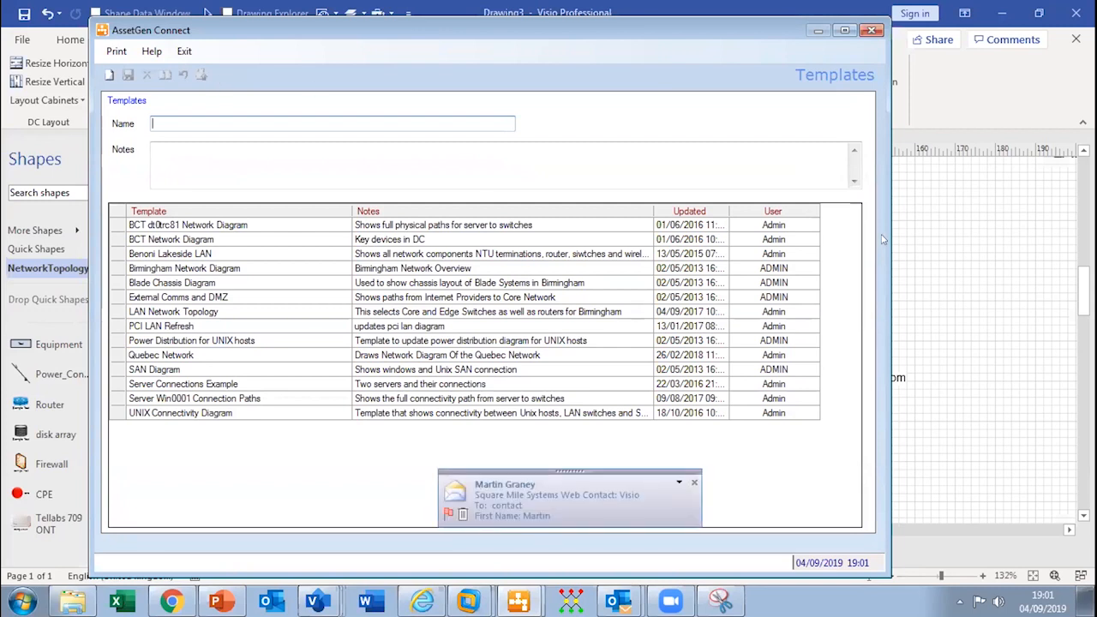
click(960, 242)
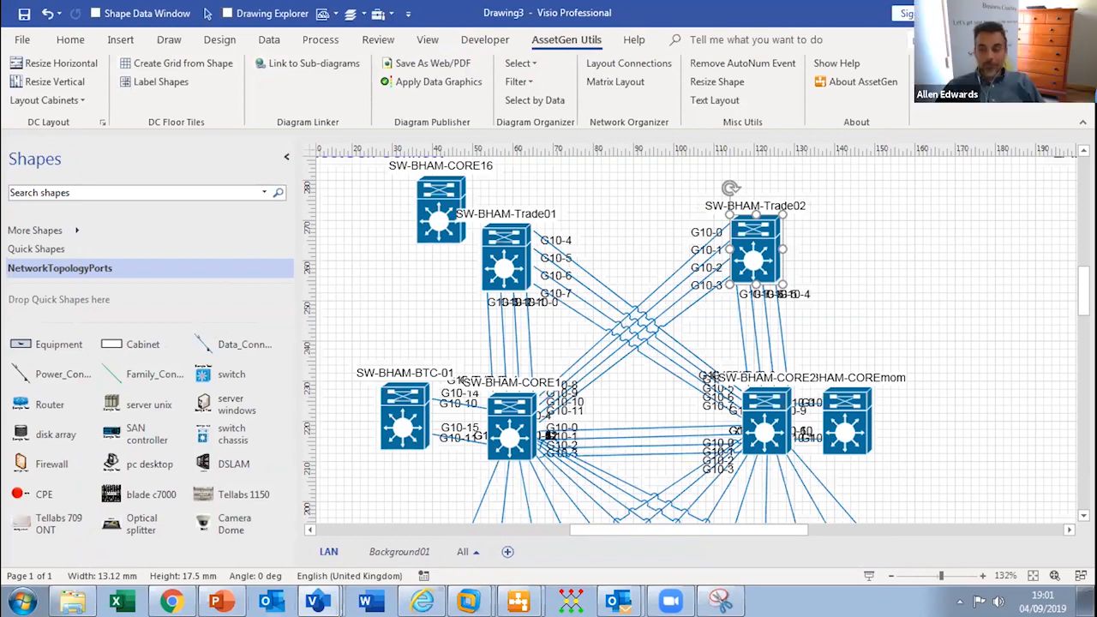
Step: Switch to the PowerPoint presentation and show the Additional Materials slide as a full-screen slide show
click(221, 602)
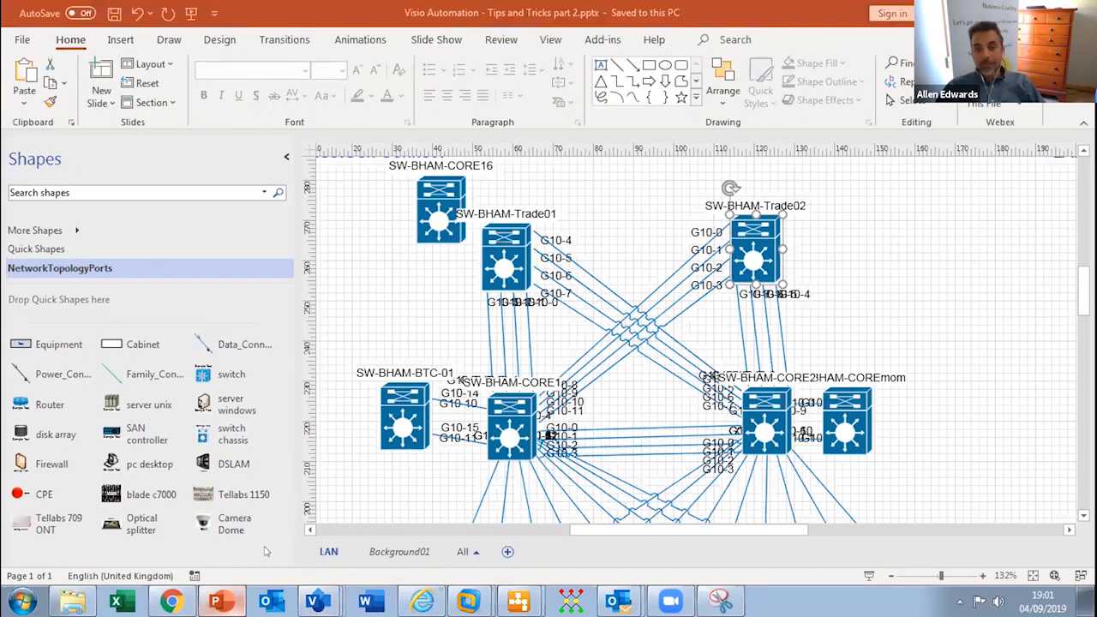
key(Page_Down)
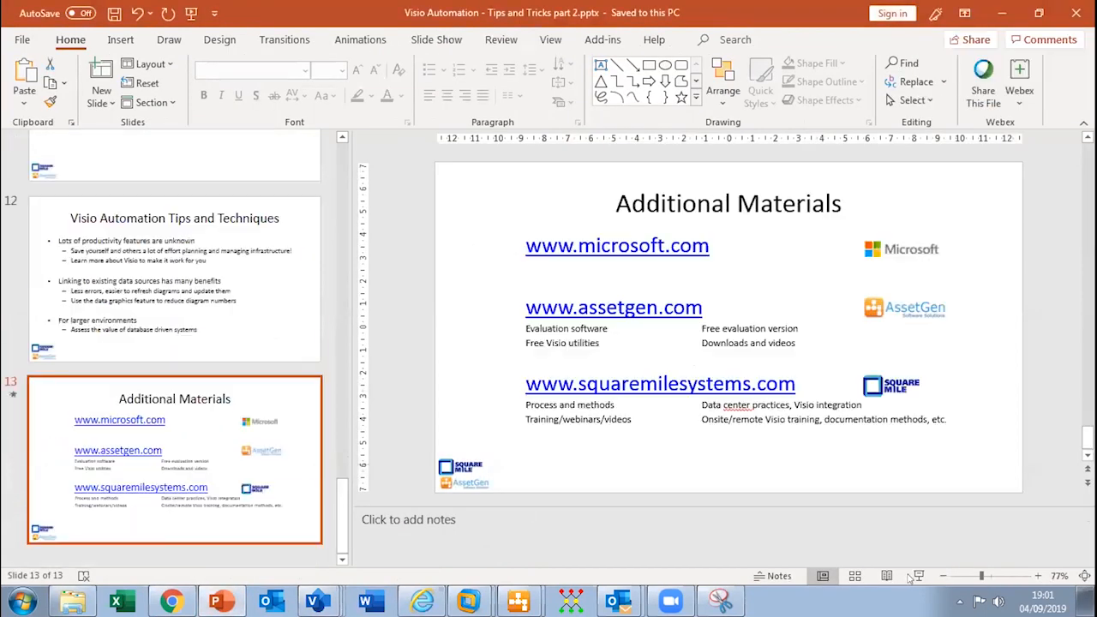
click(918, 576)
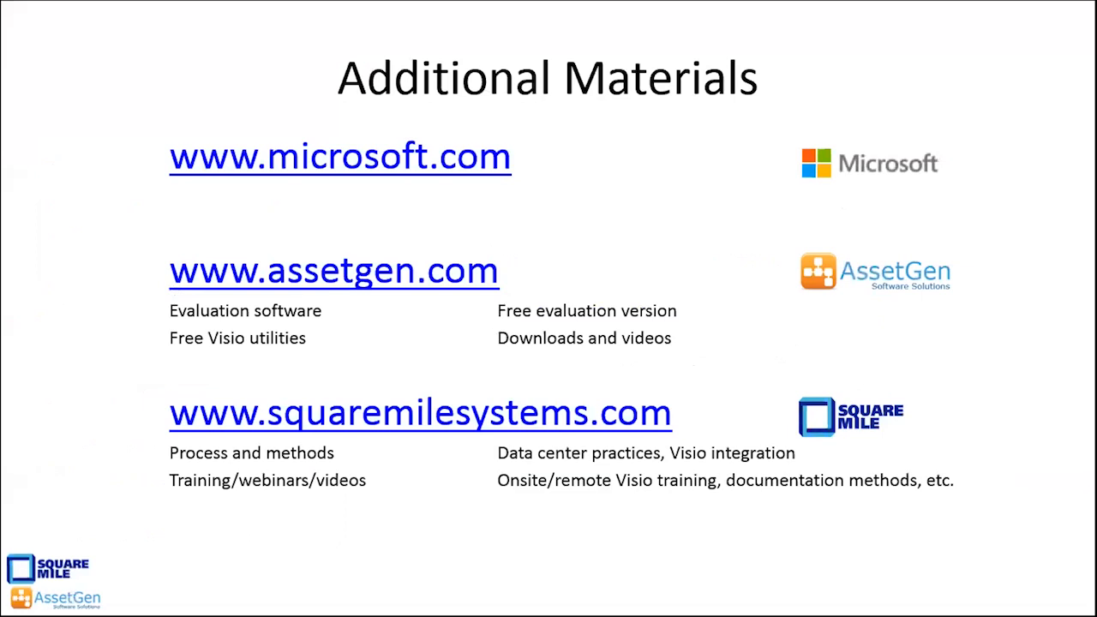